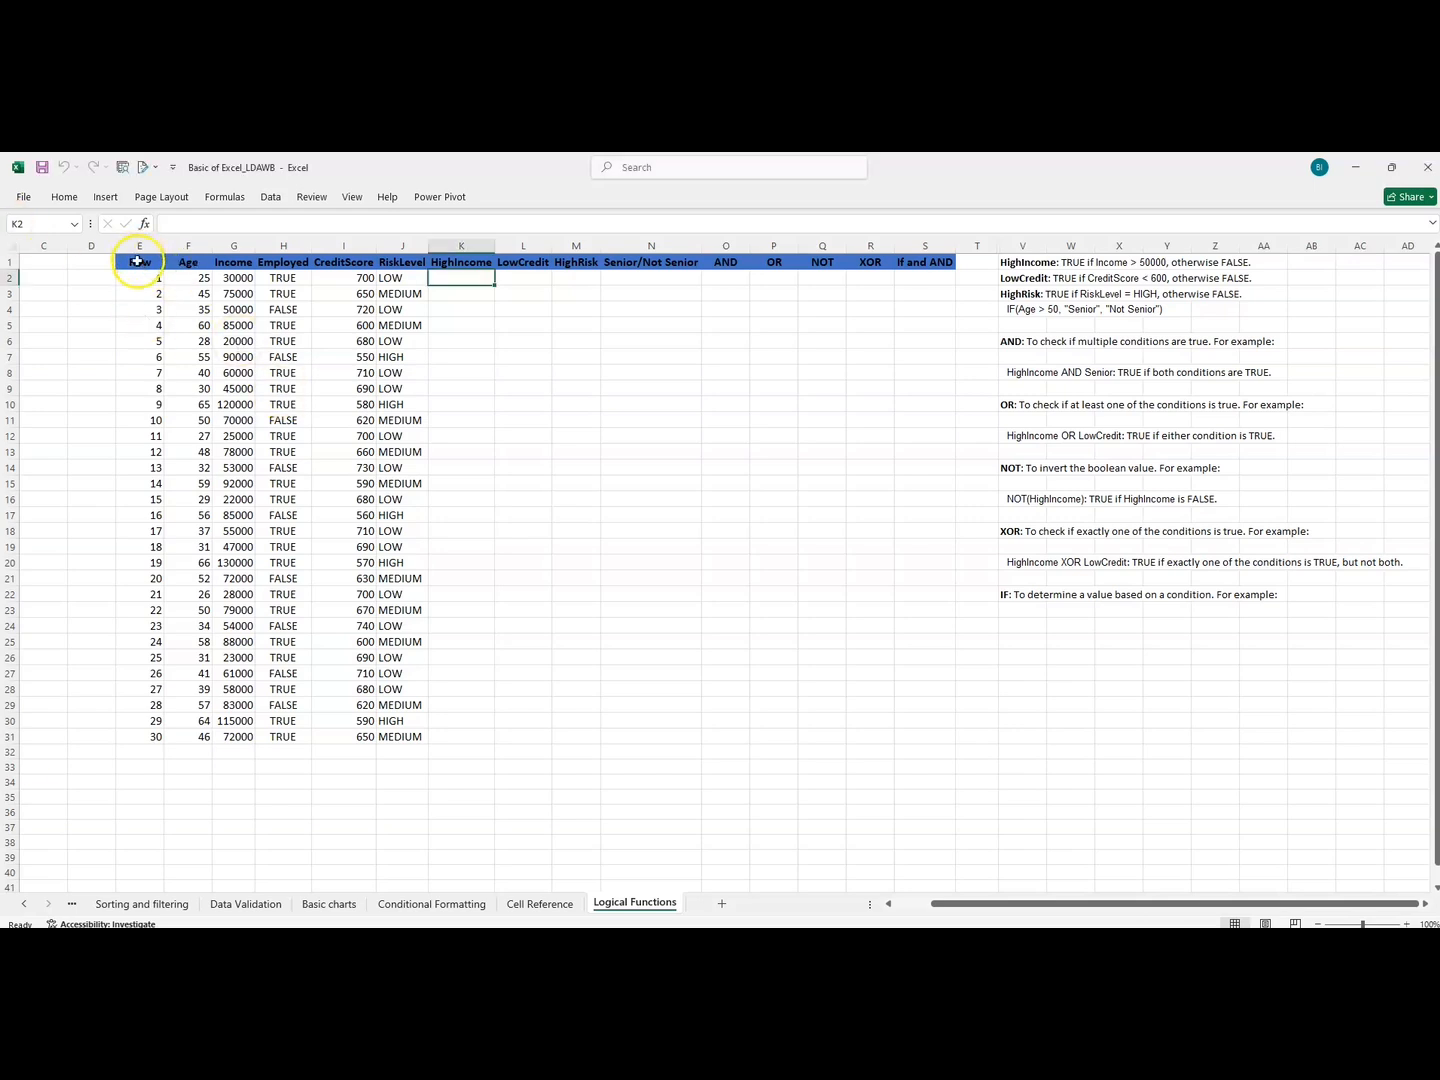
Examine the applicant data table, its empty logical columns, and the HighIncome and Senior/Not Senior rules beside it.
{"action": "left_click_drag", "start_coordinate": [137, 261], "coordinate": [914, 725]}
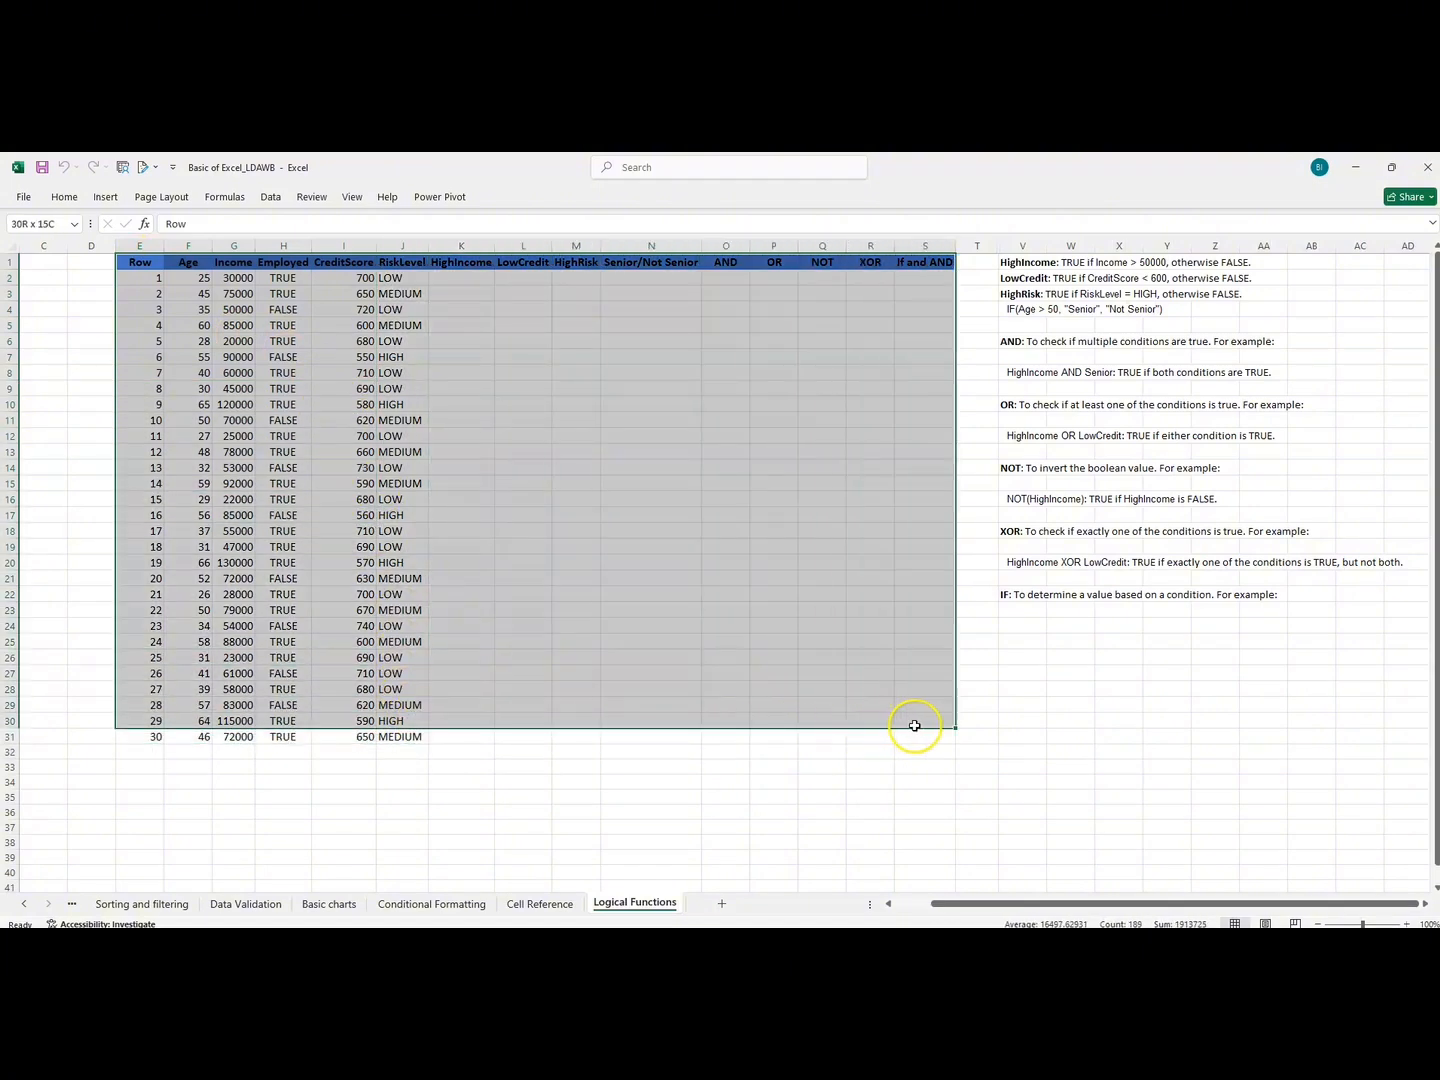
{"action": "left_click", "coordinate": [463, 279]}
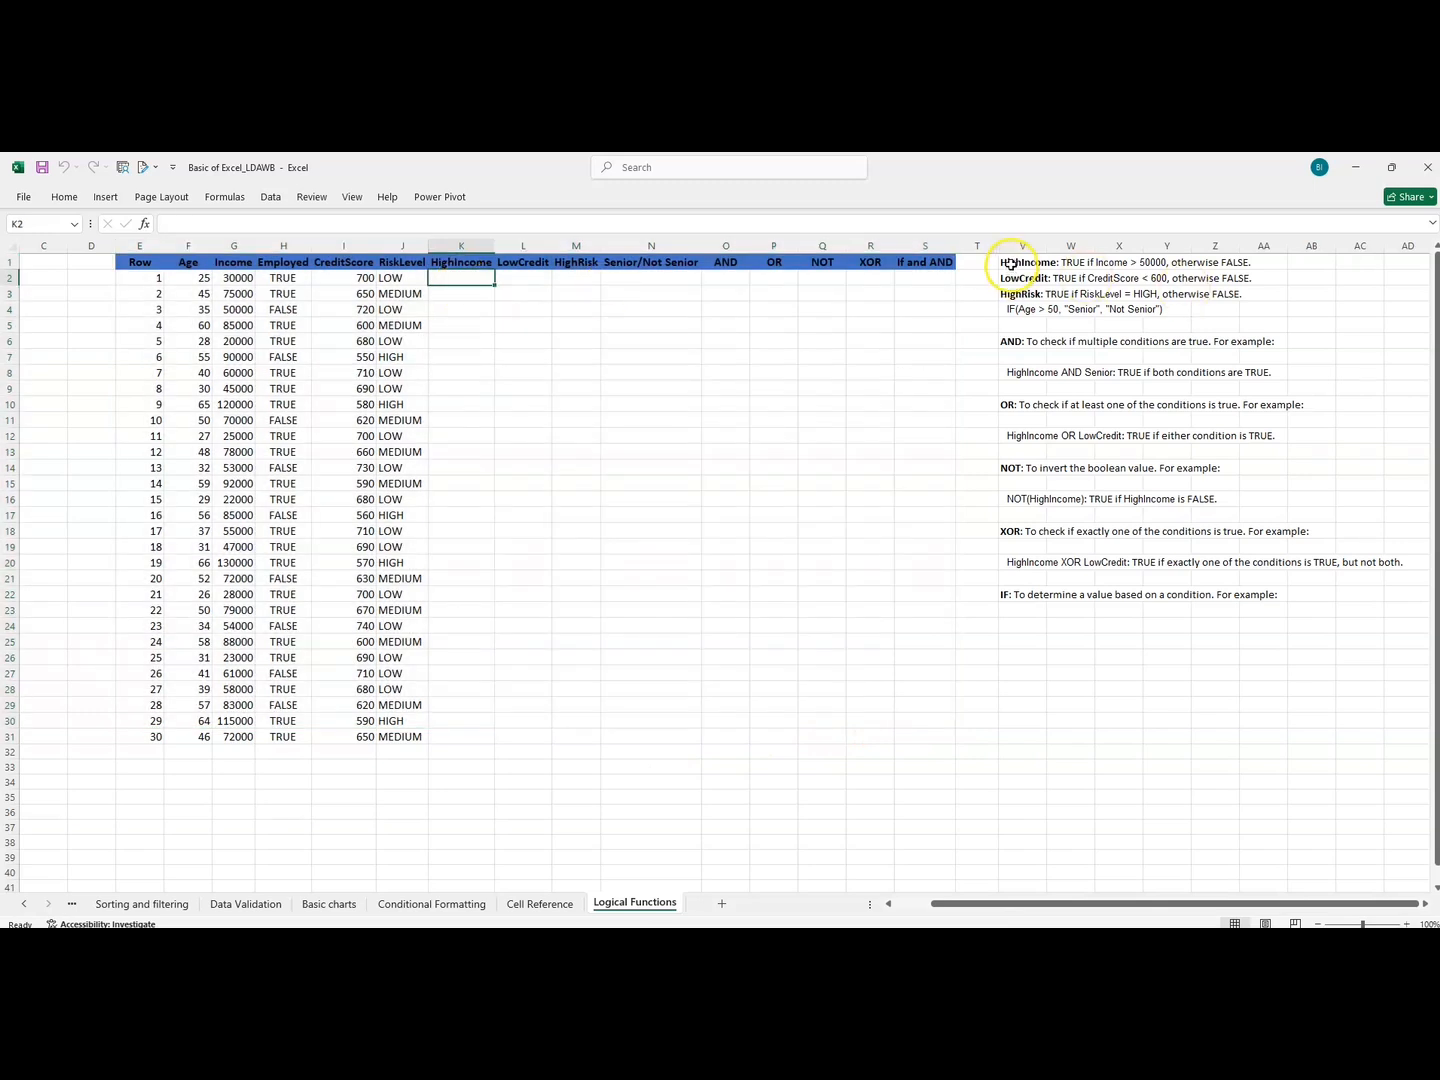
{"action": "left_click_drag", "start_coordinate": [1005, 263], "coordinate": [1384, 592]}
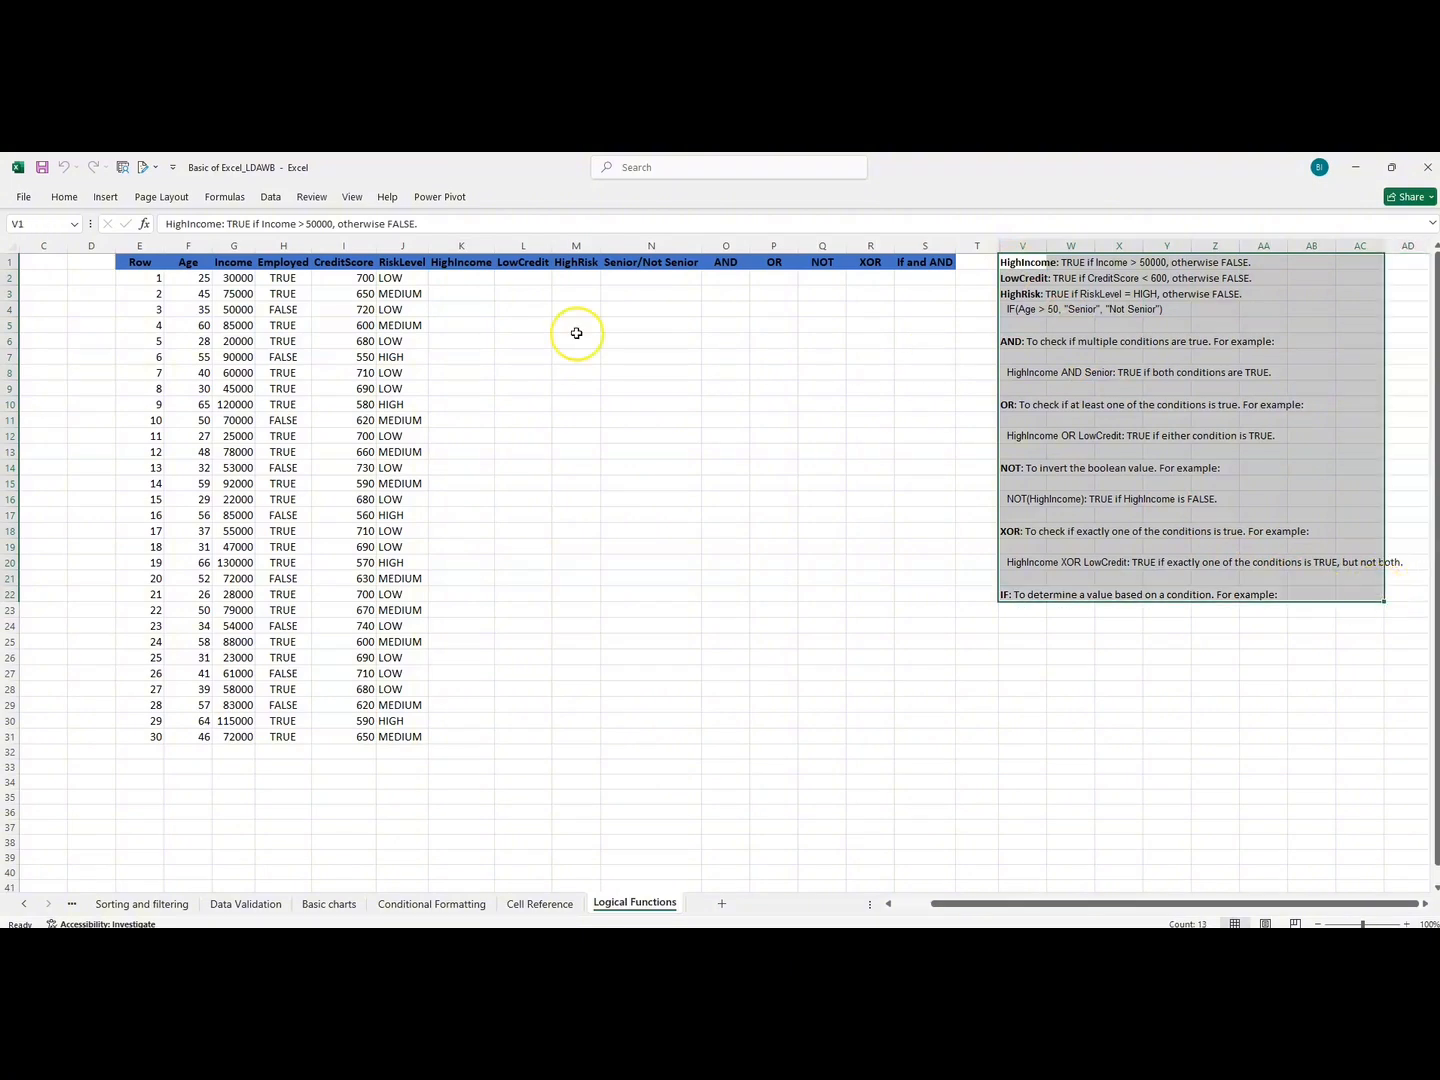
{"action": "left_click", "coordinate": [445, 281]}
{"action": "left_click", "coordinate": [522, 278]}
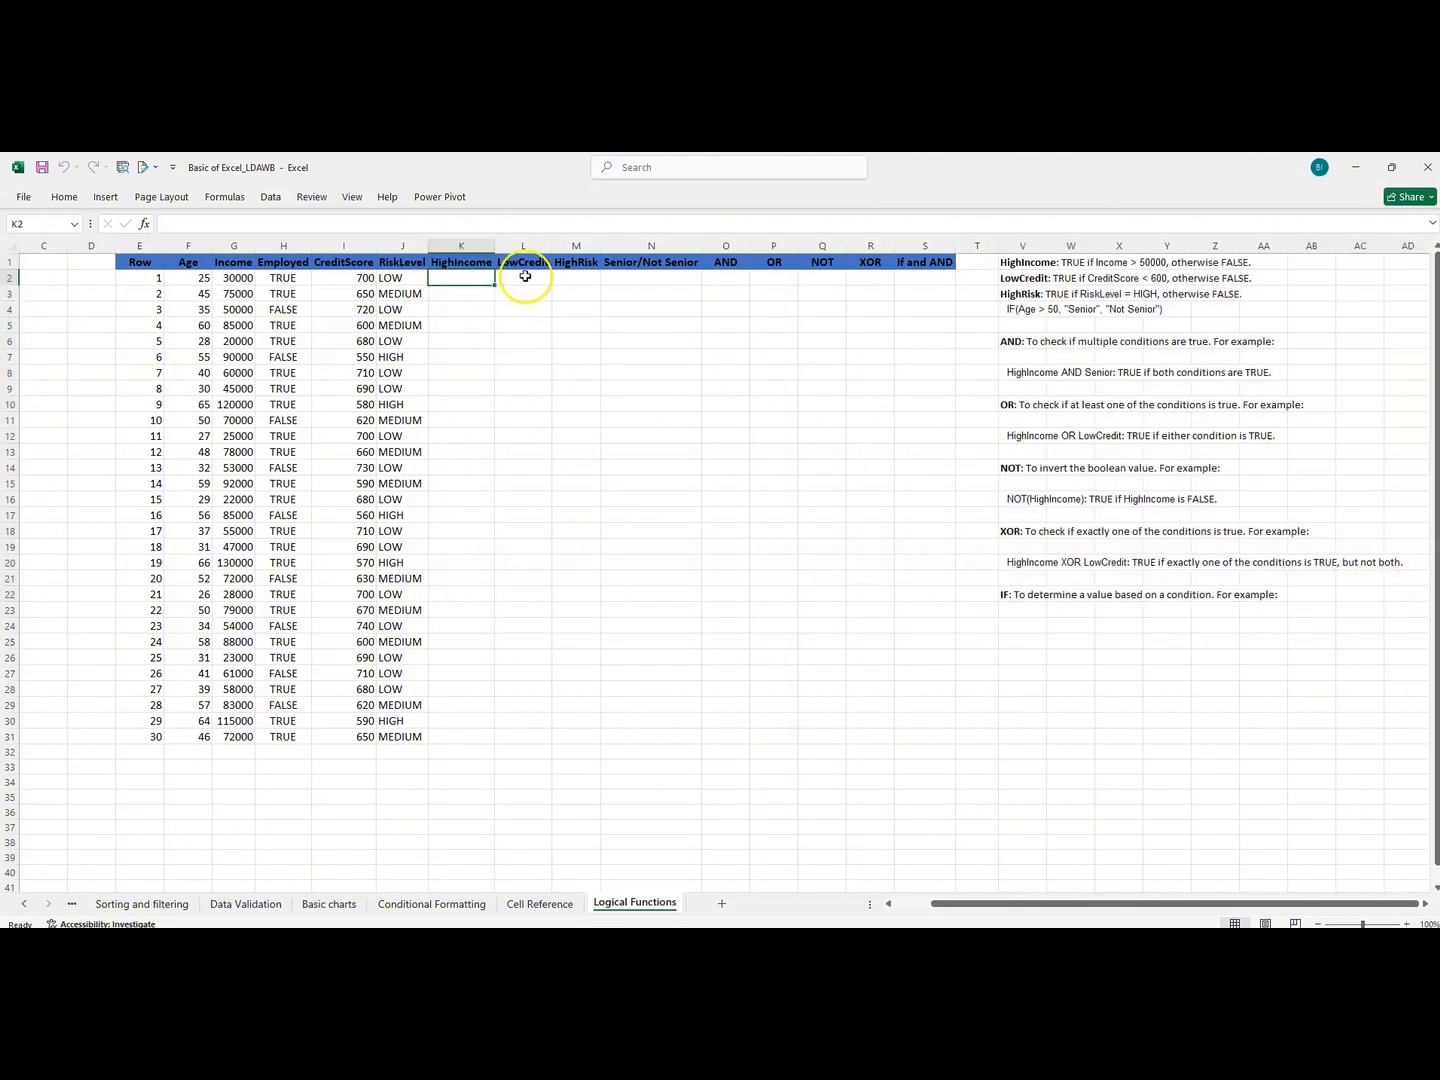
{"action": "left_click", "coordinate": [590, 278]}
{"action": "left_click", "coordinate": [614, 276]}
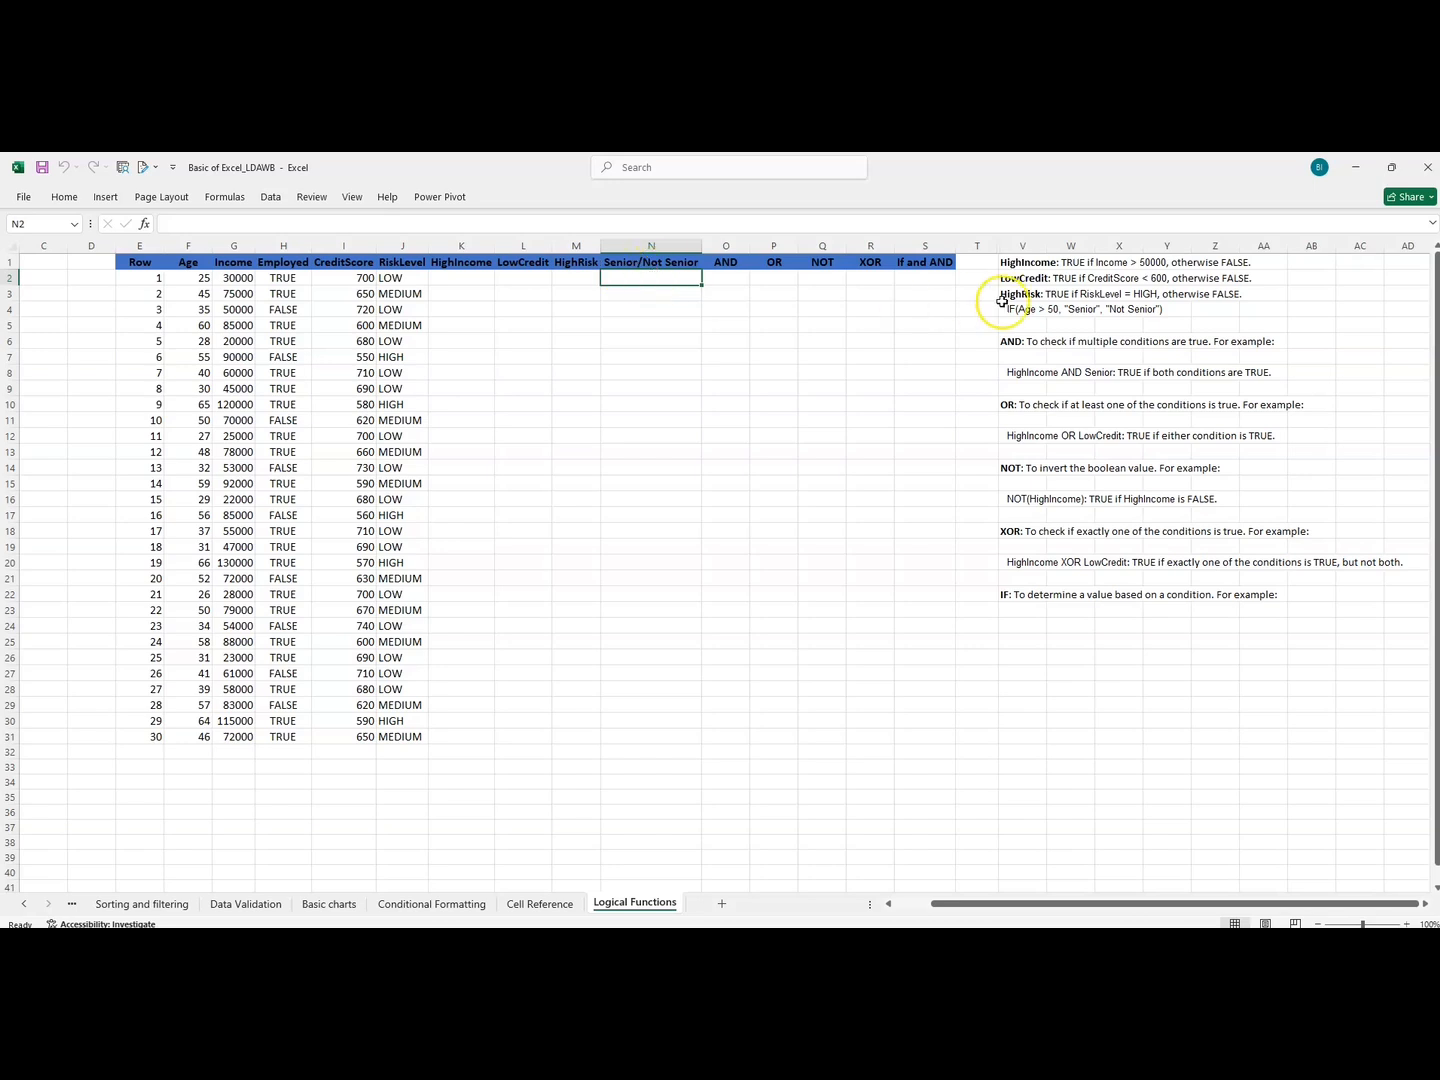
{"action": "left_click", "coordinate": [1008, 263]}
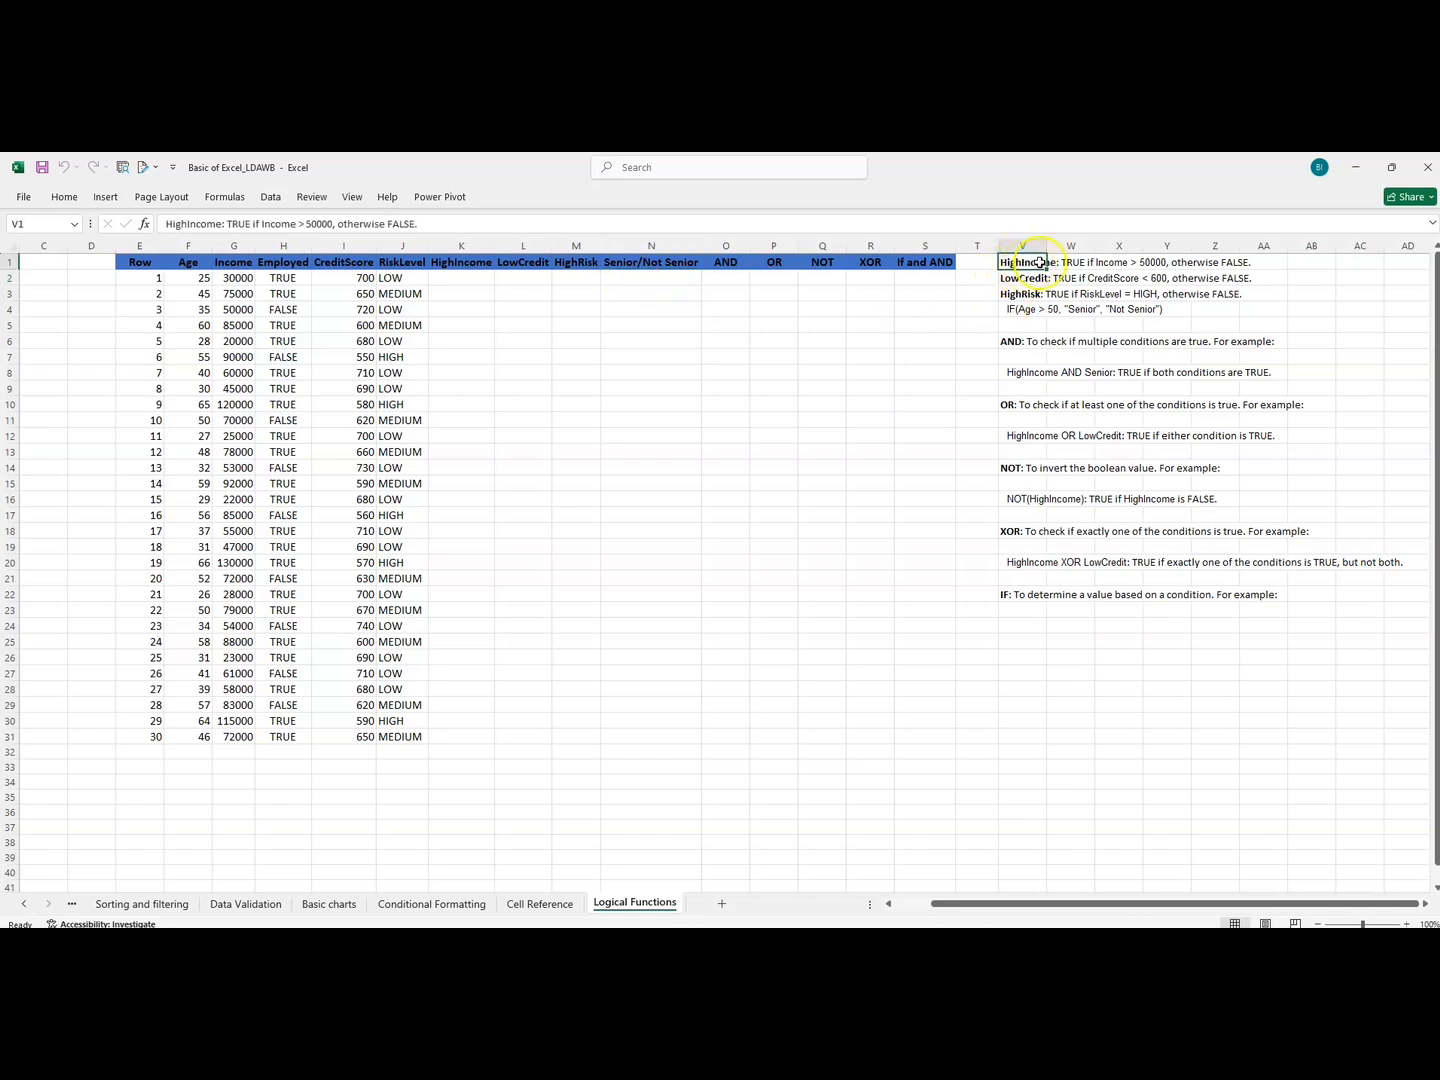
{"action": "left_click", "coordinate": [1073, 263]}
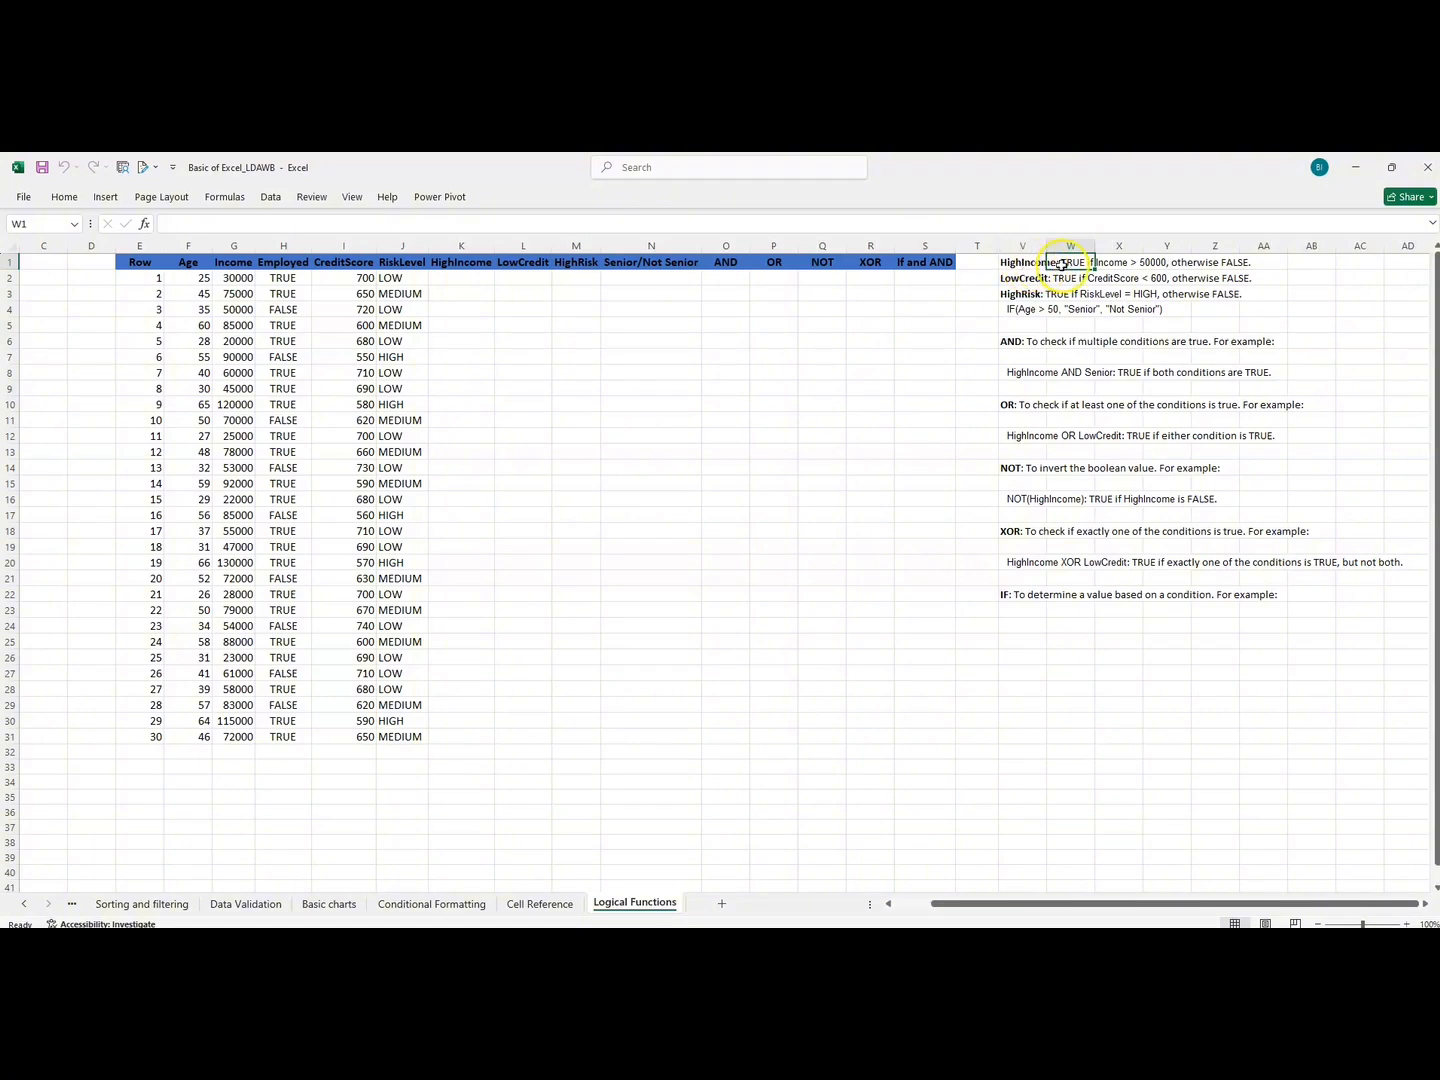
{"action": "left_click", "coordinate": [1118, 262]}
{"action": "left_click", "coordinate": [1084, 310]}
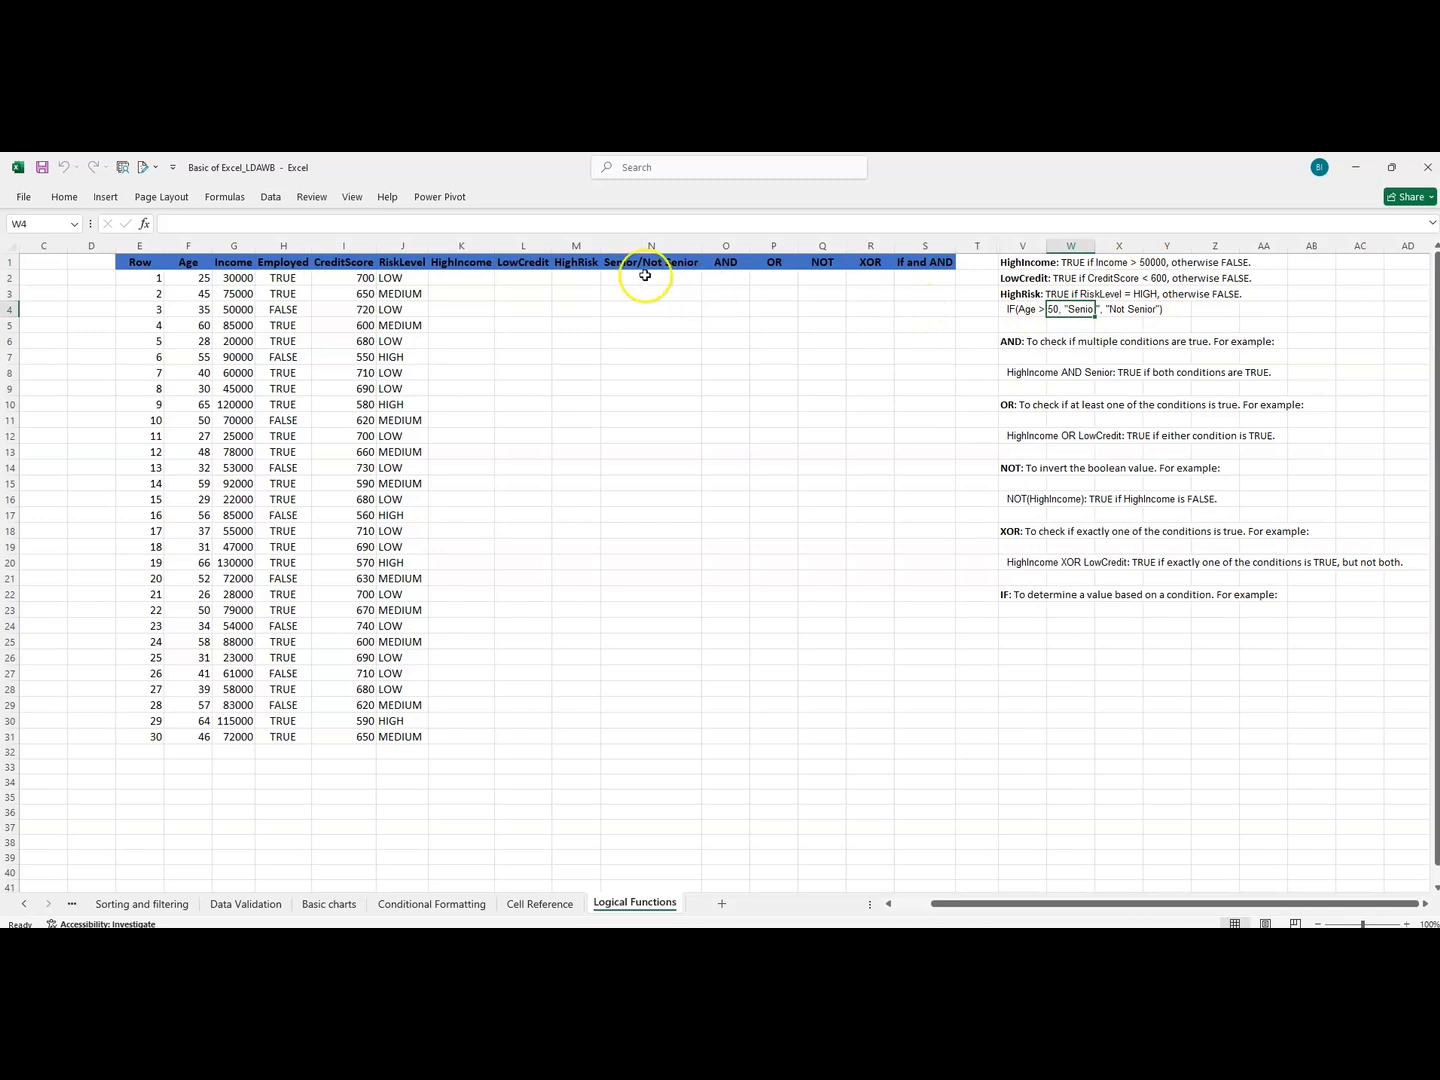
Enter an IF formula in the first HighIncome cell (K2) that returns "TRUE" when the income in G2 exceeds 50000.
{"action": "left_click", "coordinate": [465, 278]}
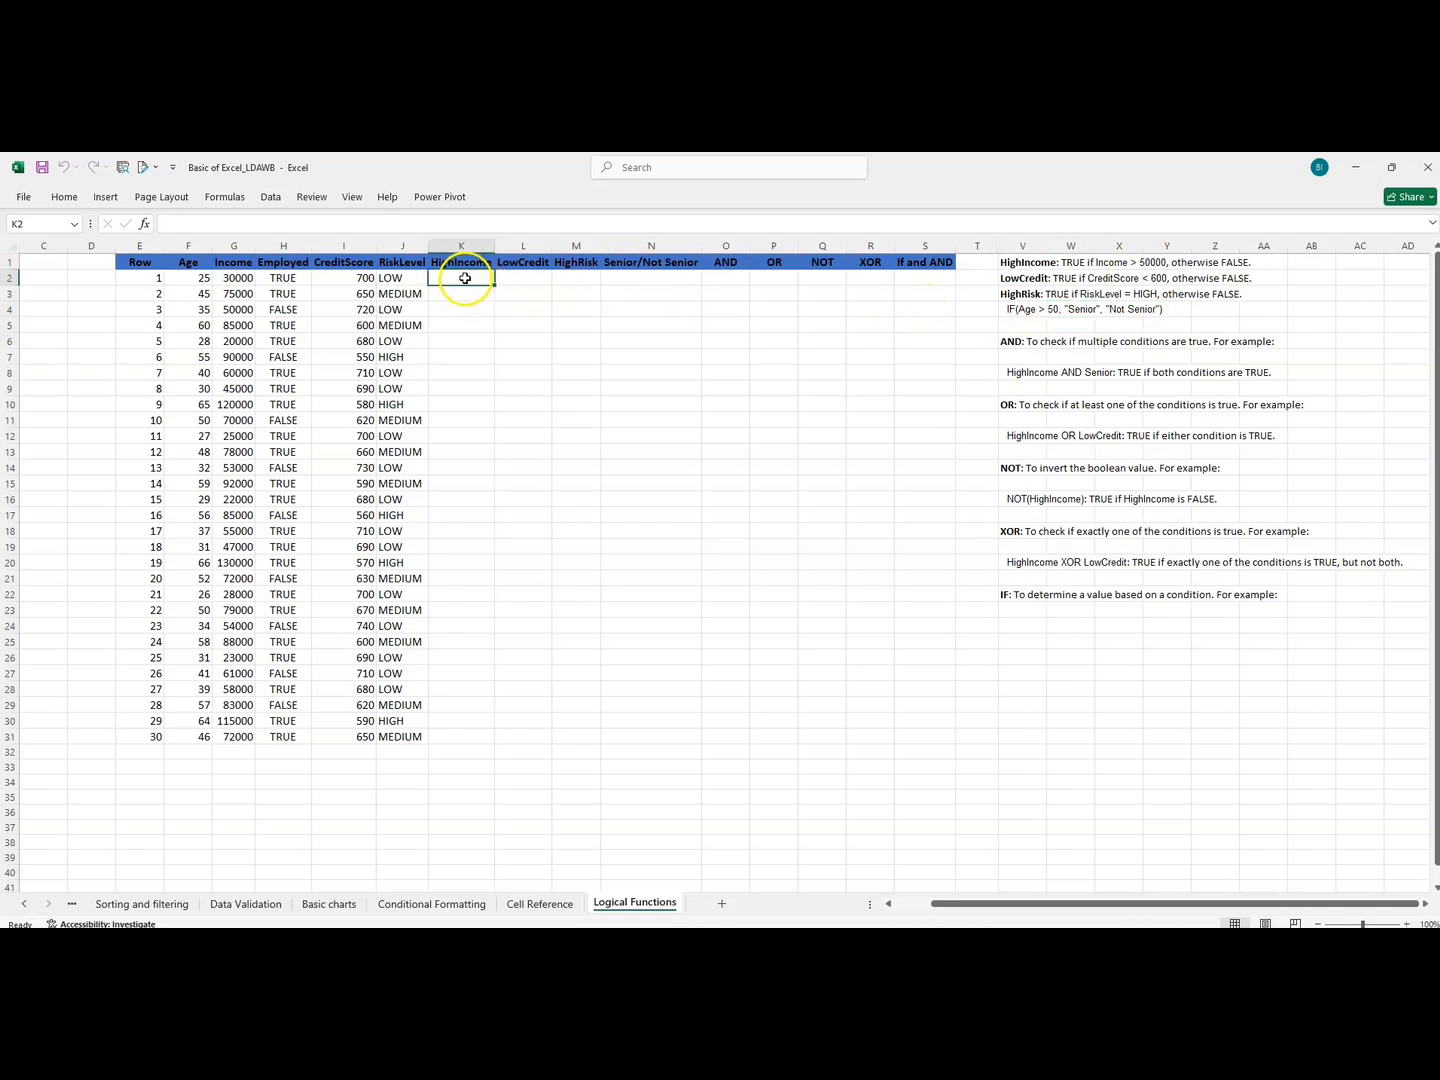
{"action": "type", "text": "="}
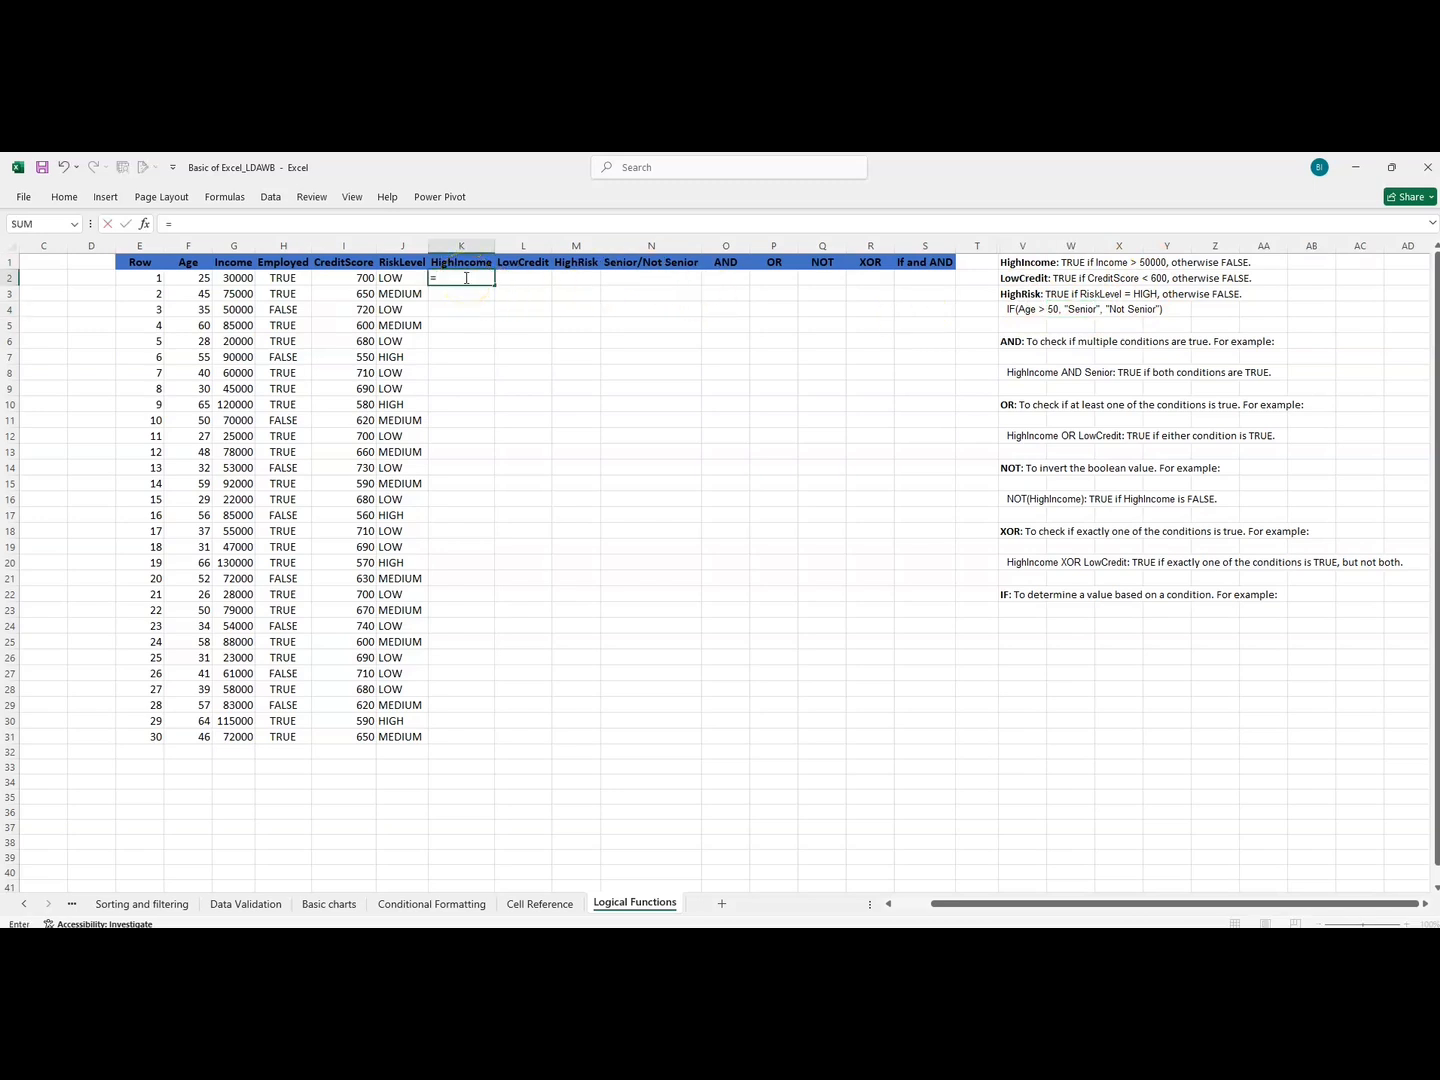
{"action": "type", "text": "if"}
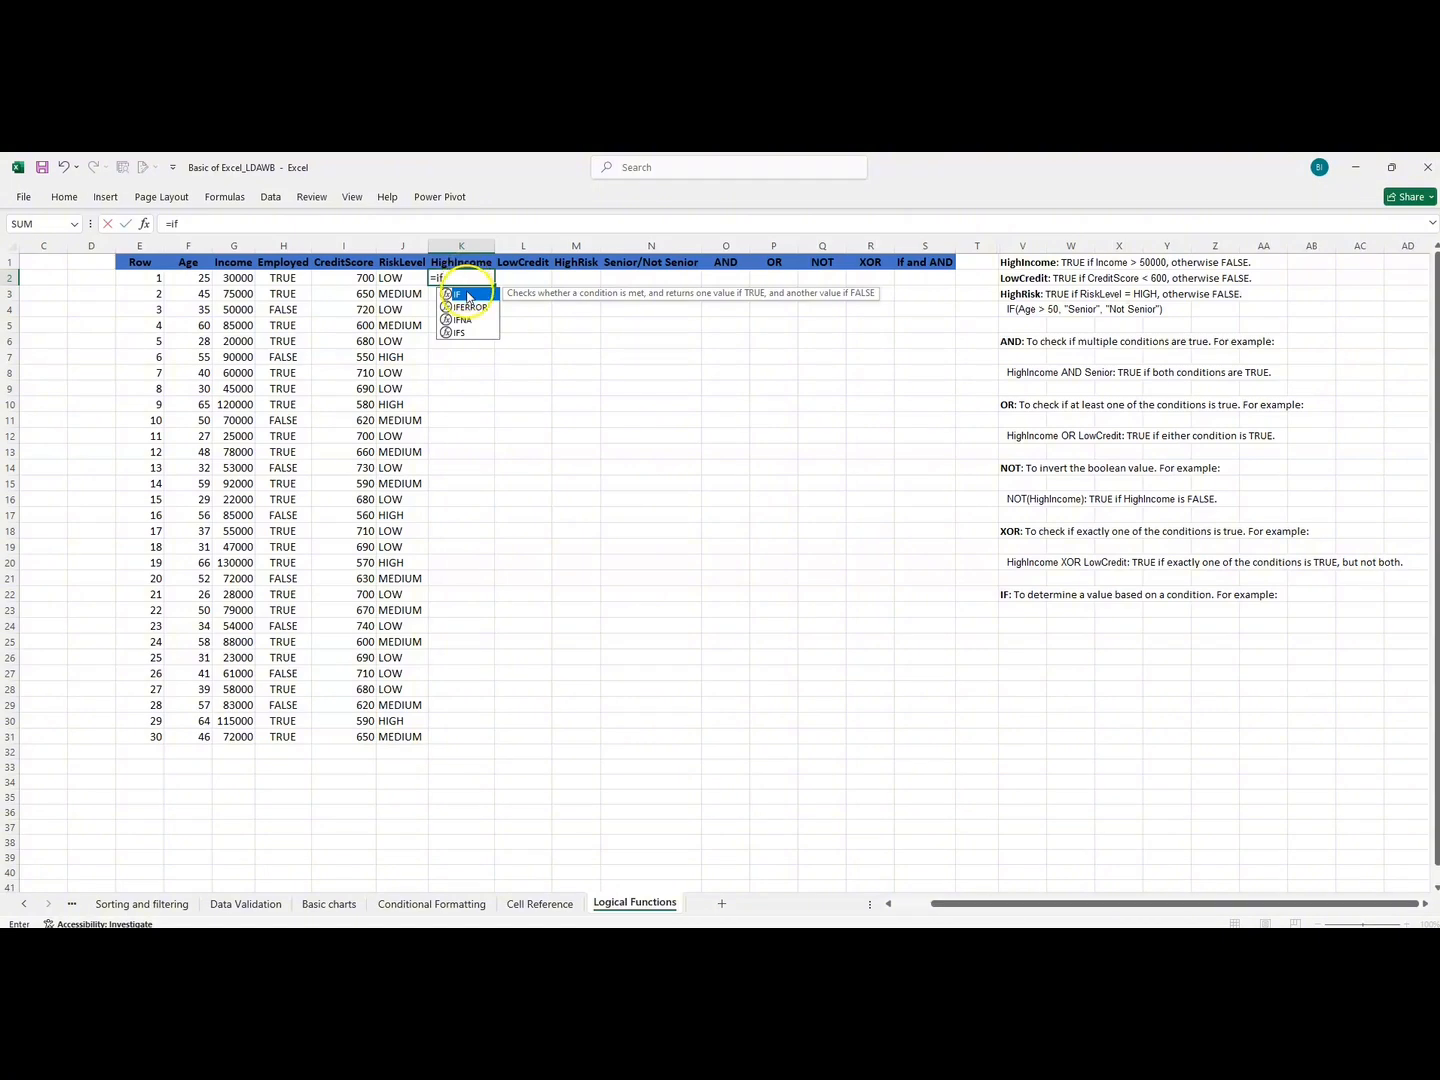
{"action": "double_click", "coordinate": [469, 297]}
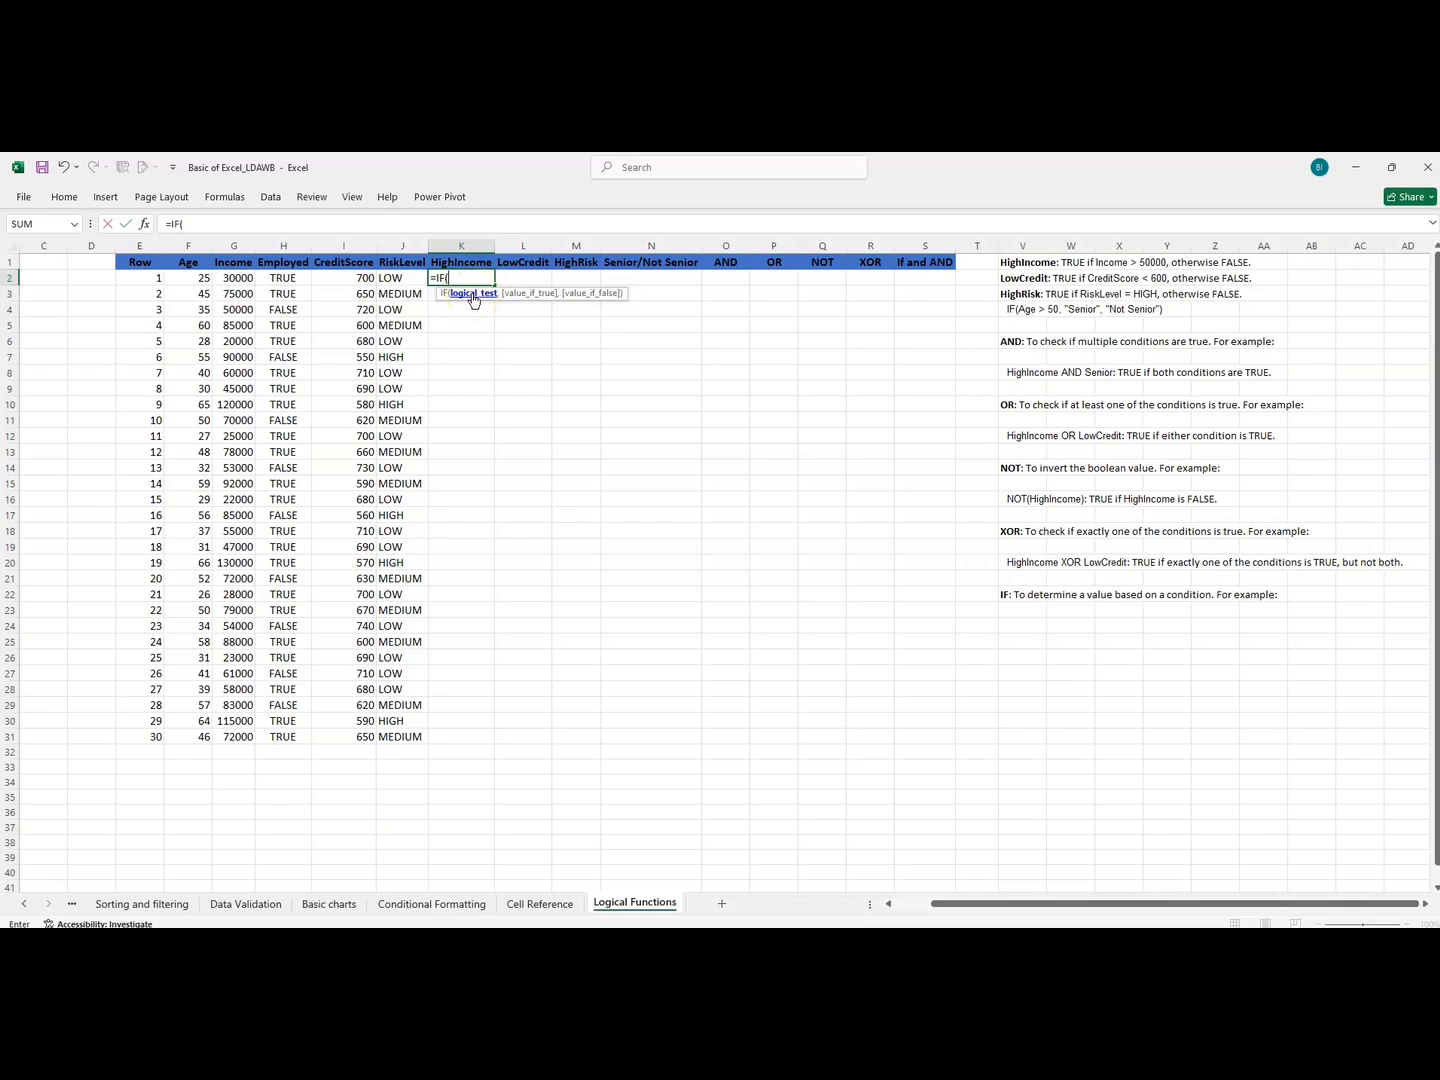
{"action": "left_click", "coordinate": [472, 299]}
{"action": "left_click", "coordinate": [231, 280]}
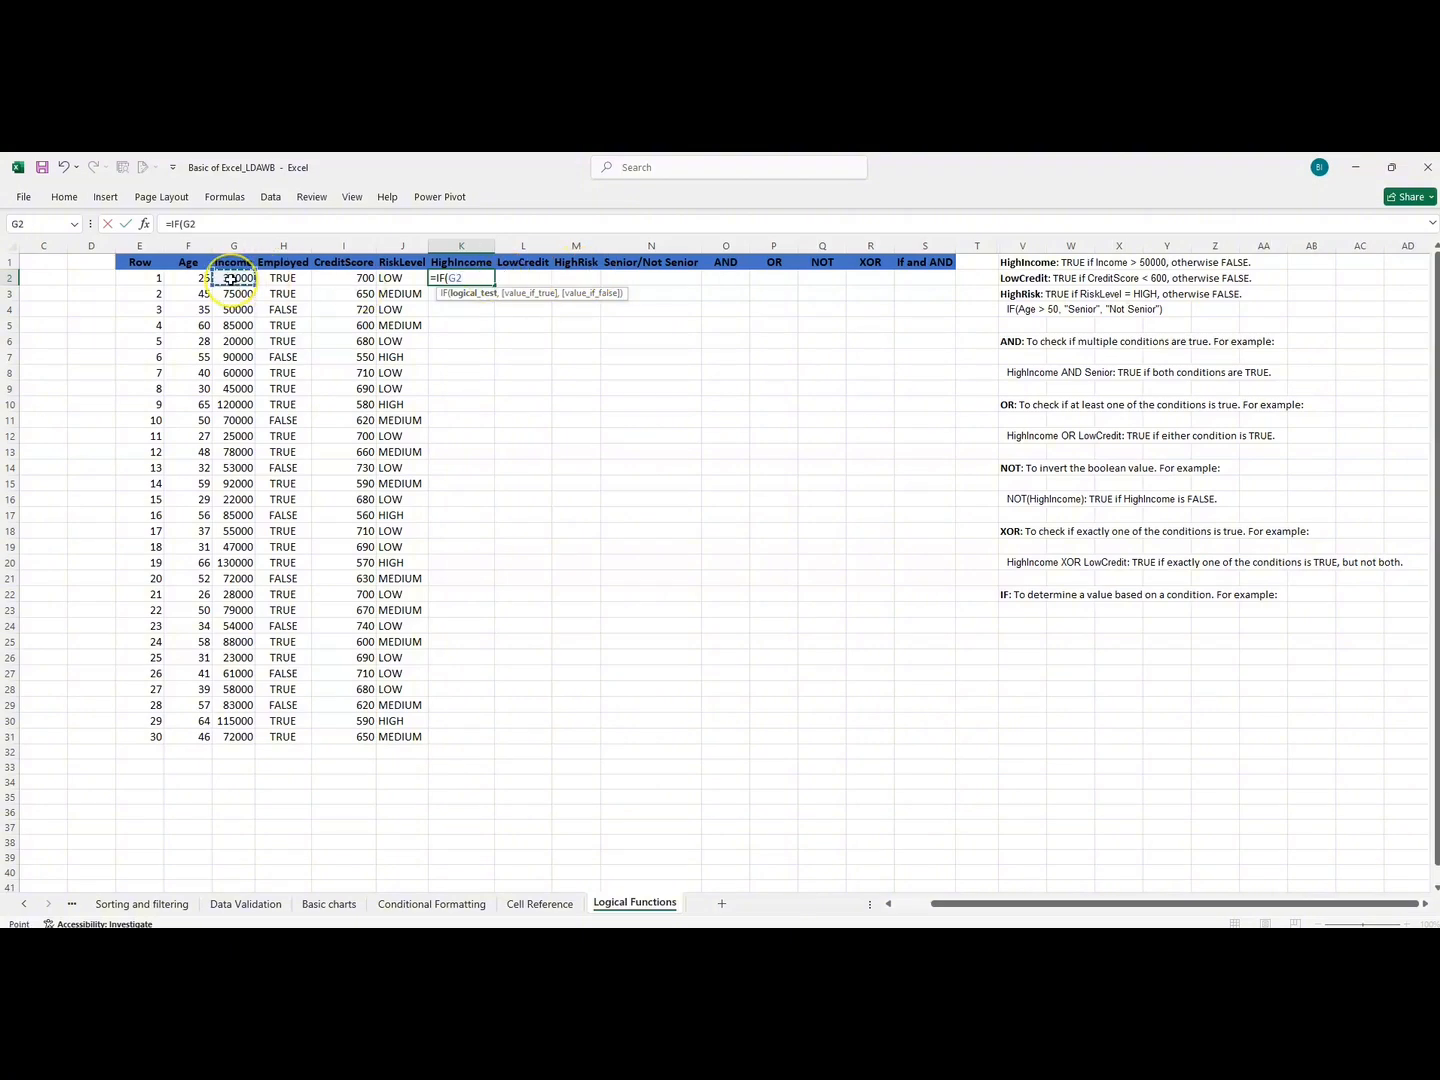
{"action": "type", "text": ">50000,"}
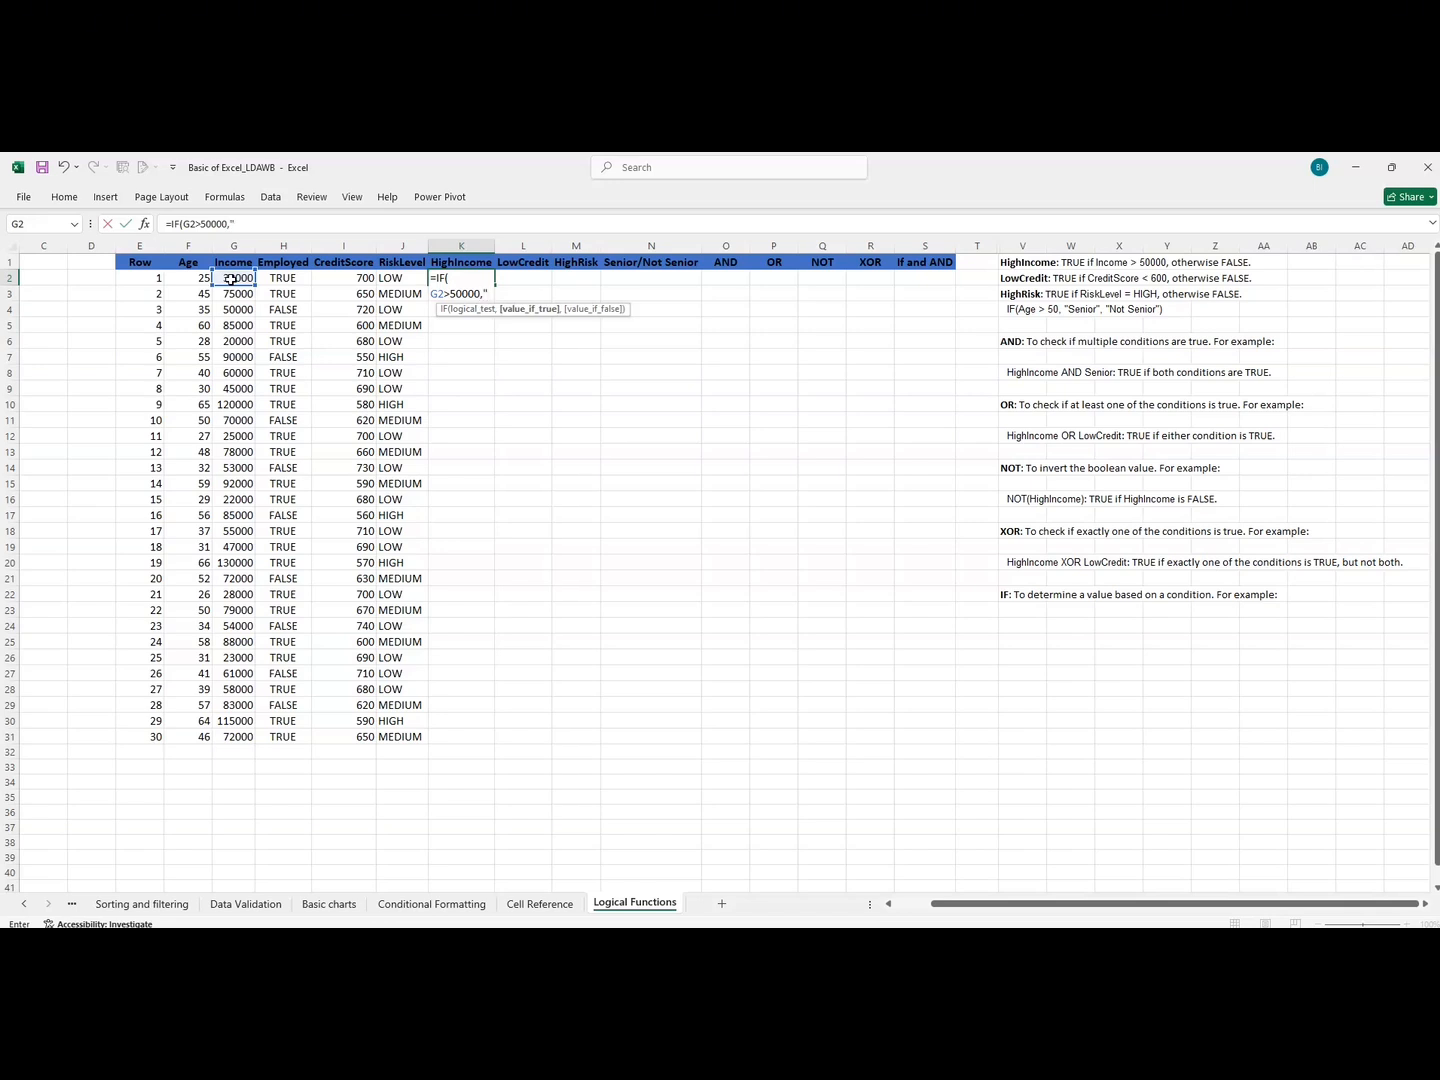
{"action": "type", "text": "\"TRUE"}
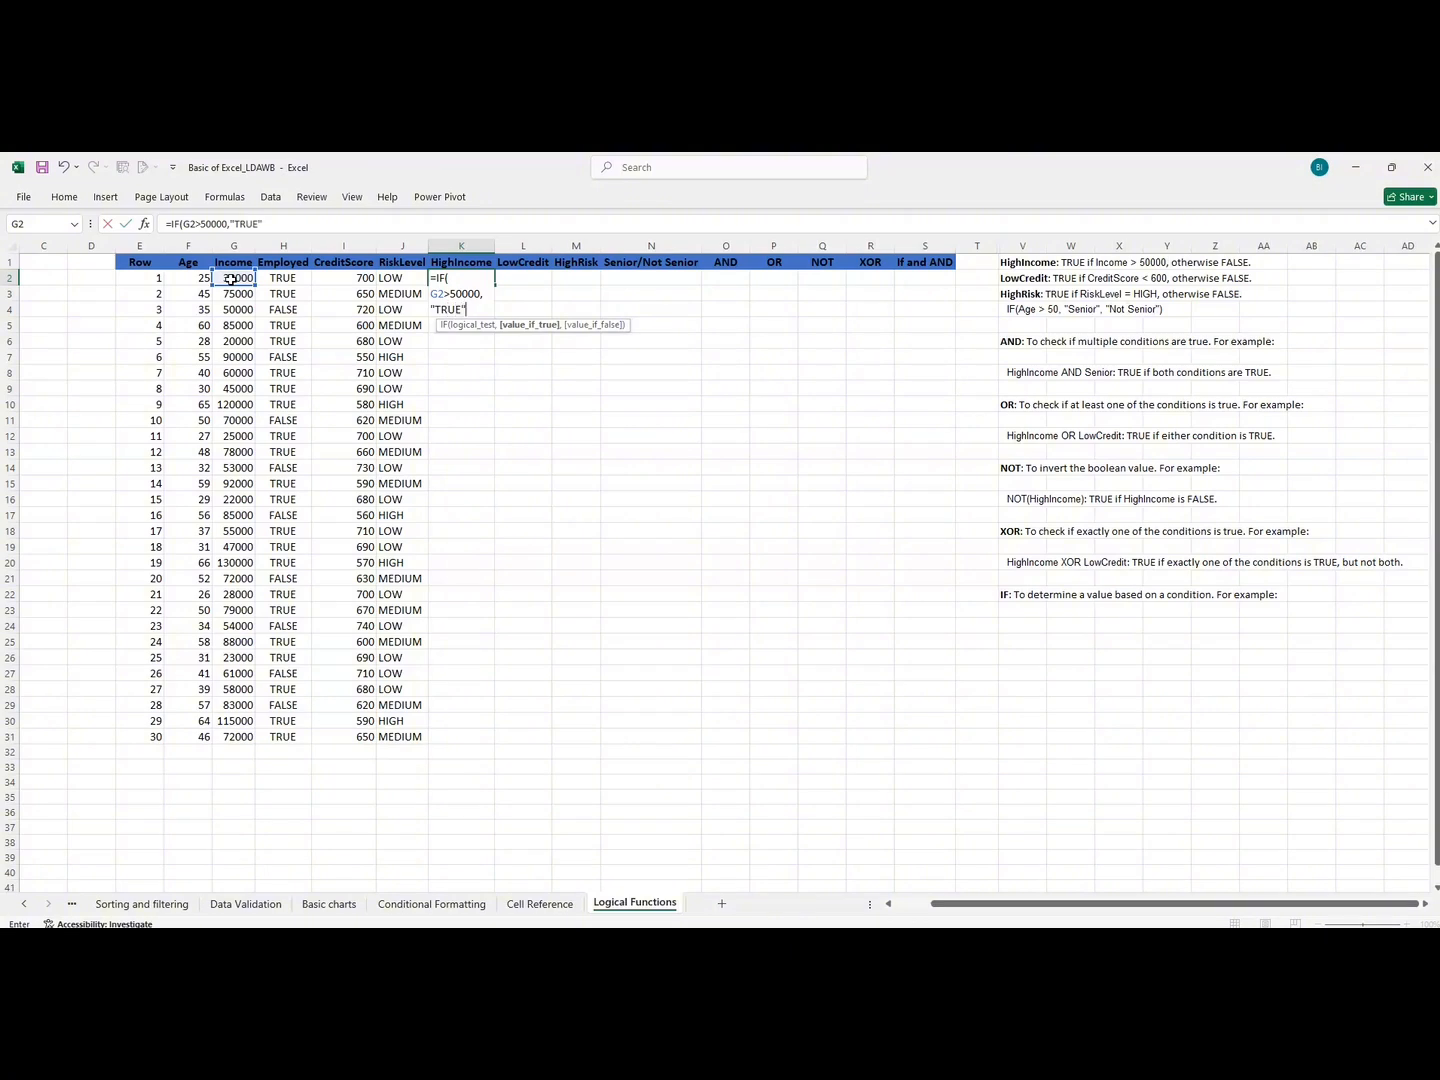
Reopen the IF formula in K2 to review its value-if-true and optional value-if-false arguments, keeping =IF(G2>50000,"TRUE").
{"action": "left_click_drag", "start_coordinate": [231, 279], "coordinate": [437, 281]}
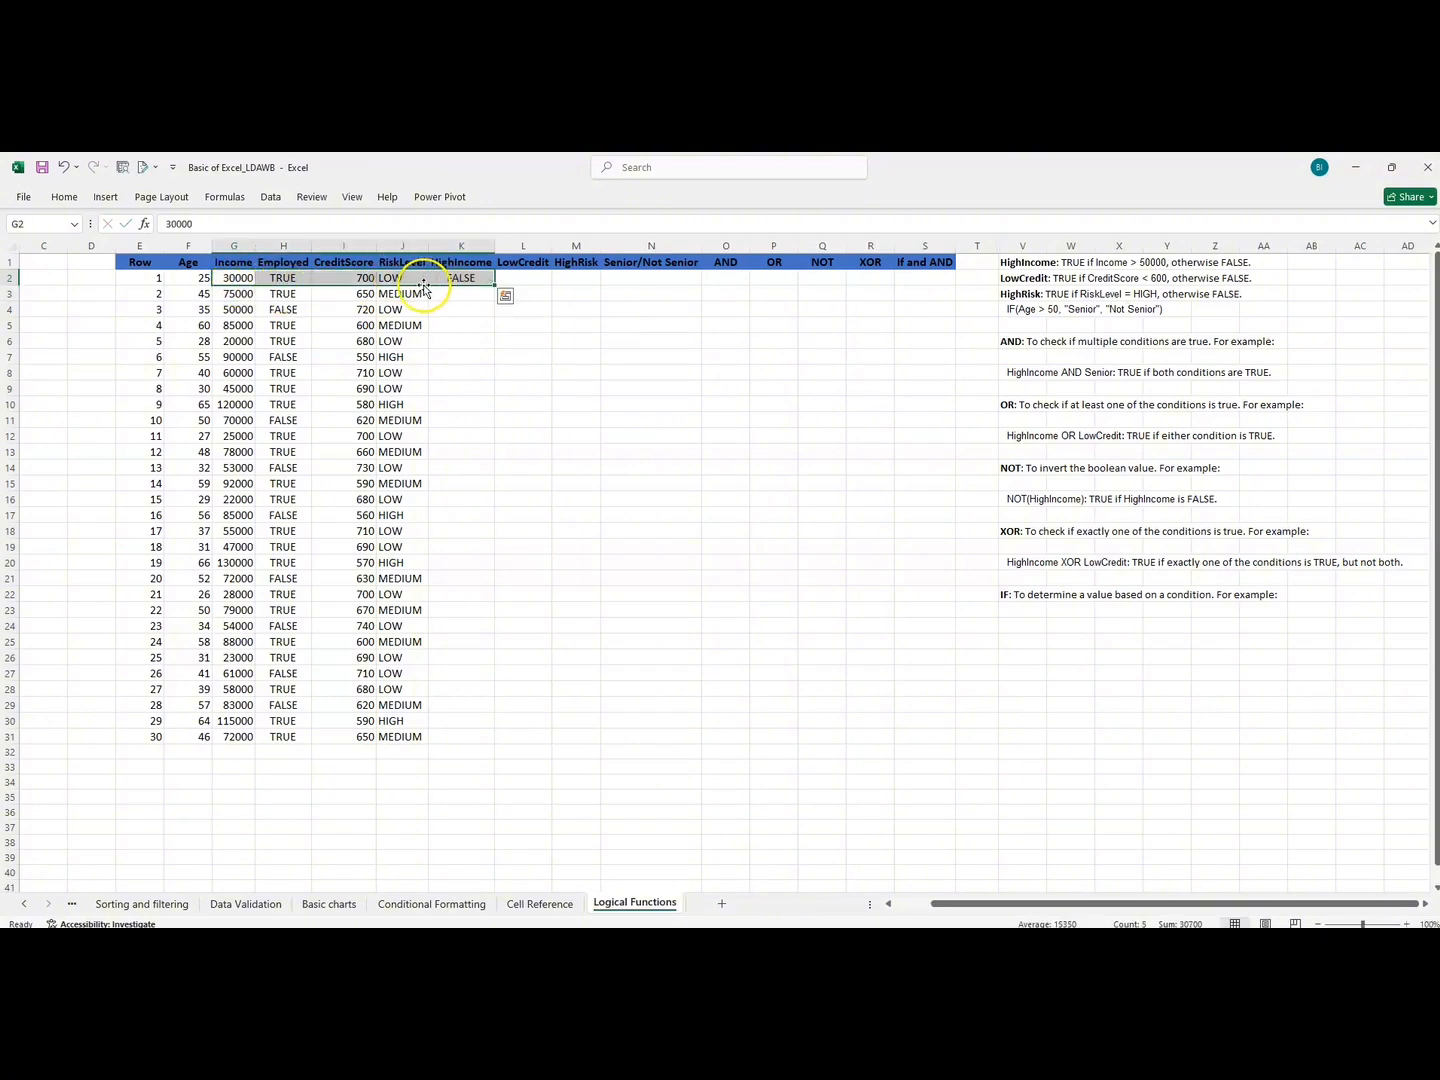
{"action": "double_click", "coordinate": [450, 280]}
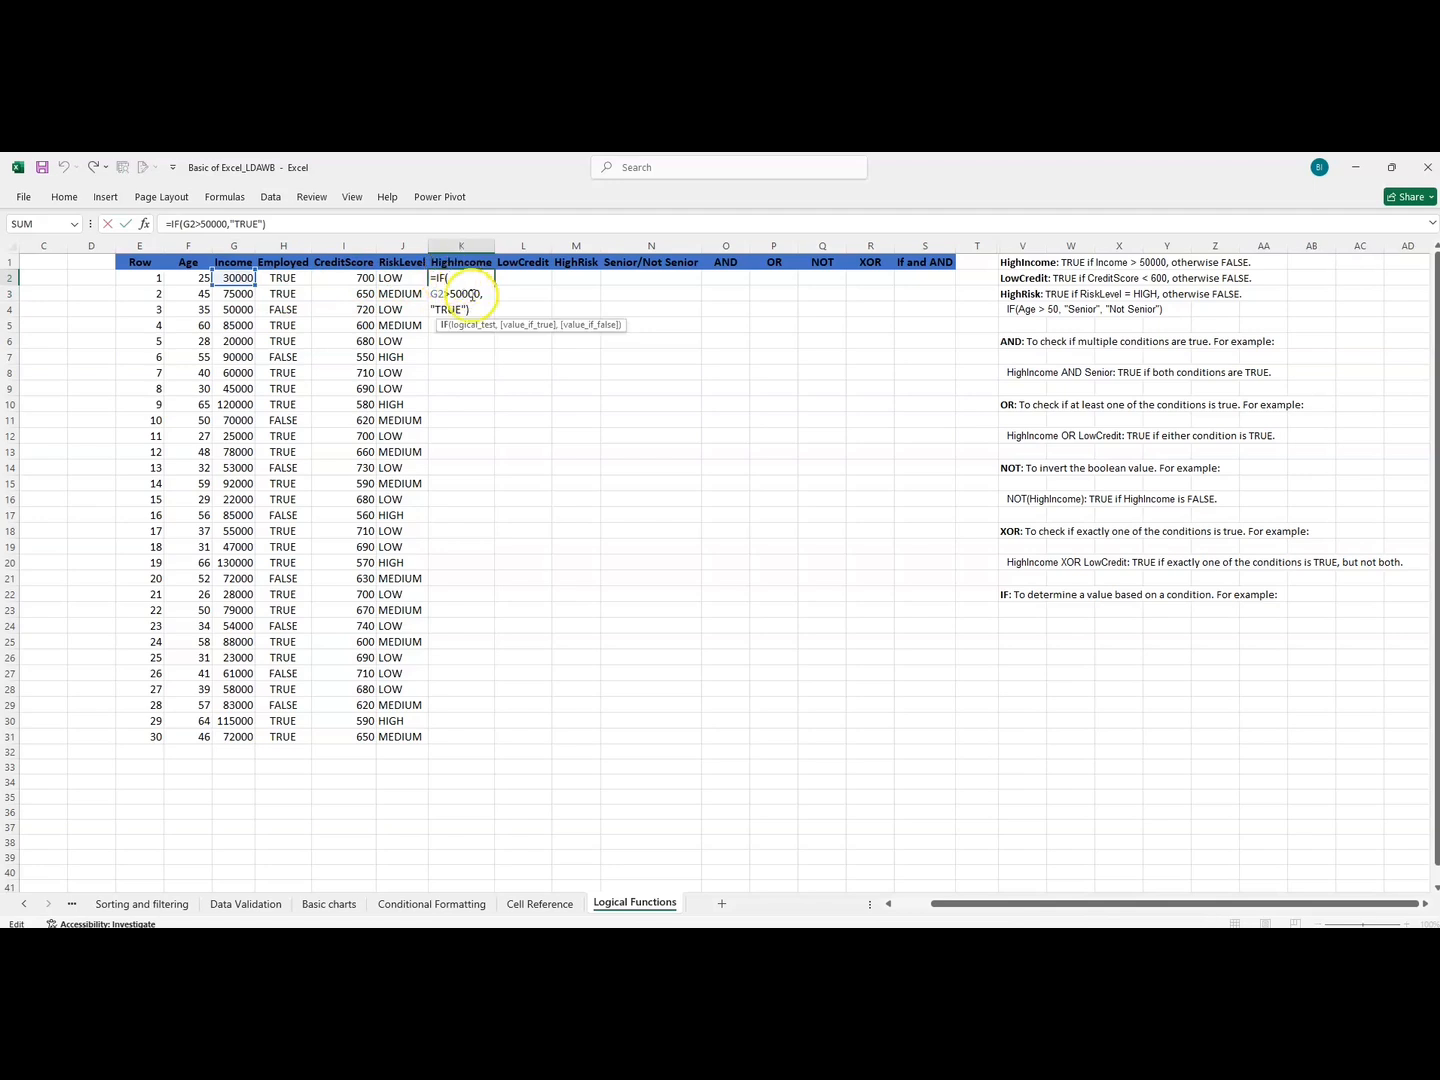
{"action": "left_click", "coordinate": [474, 311]}
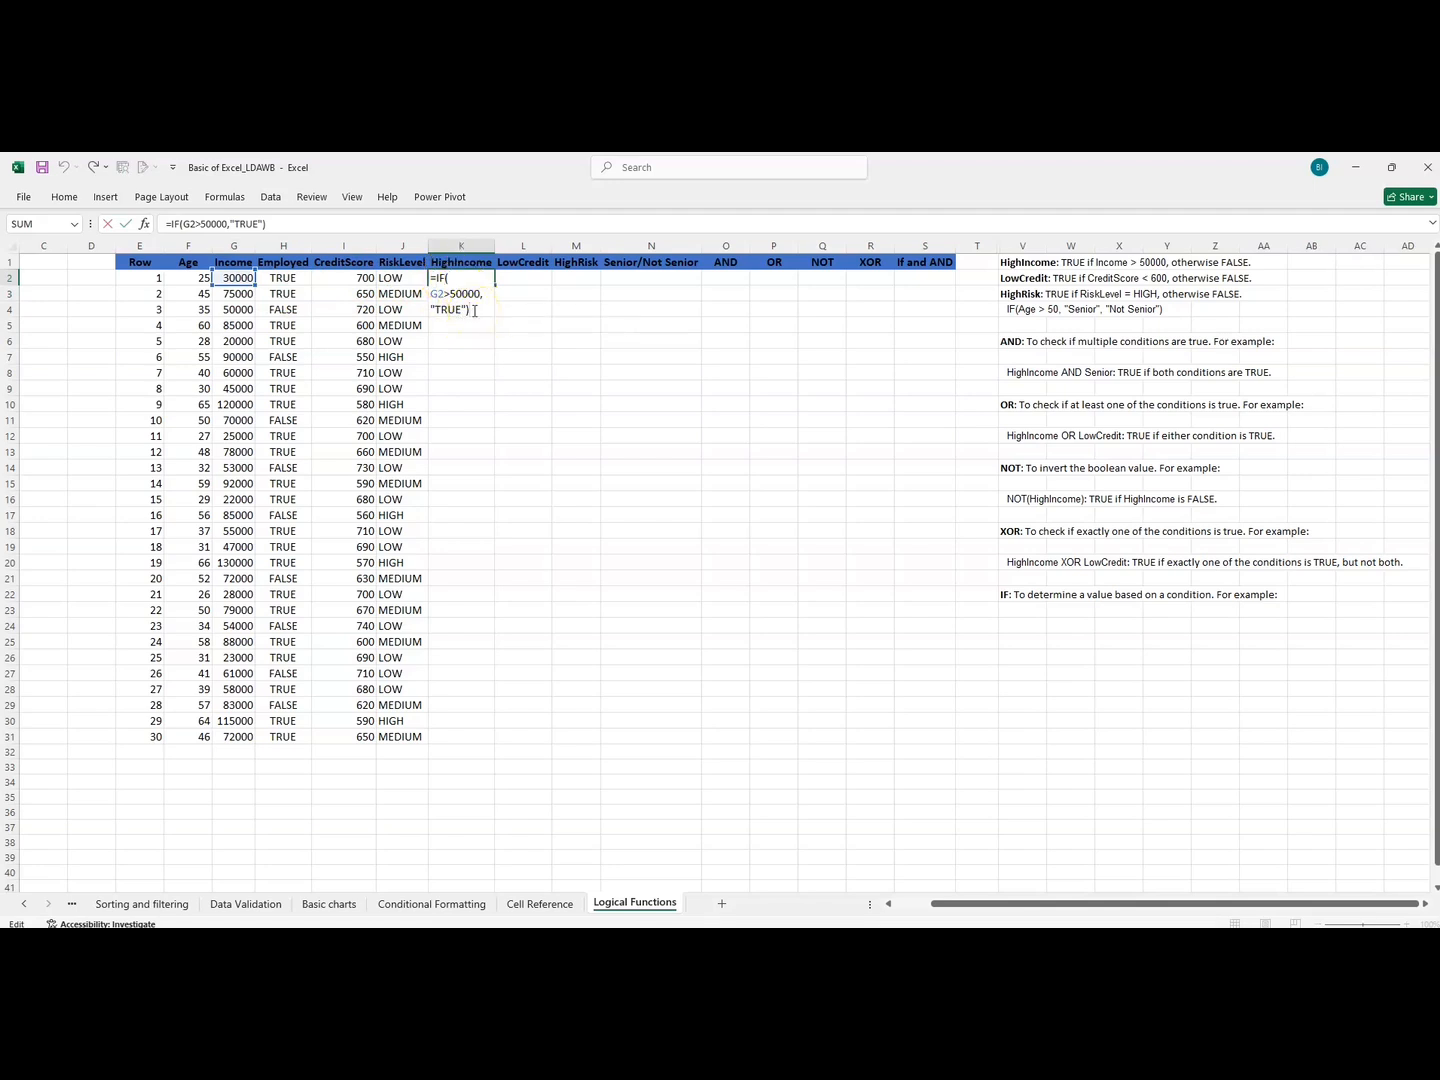
{"action": "key", "text": "BackSpace"}
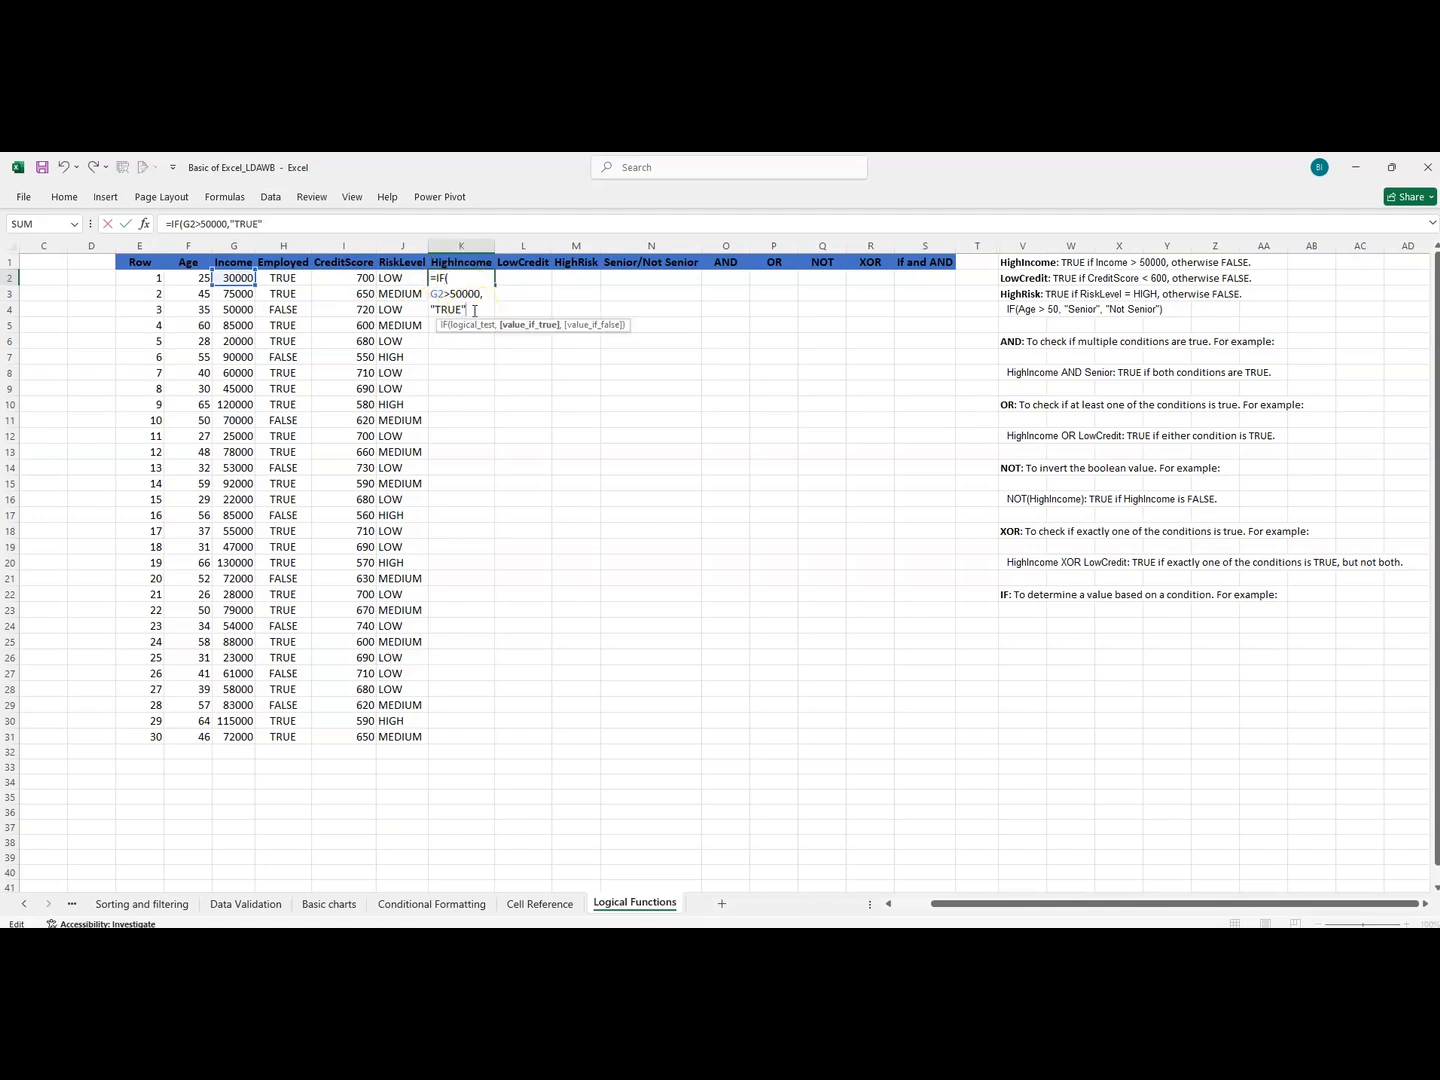
{"action": "left_click", "coordinate": [596, 329]}
{"action": "key", "text": "Return"}
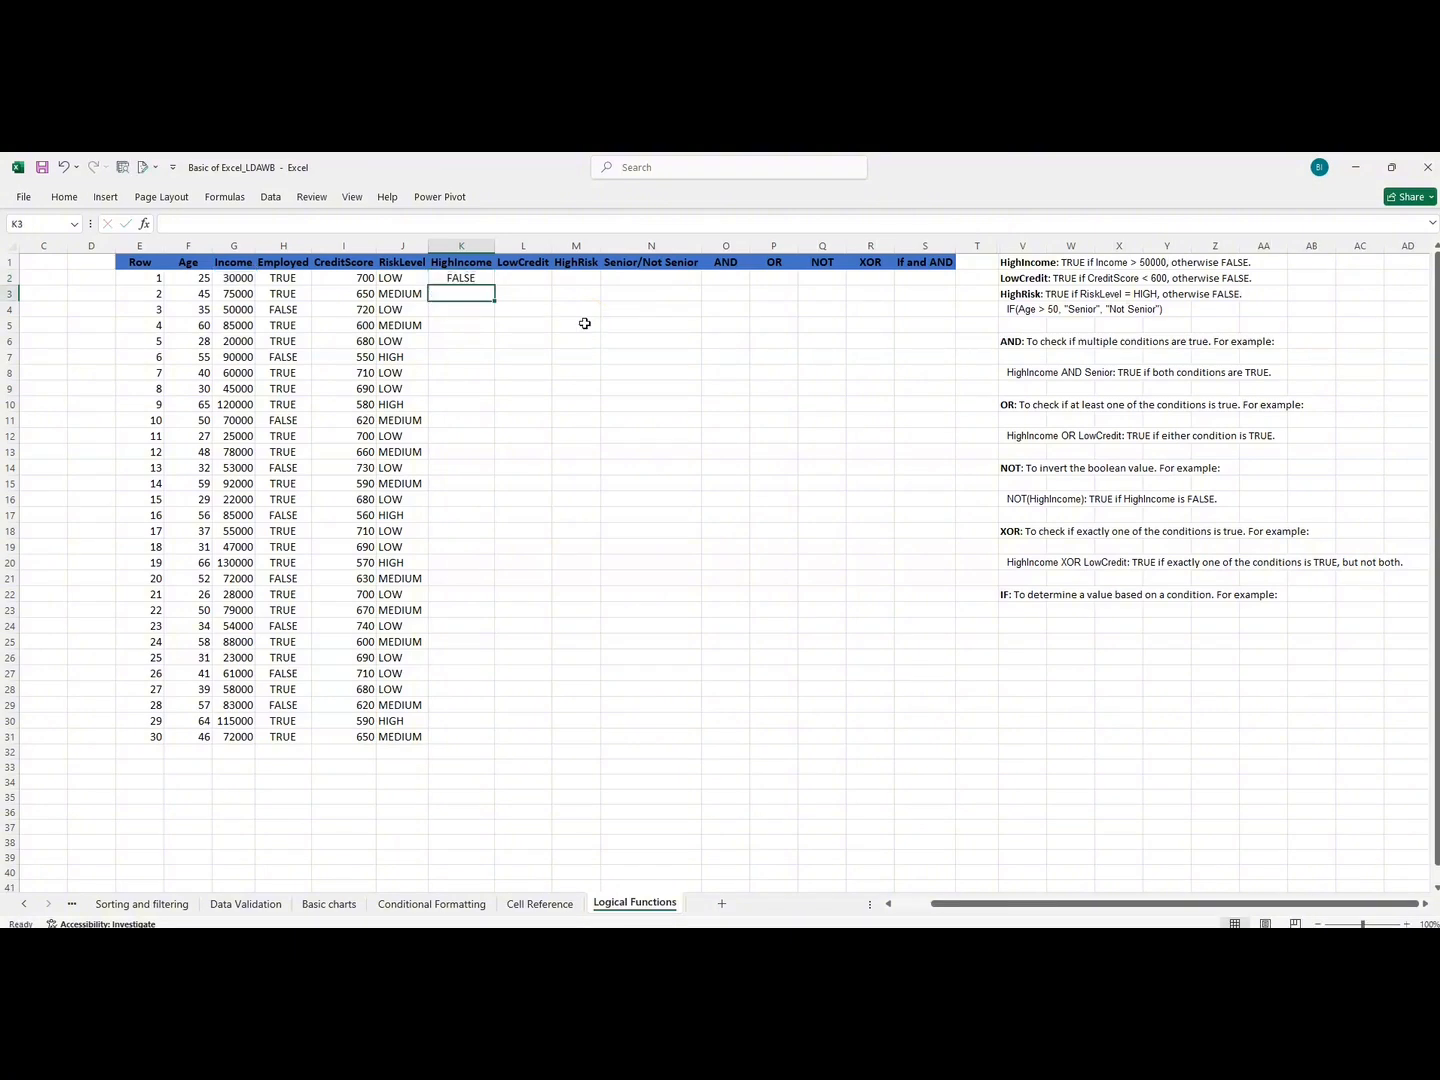
Fill the HighIncome formula from K2 down to K31 and compare a few results with their Income values.
{"action": "left_click", "coordinate": [476, 279]}
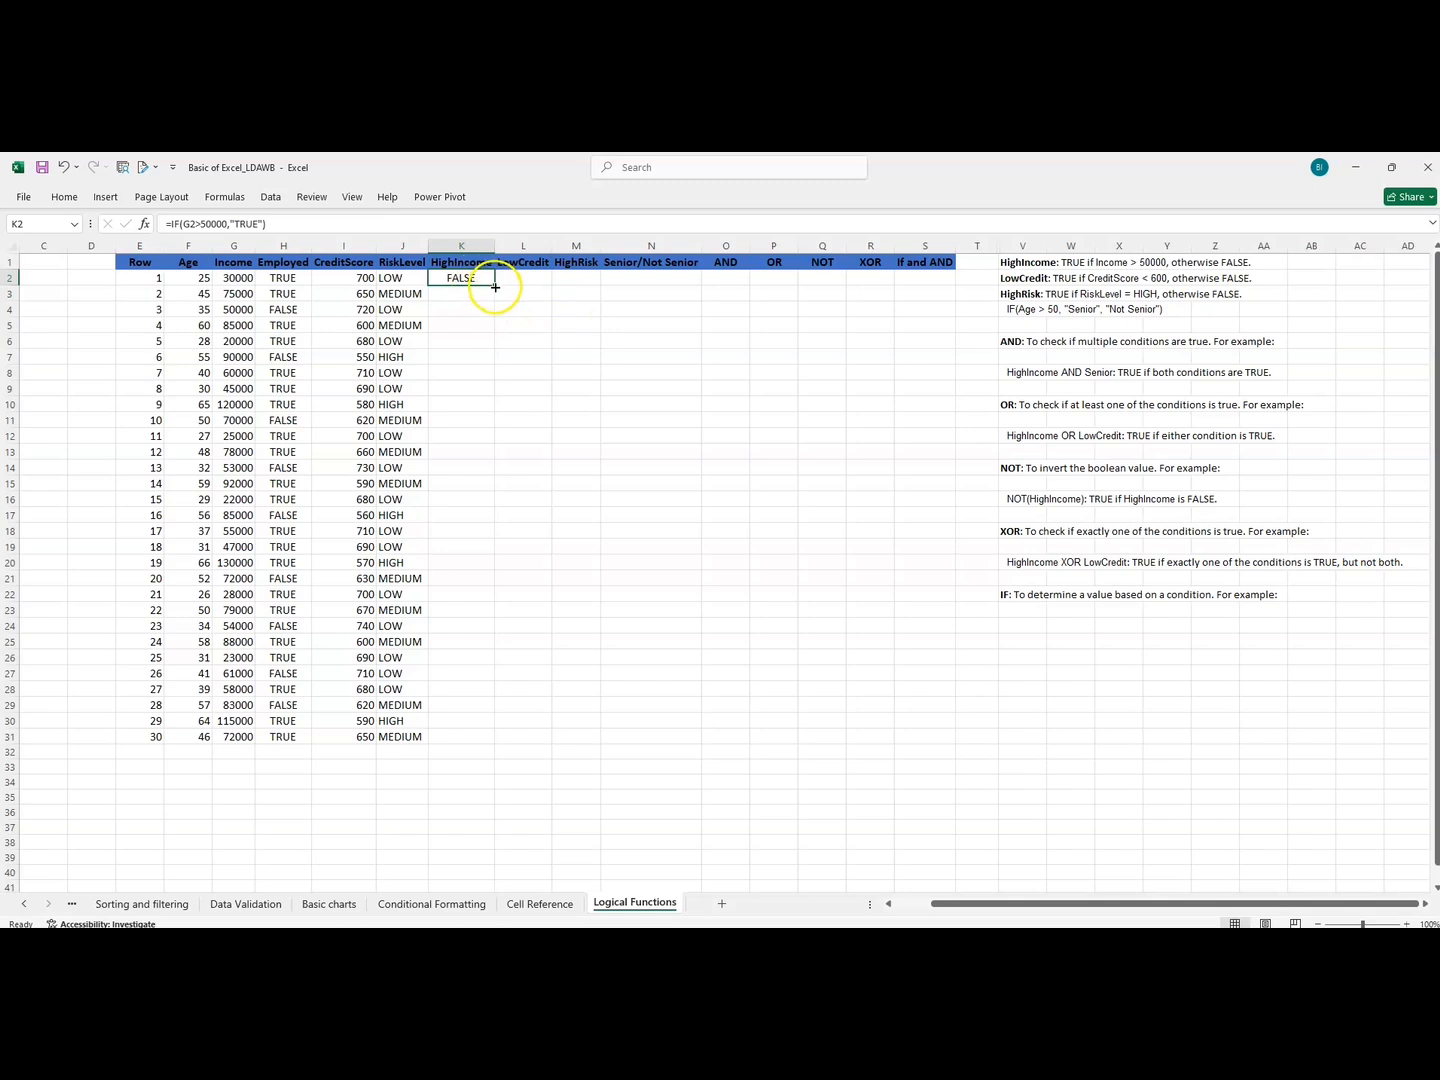
{"action": "double_click", "coordinate": [495, 285]}
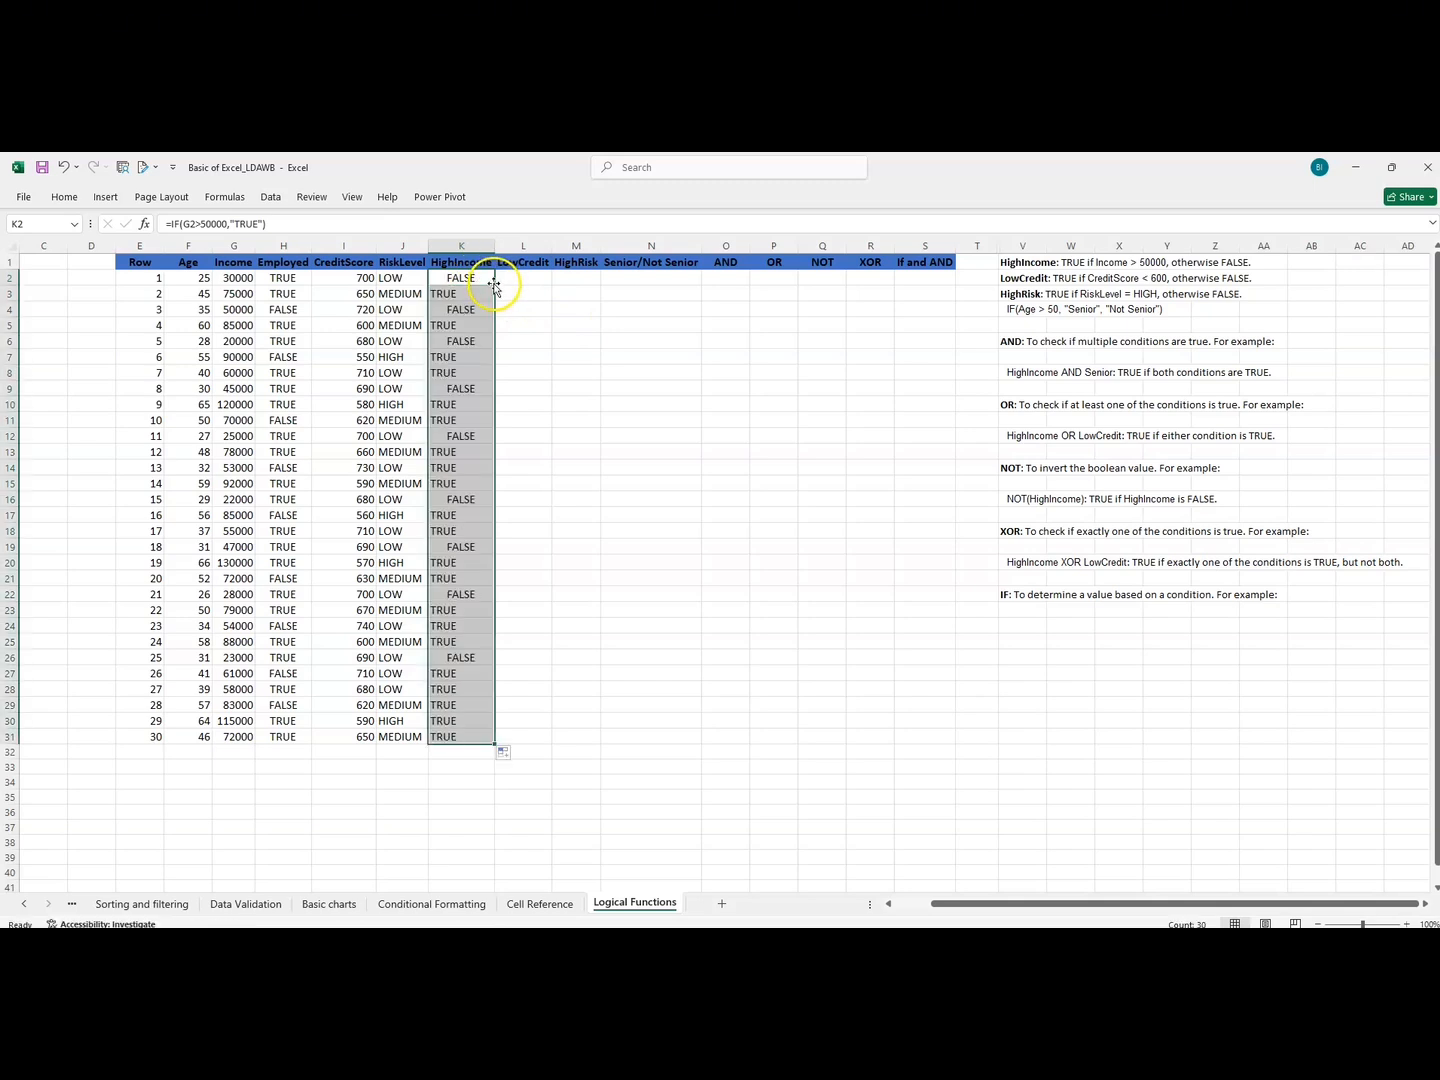
{"action": "left_click_drag", "start_coordinate": [446, 294], "coordinate": [229, 297]}
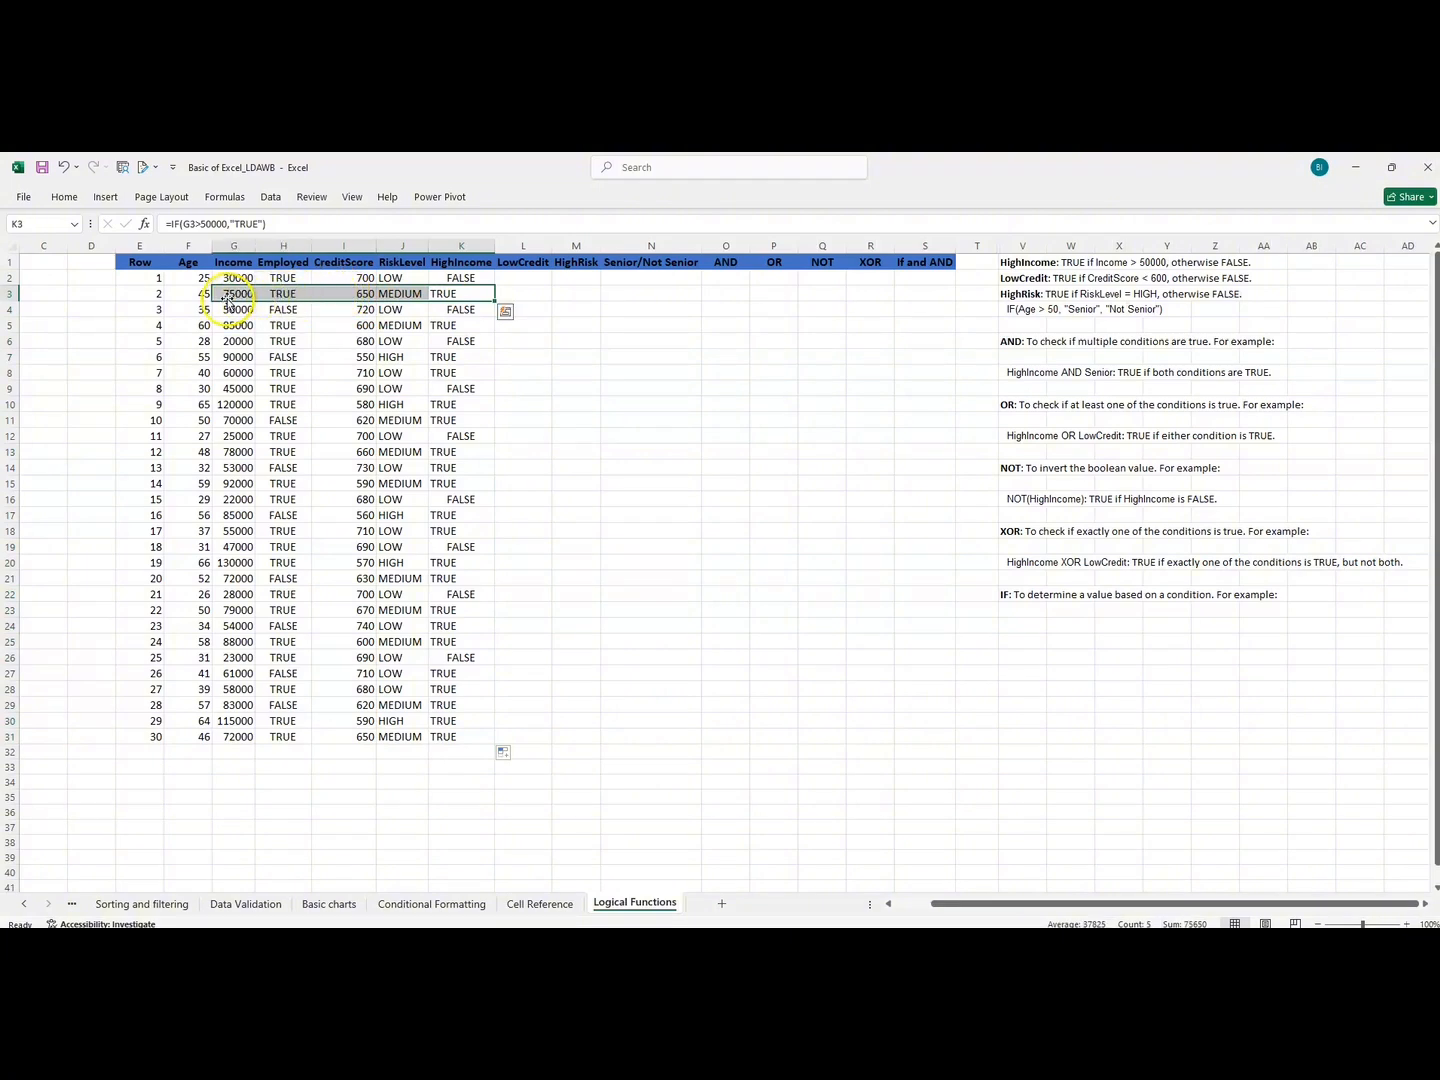
{"action": "left_click", "coordinate": [463, 277]}
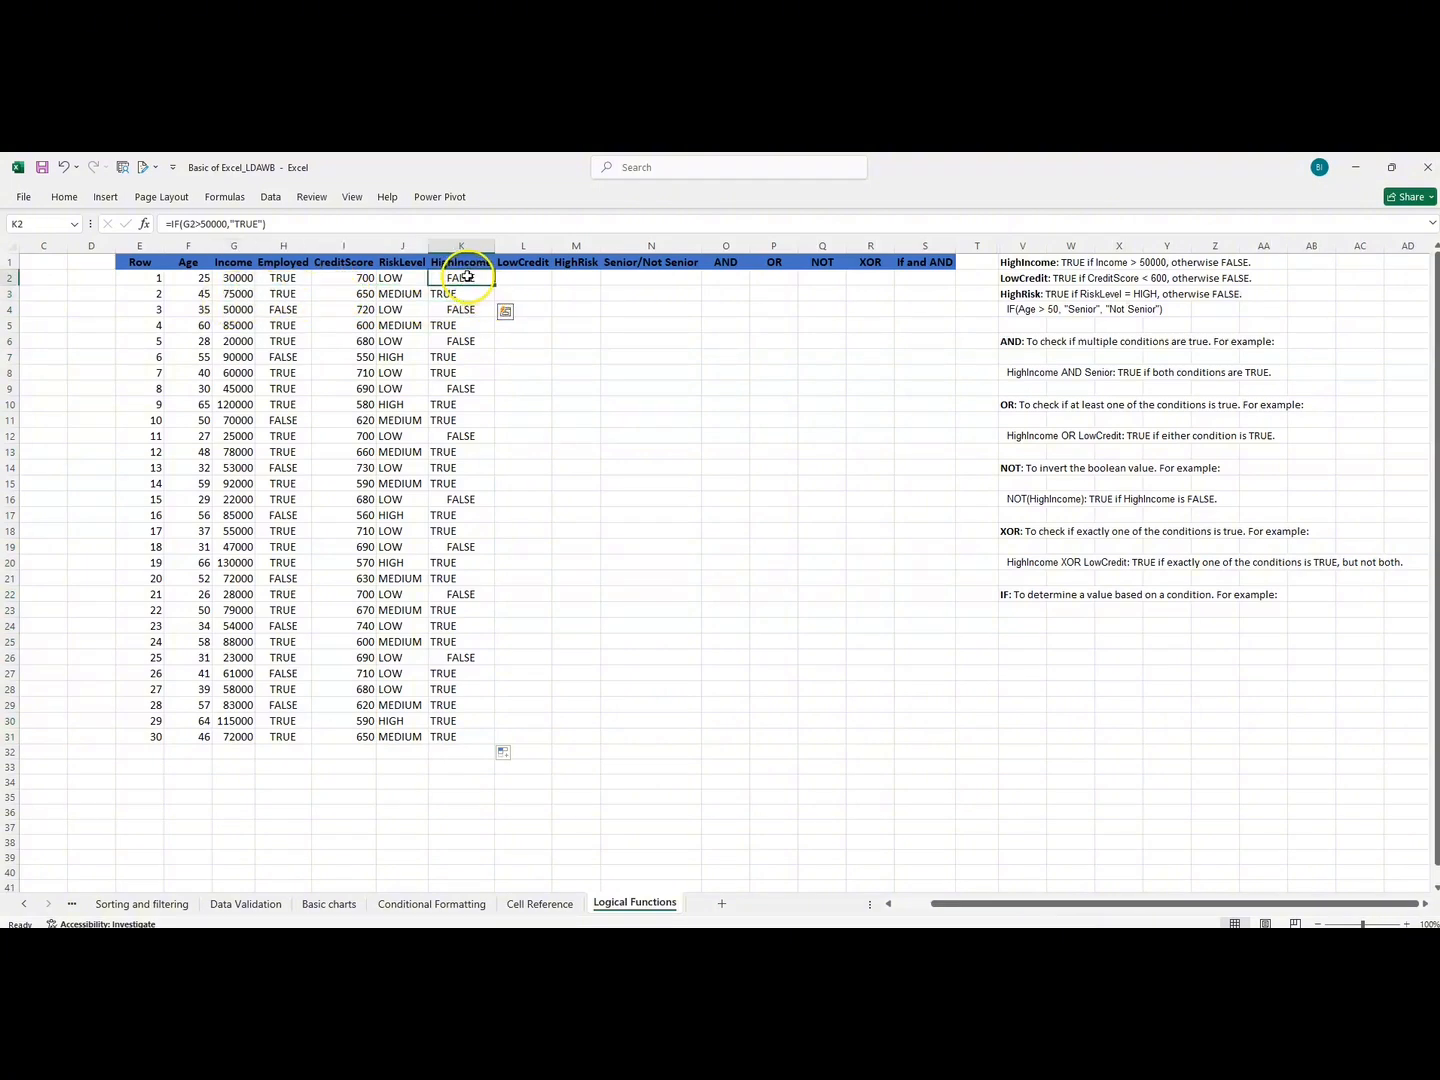
{"action": "left_click_drag", "start_coordinate": [463, 277], "coordinate": [232, 285]}
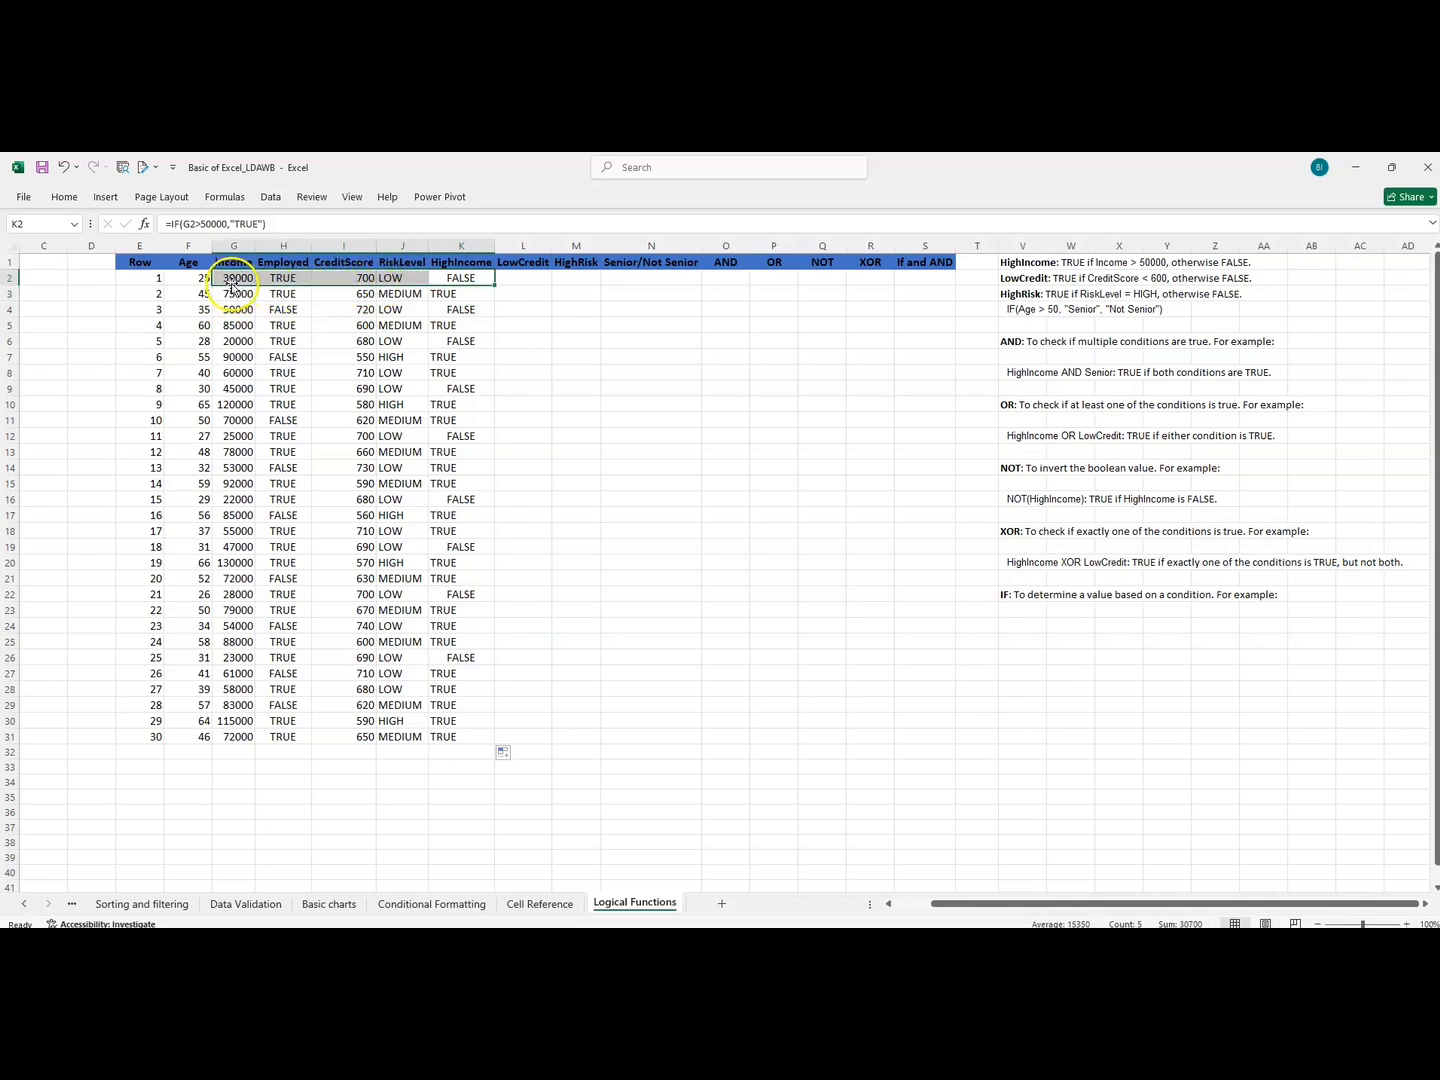
{"action": "left_click", "coordinate": [466, 341]}
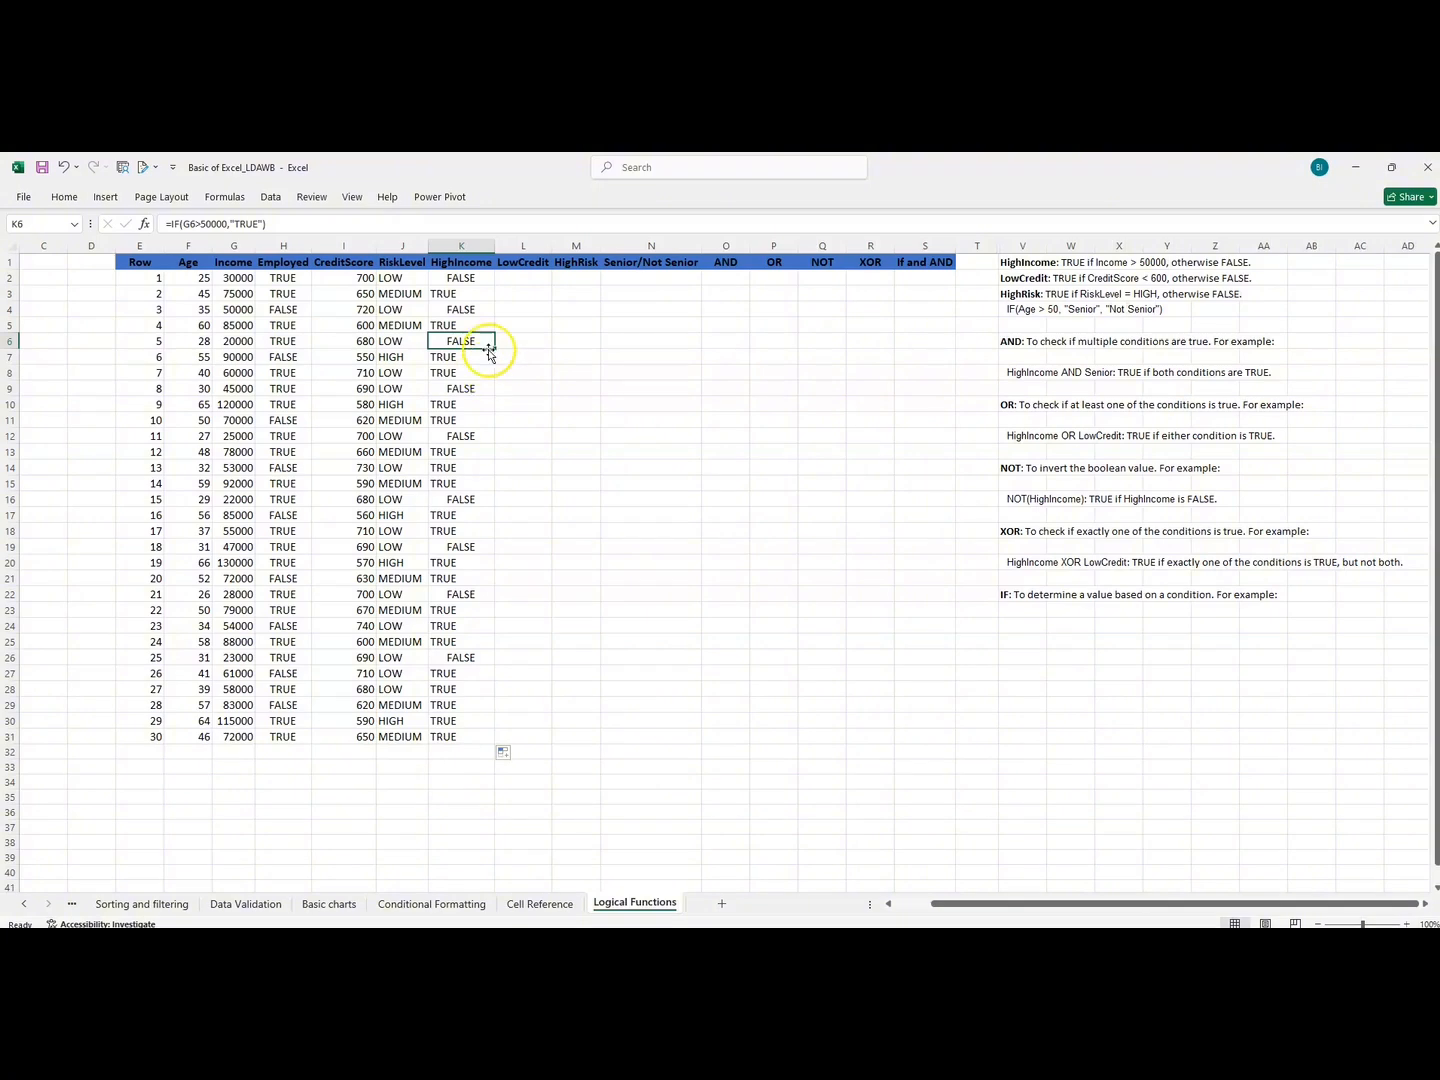
Check the LowCredit rule and enter an IF formula in L2 that returns "TRUE" when the credit score in I2 is below 600.
{"action": "left_click", "coordinate": [503, 278]}
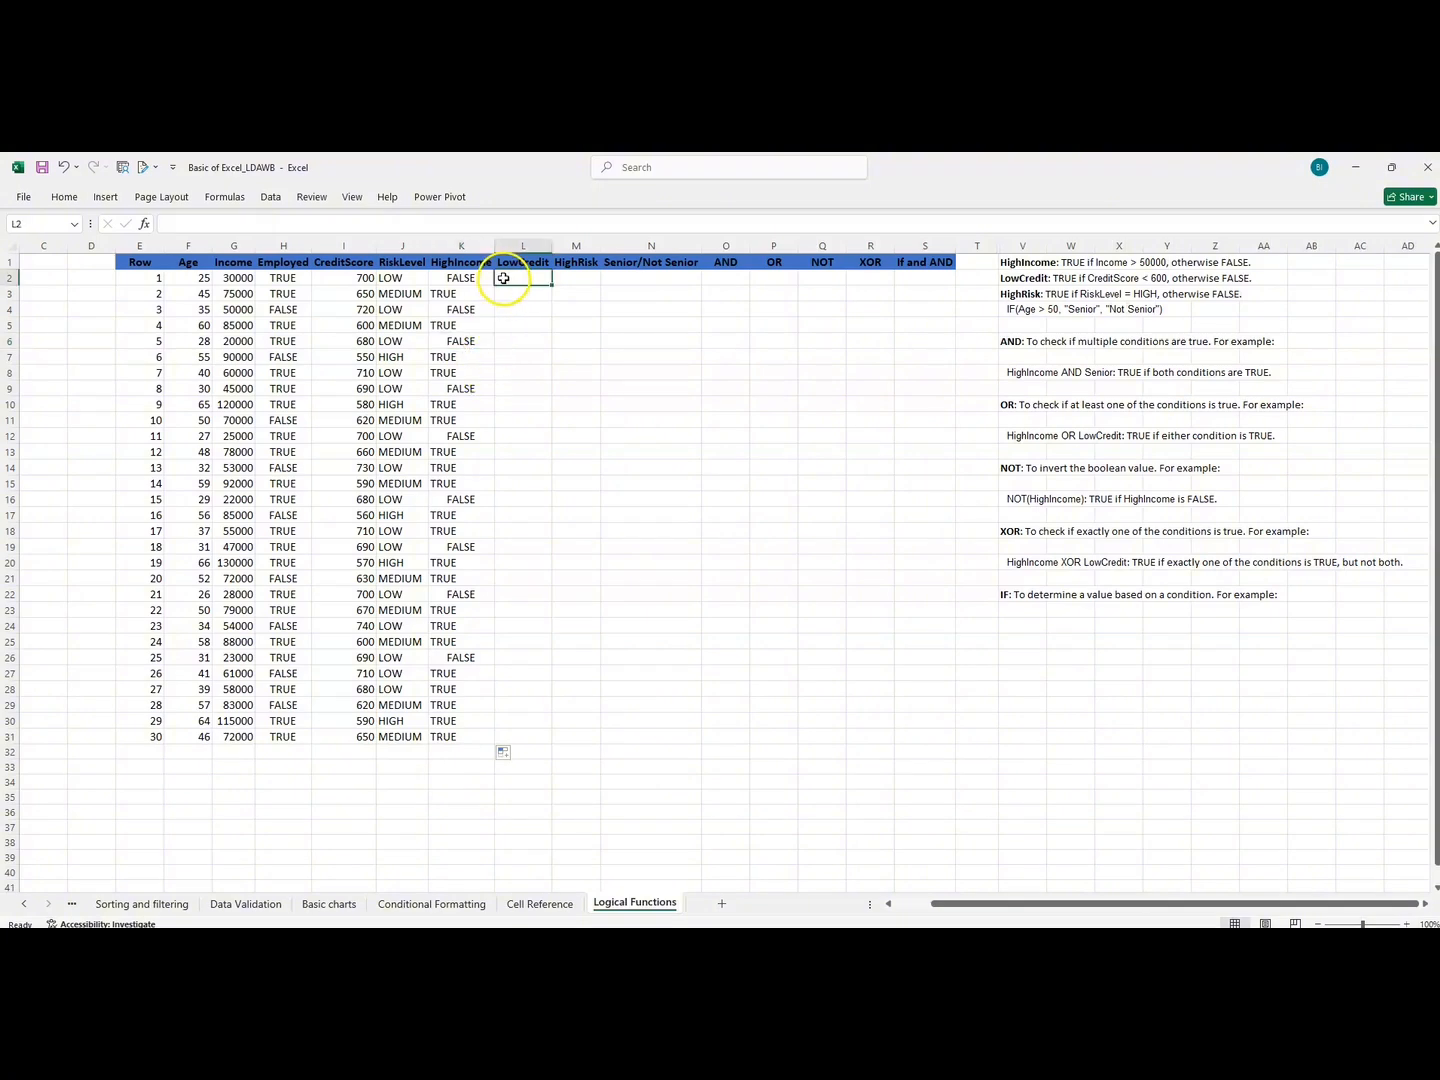
{"action": "left_click", "coordinate": [1015, 279]}
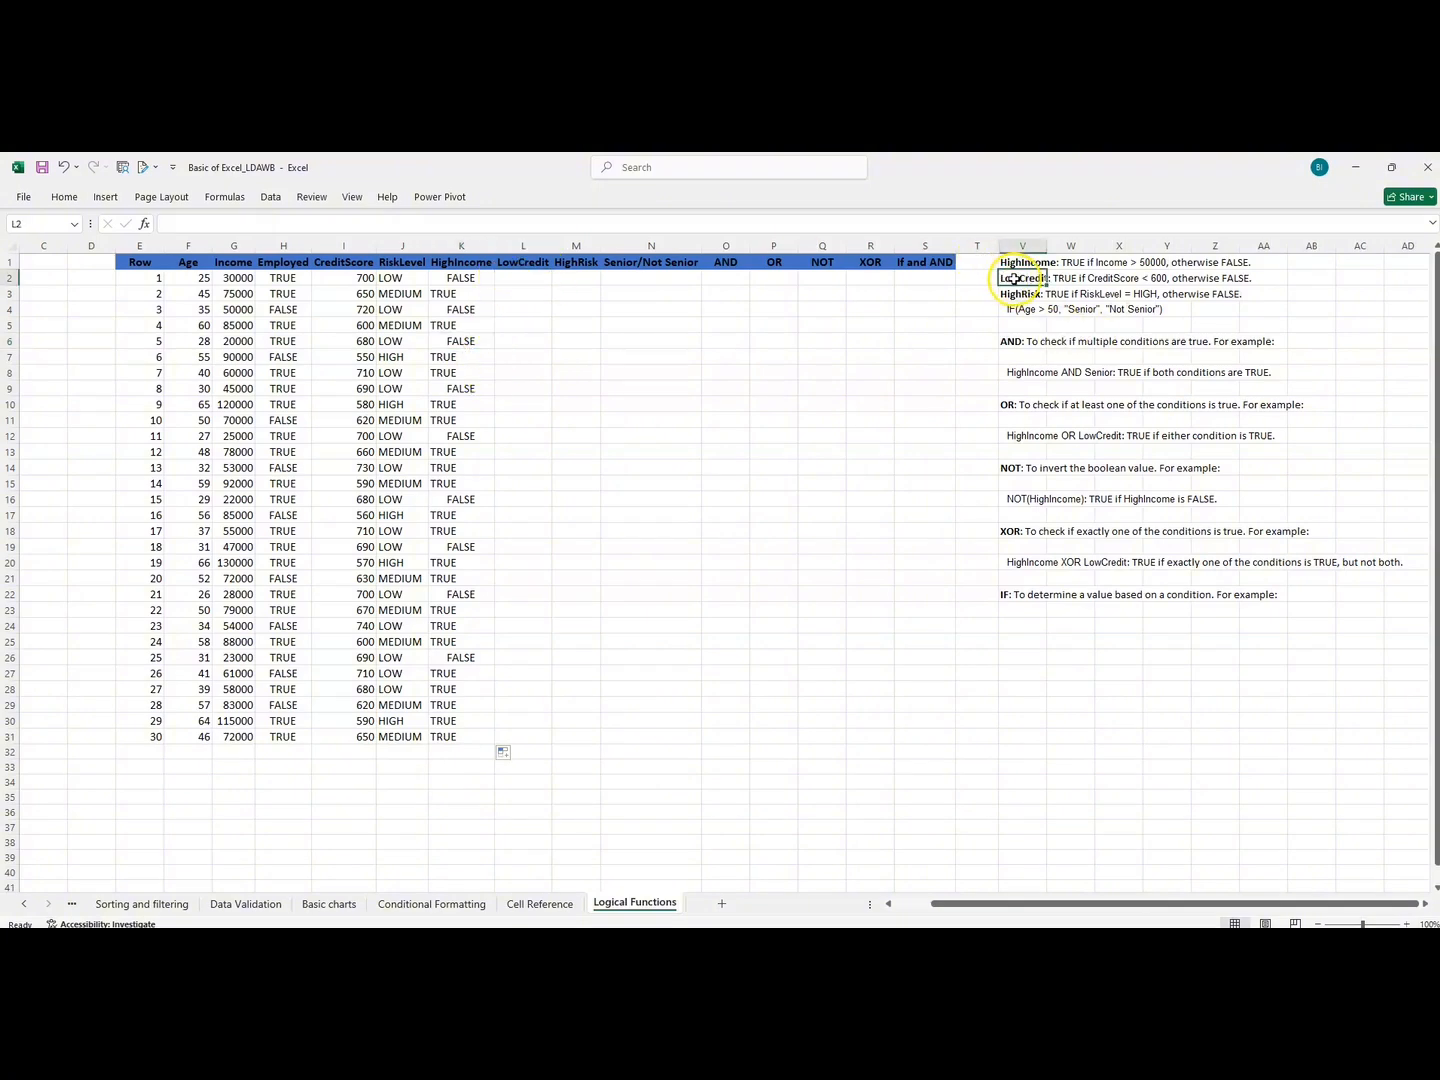
{"action": "left_click", "coordinate": [1130, 278]}
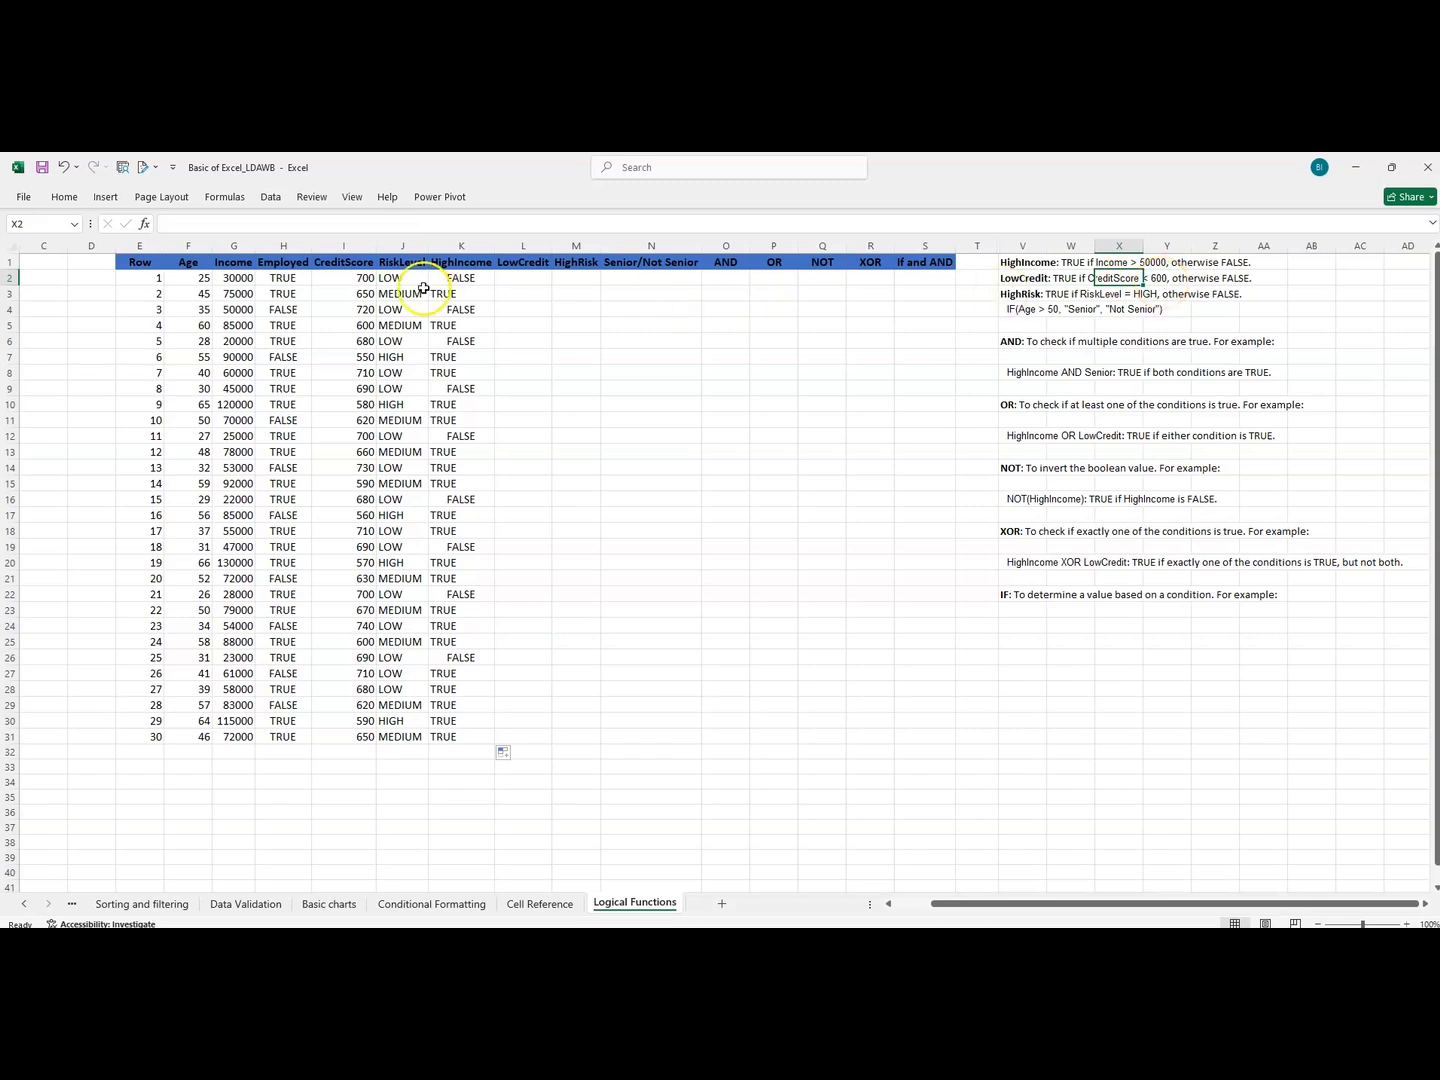
{"action": "left_click", "coordinate": [526, 280]}
{"action": "type", "text": "="}
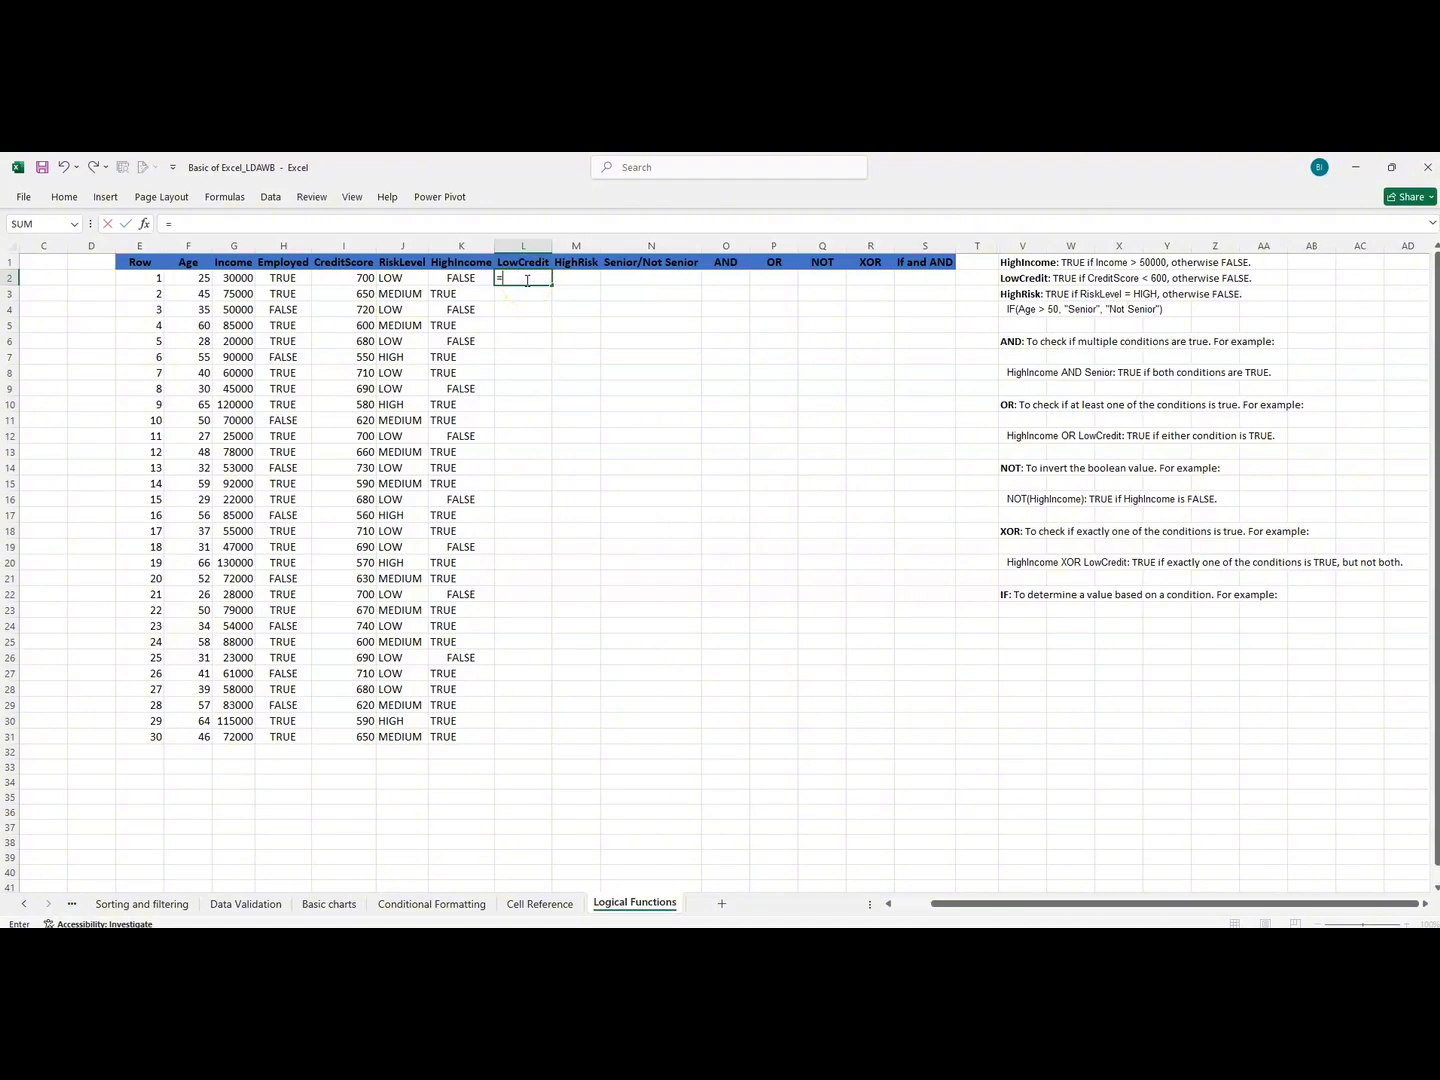
{"action": "type", "text": "IF"}
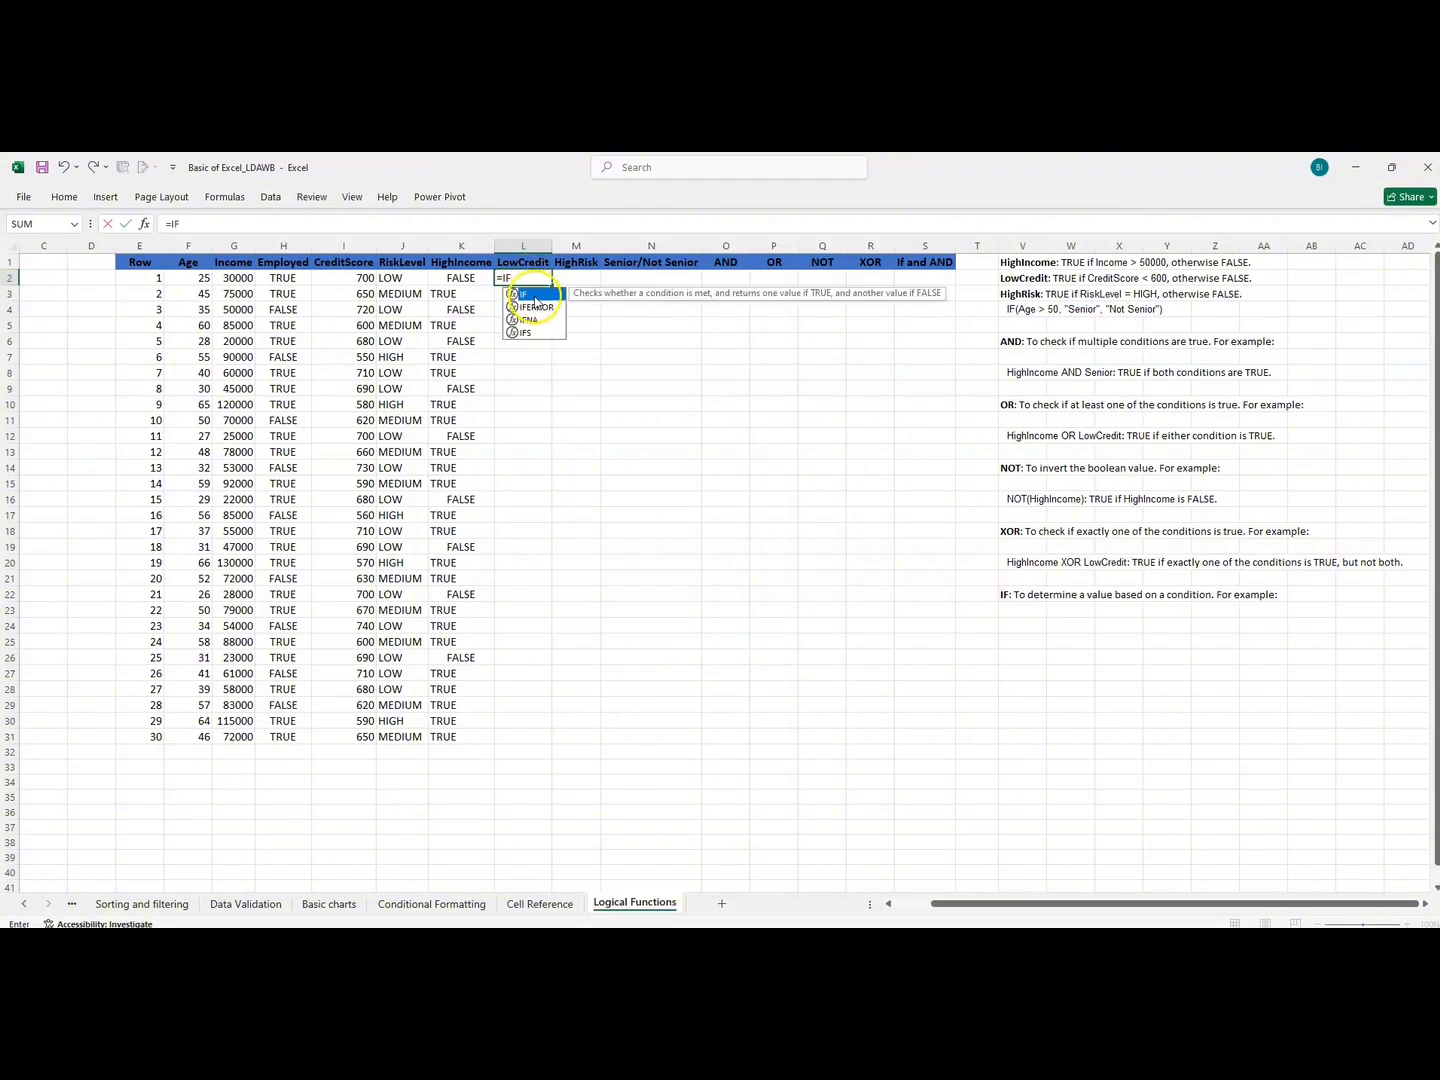
{"action": "double_click", "coordinate": [529, 295]}
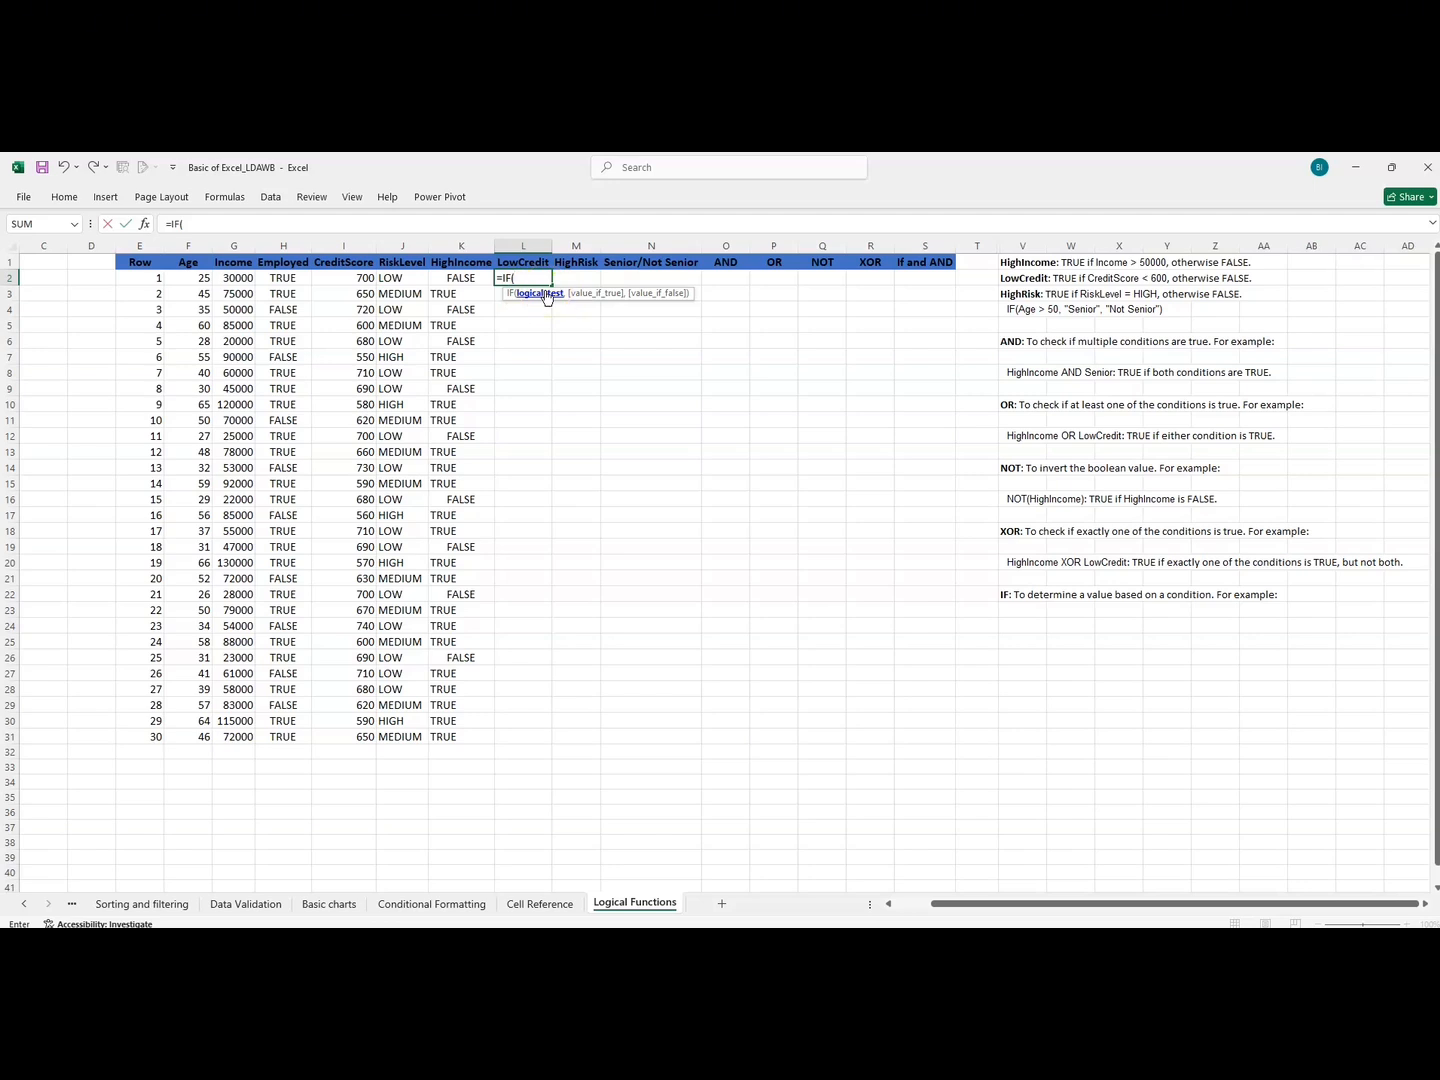
{"action": "left_click", "coordinate": [522, 283]}
{"action": "left_click", "coordinate": [365, 278]}
{"action": "type", "text": "<"}
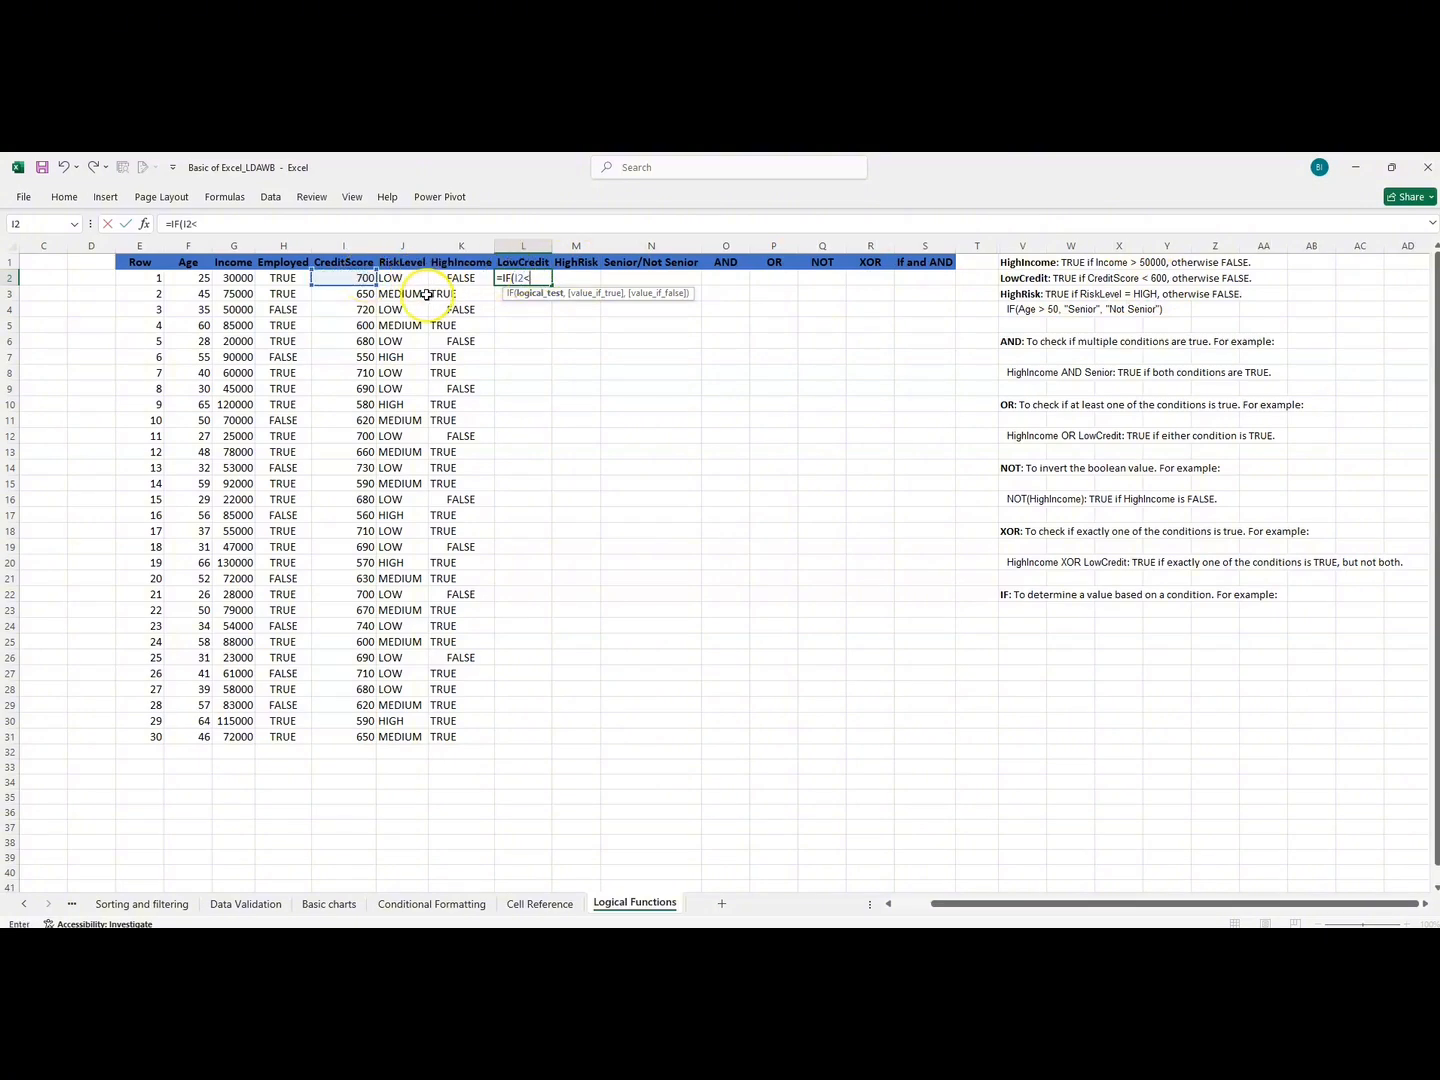
{"action": "type", "text": "600,\""}
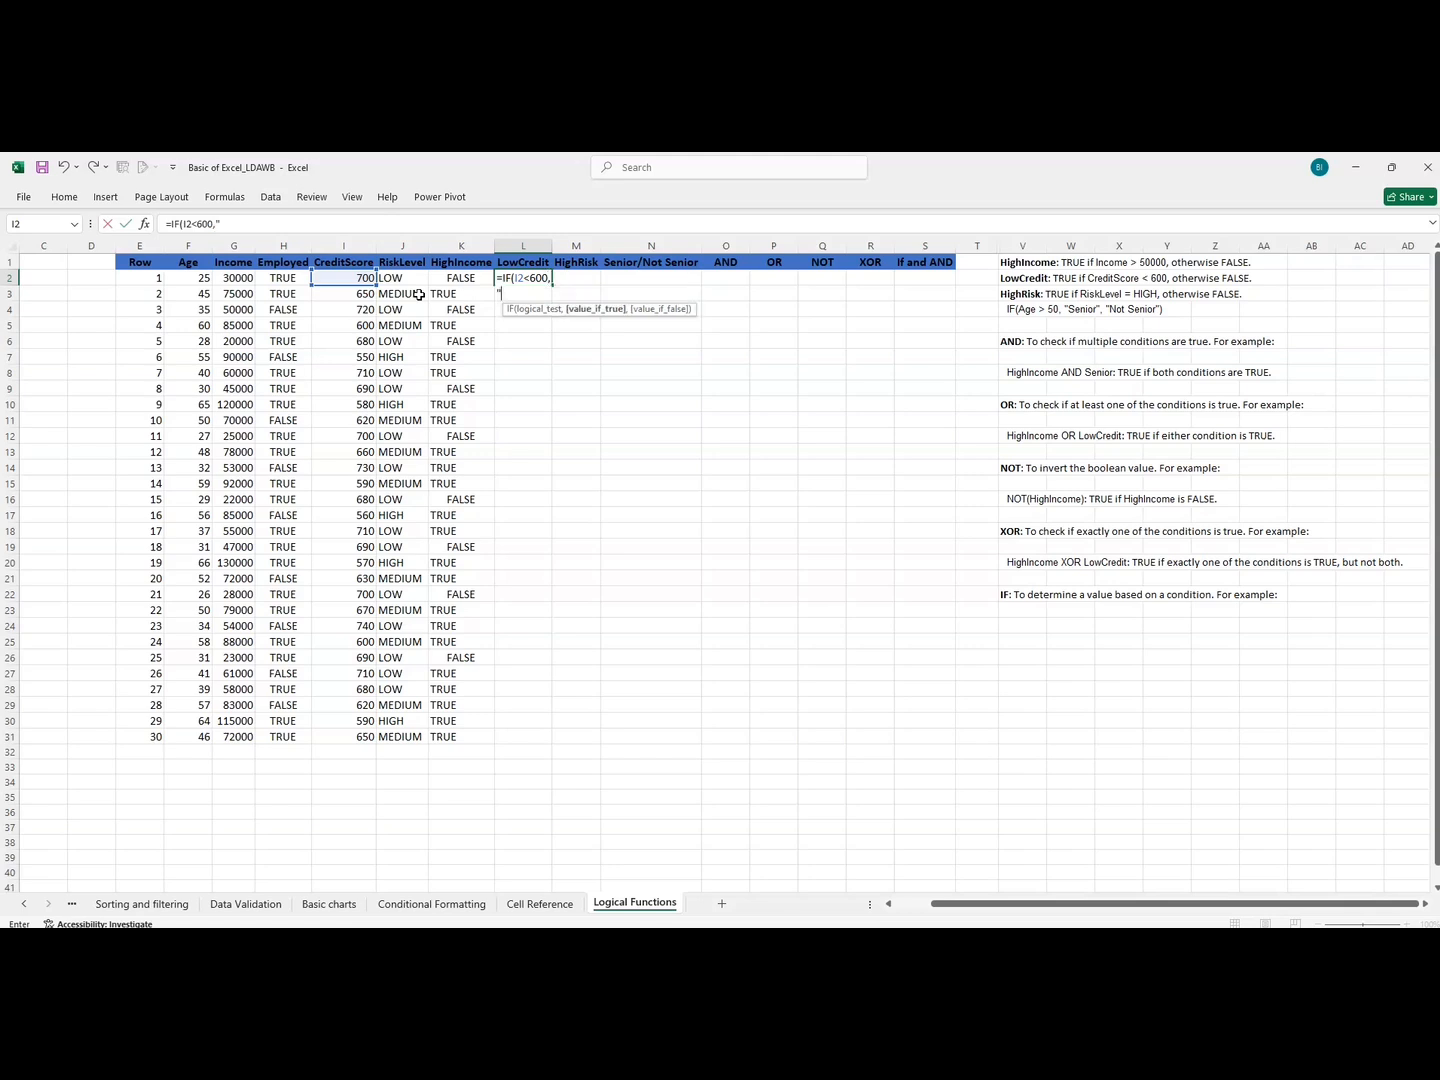
{"action": "type", "text": "TRUE"}
{"action": "key", "text": "Return"}
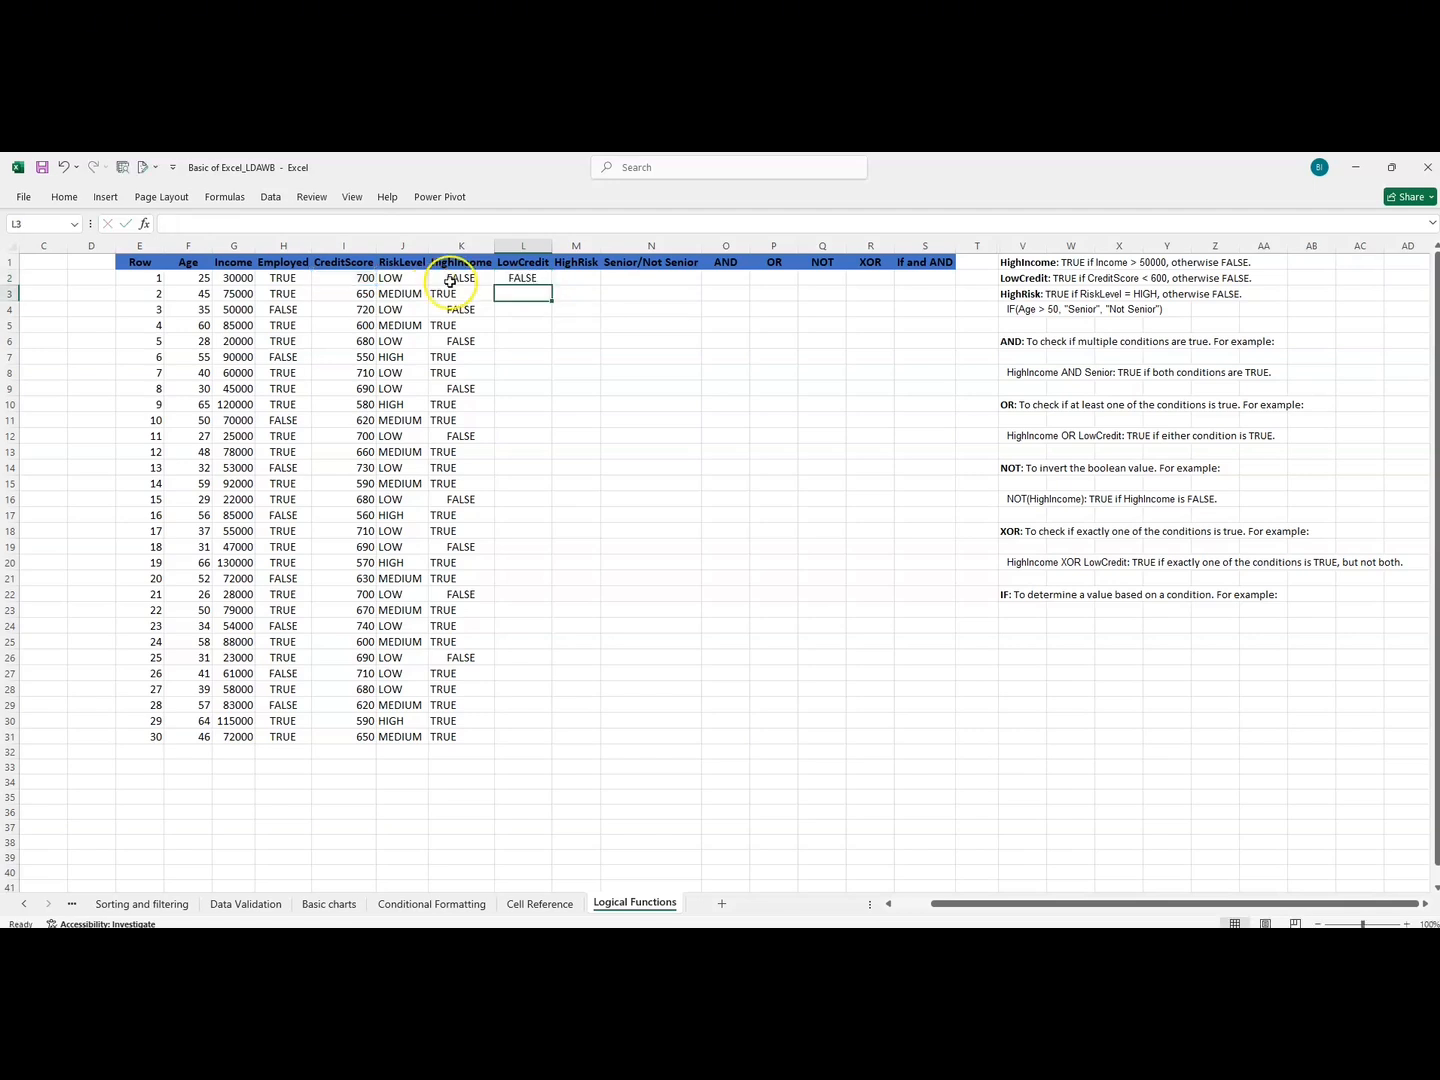
Fill the LowCredit formula from L2 down to L31 and compare several results with their credit scores.
{"action": "left_click", "coordinate": [506, 278]}
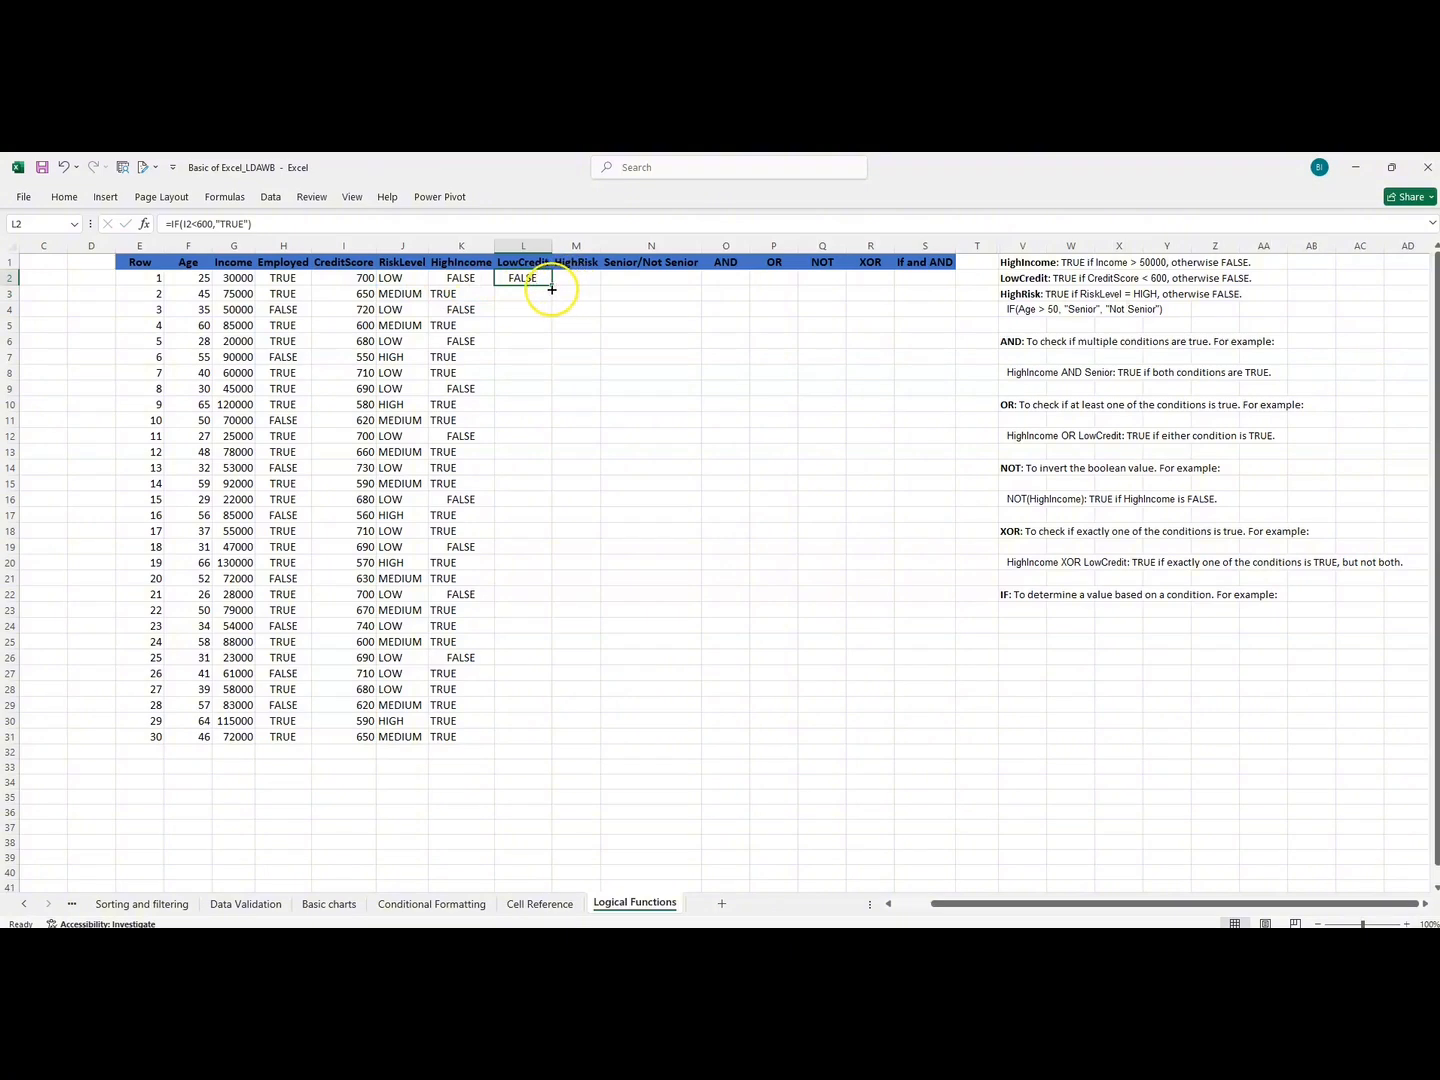
{"action": "double_click", "coordinate": [552, 285]}
{"action": "left_click_drag", "start_coordinate": [528, 281], "coordinate": [350, 342]}
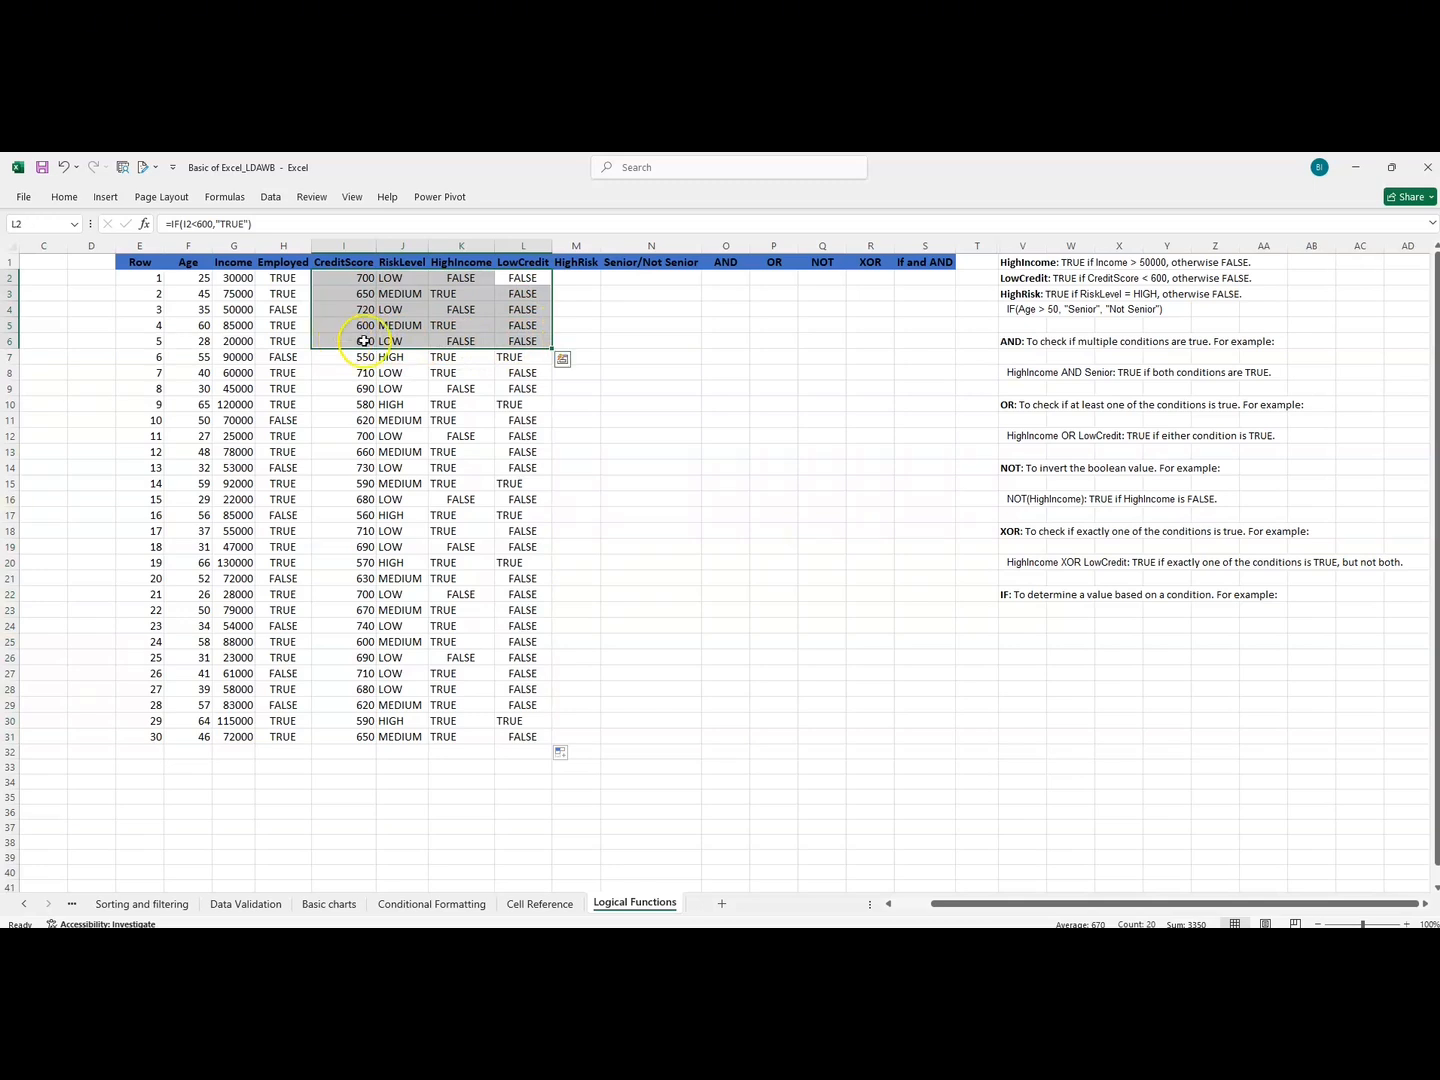
{"action": "left_click_drag", "start_coordinate": [530, 357], "coordinate": [338, 357]}
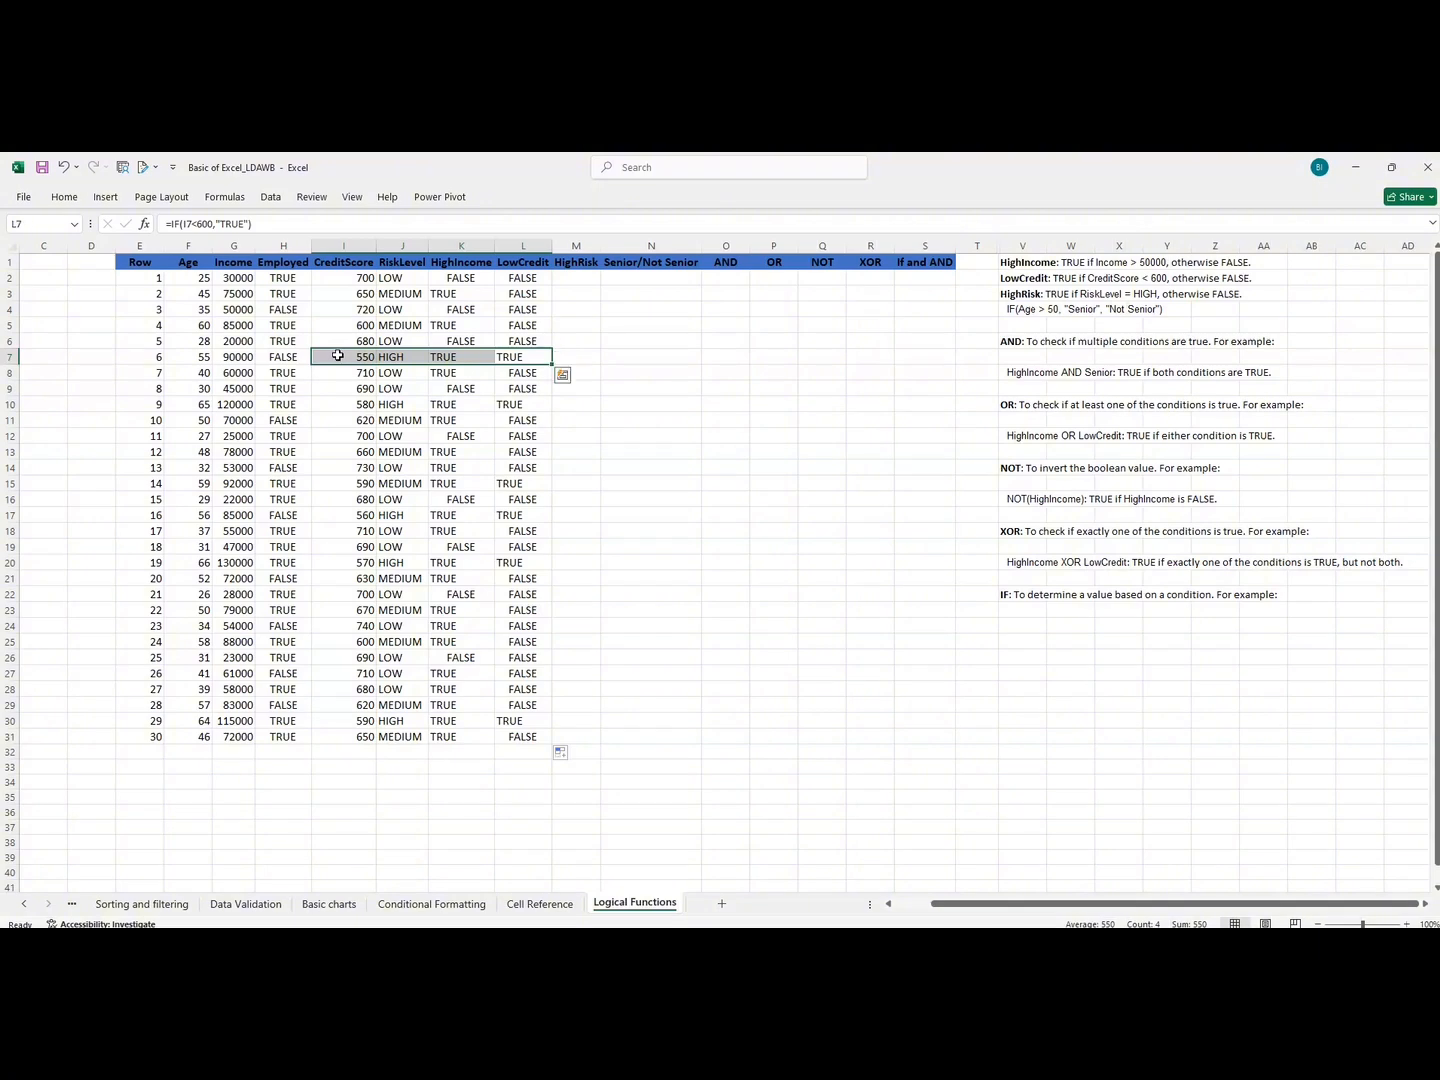
Check the HighRisk rule and enter an IF formula in M2 that returns "TRUE" when the risk level in J2 equals "HIGH".
{"action": "left_click", "coordinate": [582, 280]}
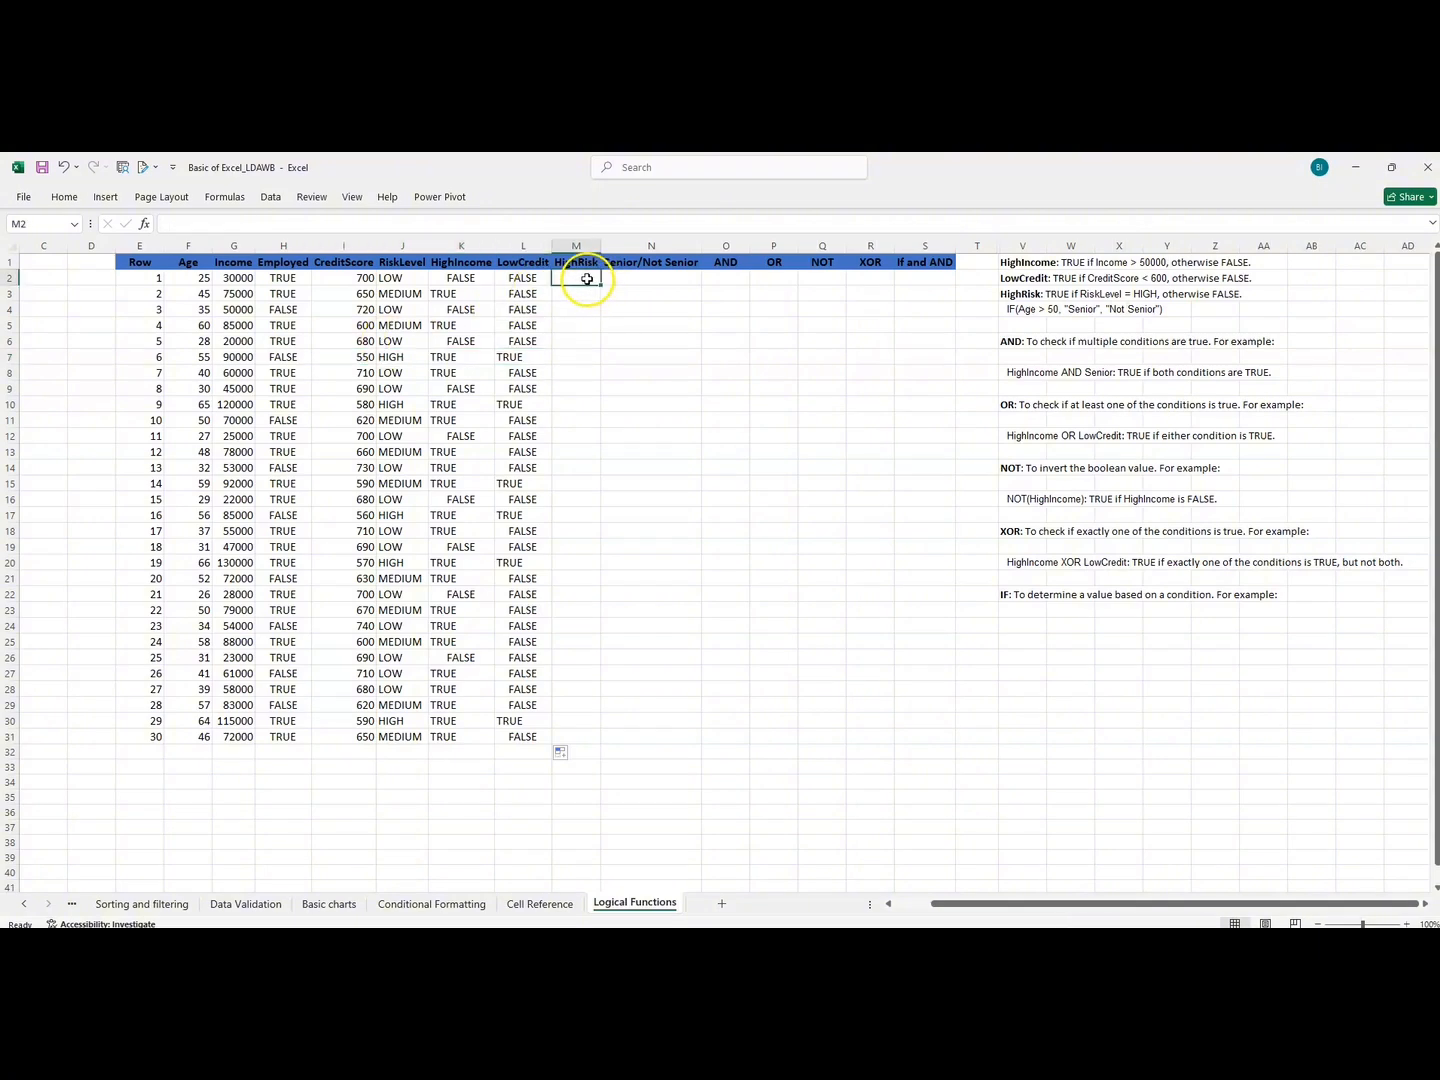
{"action": "left_click", "coordinate": [1043, 294]}
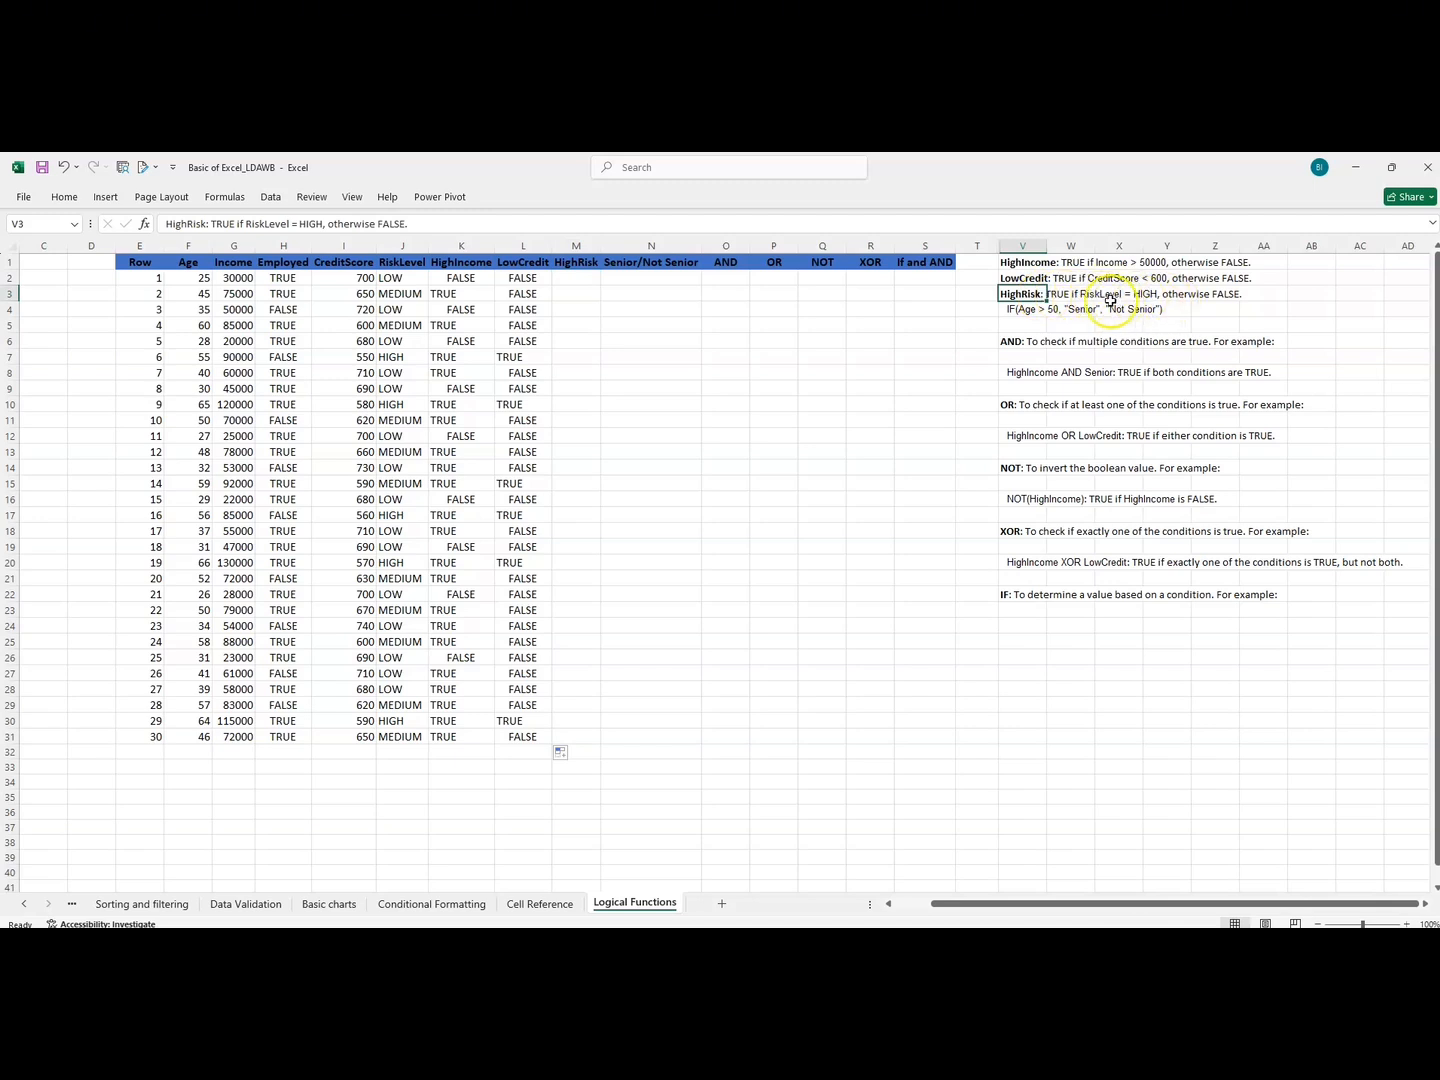
{"action": "left_click", "coordinate": [576, 278]}
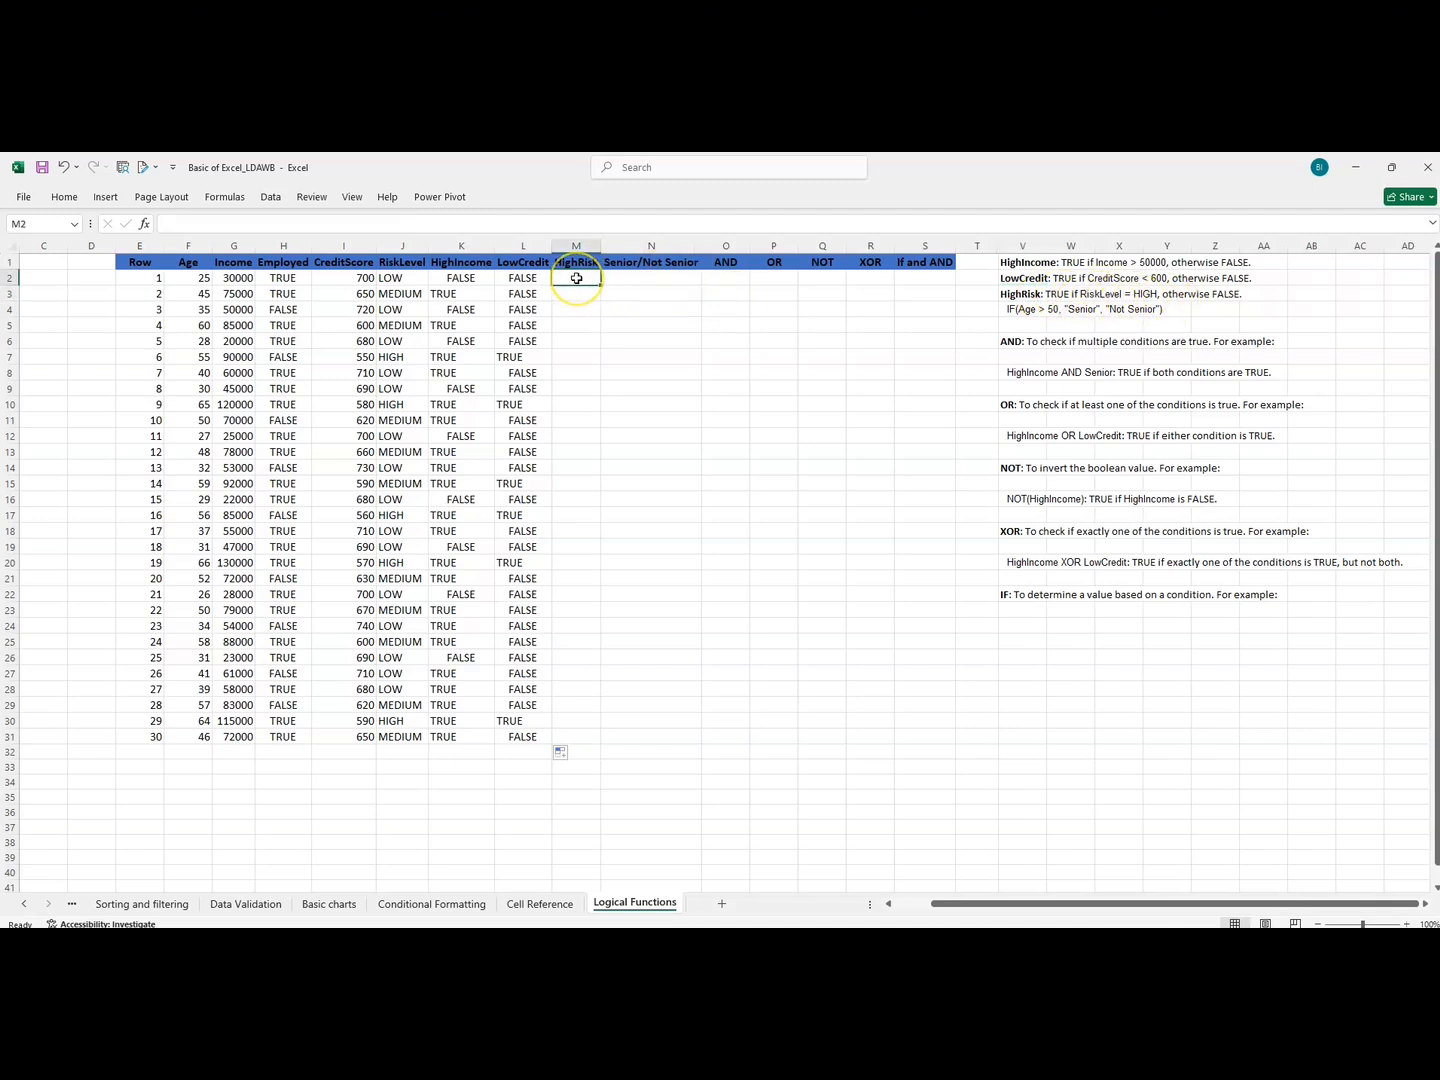
{"action": "type", "text": "="}
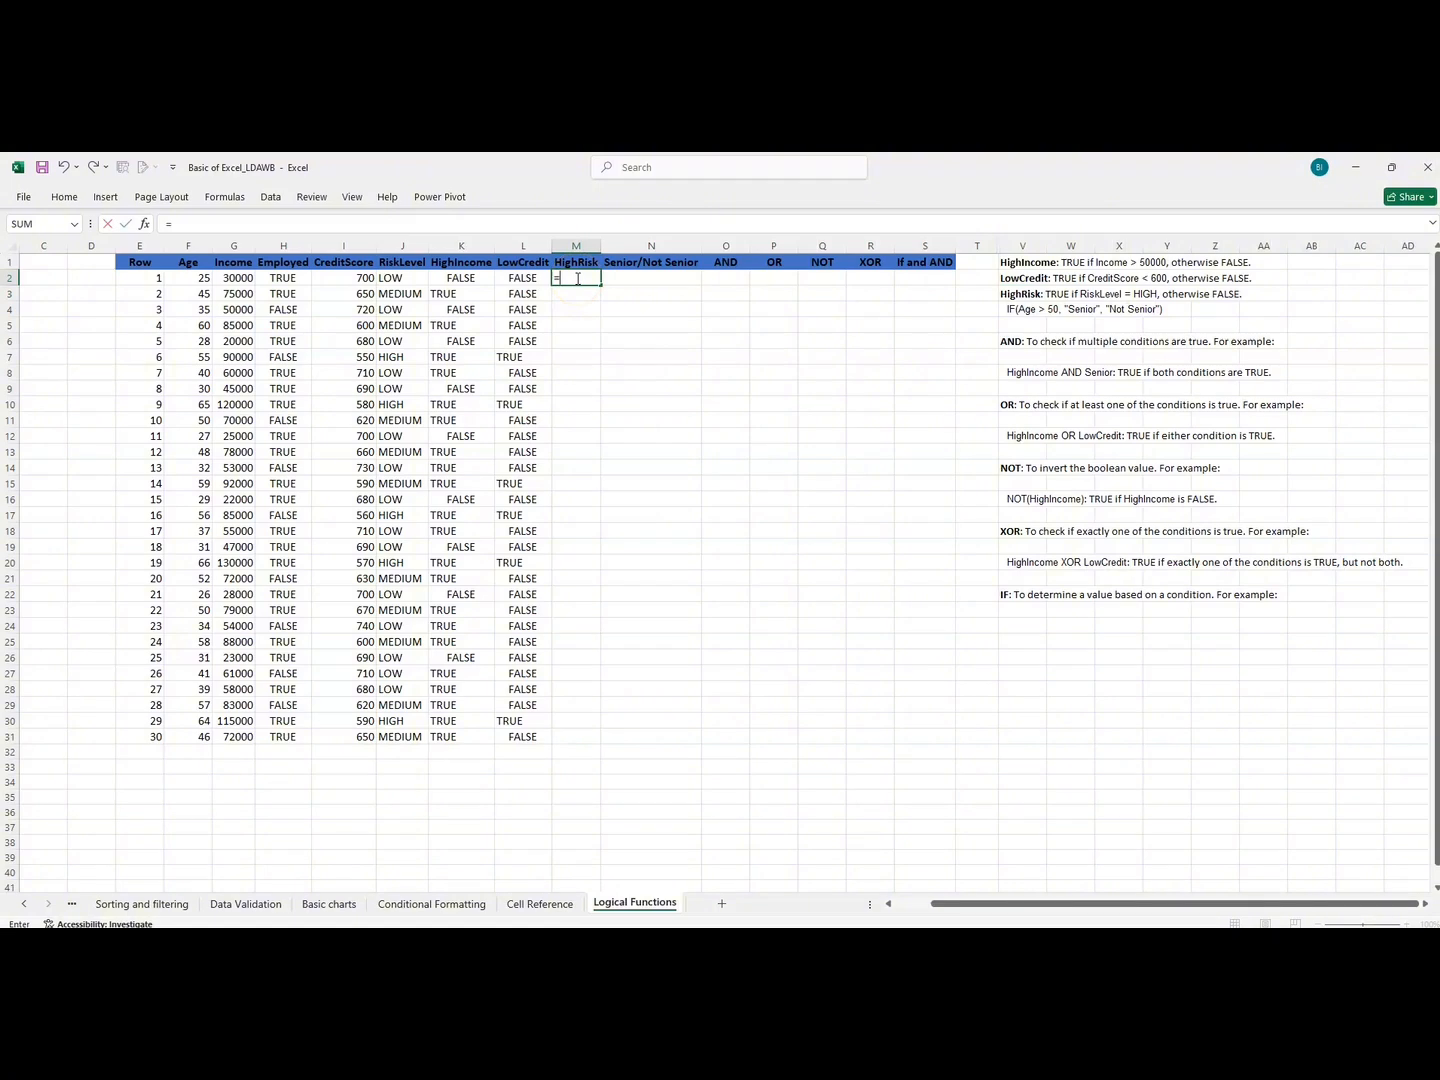
{"action": "type", "text": "IF"}
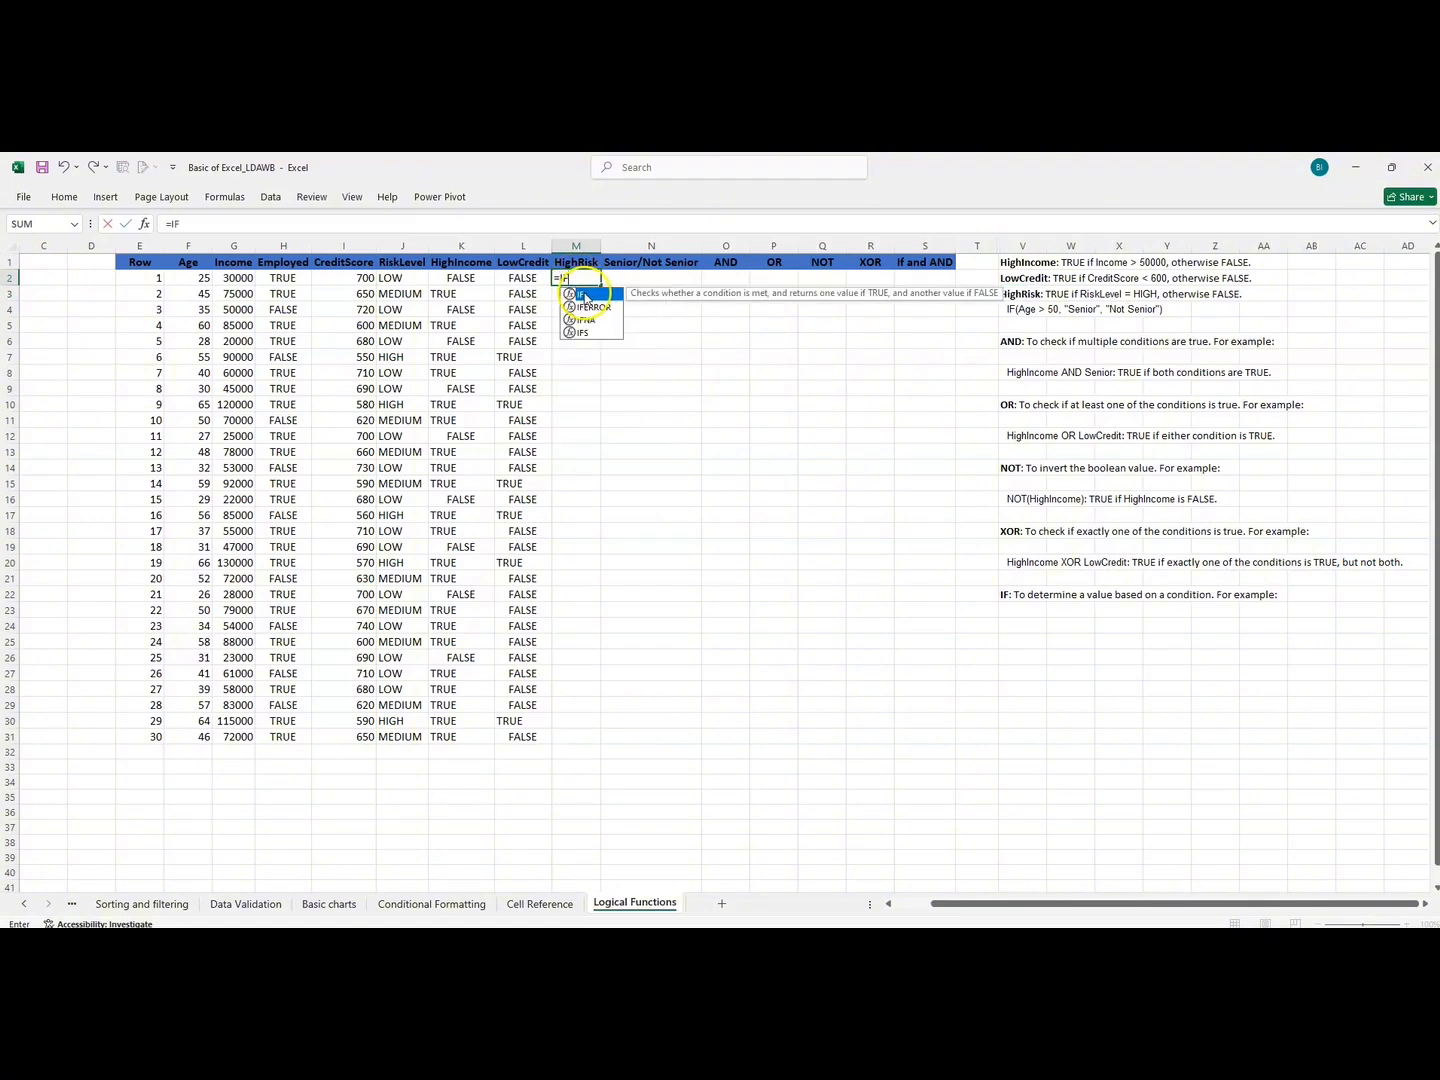
{"action": "double_click", "coordinate": [617, 295]}
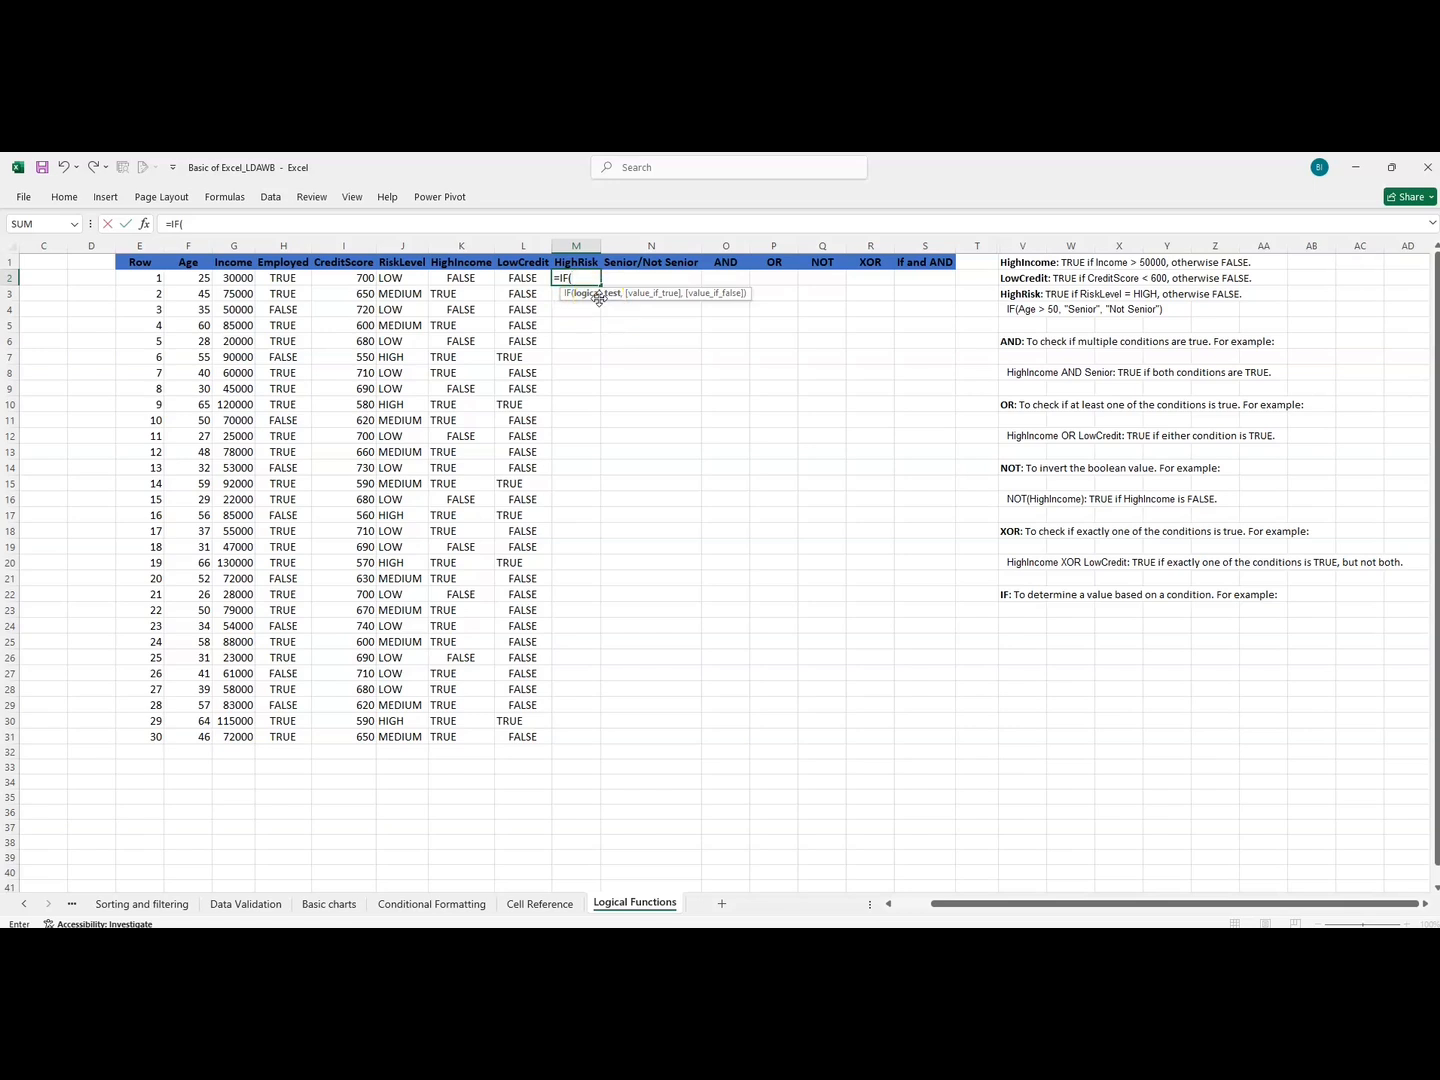
{"action": "left_click", "coordinate": [418, 278]}
{"action": "left_click", "coordinate": [399, 277]}
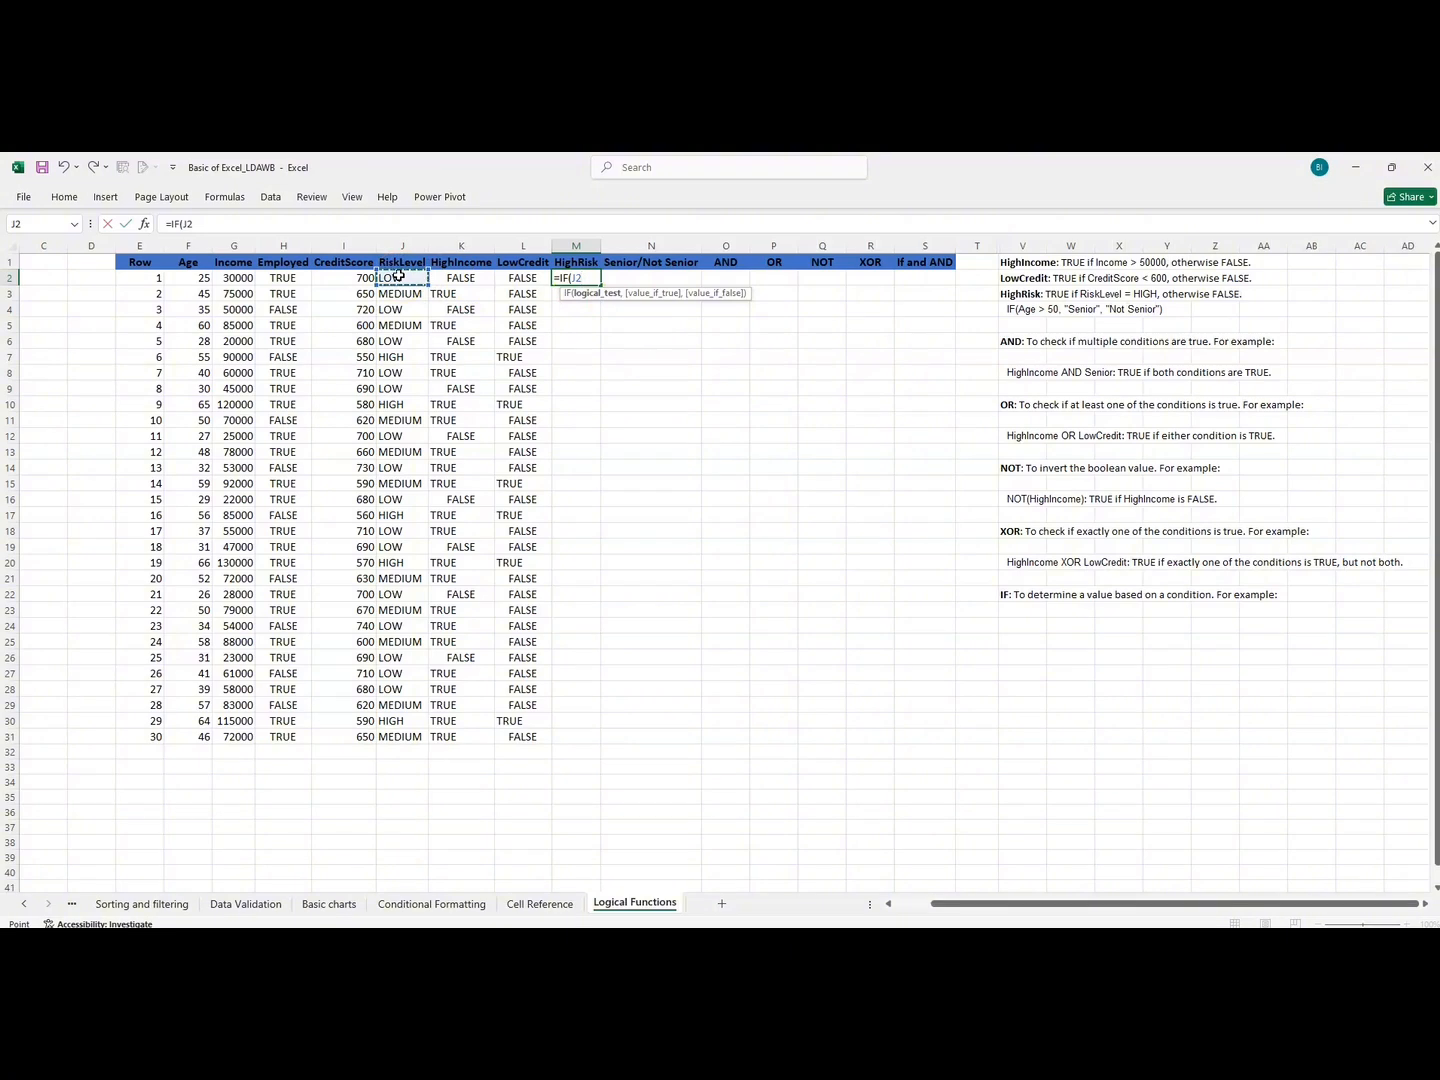
{"action": "type", "text": "="}
{"action": "type", "text": "\""}
{"action": "type", "text": "TE"}
{"action": "key", "text": "BackSpace"}
{"action": "key", "text": "BackSpace"}
{"action": "type", "text": "HIGH"}
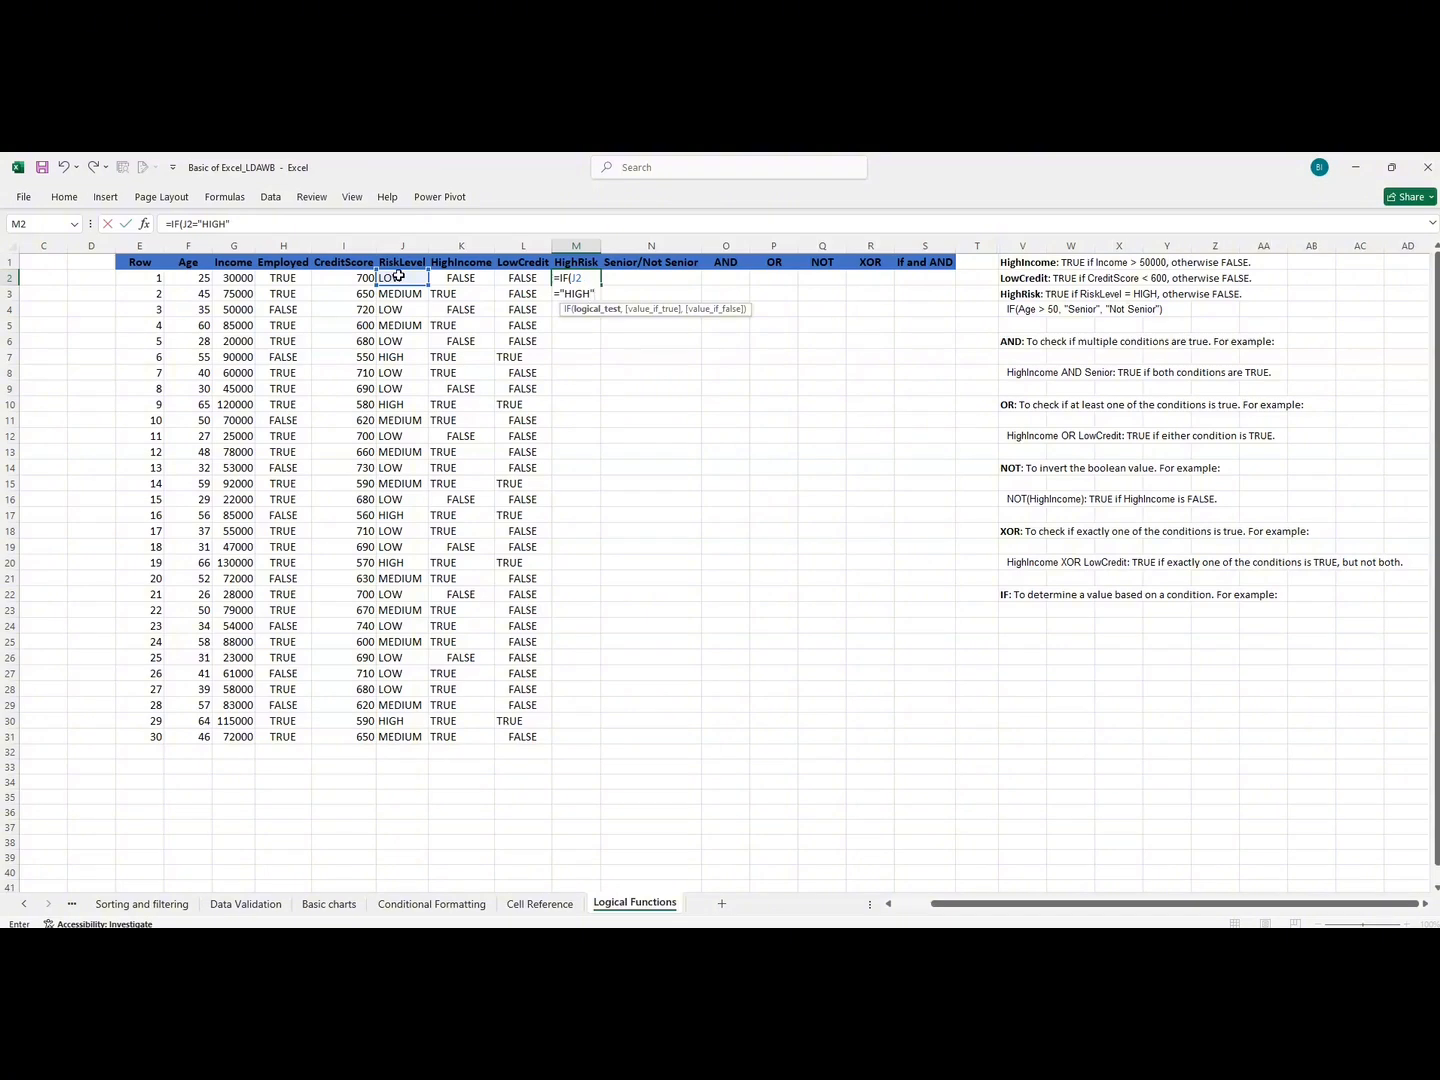
{"action": "type", "text": ",\"TRUE"}
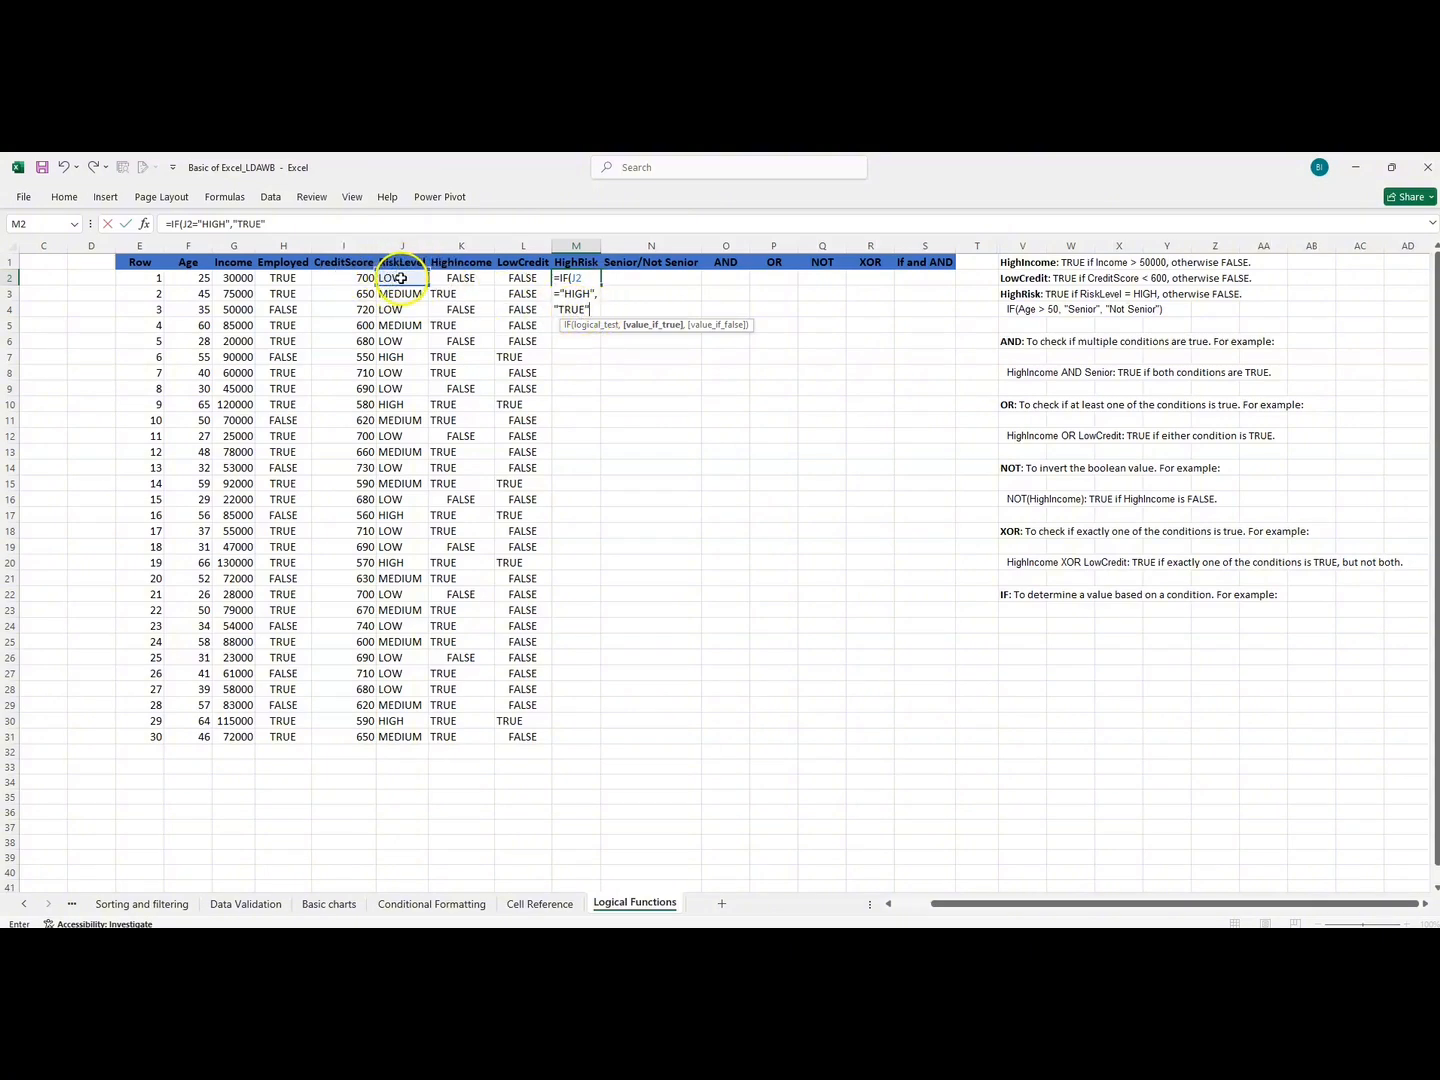
{"action": "key", "text": "Return"}
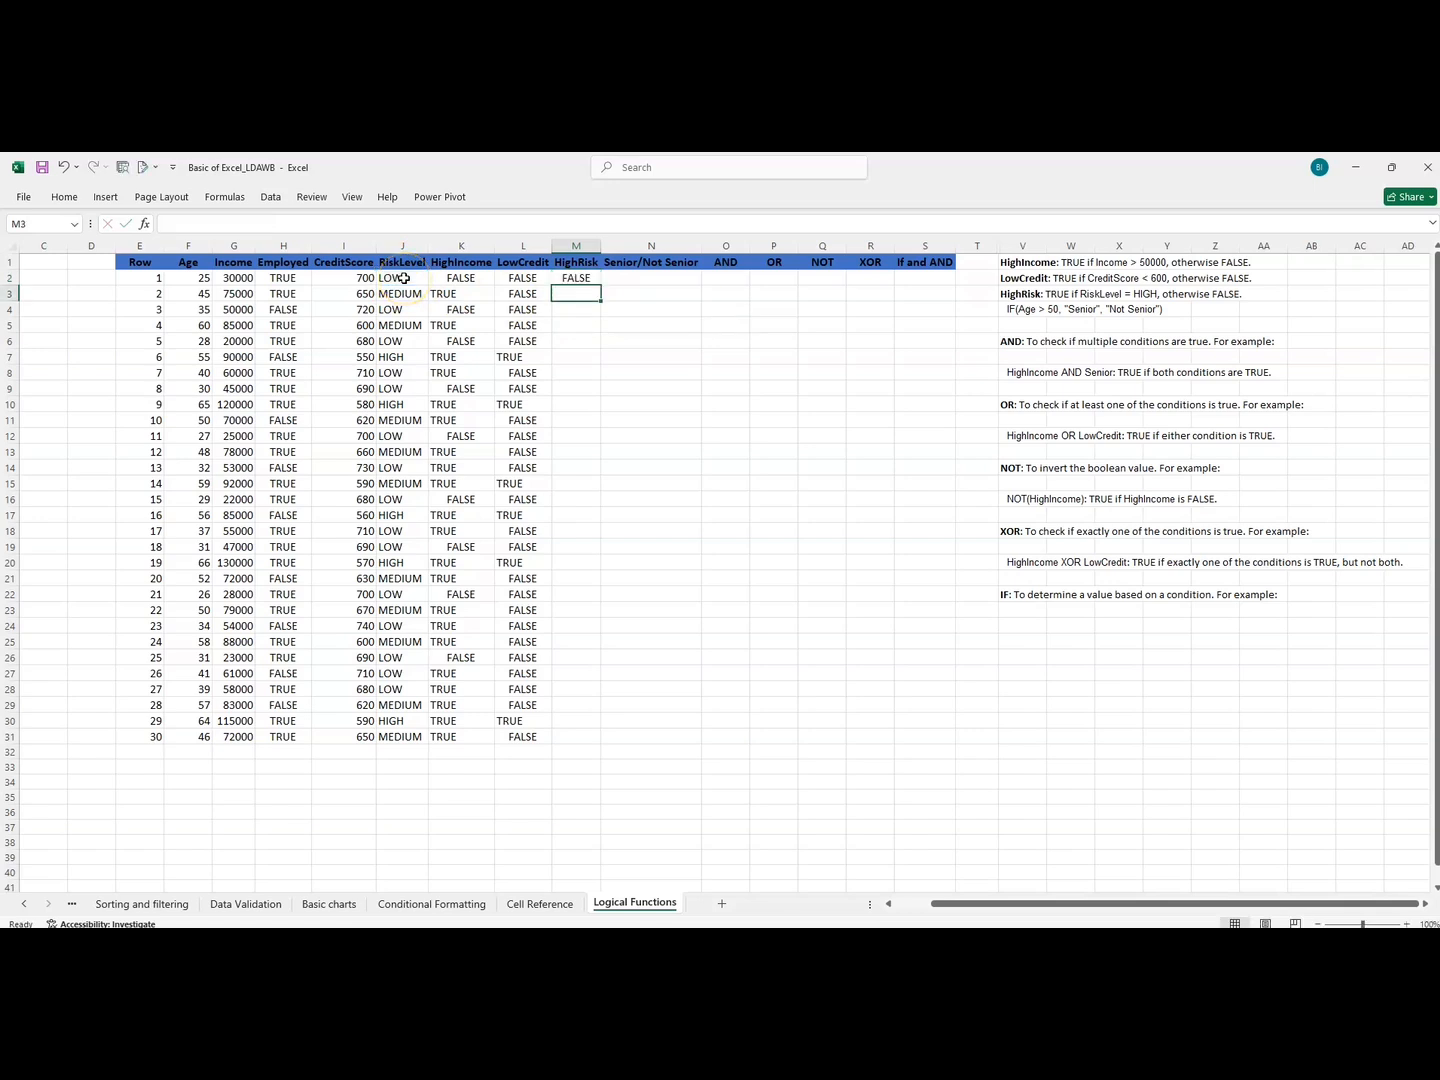
Fill the HighRisk formula from M2 down to M31 and compare the first few results with their risk levels.
{"action": "left_click", "coordinate": [574, 281]}
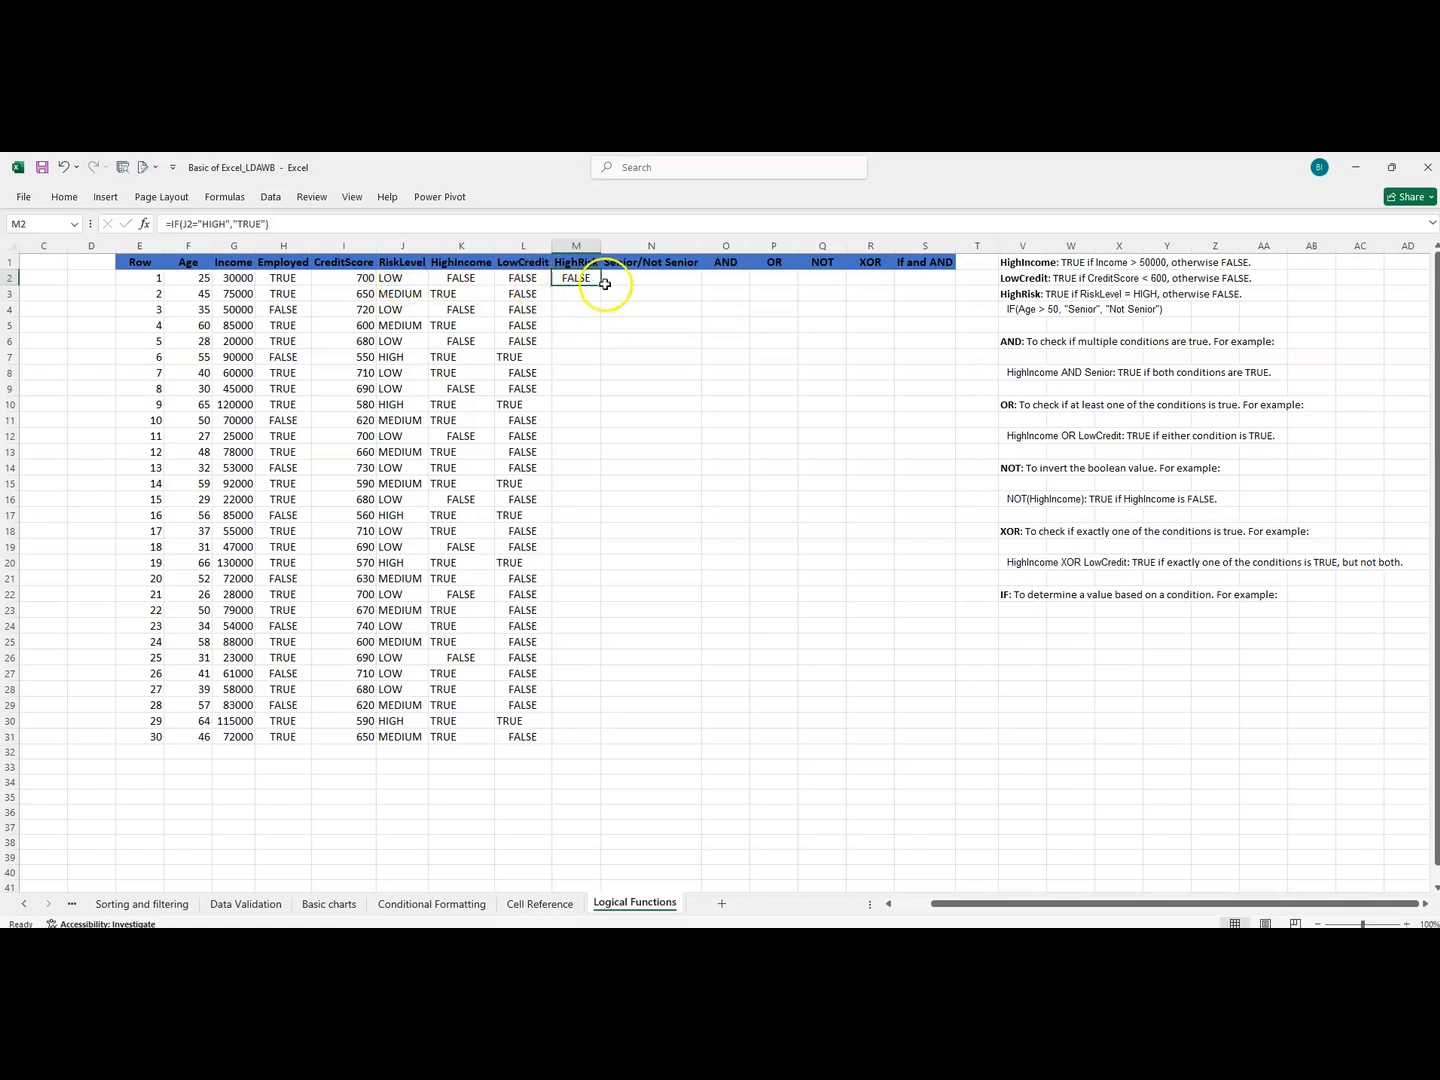
{"action": "double_click", "coordinate": [603, 287]}
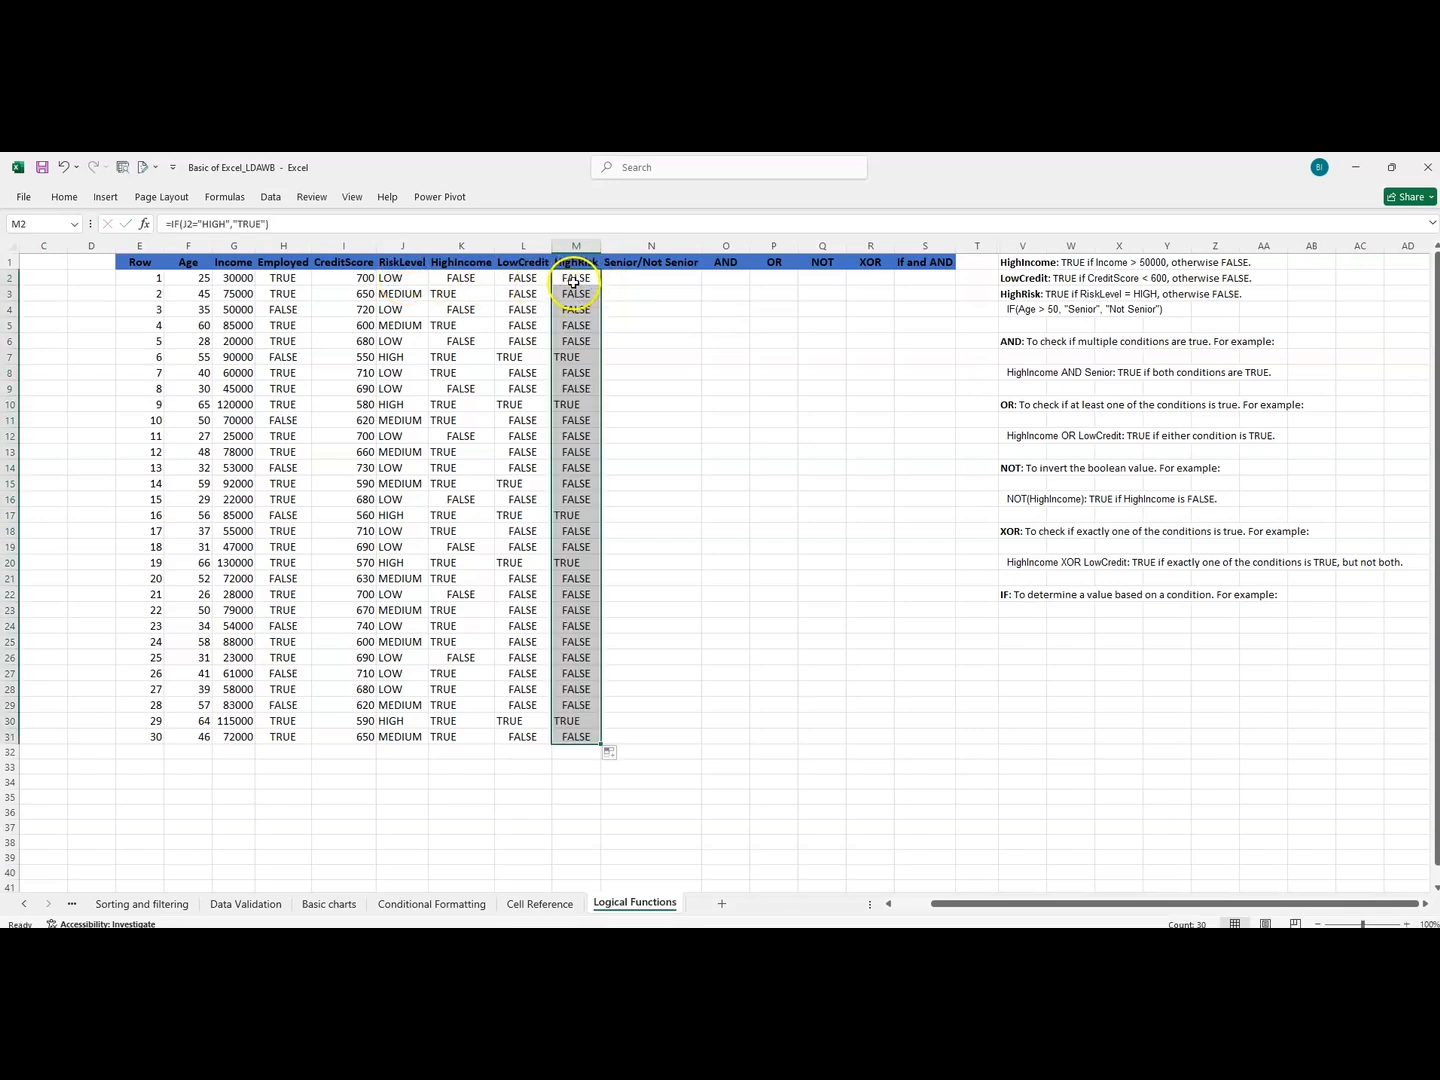
{"action": "left_click", "coordinate": [572, 283]}
{"action": "left_click_drag", "start_coordinate": [572, 283], "coordinate": [381, 343]}
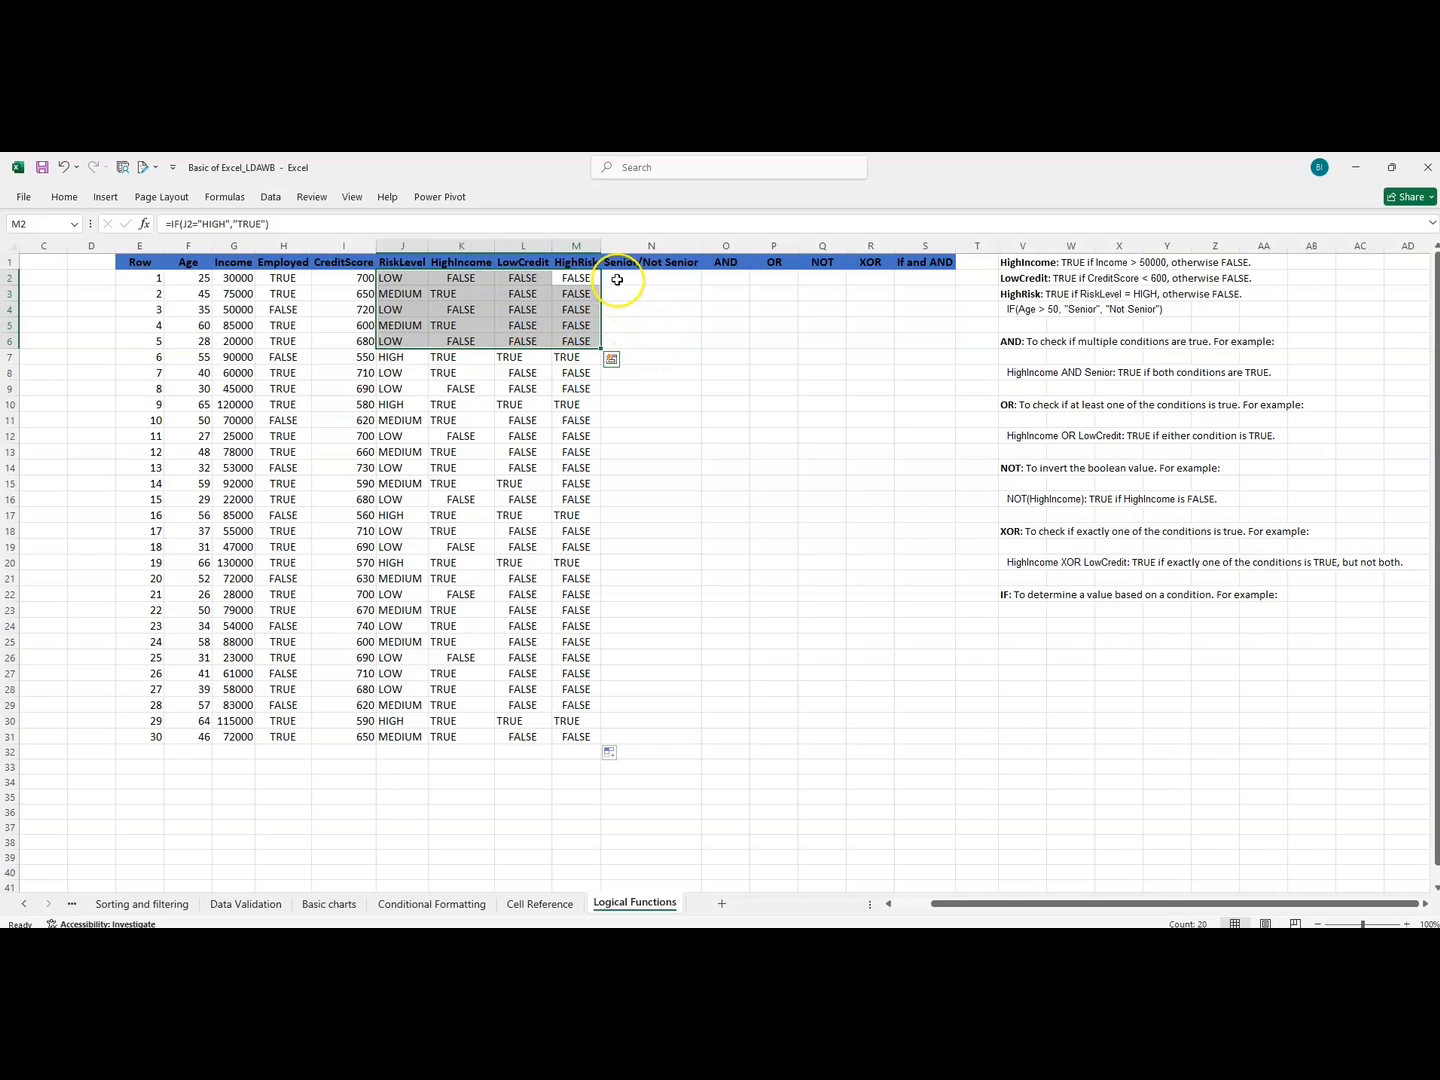
Check the Senior/Not Senior rule and start an IF formula in N2 testing whether the age in F2 exceeds 50.
{"action": "left_click", "coordinate": [617, 280]}
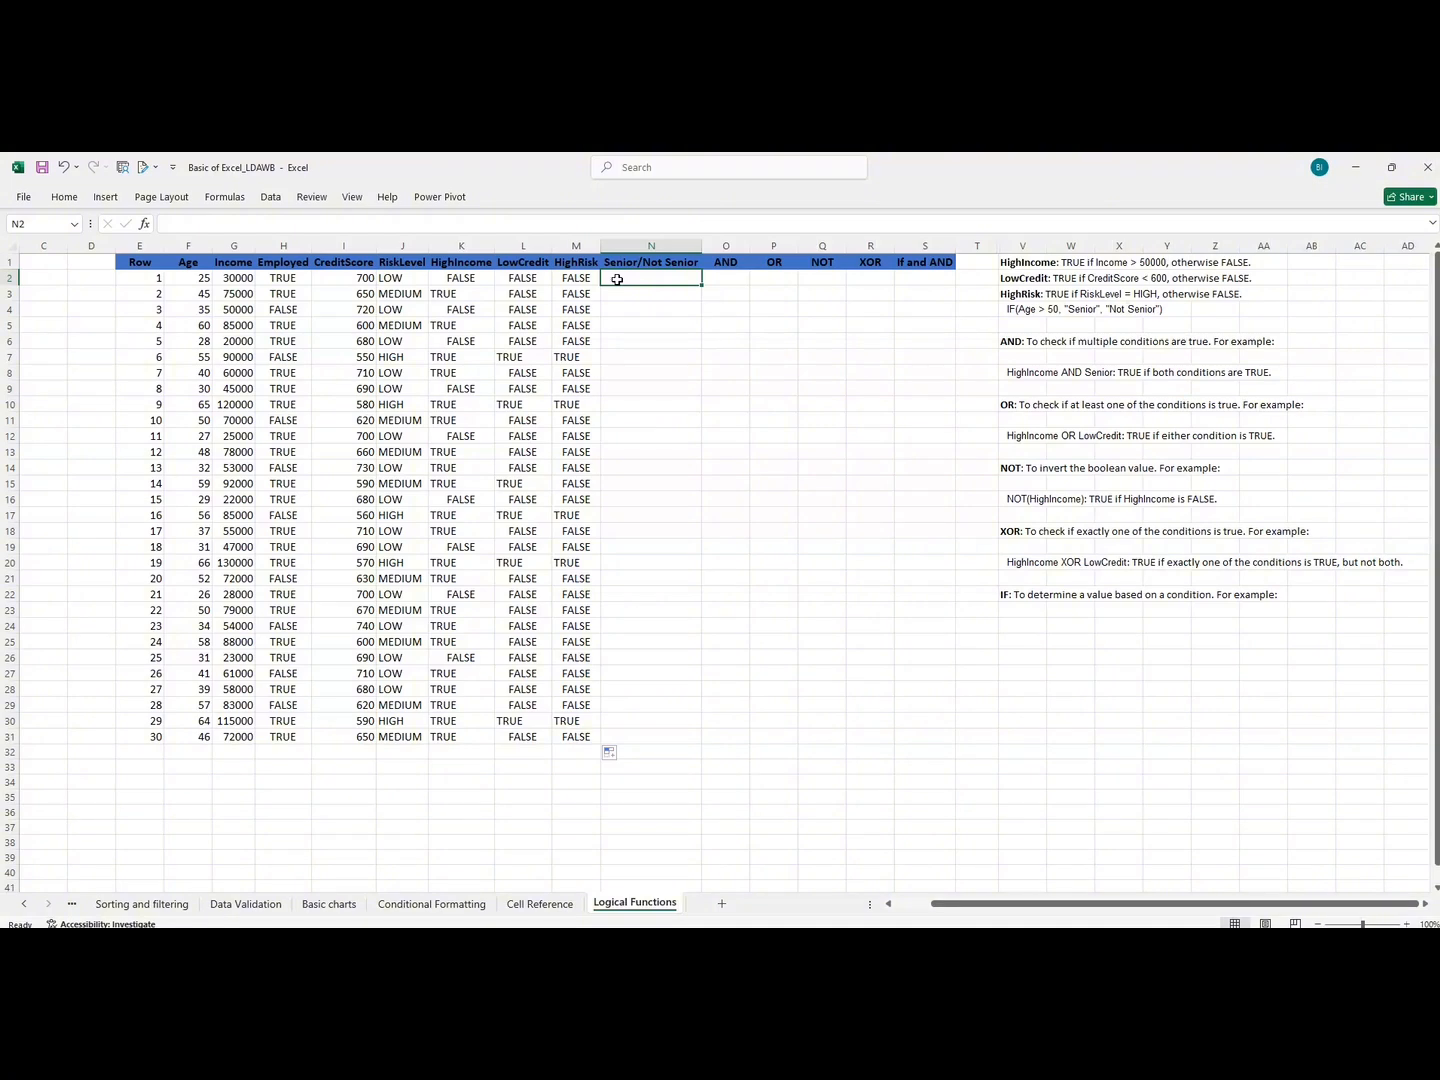
{"action": "left_click", "coordinate": [1041, 311]}
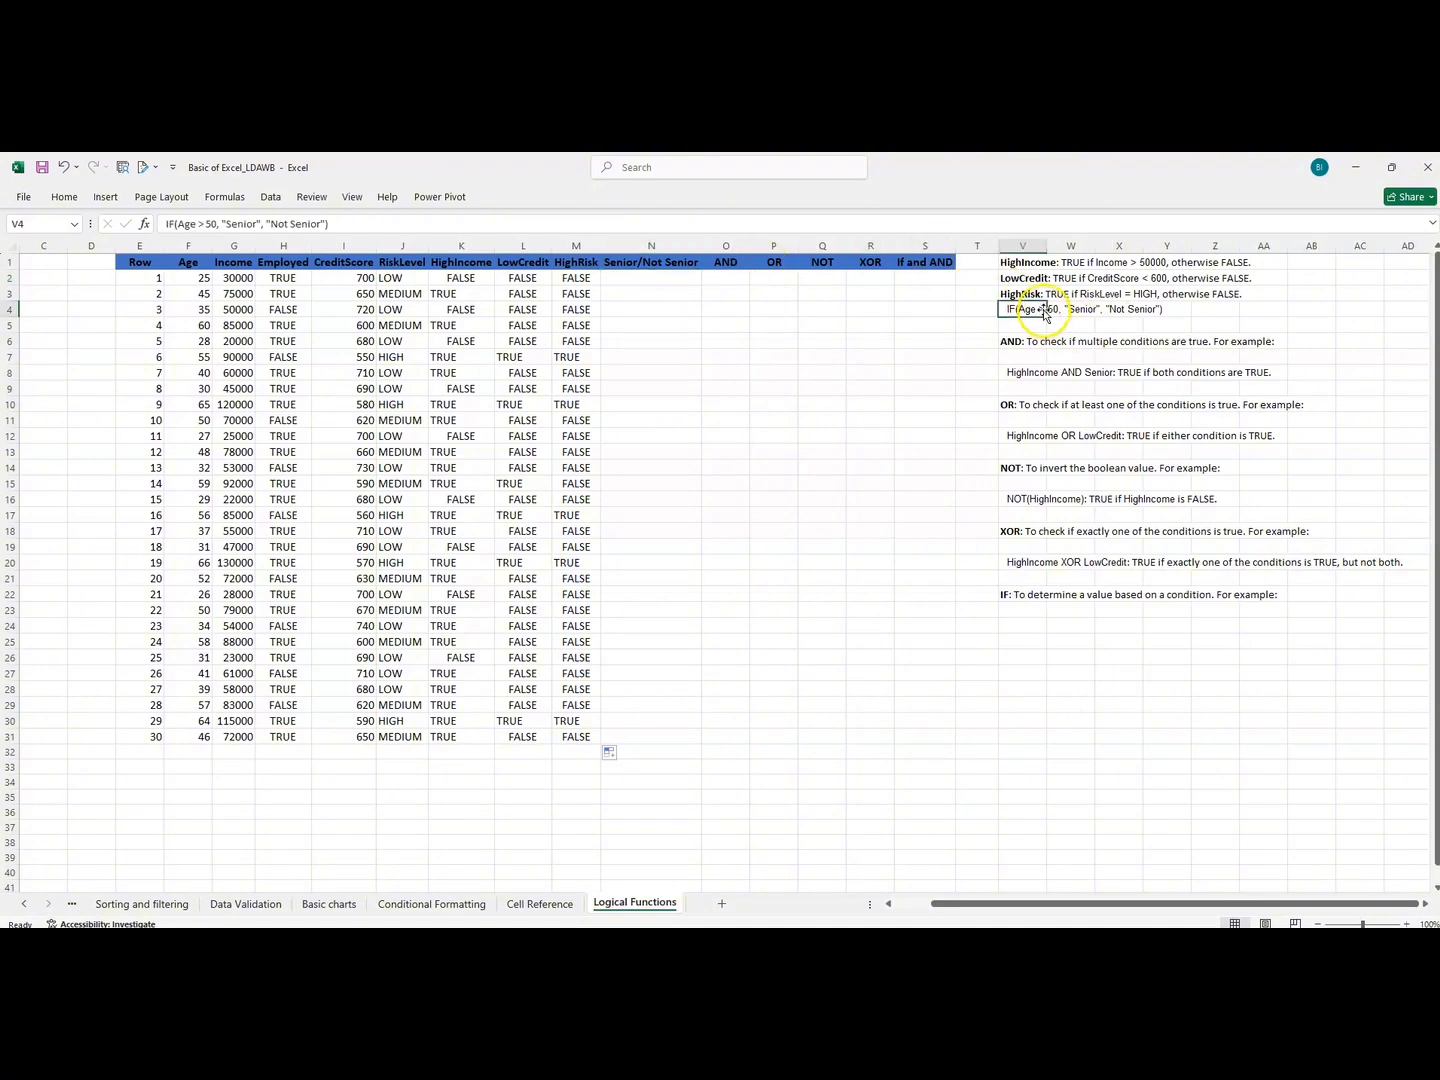
{"action": "left_click", "coordinate": [1090, 310]}
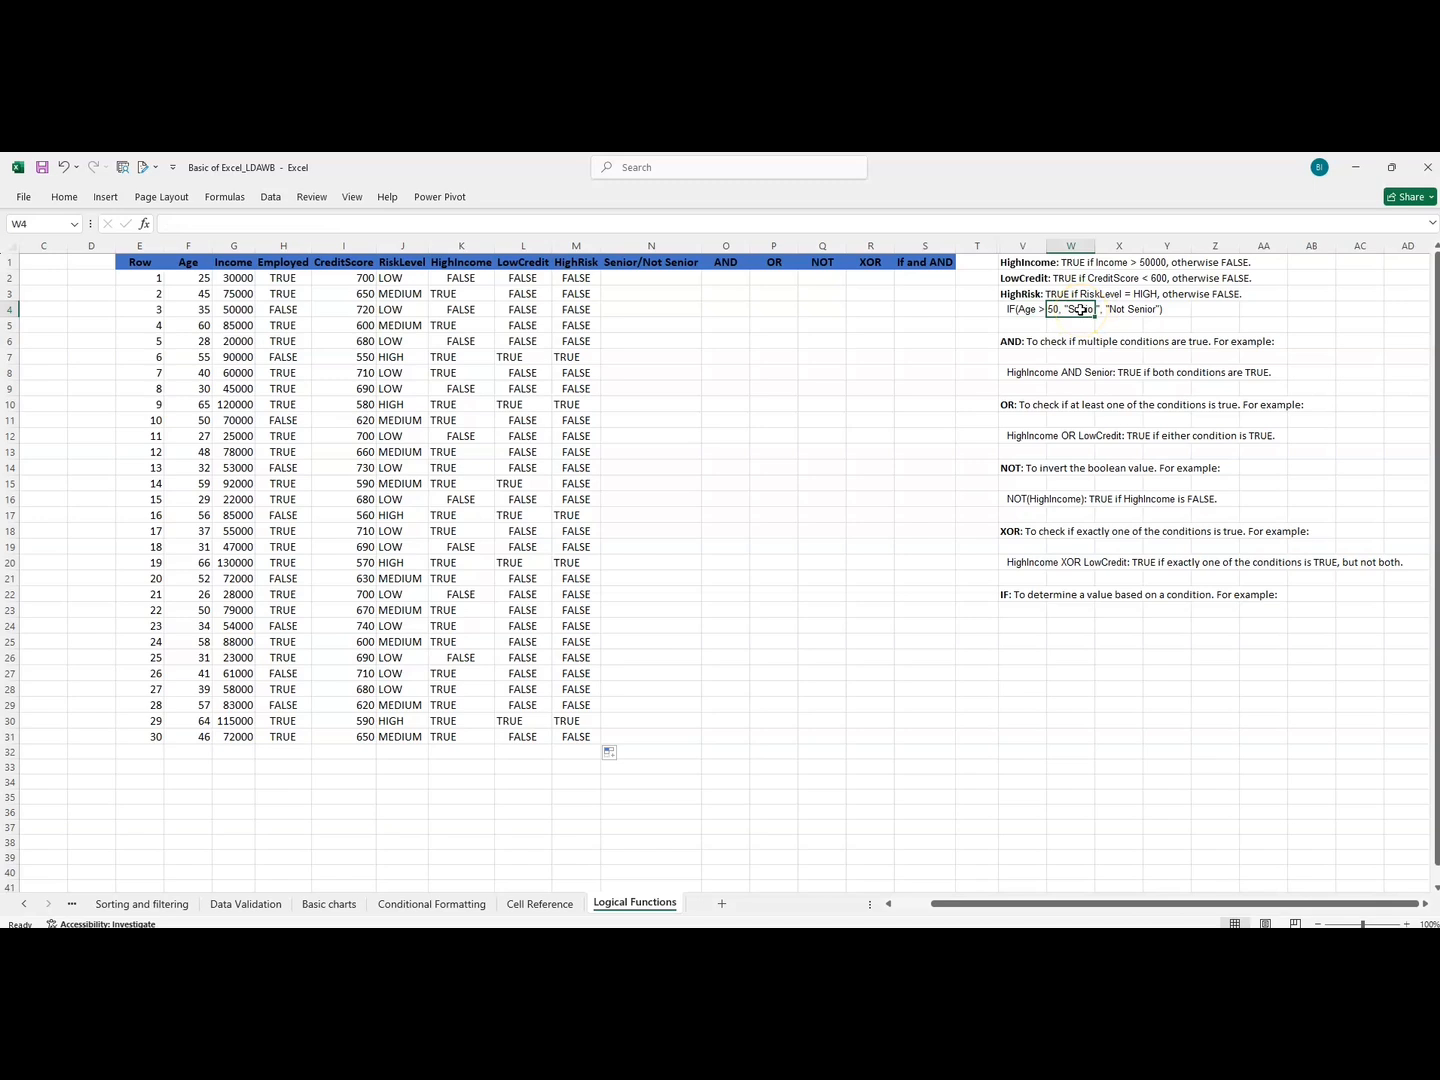
{"action": "left_click", "coordinate": [1130, 310]}
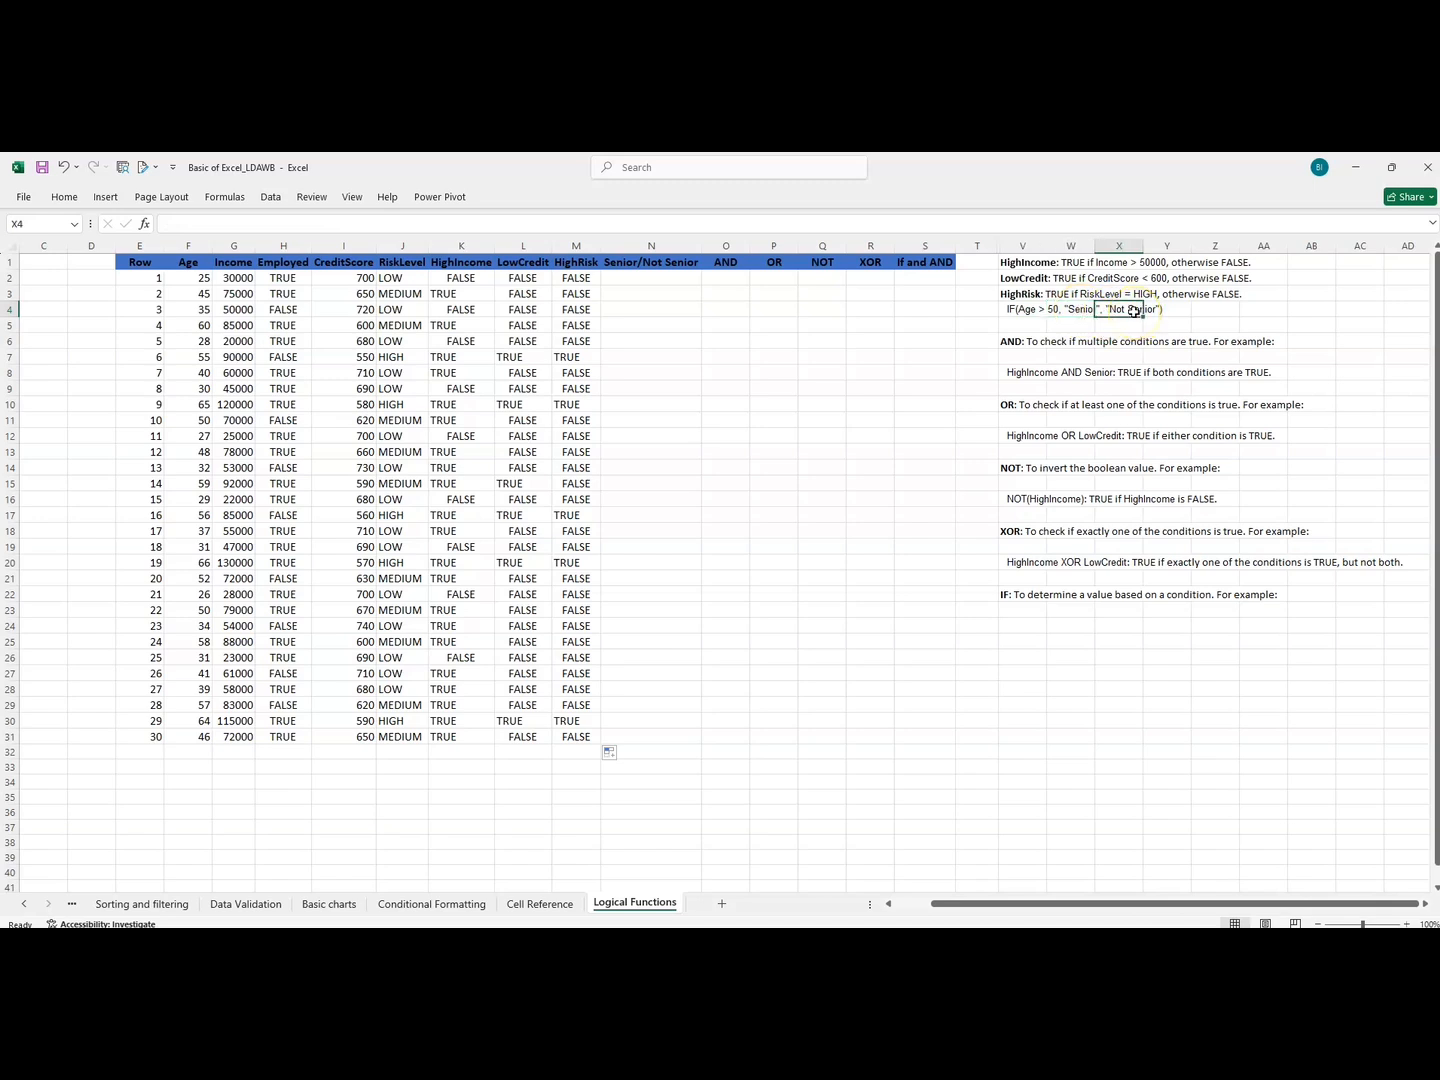
{"action": "left_click", "coordinate": [649, 277]}
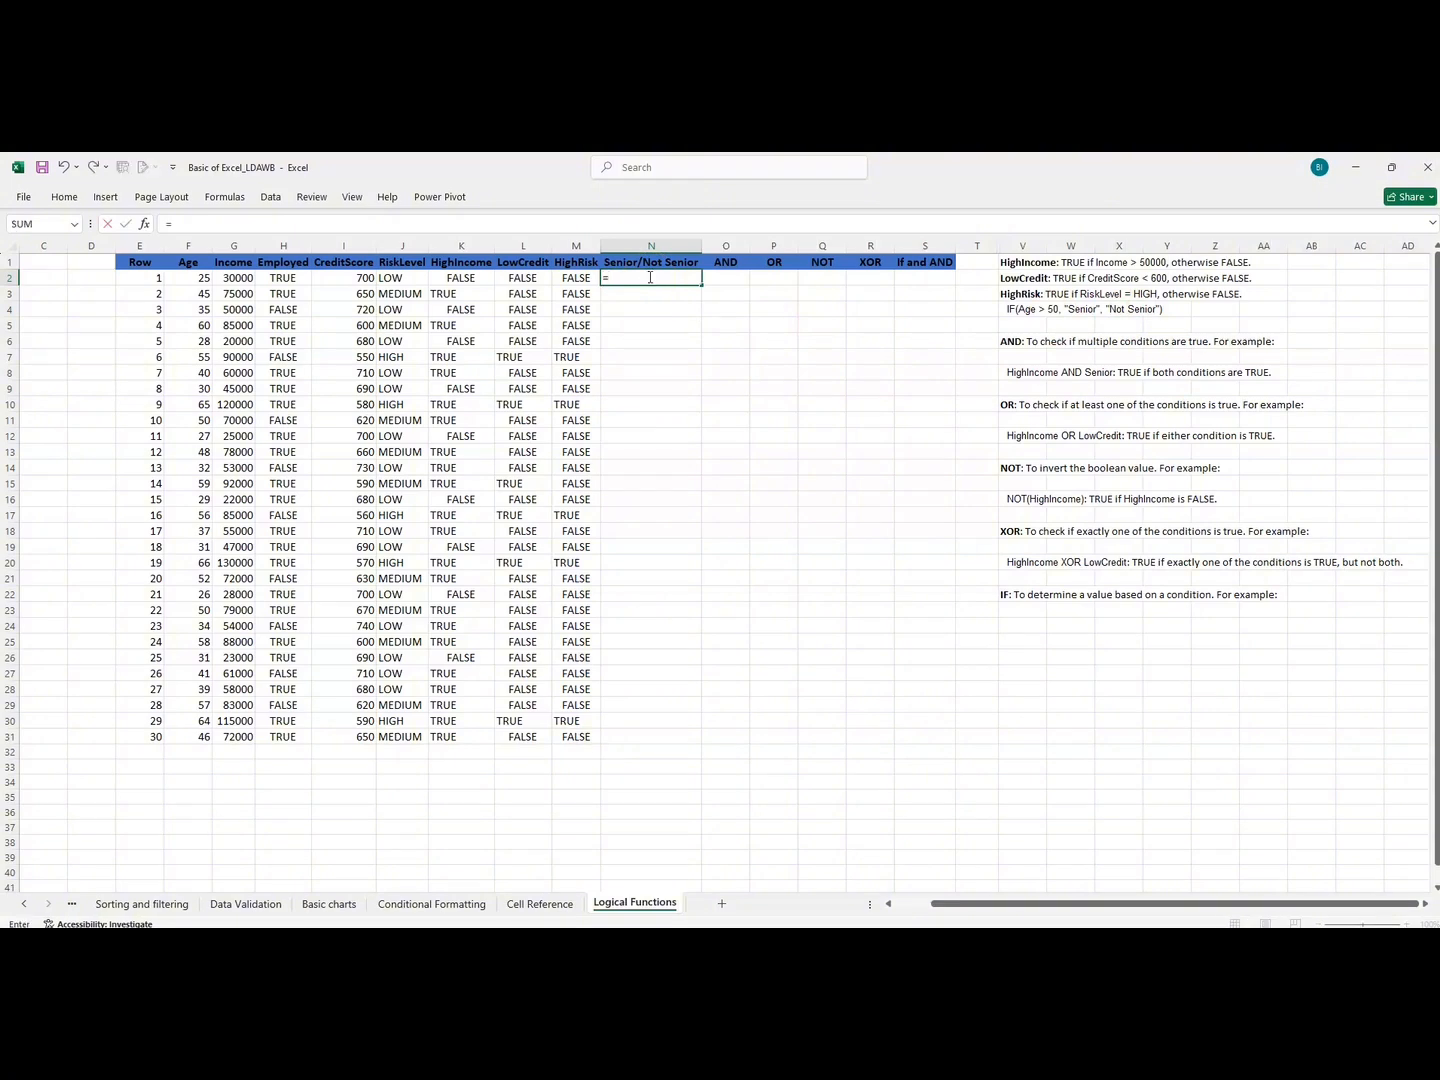
{"action": "type", "text": "=IF"}
{"action": "left_click", "coordinate": [635, 296]}
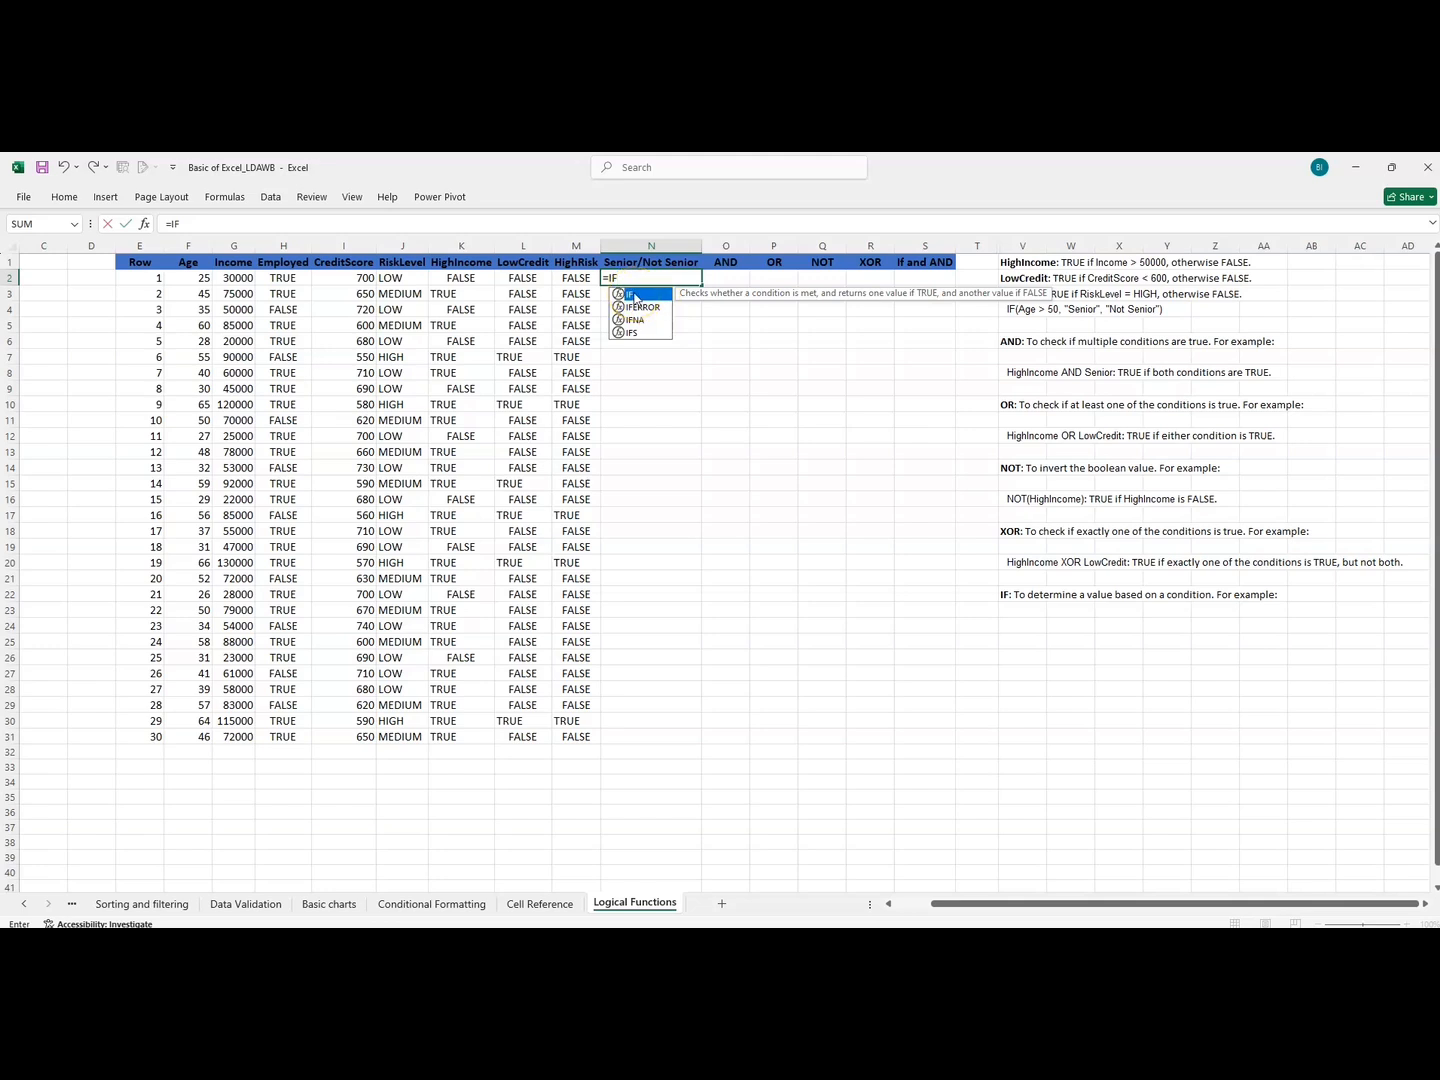
{"action": "left_click", "coordinate": [813, 294]}
{"action": "double_click", "coordinate": [620, 295]}
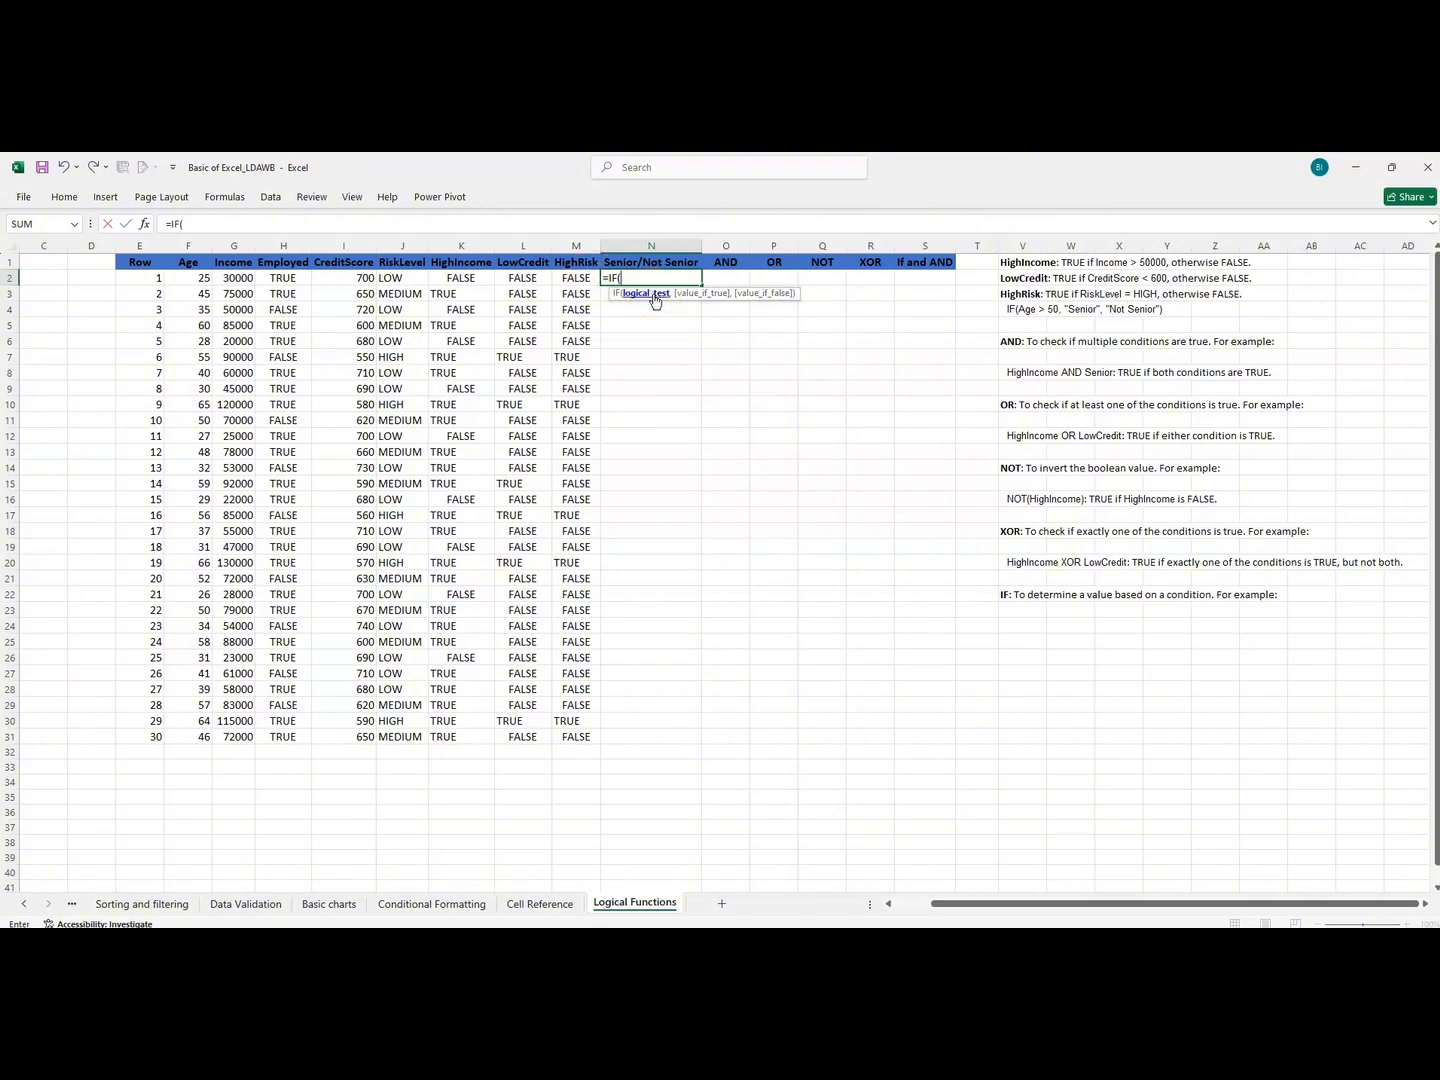
{"action": "left_click", "coordinate": [200, 277]}
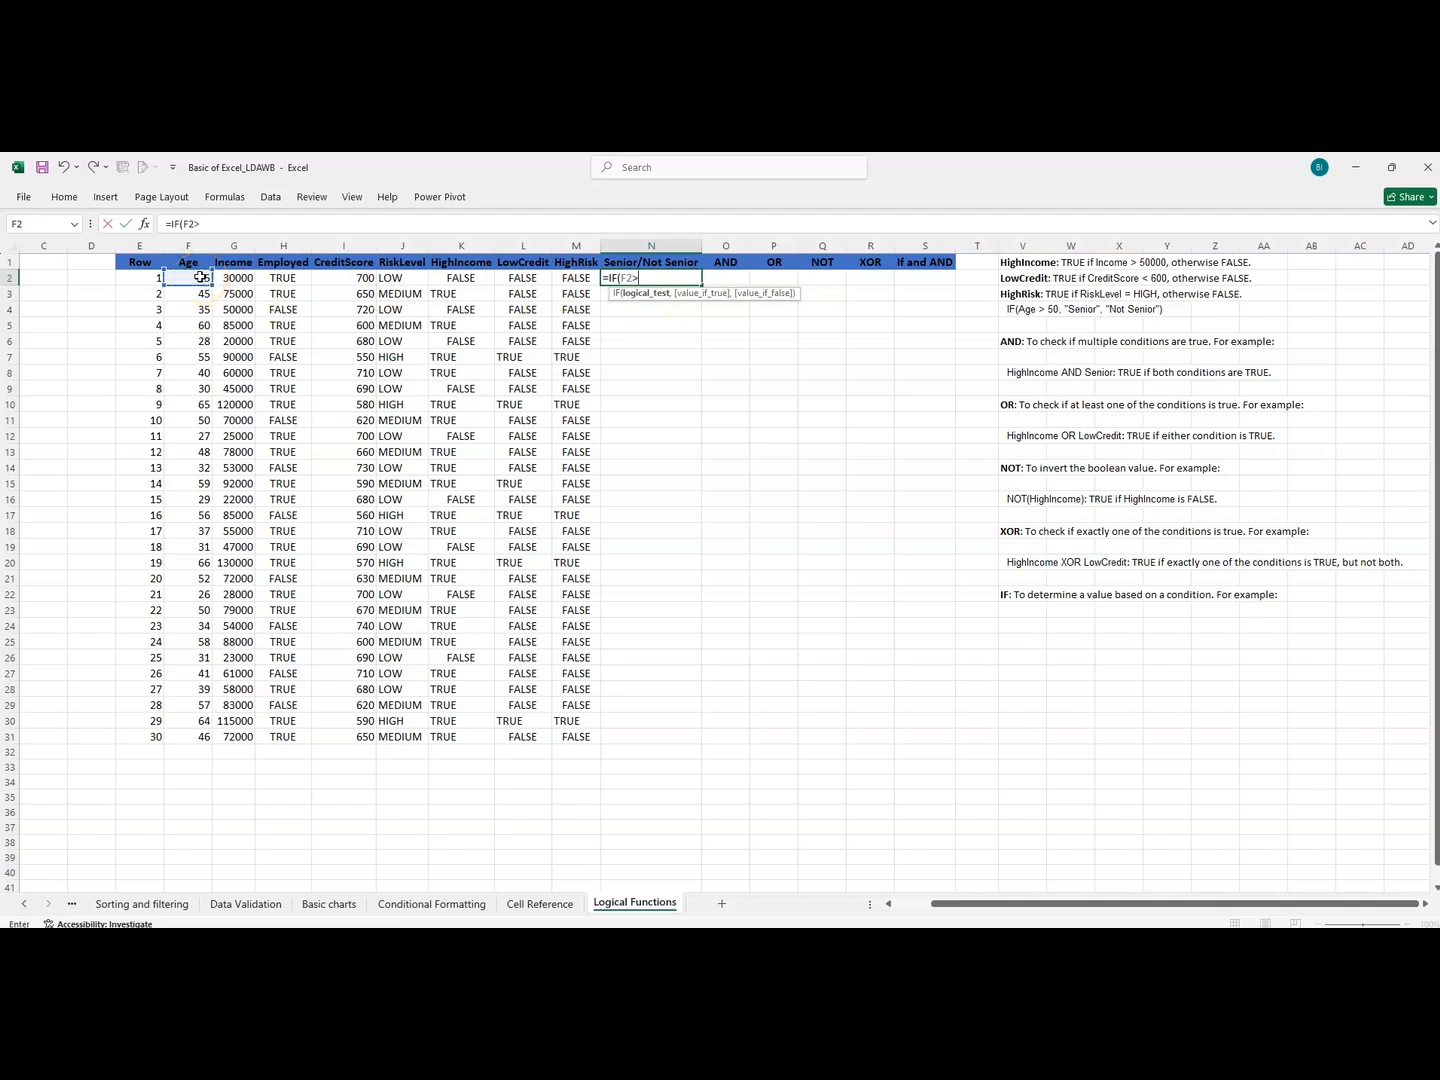
{"action": "type", "text": ">50,"}
Complete the IF formula in N2 with "Senior" as the value if true and "Not Senior" as the value if false.
{"action": "type", "text": "S"}
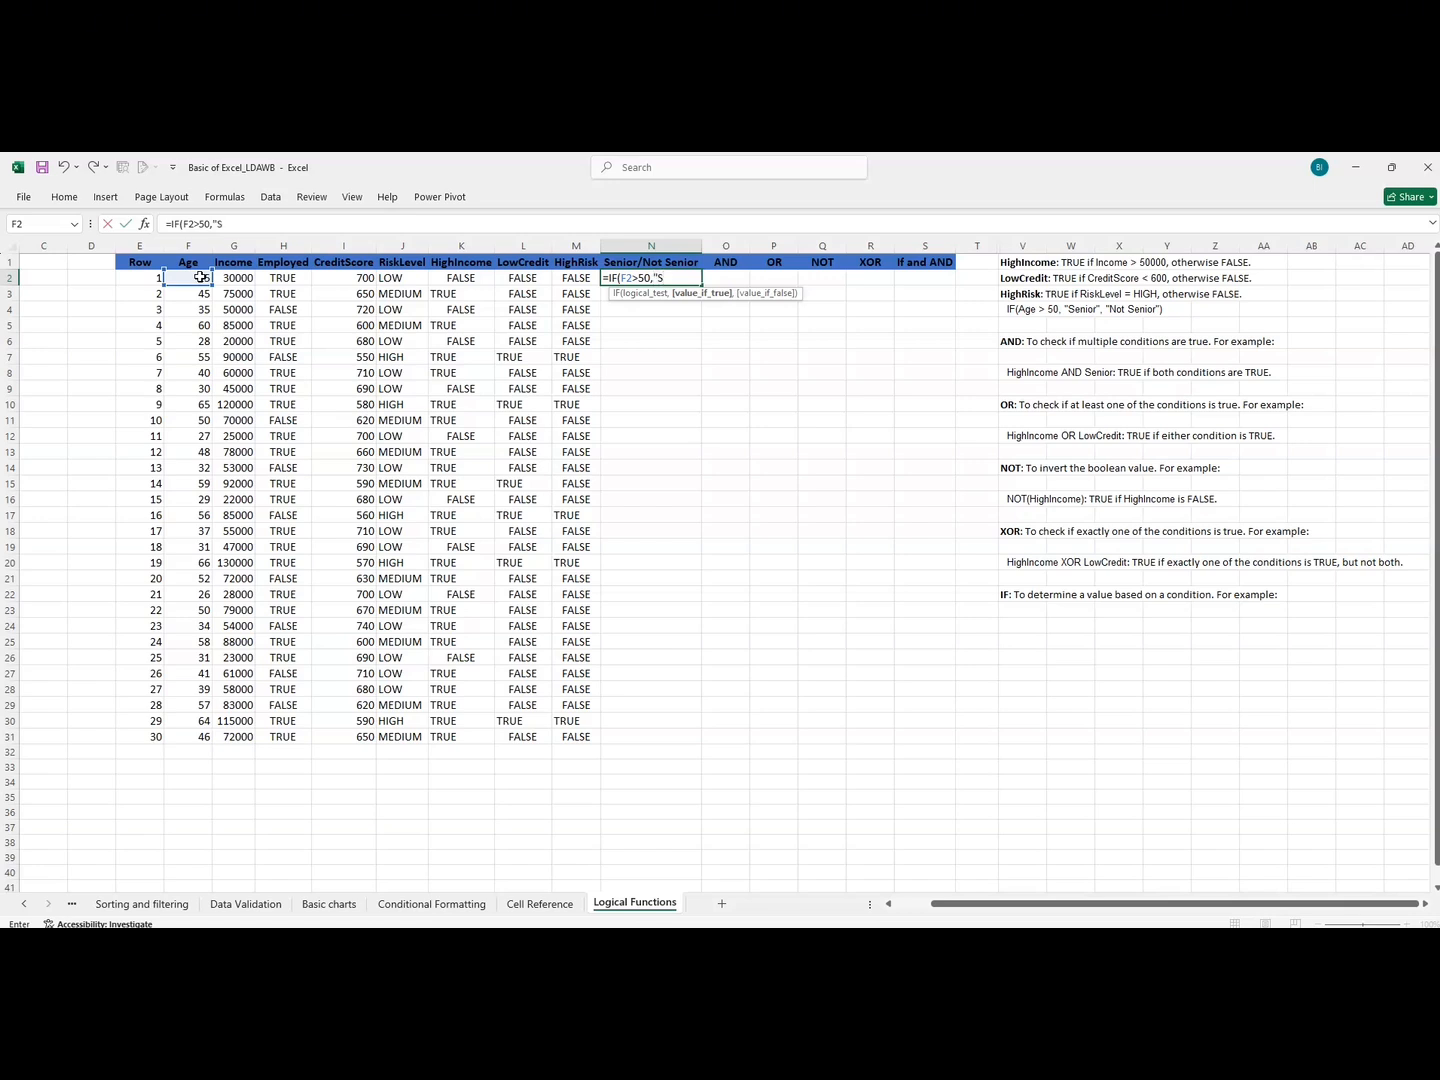
{"action": "type", "text": "enior\",\"N"}
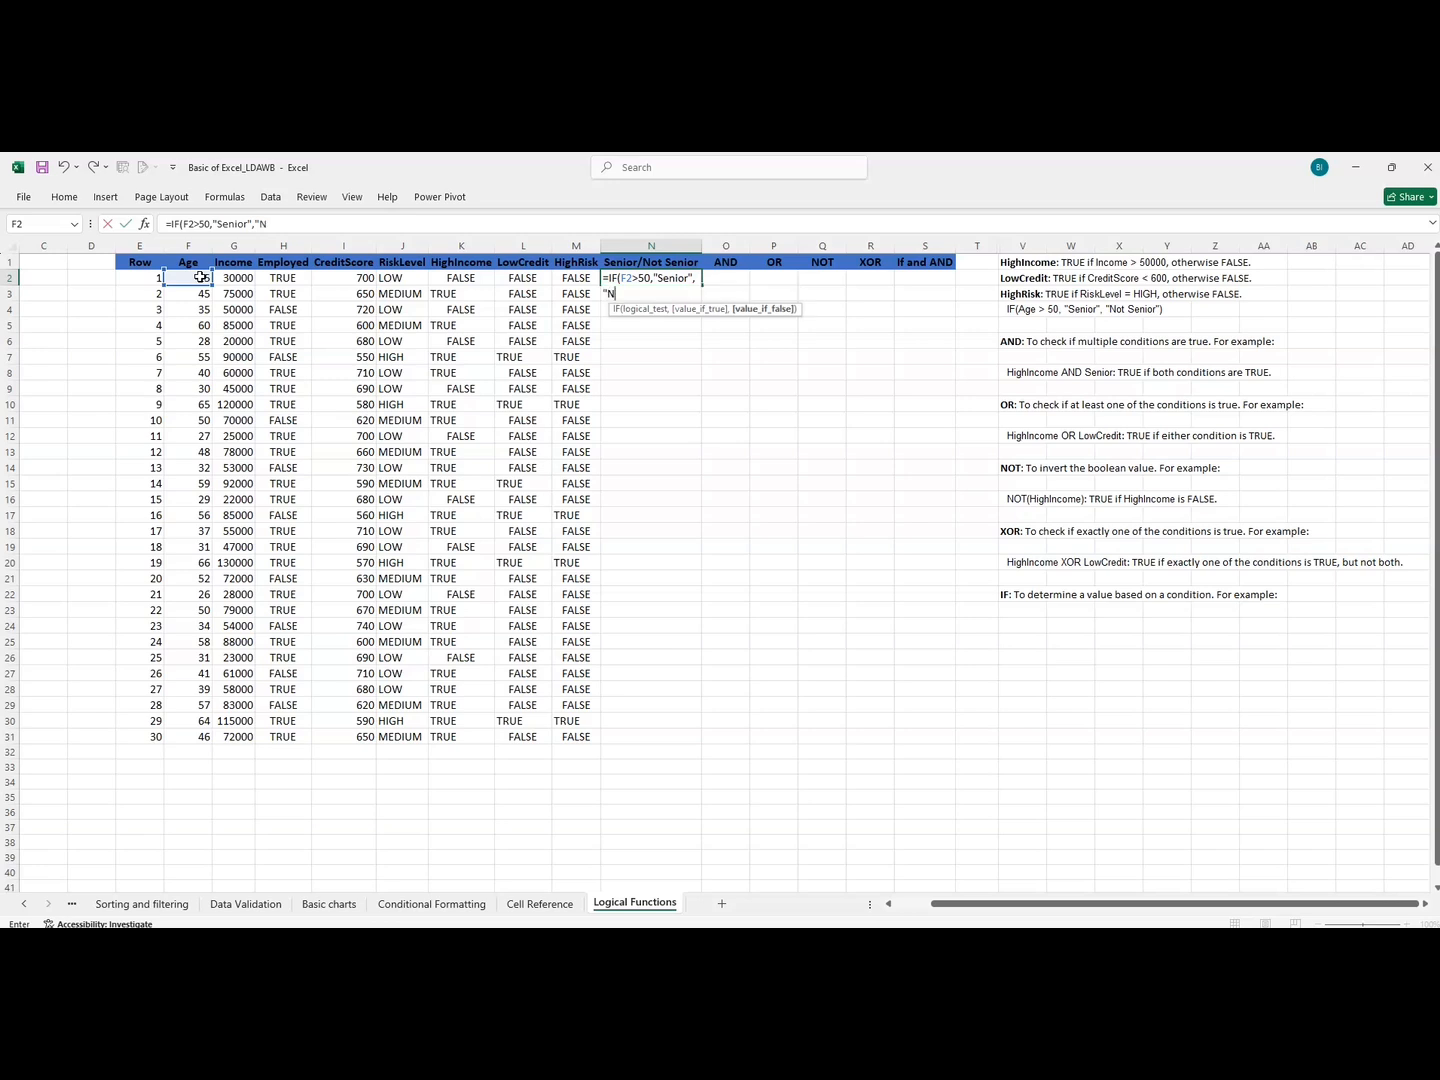
{"action": "type", "text": "ot Senior\")"}
{"action": "key", "text": "Return"}
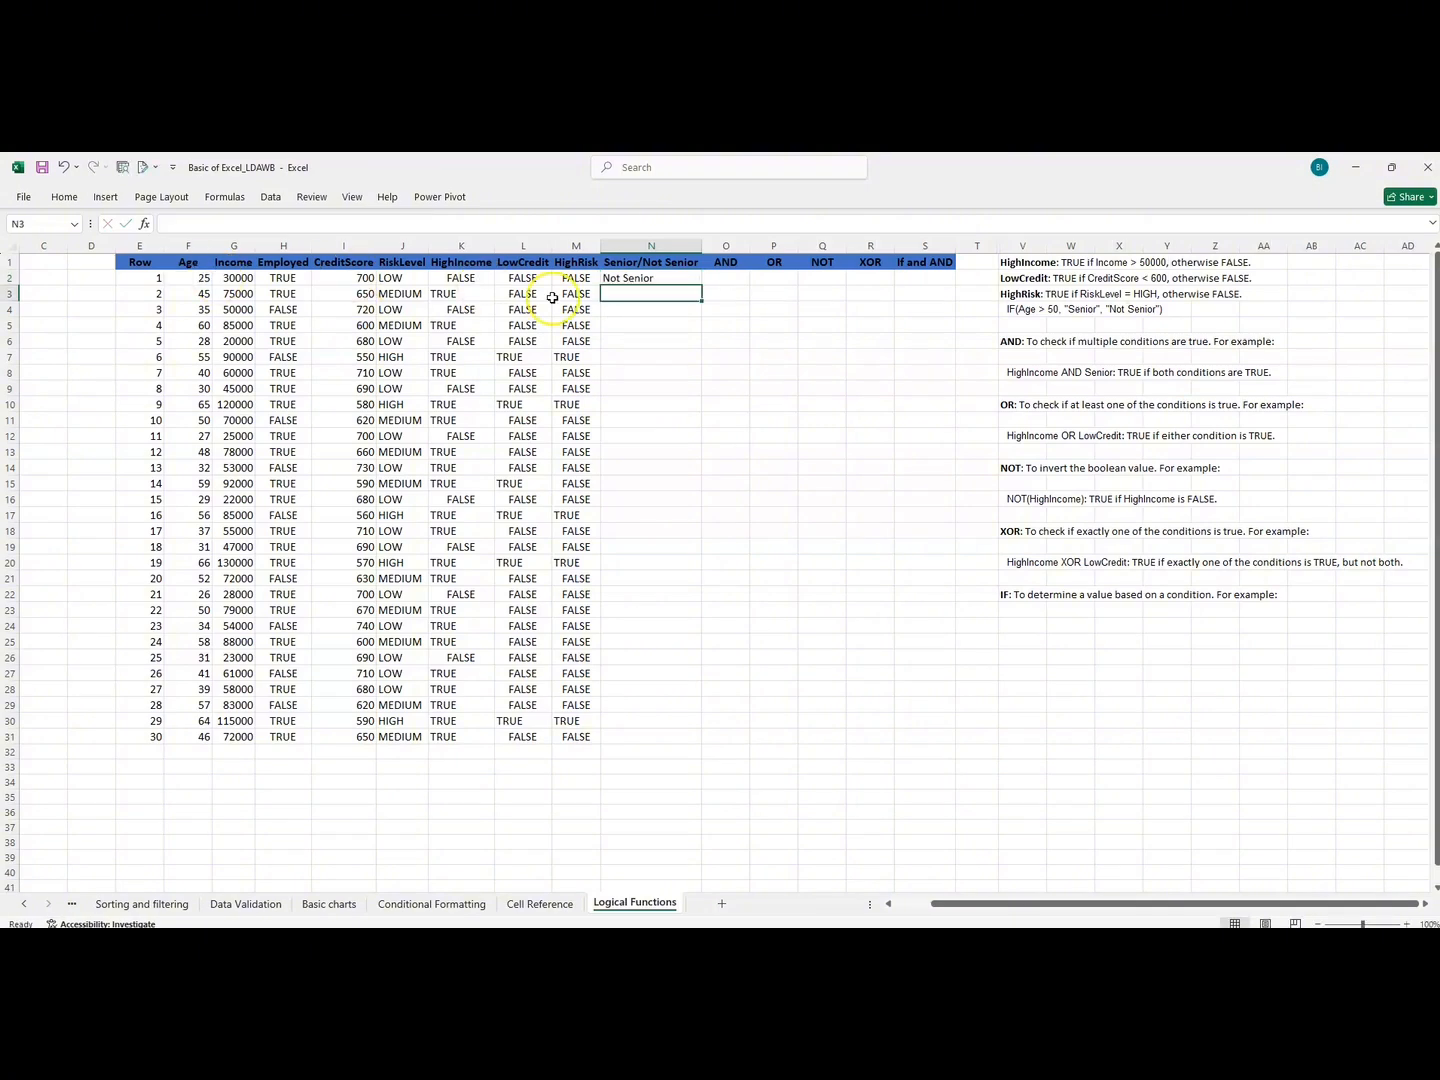
Fill the Senior/Not Senior formula from N2 down to N31 and compare a few results with their ages.
{"action": "left_click", "coordinate": [622, 278]}
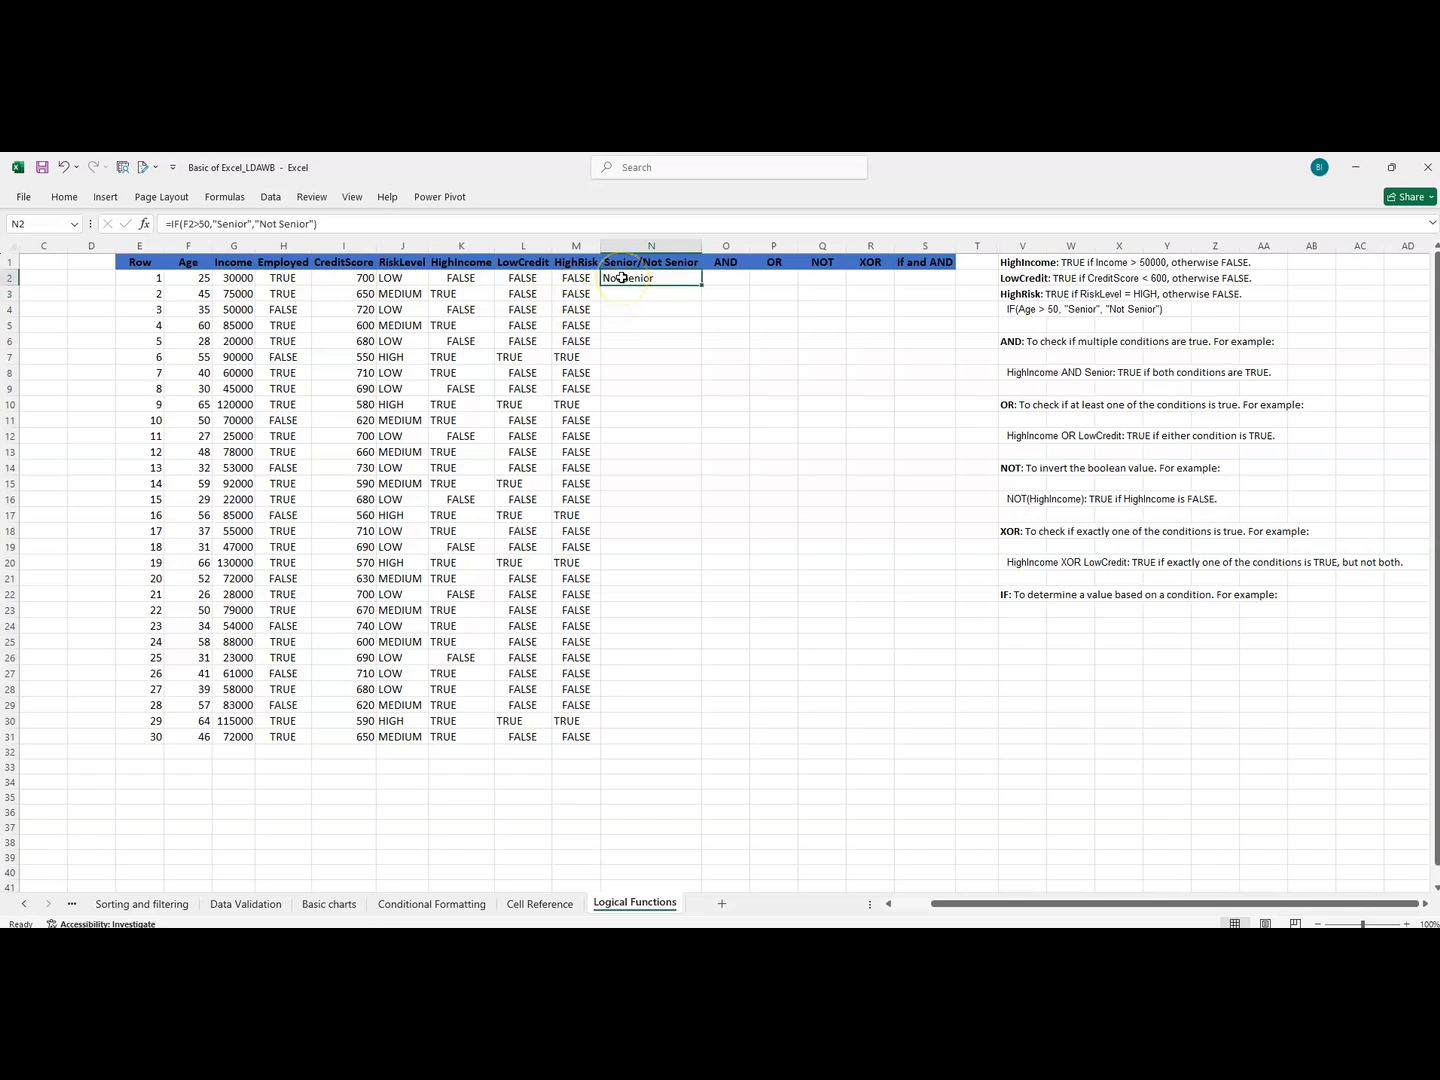
{"action": "left_click_drag", "start_coordinate": [615, 280], "coordinate": [190, 276]}
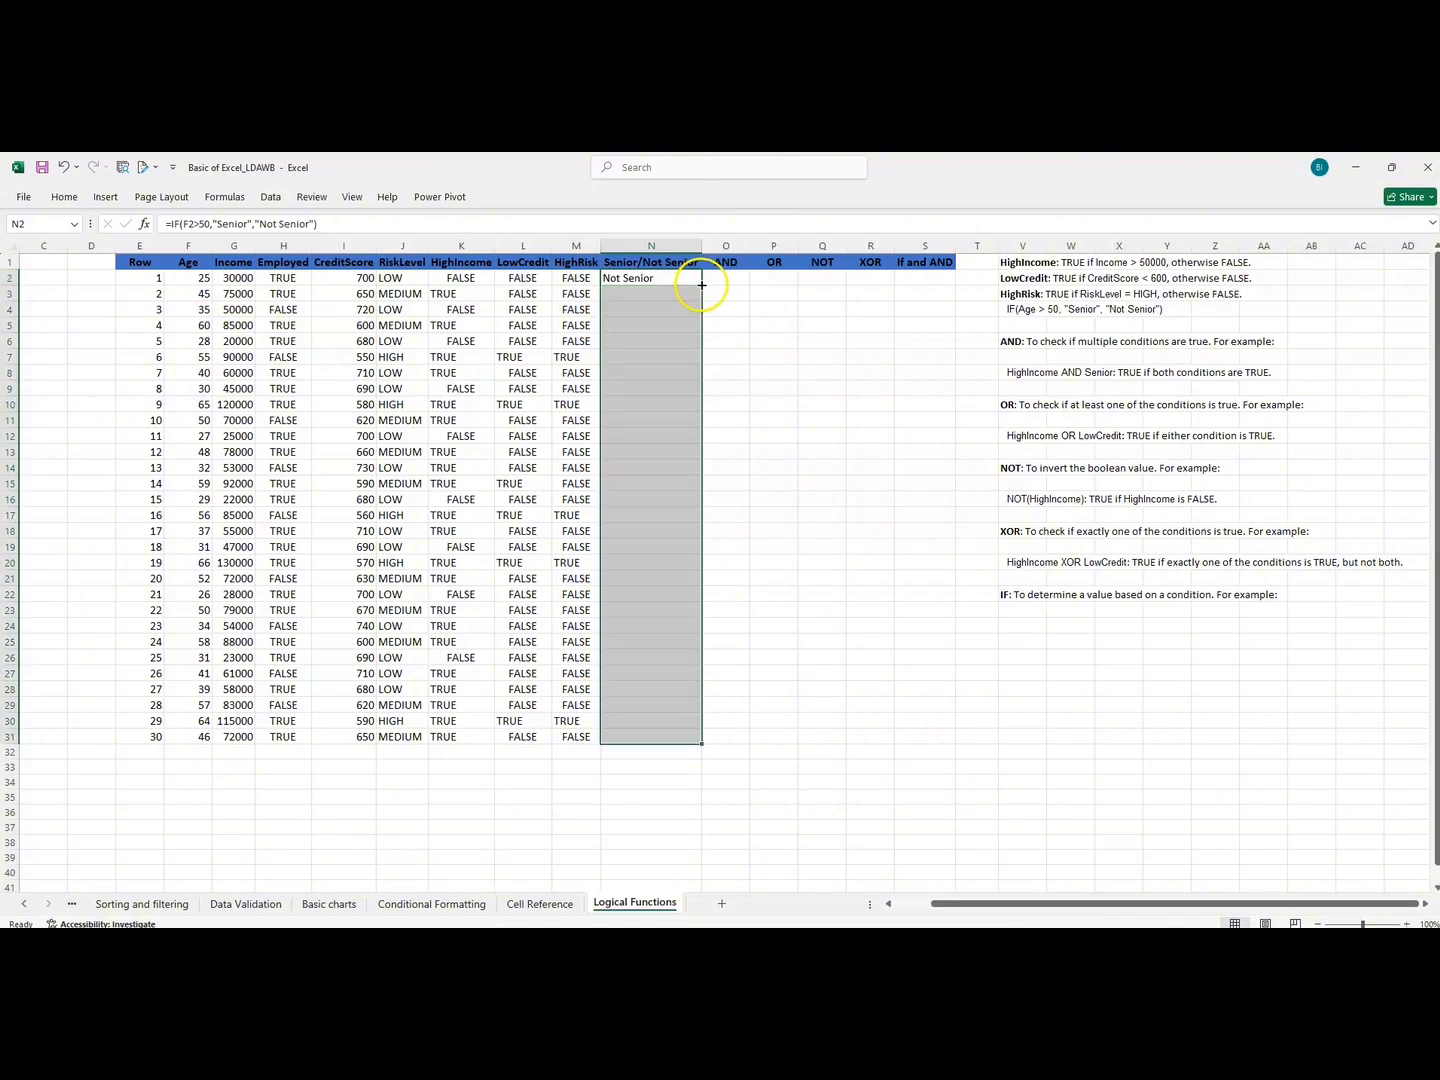
{"action": "double_click", "coordinate": [701, 286]}
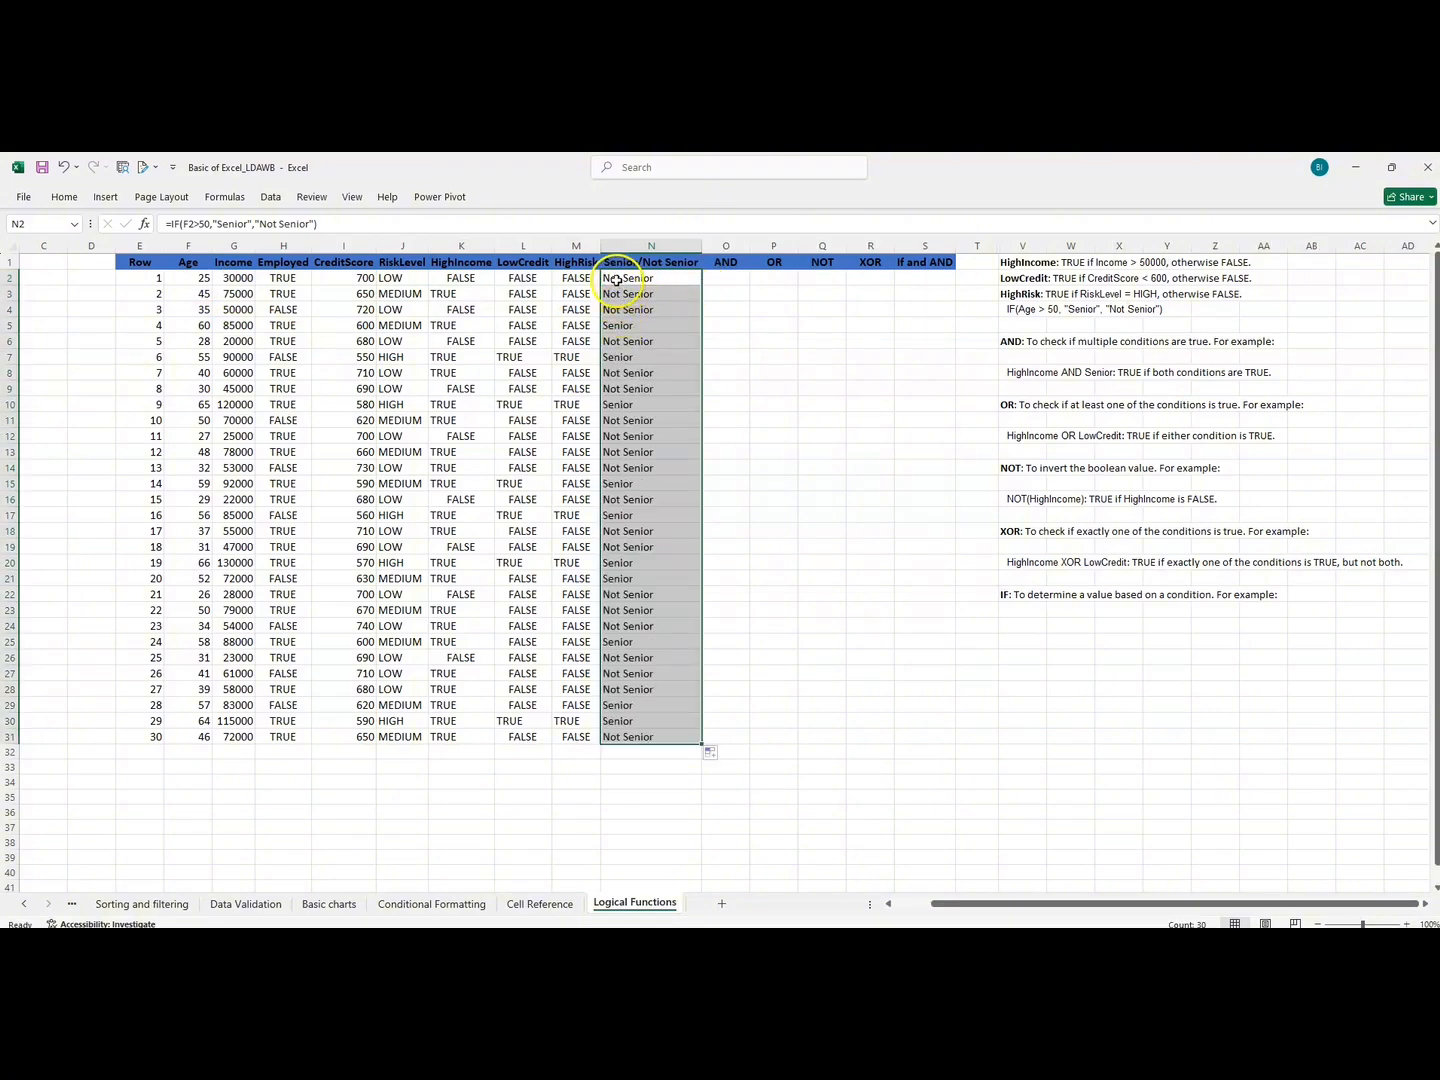
{"action": "left_click_drag", "start_coordinate": [615, 279], "coordinate": [619, 310]}
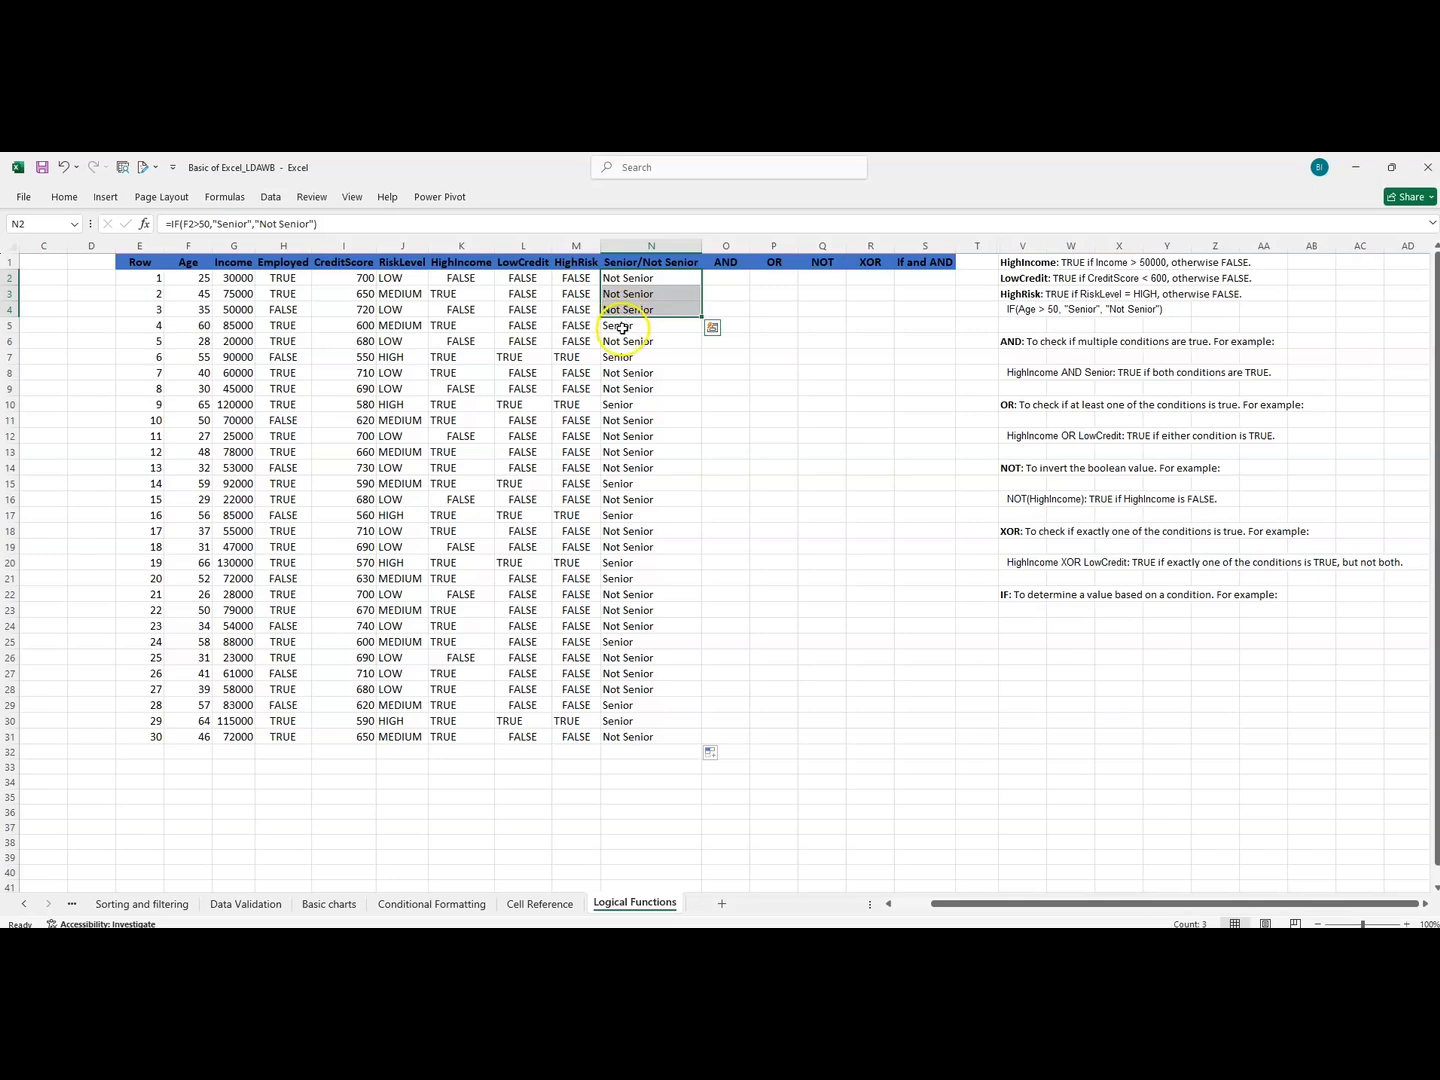
{"action": "left_click_drag", "start_coordinate": [622, 328], "coordinate": [203, 328]}
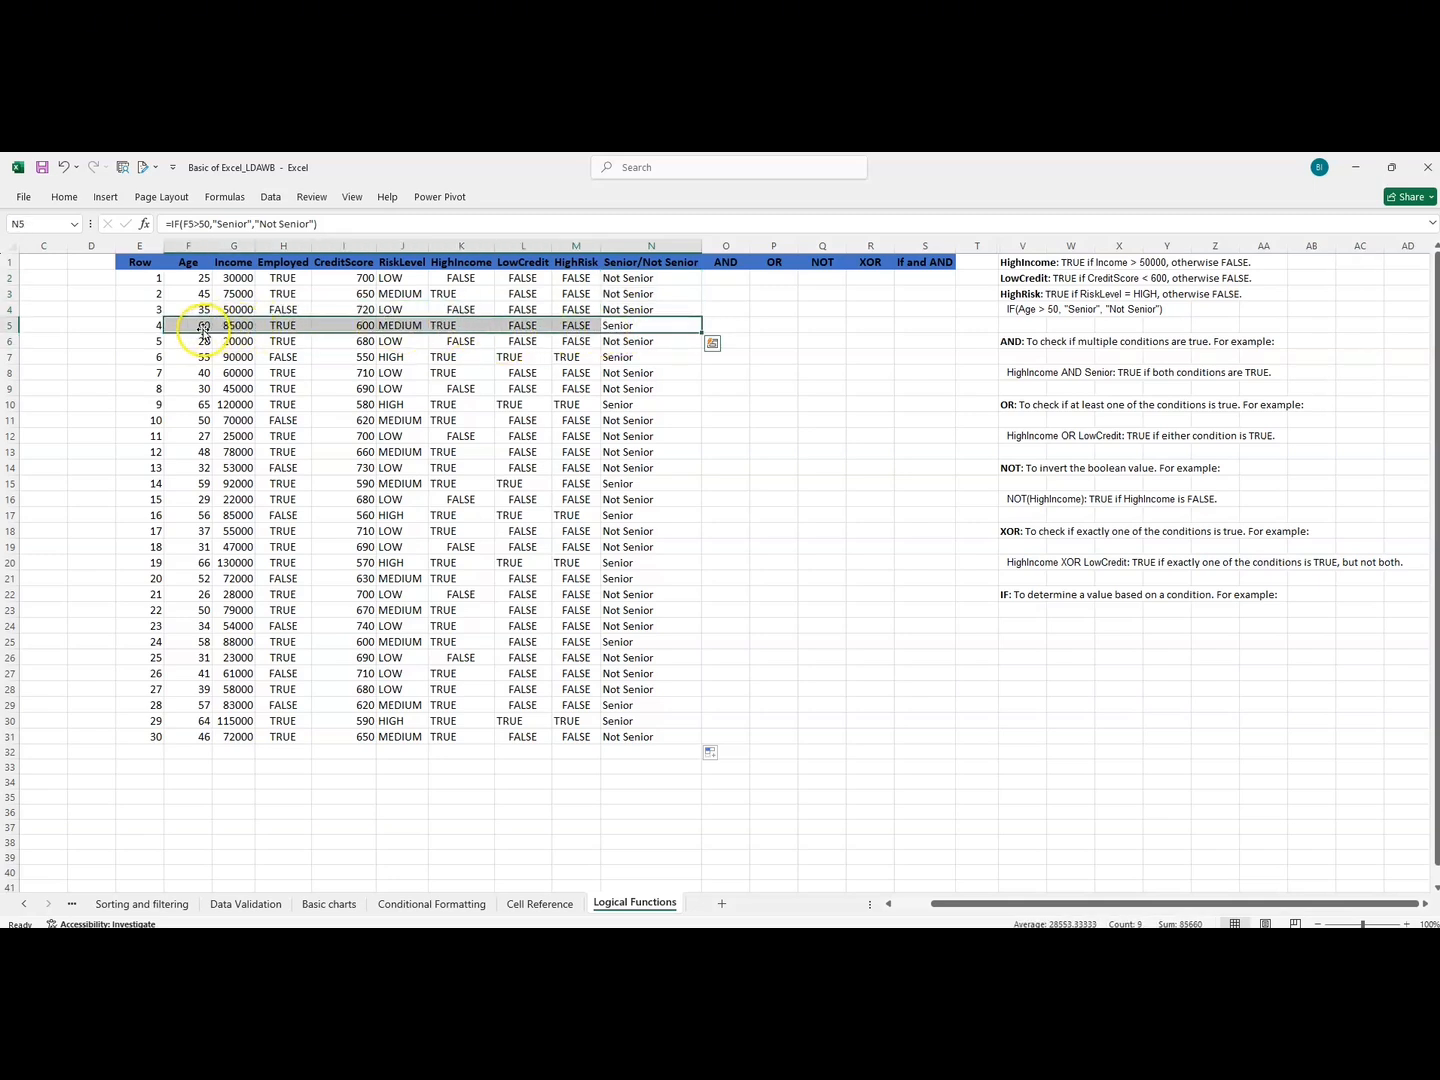
Check the AND rule and start an AND formula in O2 with HighIncome in K2 equal to "TRUE" as the first condition.
{"action": "left_click", "coordinate": [724, 280]}
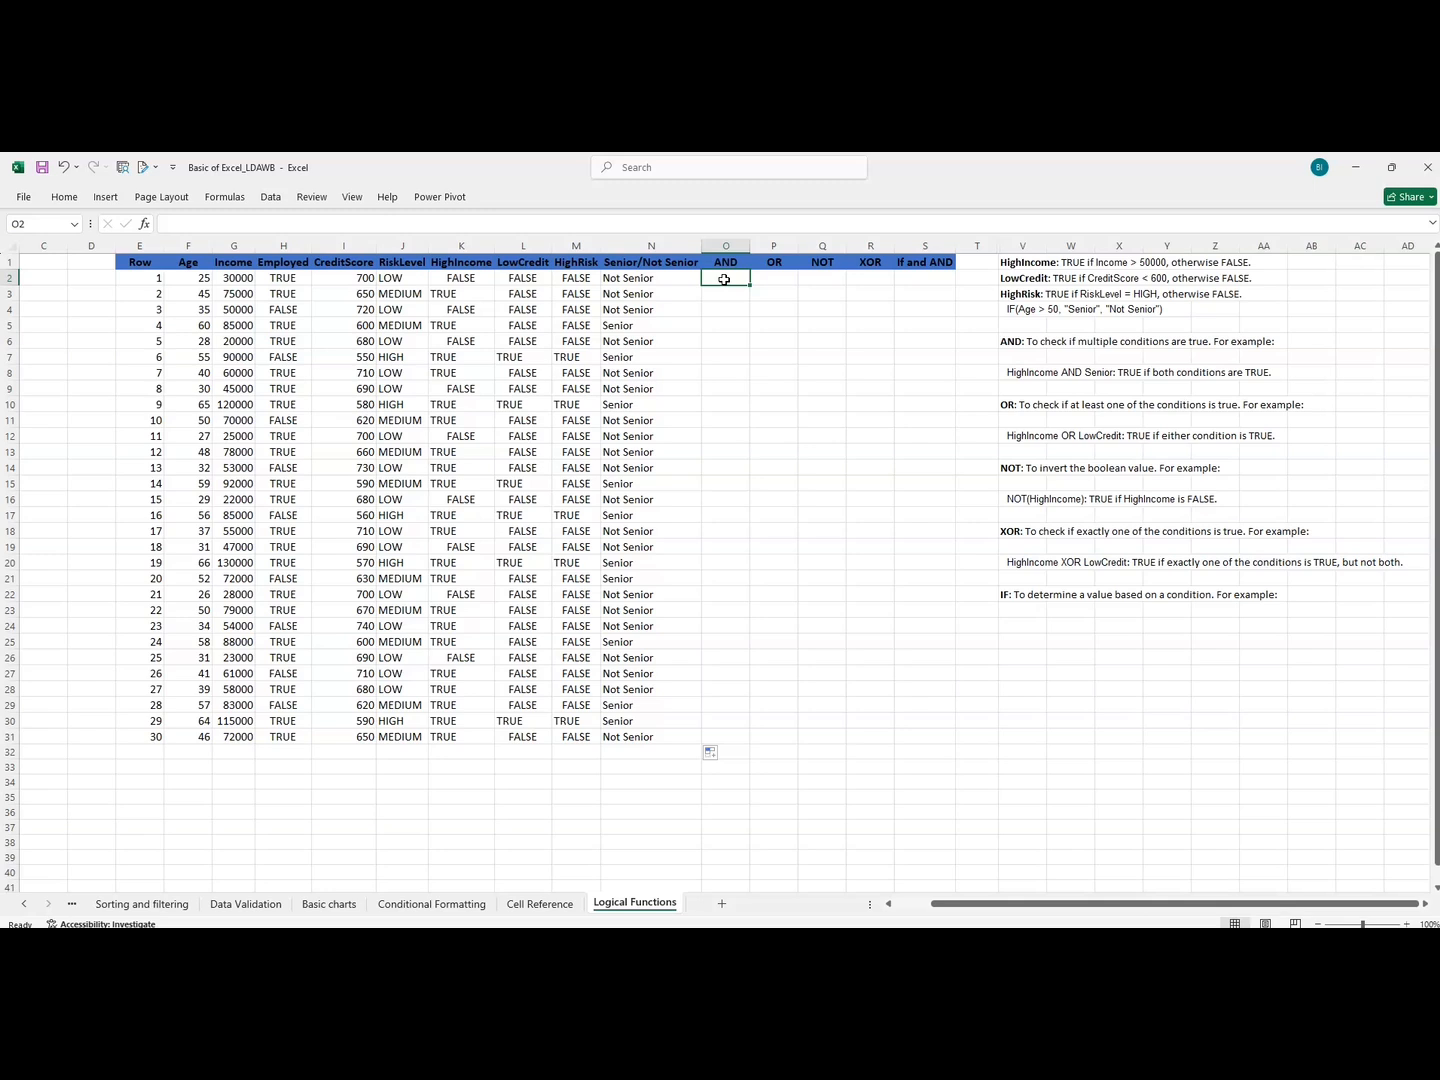
{"action": "left_click", "coordinate": [1018, 374]}
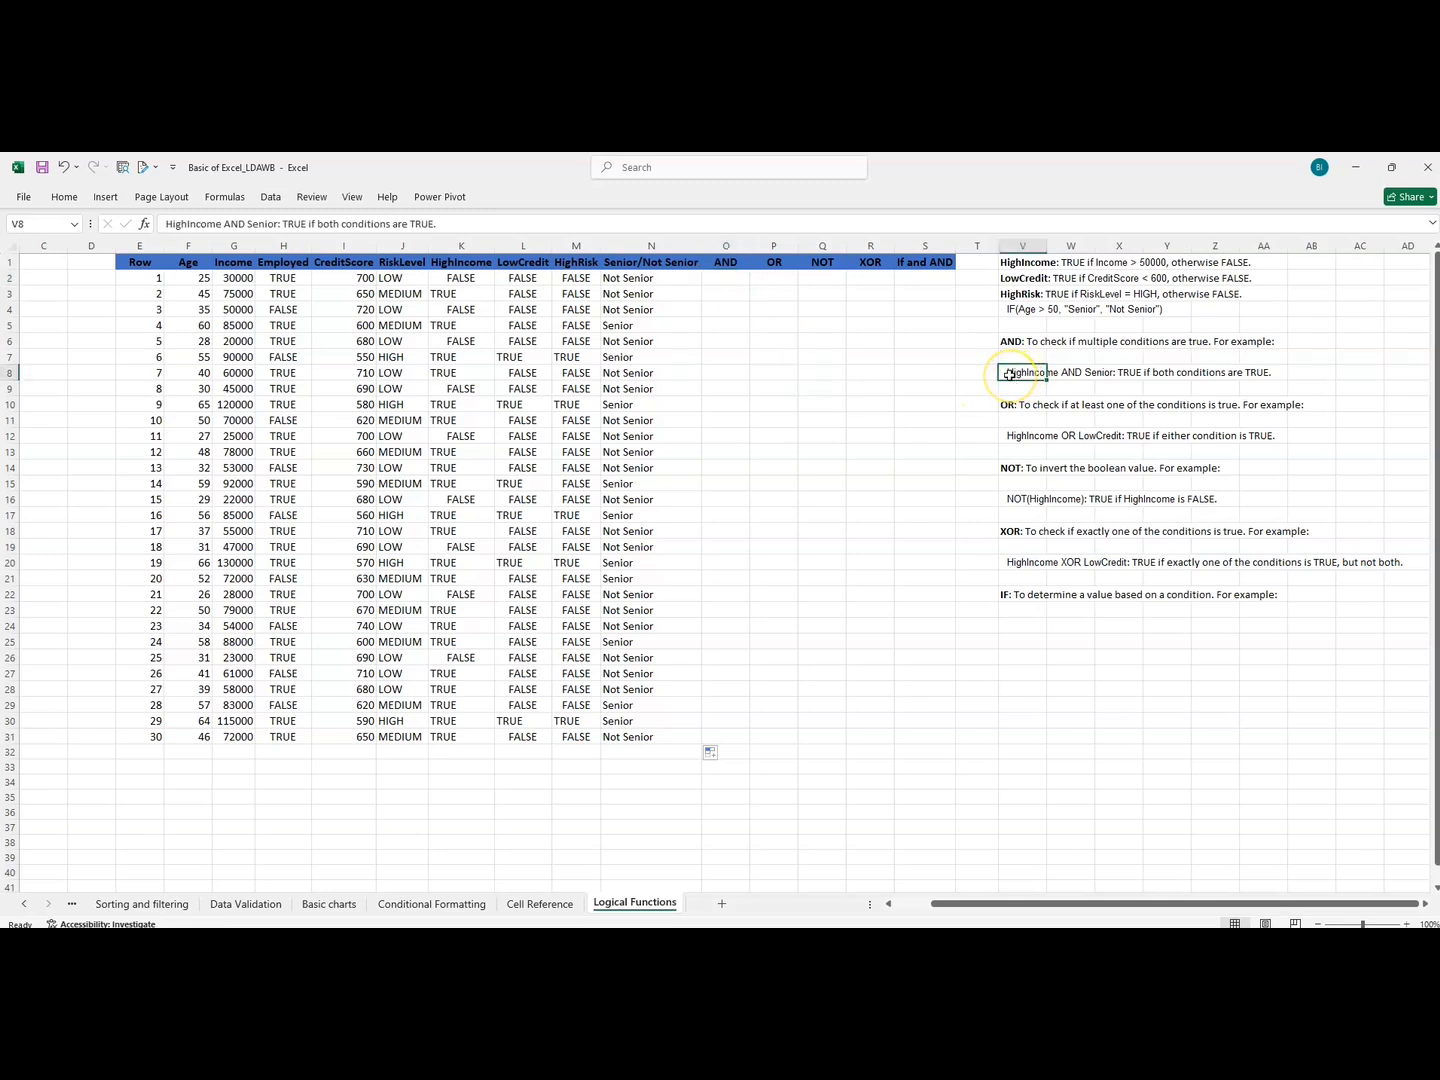
{"action": "left_click", "coordinate": [1100, 375]}
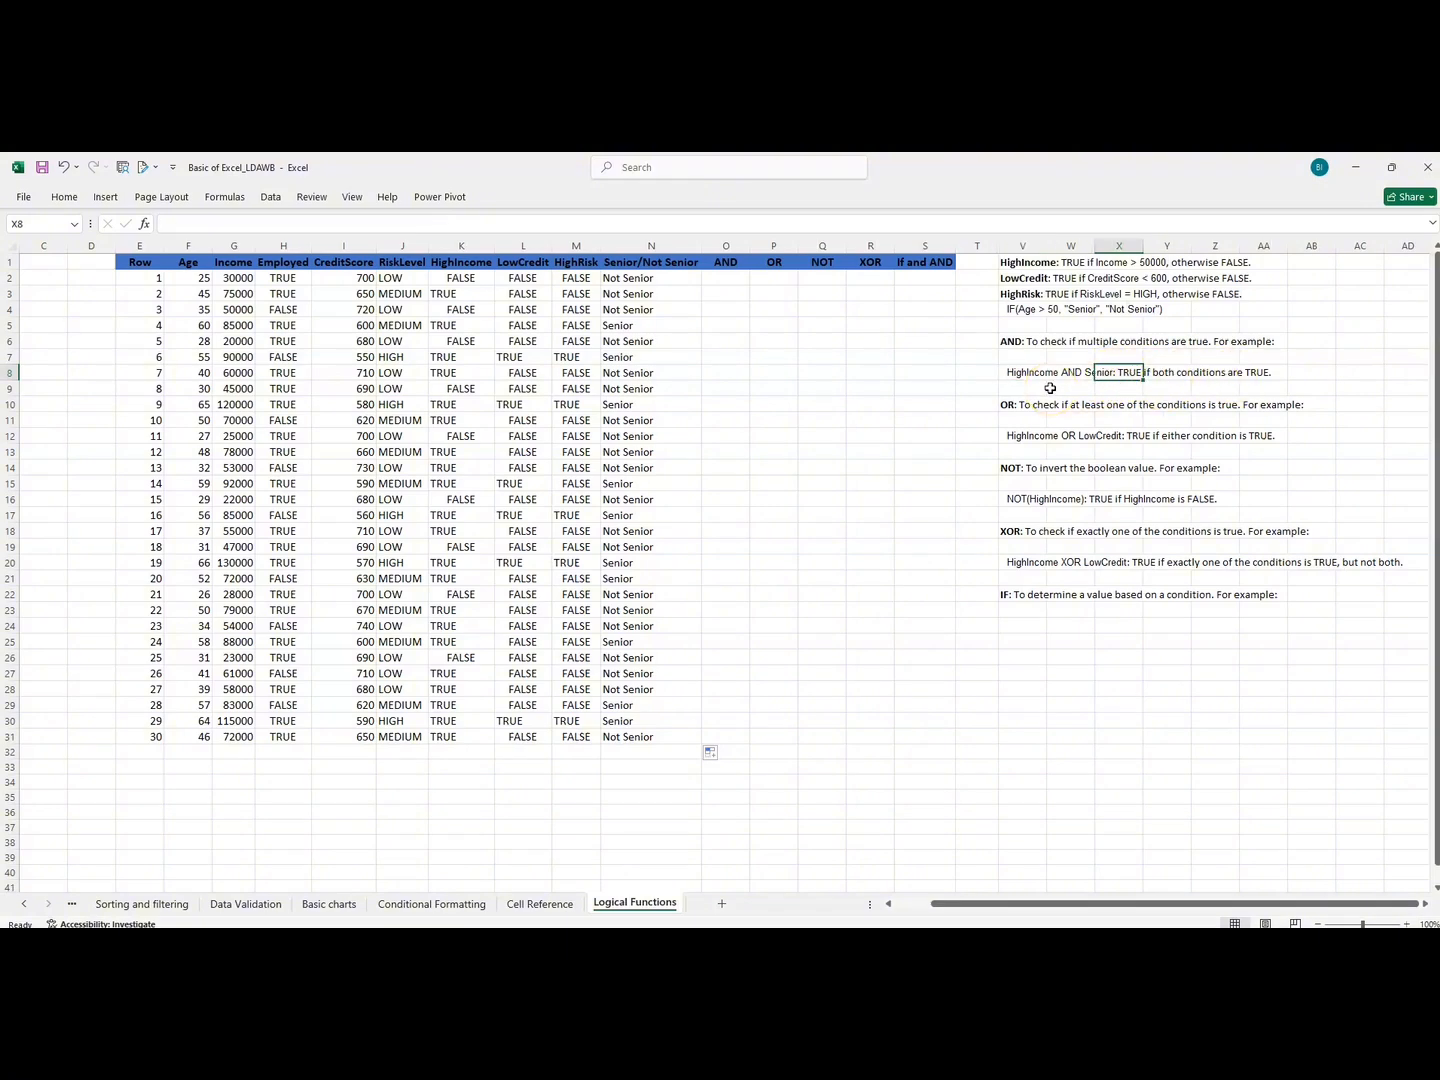
{"action": "left_click", "coordinate": [735, 275]}
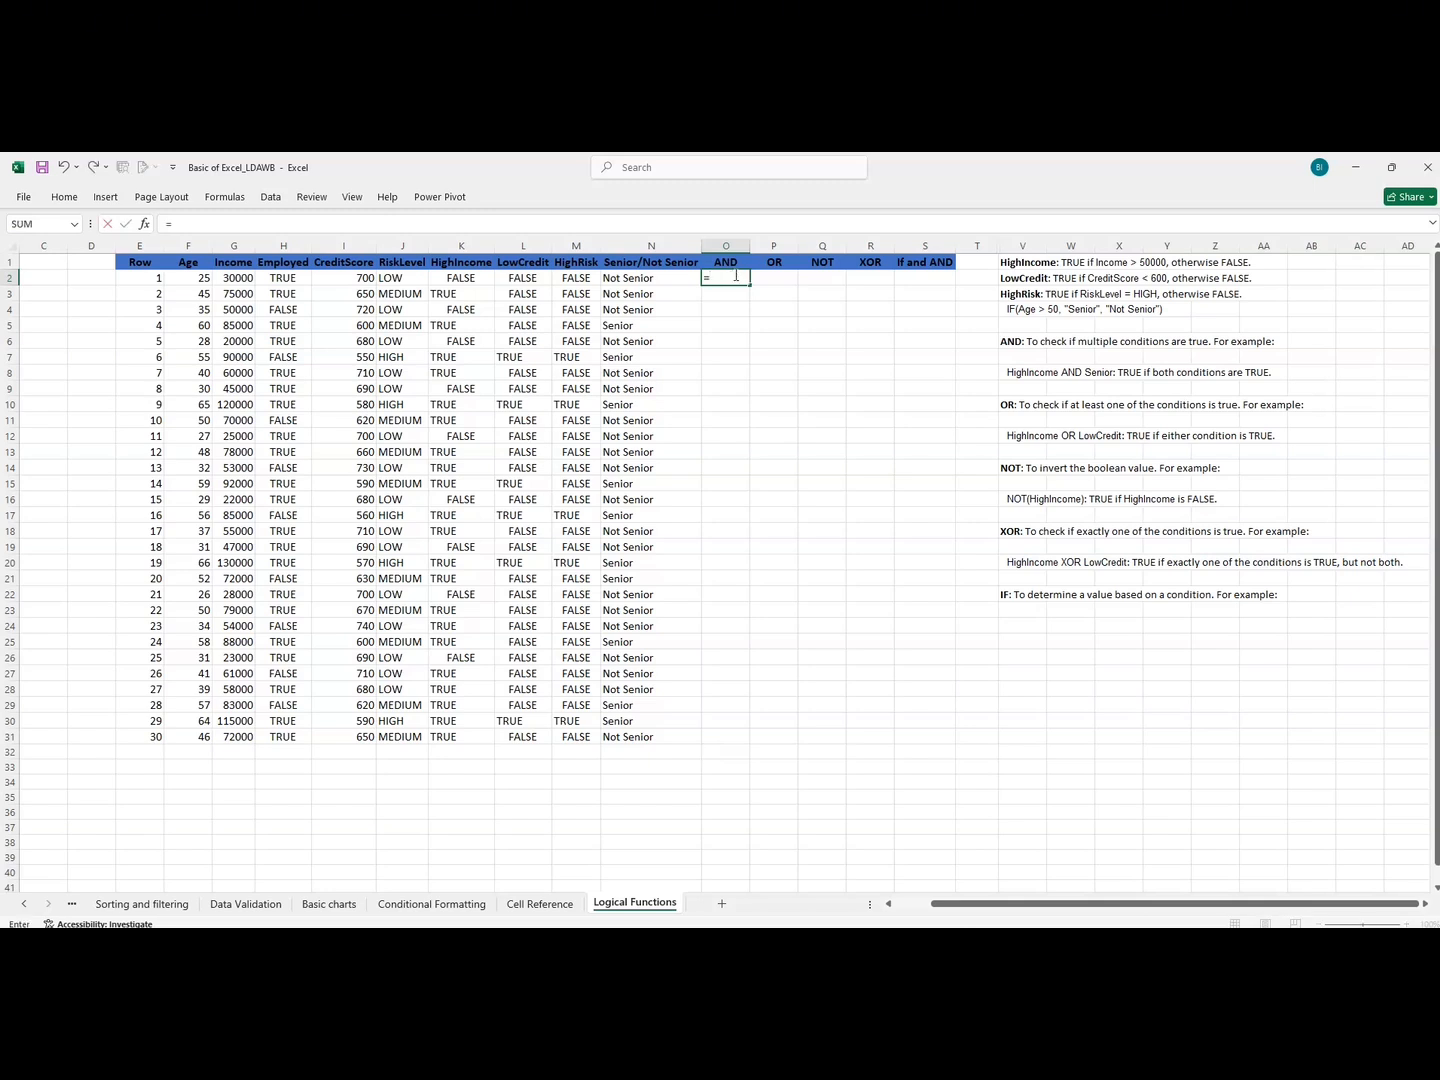
{"action": "type", "text": "and"}
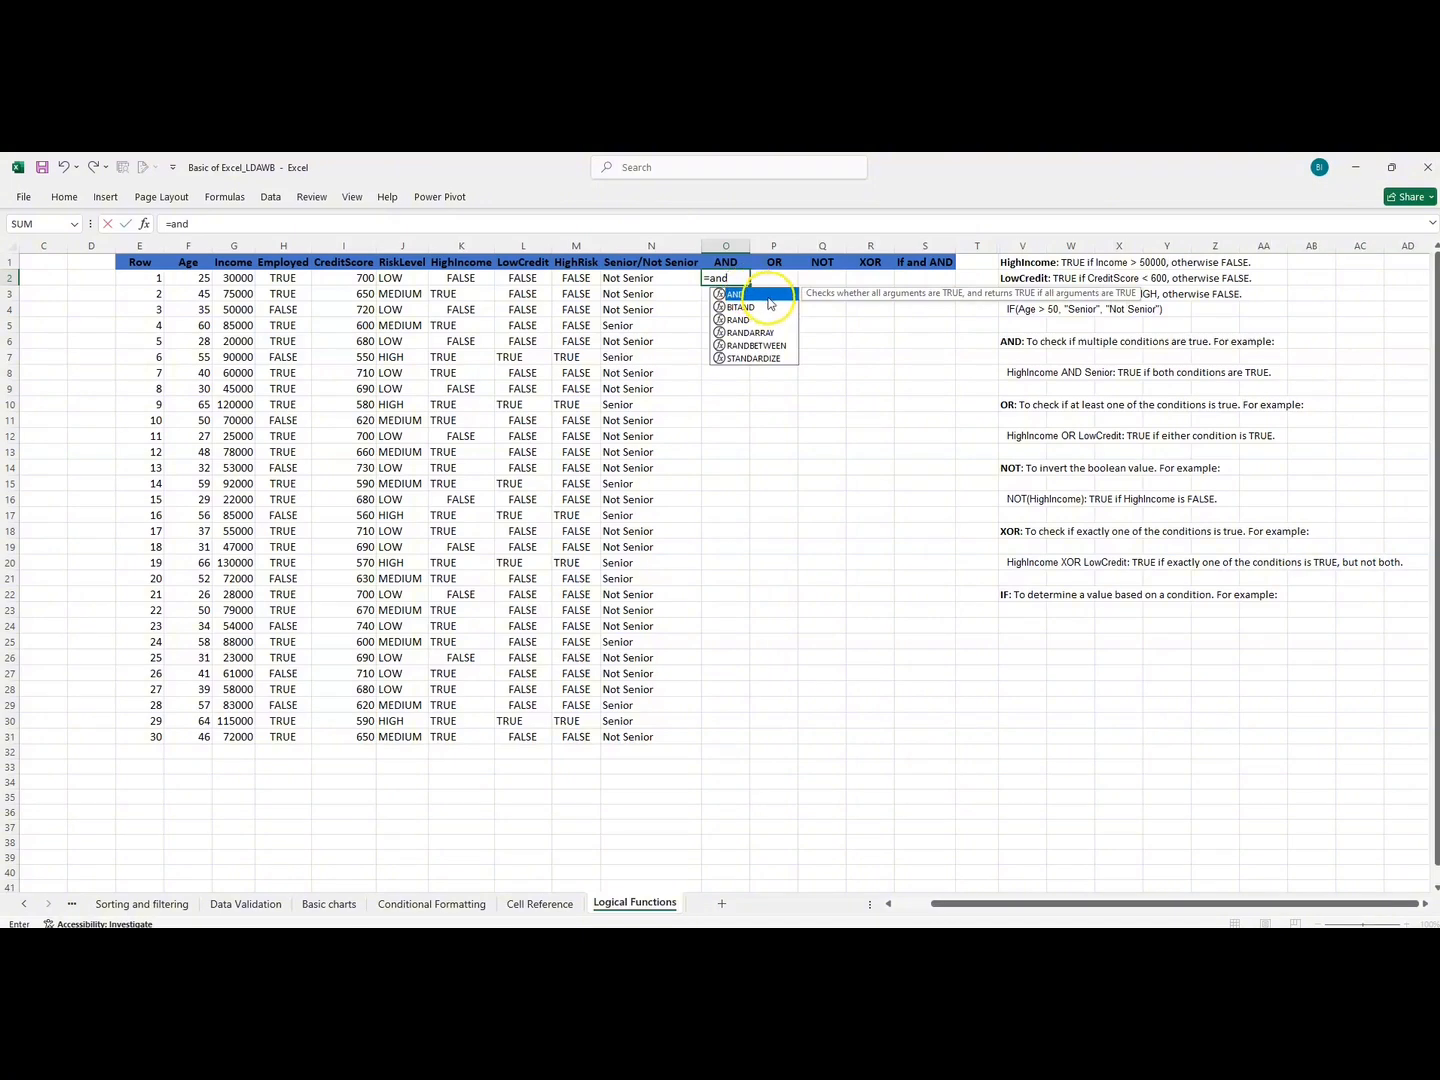
{"action": "double_click", "coordinate": [767, 295]}
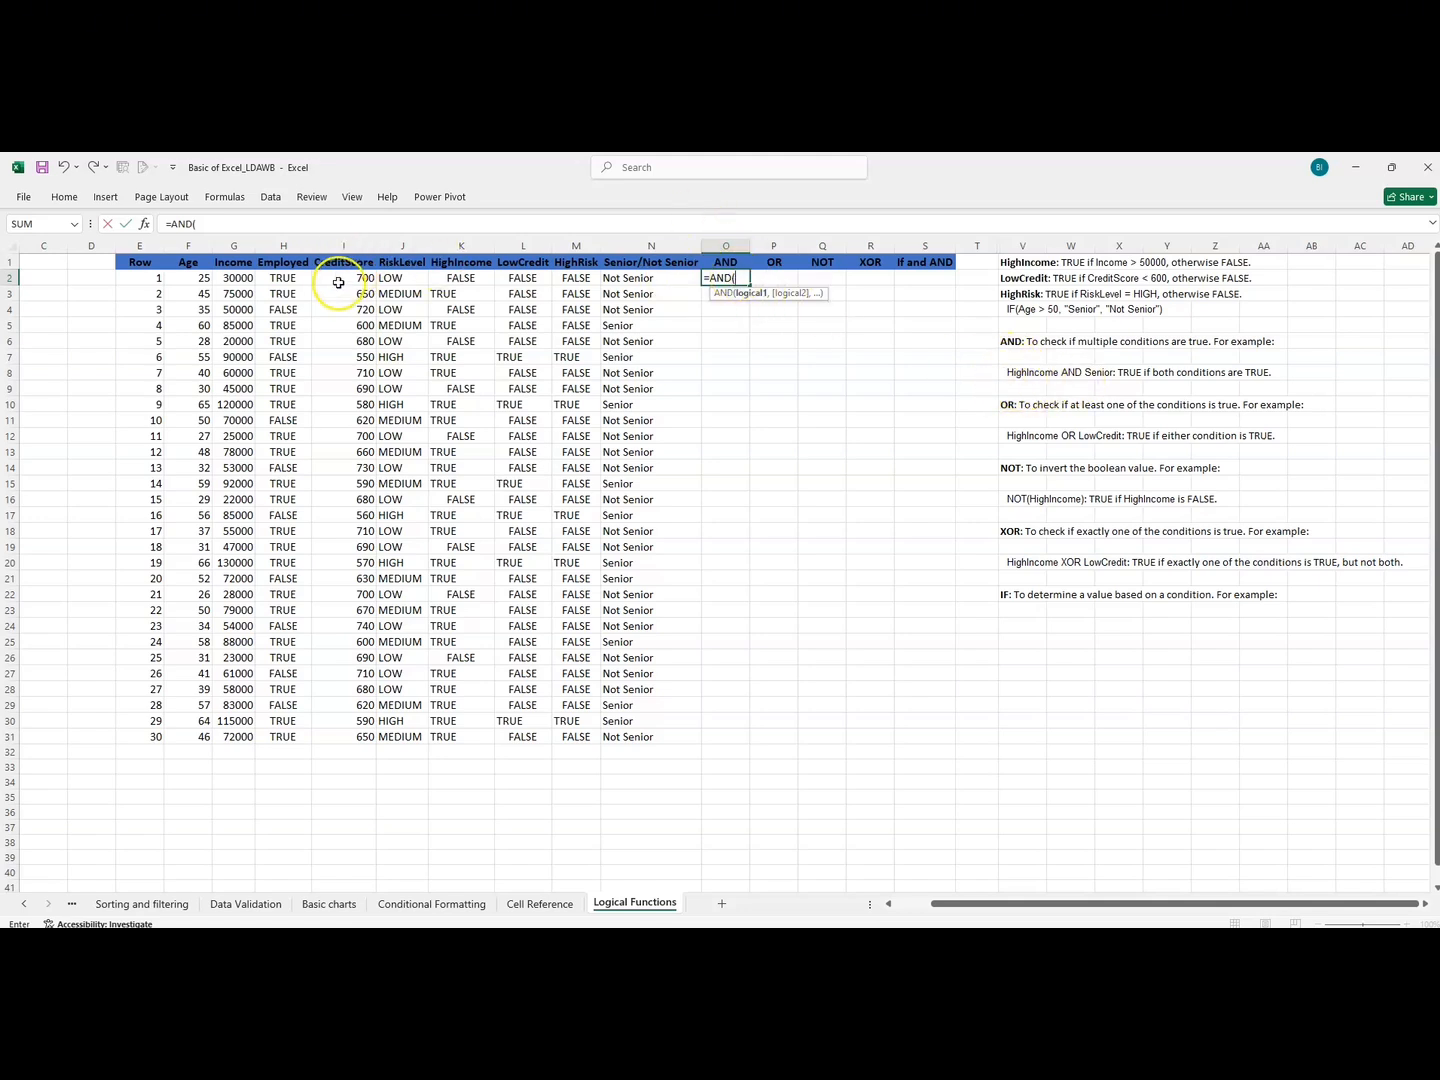
{"action": "left_click", "coordinate": [455, 279]}
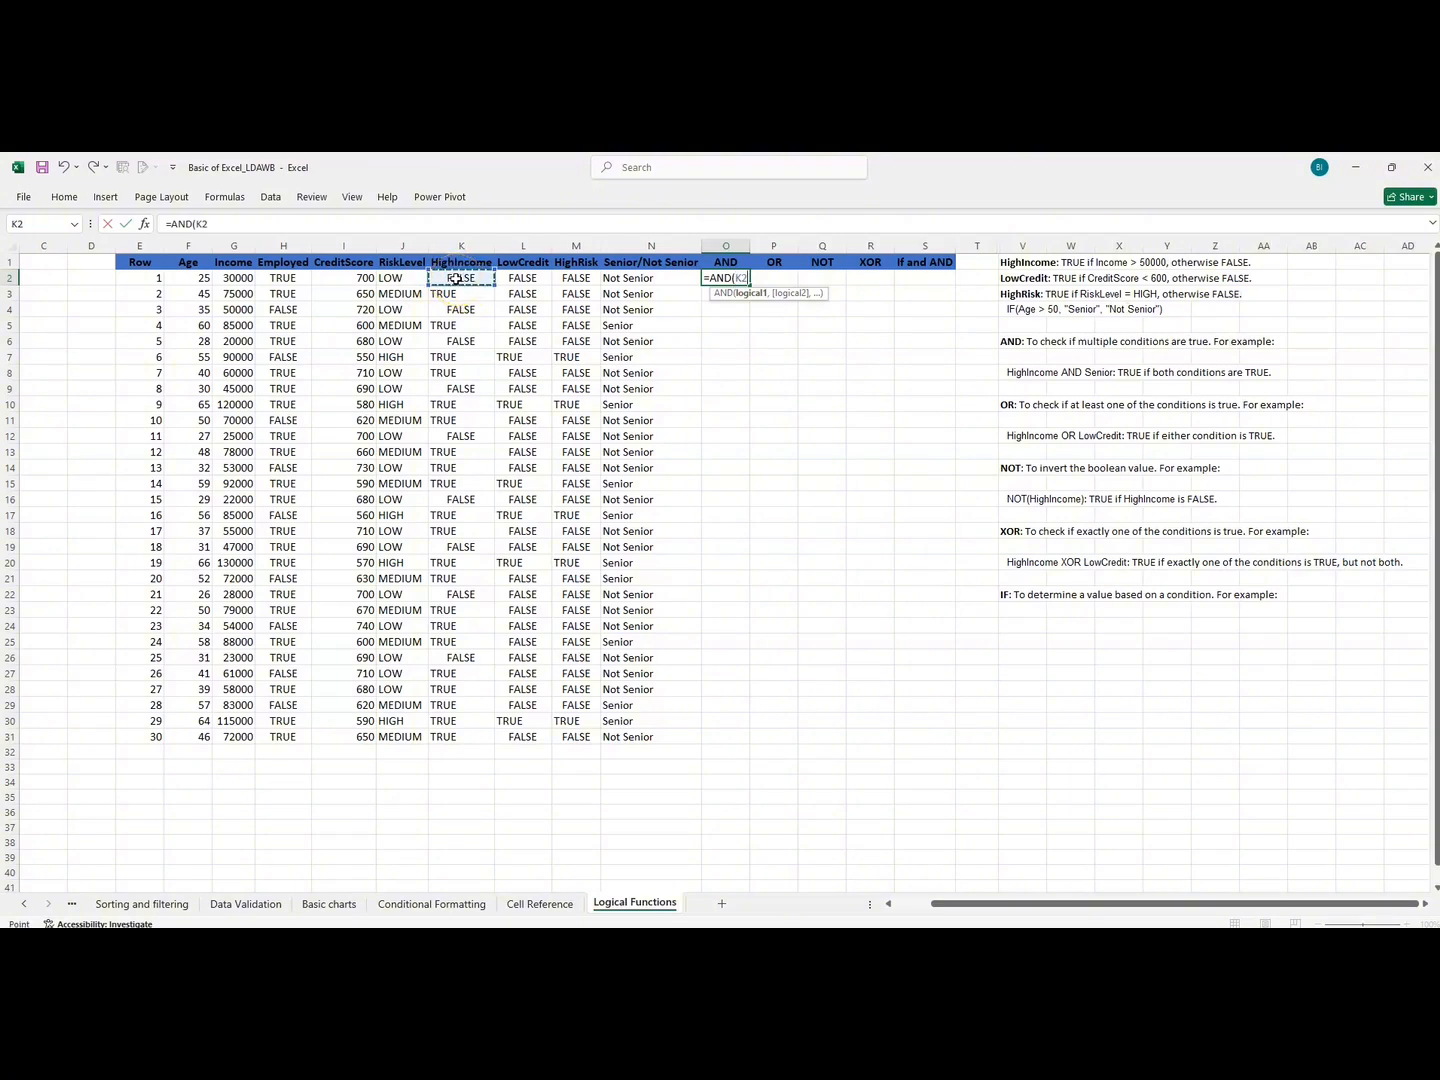
{"action": "type", "text": "=\"TRUE"}
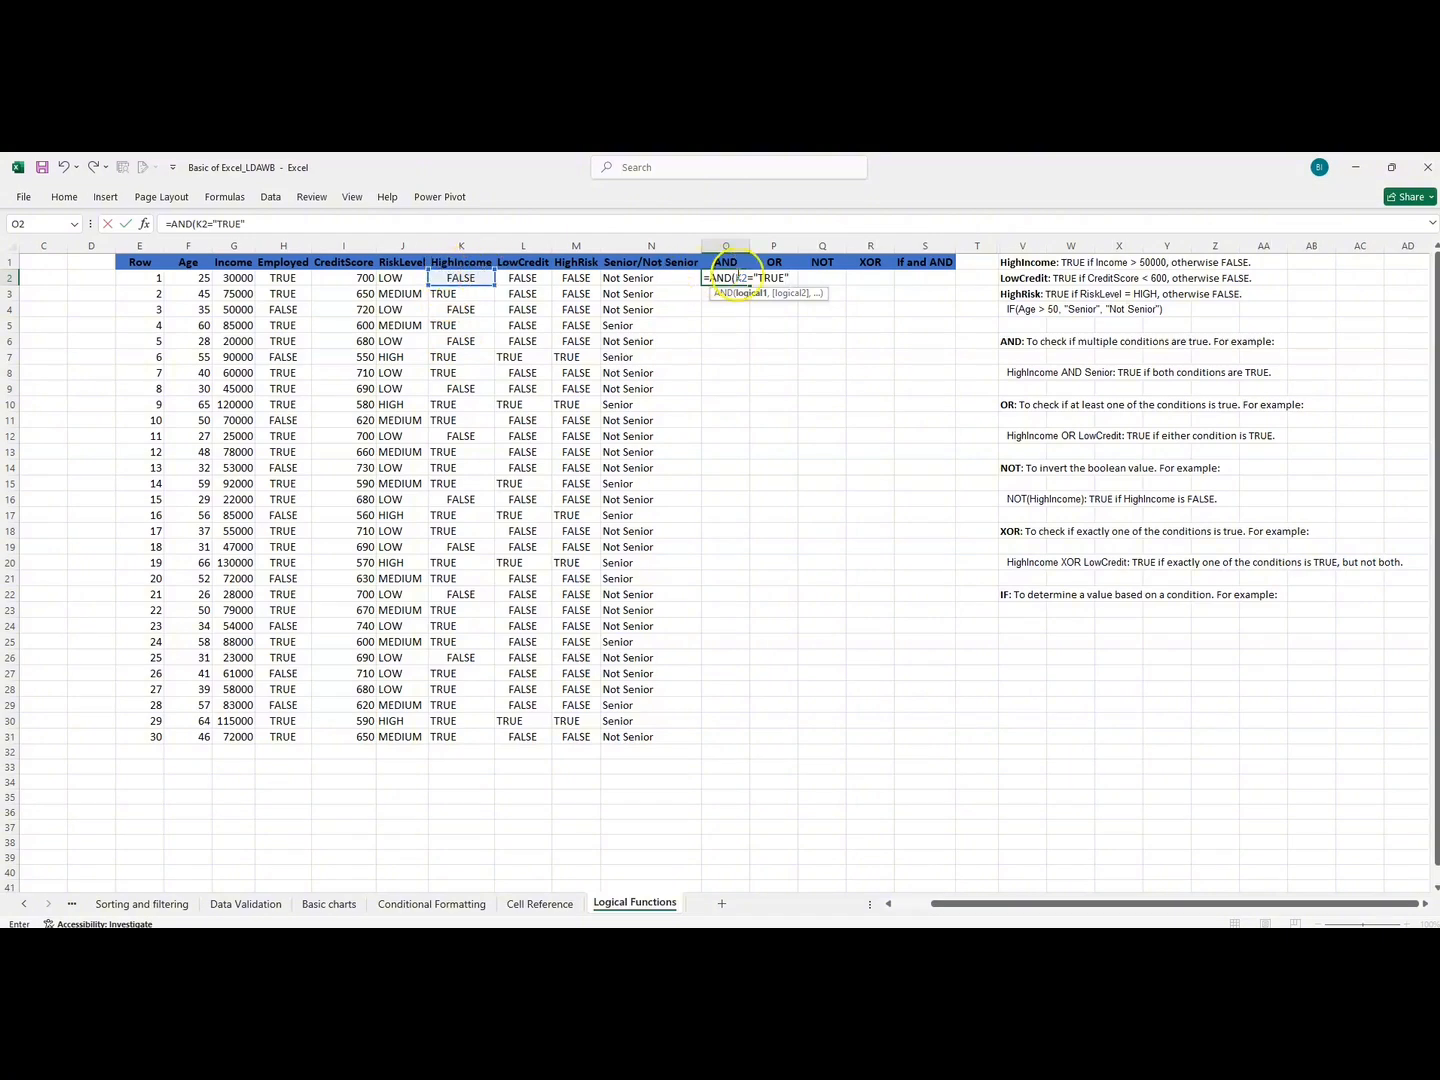
{"action": "type", "text": ","}
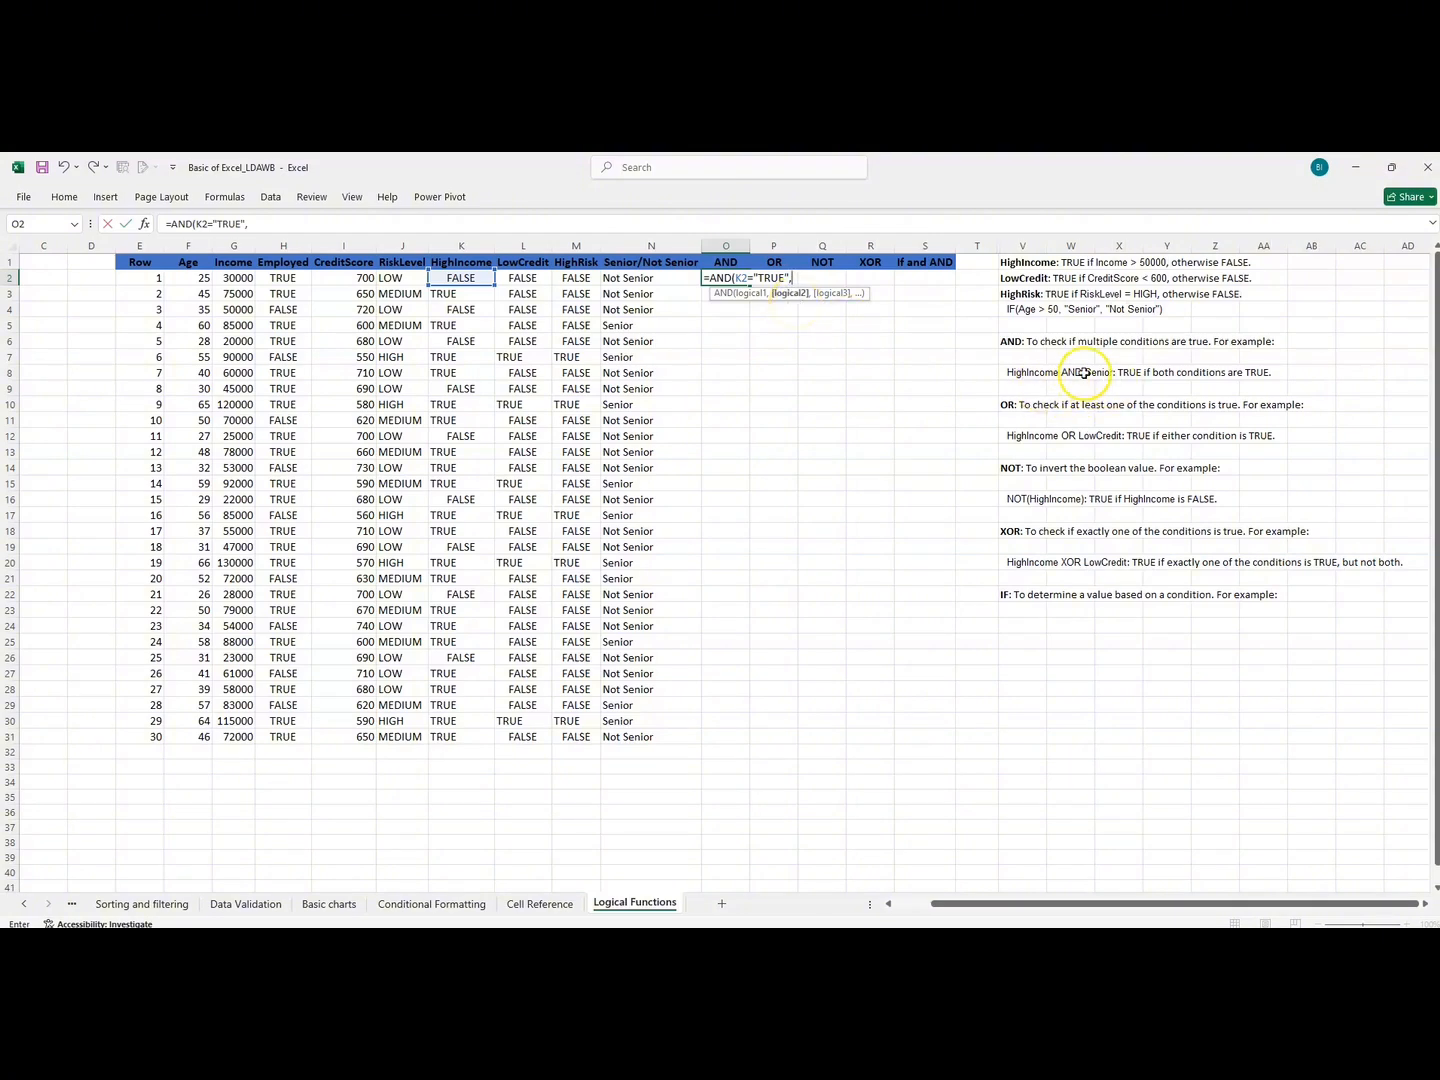
Complete the AND formula in O2 with N2="Senior" as the second condition.
{"action": "left_click", "coordinate": [623, 280]}
{"action": "type", "text": "="}
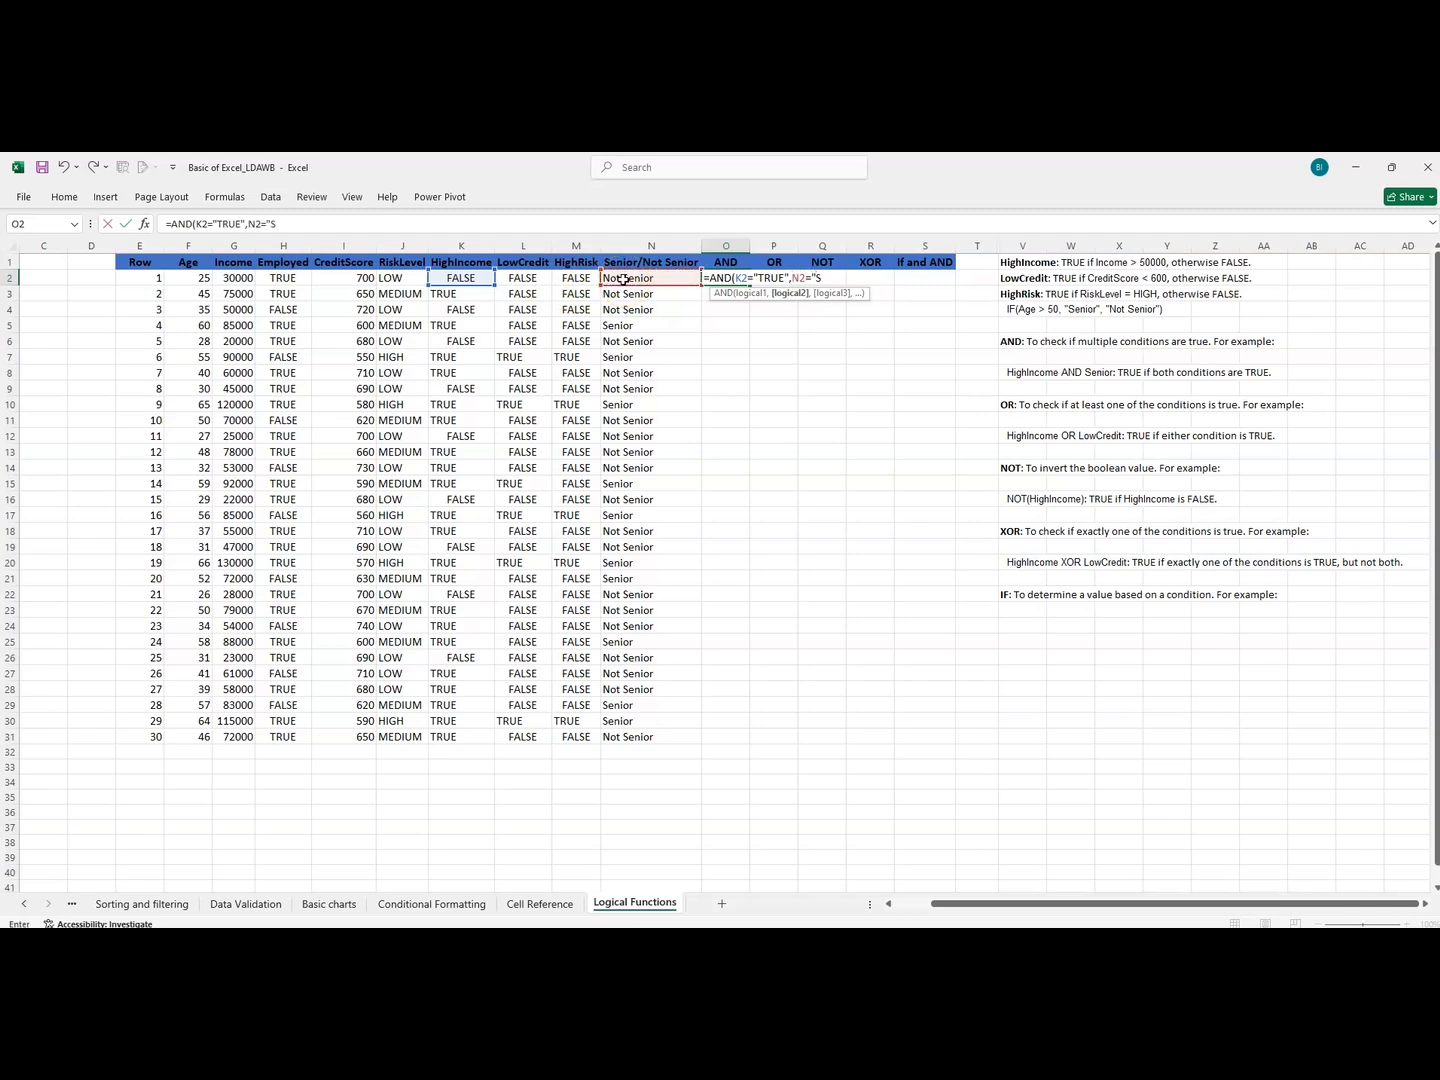
{"action": "type", "text": "\"Senior\")"}
{"action": "key", "text": "BackSpace"}
{"action": "type", "text": ")"}
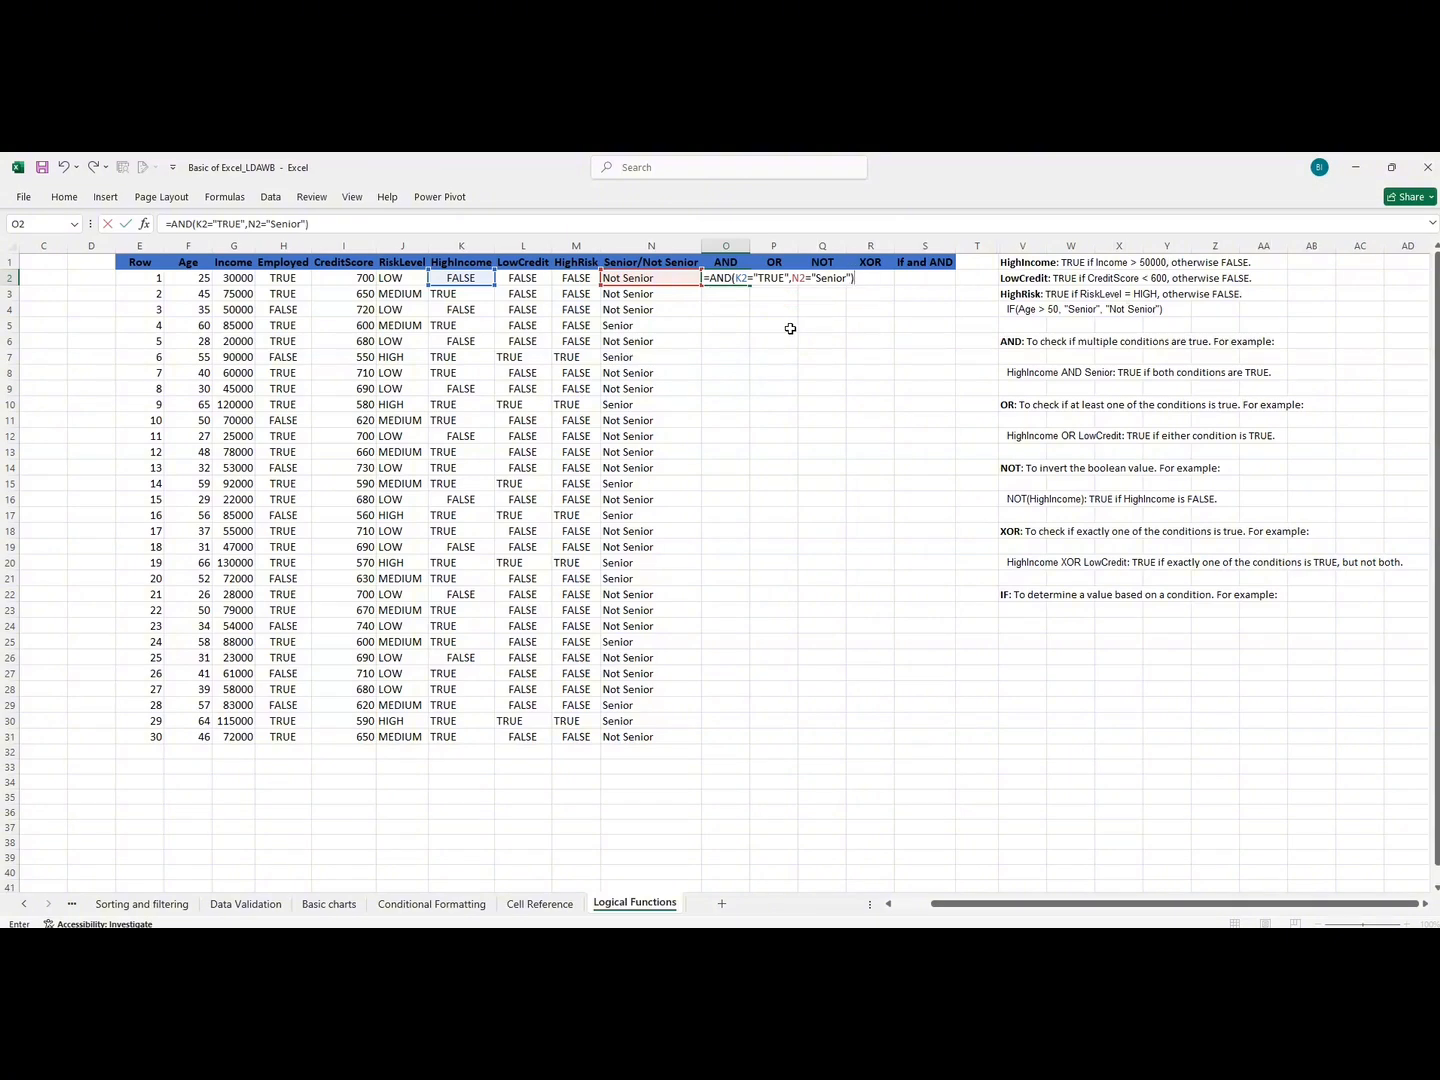
{"action": "key", "text": "Return"}
Fill the AND formula from O2 down to O31 and compare the first results with their HighIncome and Senior/Not Senior values.
{"action": "left_click", "coordinate": [733, 280]}
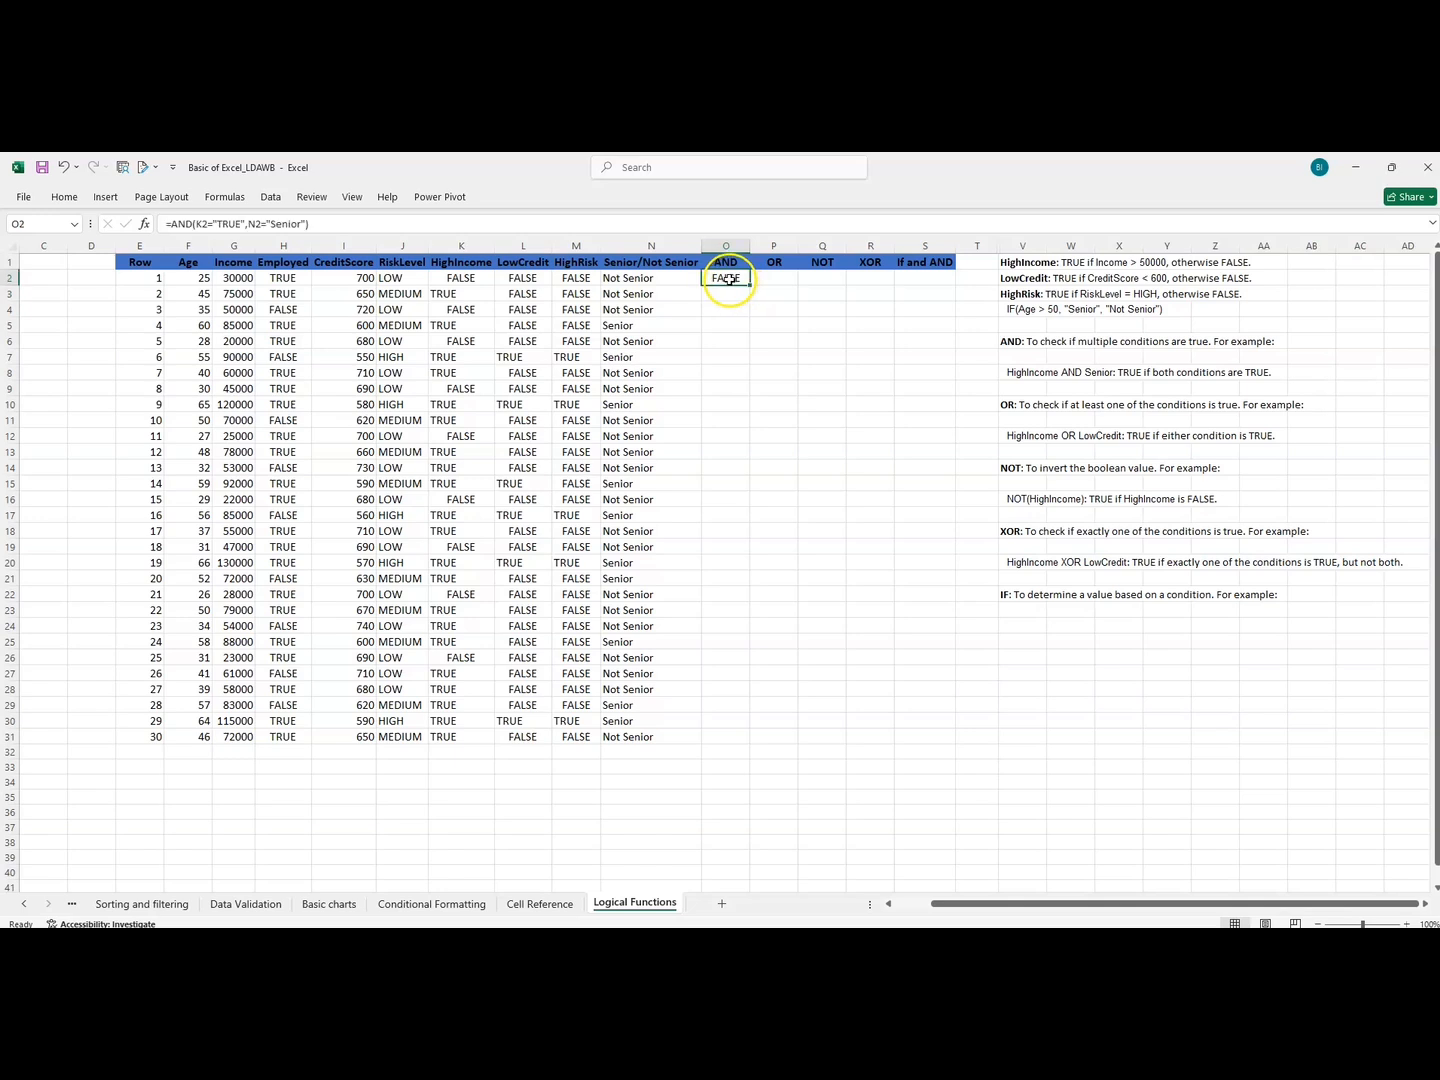
{"action": "double_click", "coordinate": [747, 284]}
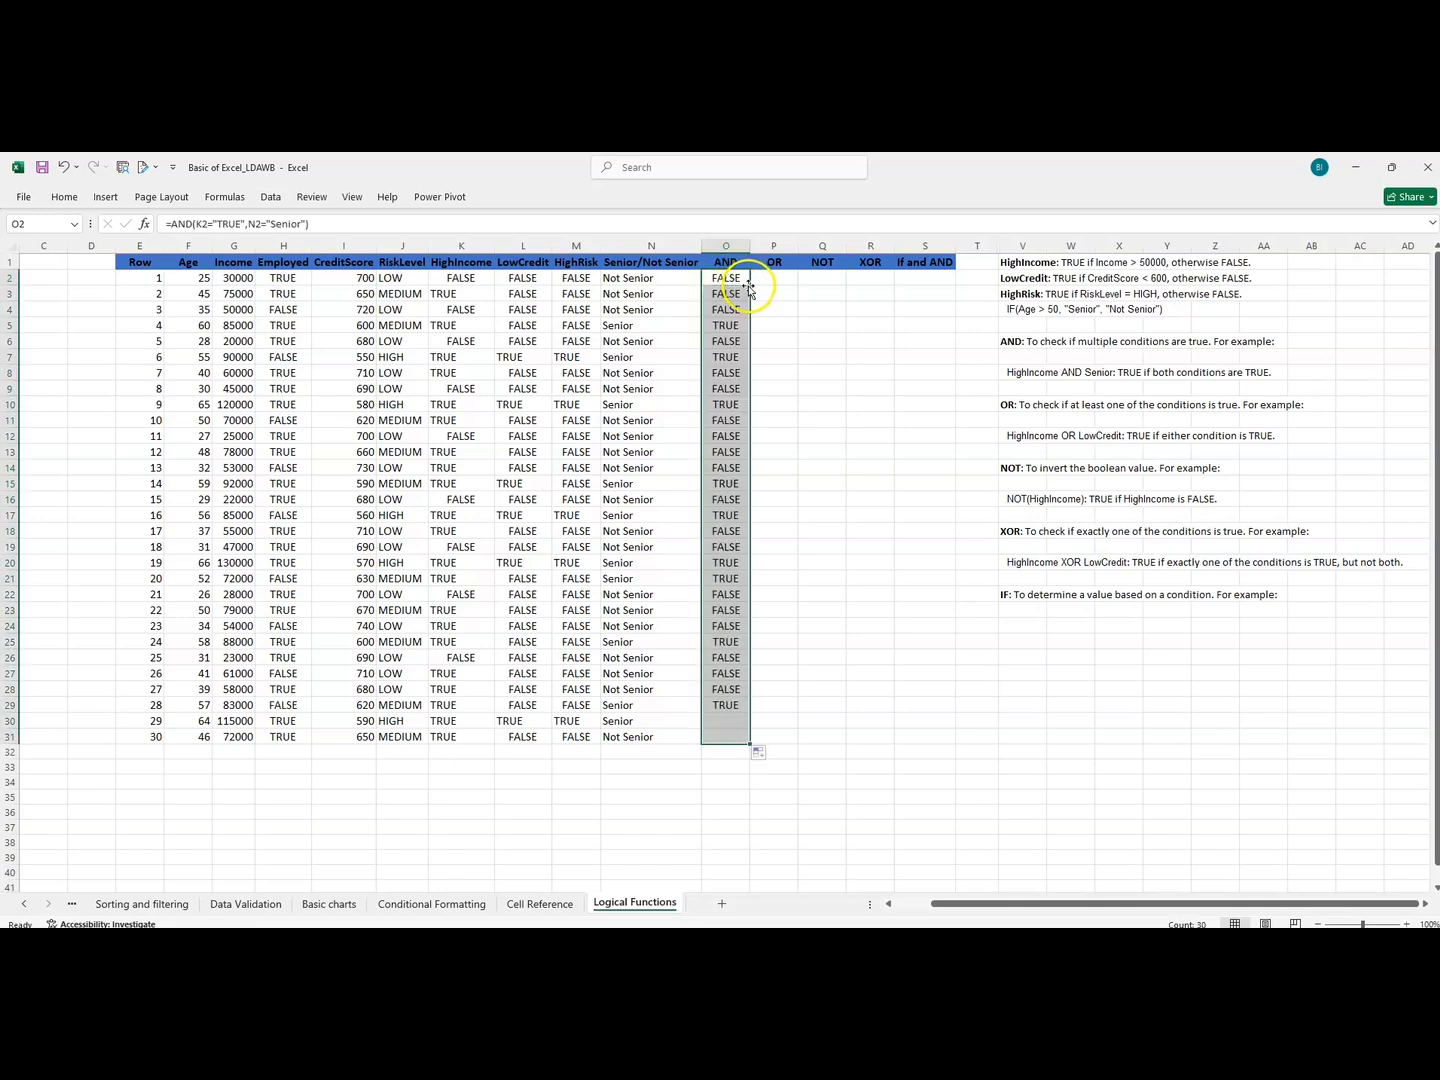
{"action": "left_click", "coordinate": [717, 283]}
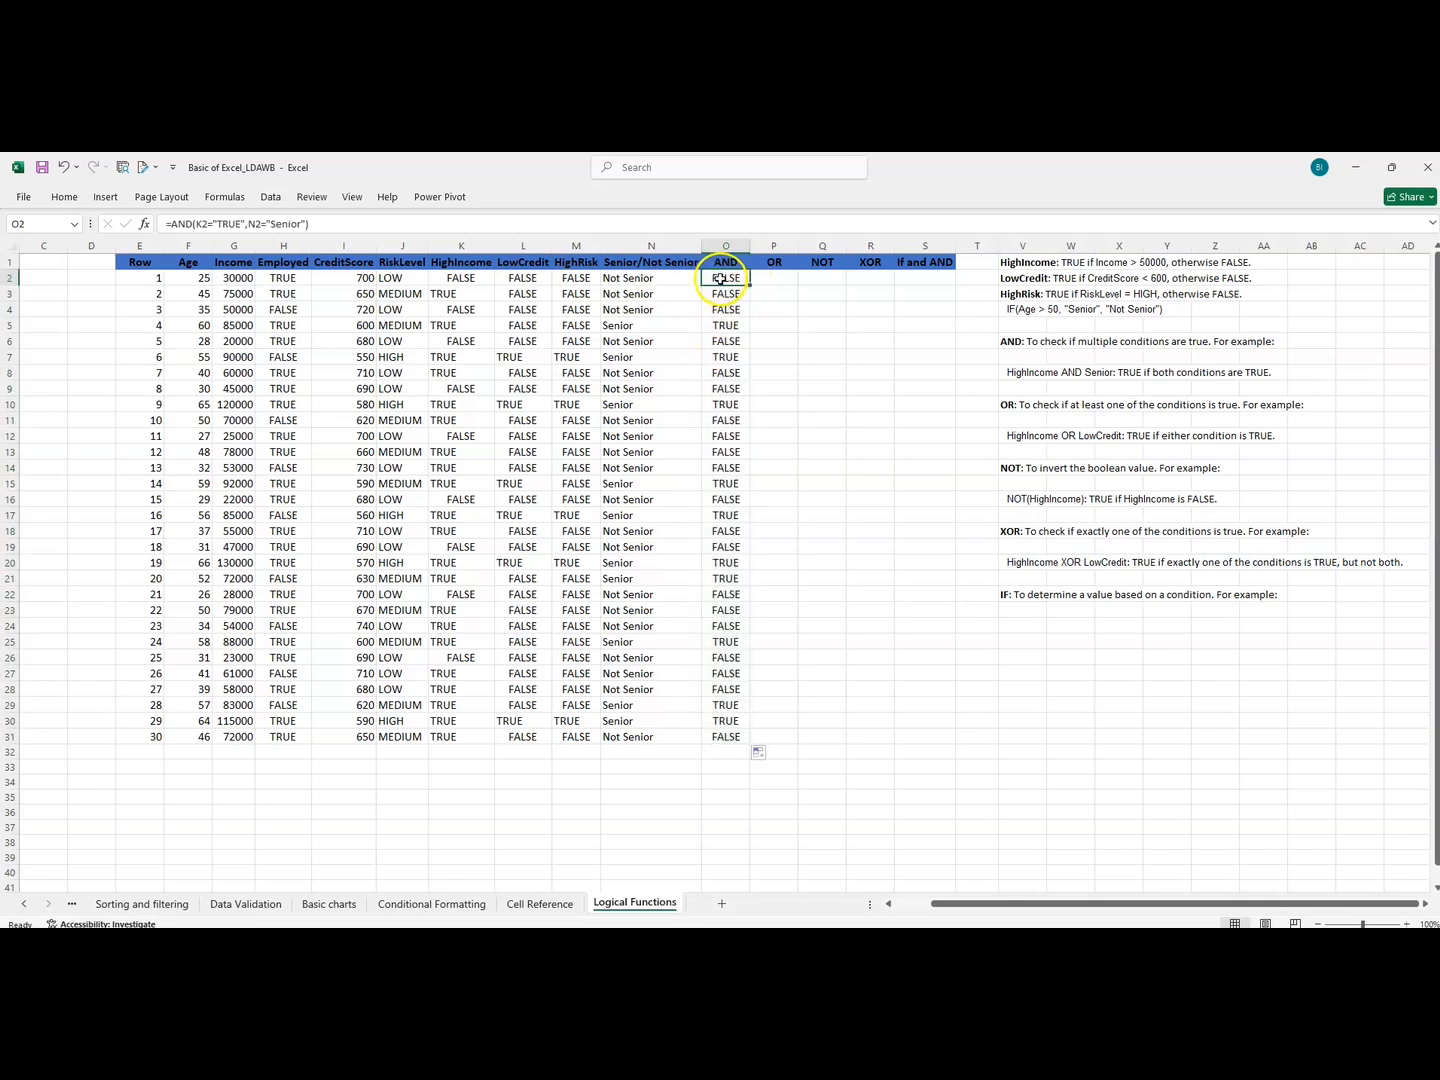
{"action": "left_click_drag", "start_coordinate": [718, 283], "coordinate": [441, 281]}
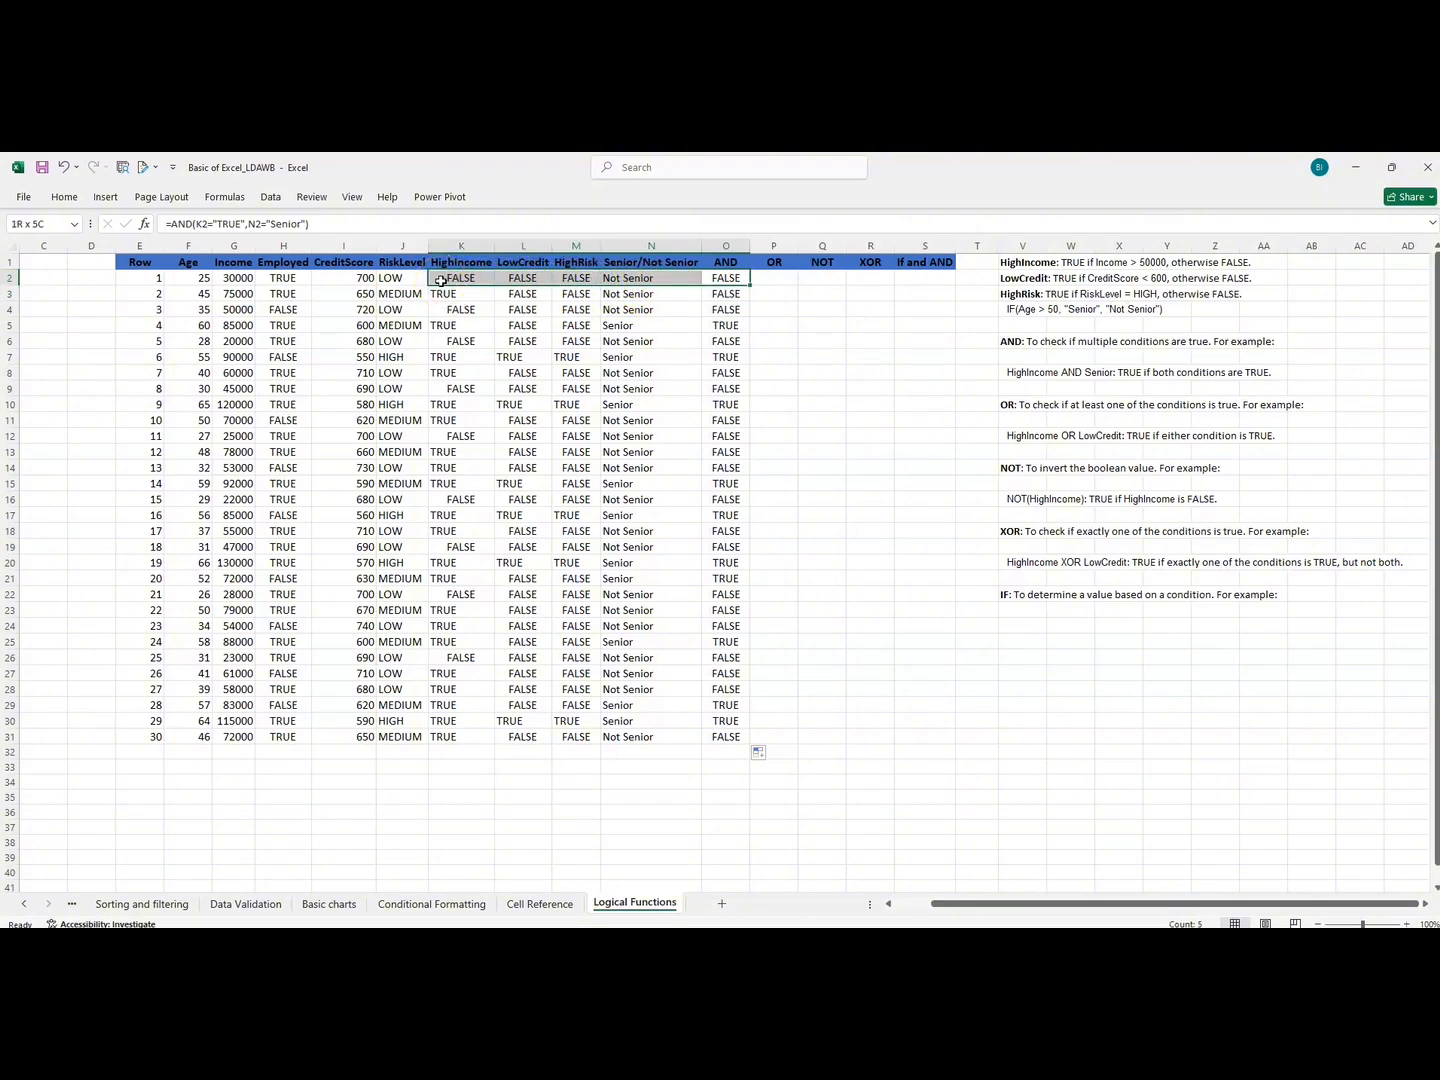
{"action": "left_click_drag", "start_coordinate": [444, 281], "coordinate": [621, 277]}
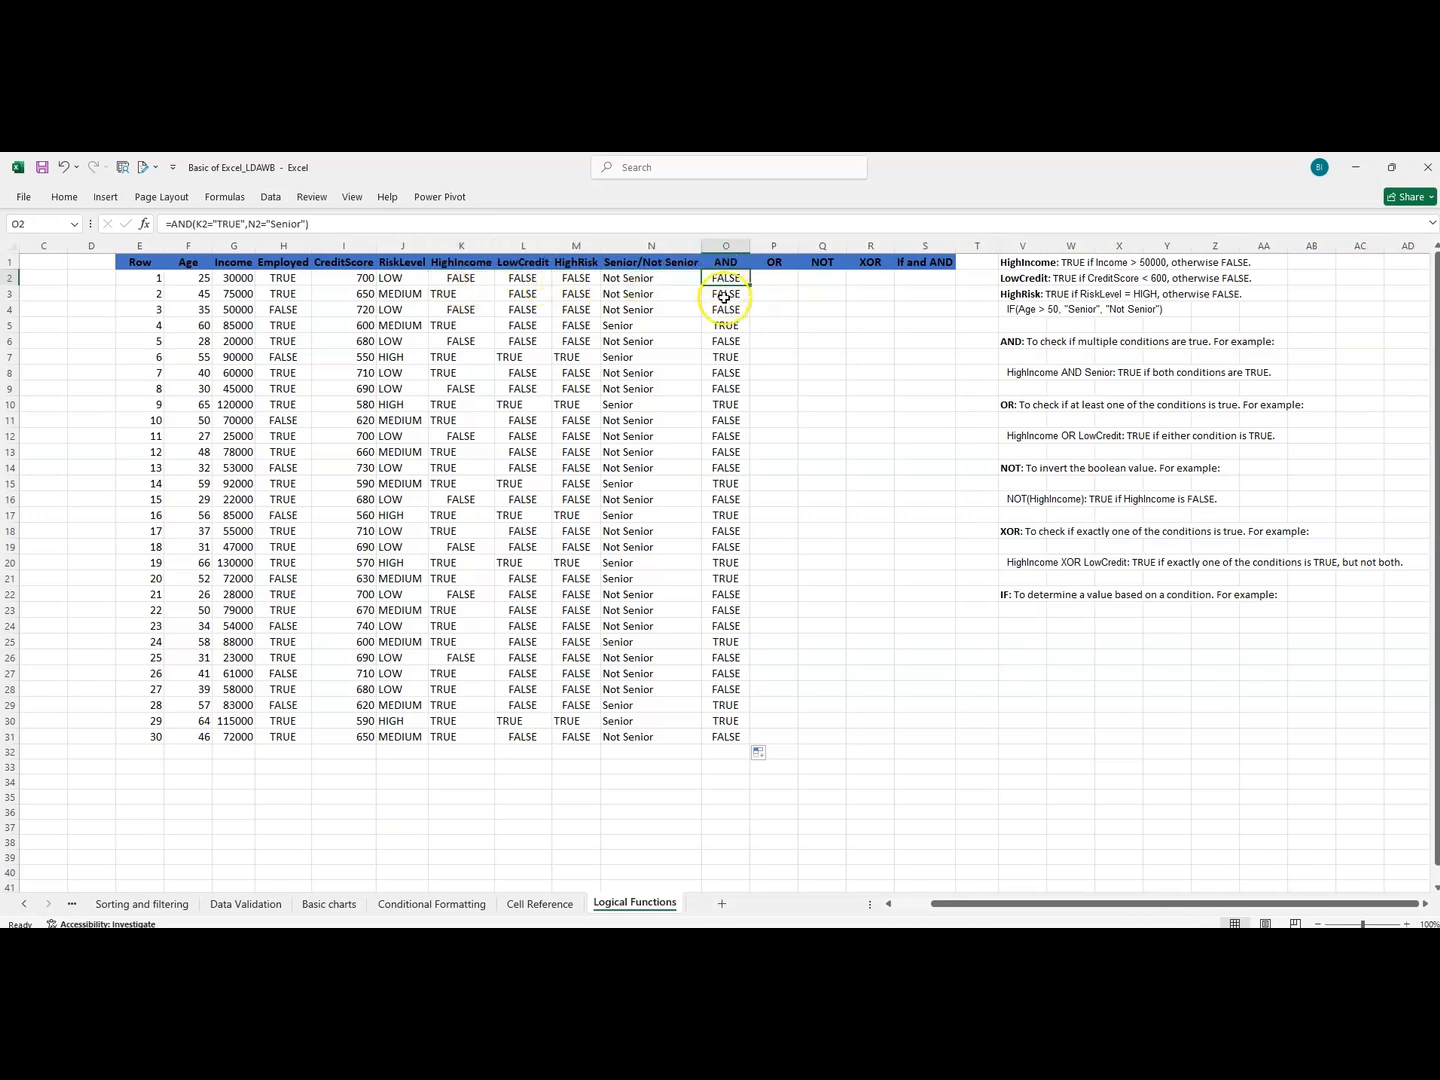
{"action": "left_click_drag", "start_coordinate": [728, 294], "coordinate": [459, 291]}
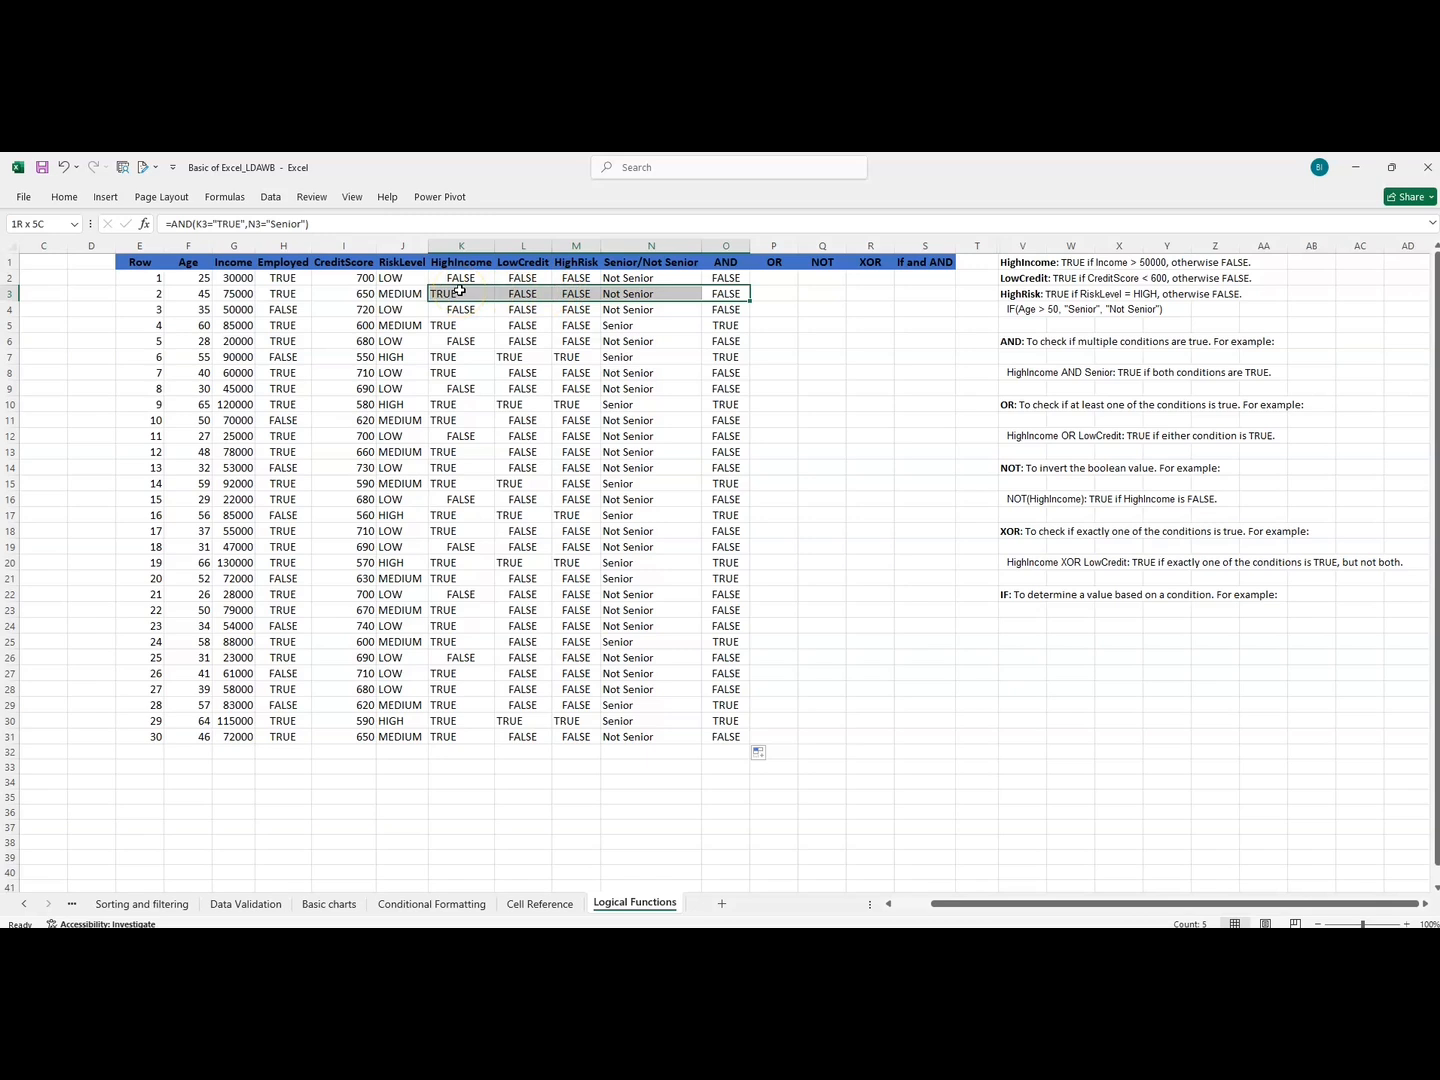
{"action": "left_click_drag", "start_coordinate": [460, 291], "coordinate": [461, 291]}
{"action": "left_click", "coordinate": [714, 292]}
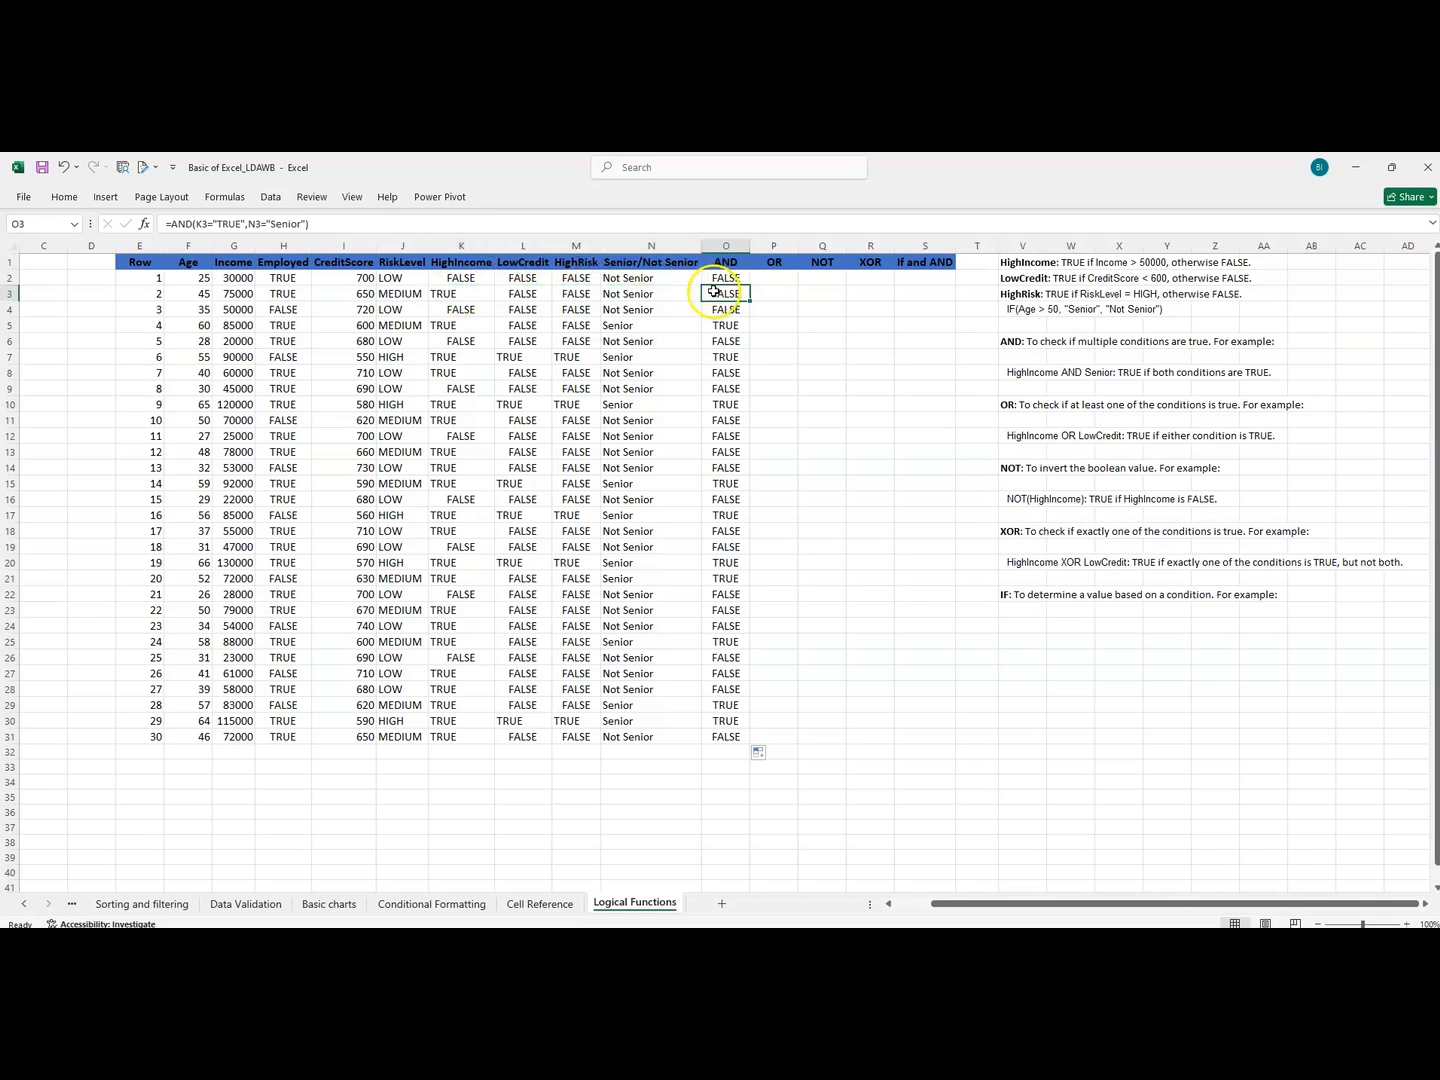
{"action": "left_click_drag", "start_coordinate": [714, 276], "coordinate": [722, 372]}
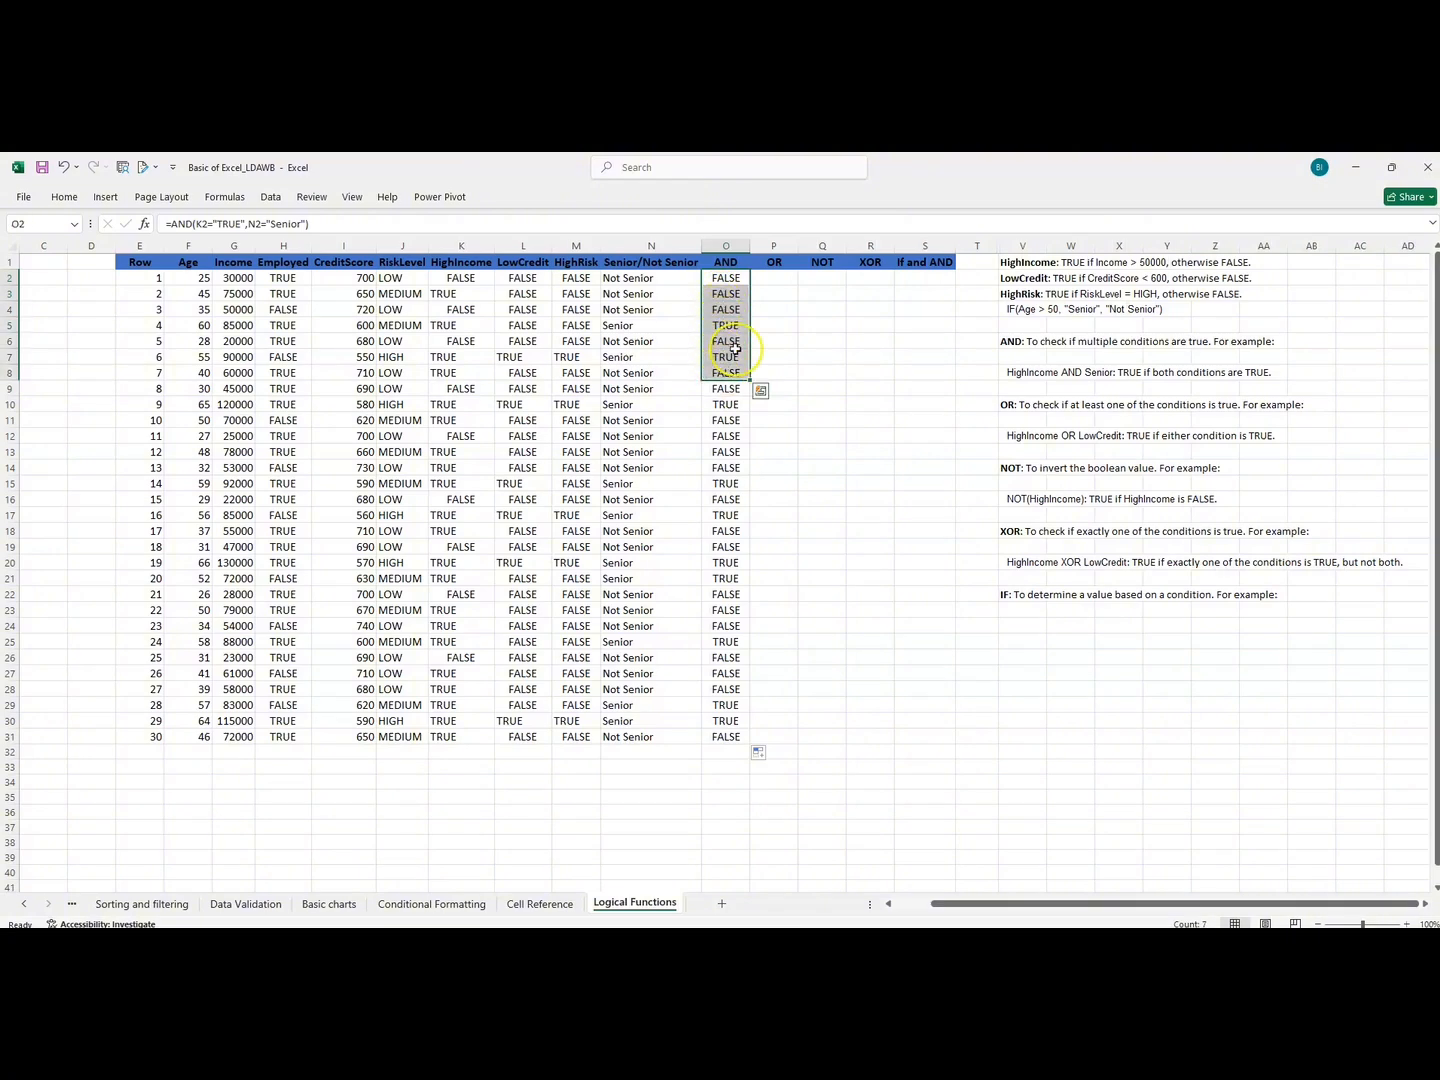
Check the OR rule and start an OR formula in P2 with HighIncome in K2 equal to "TRUE" as the first condition.
{"action": "left_click", "coordinate": [780, 277]}
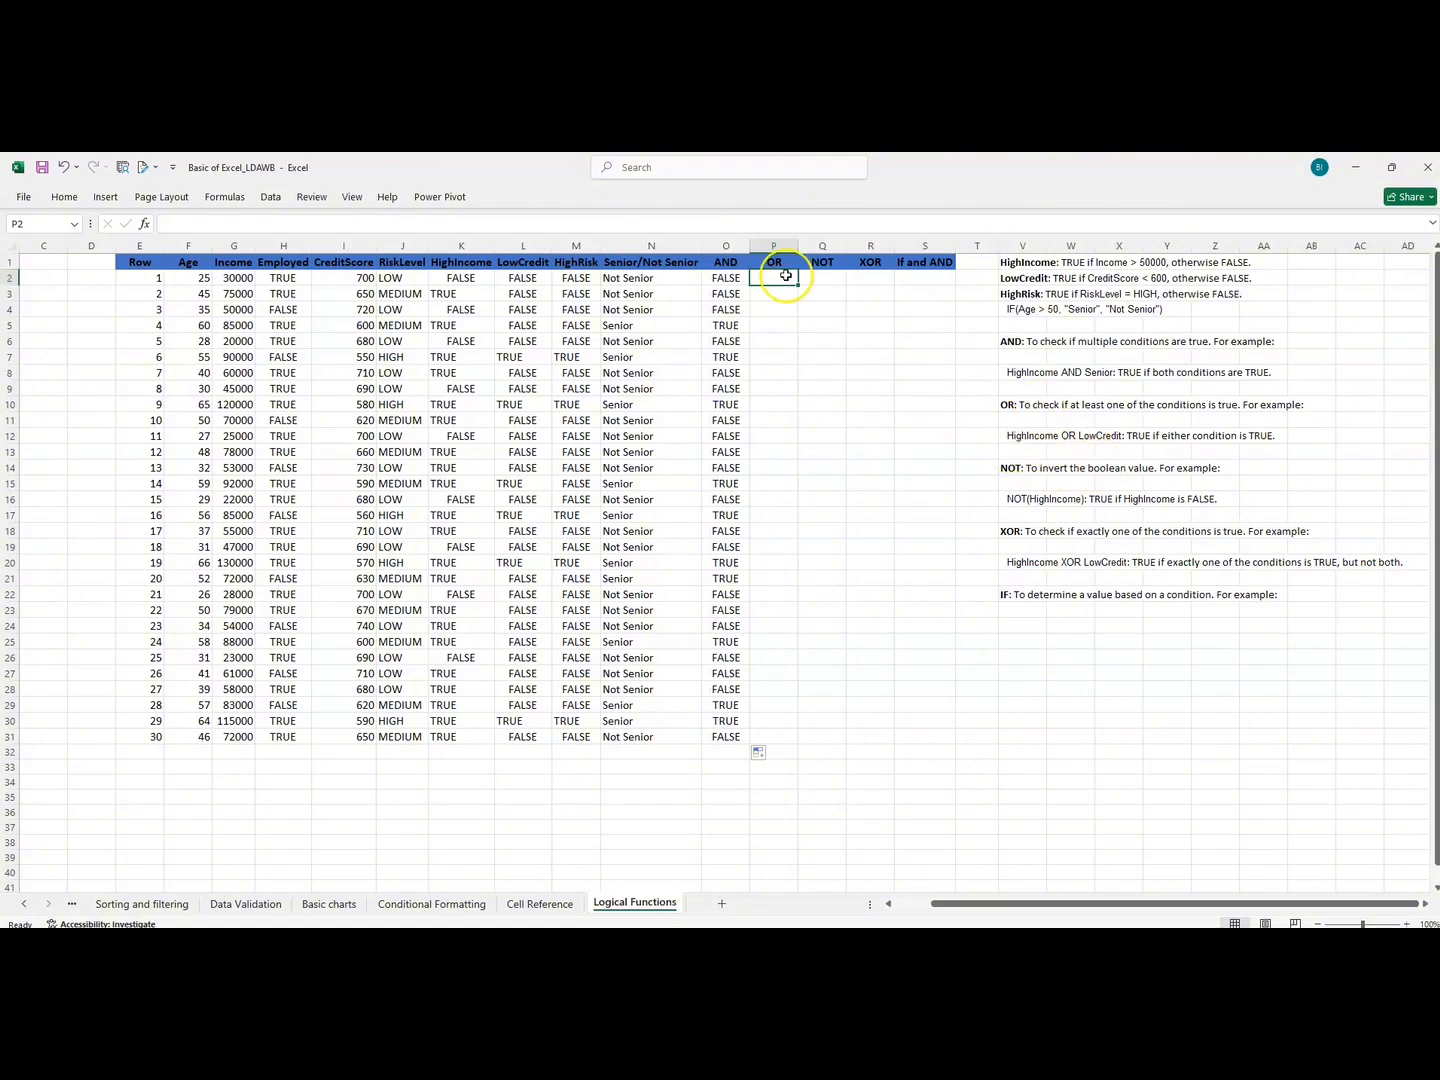
{"action": "left_click", "coordinate": [1016, 436]}
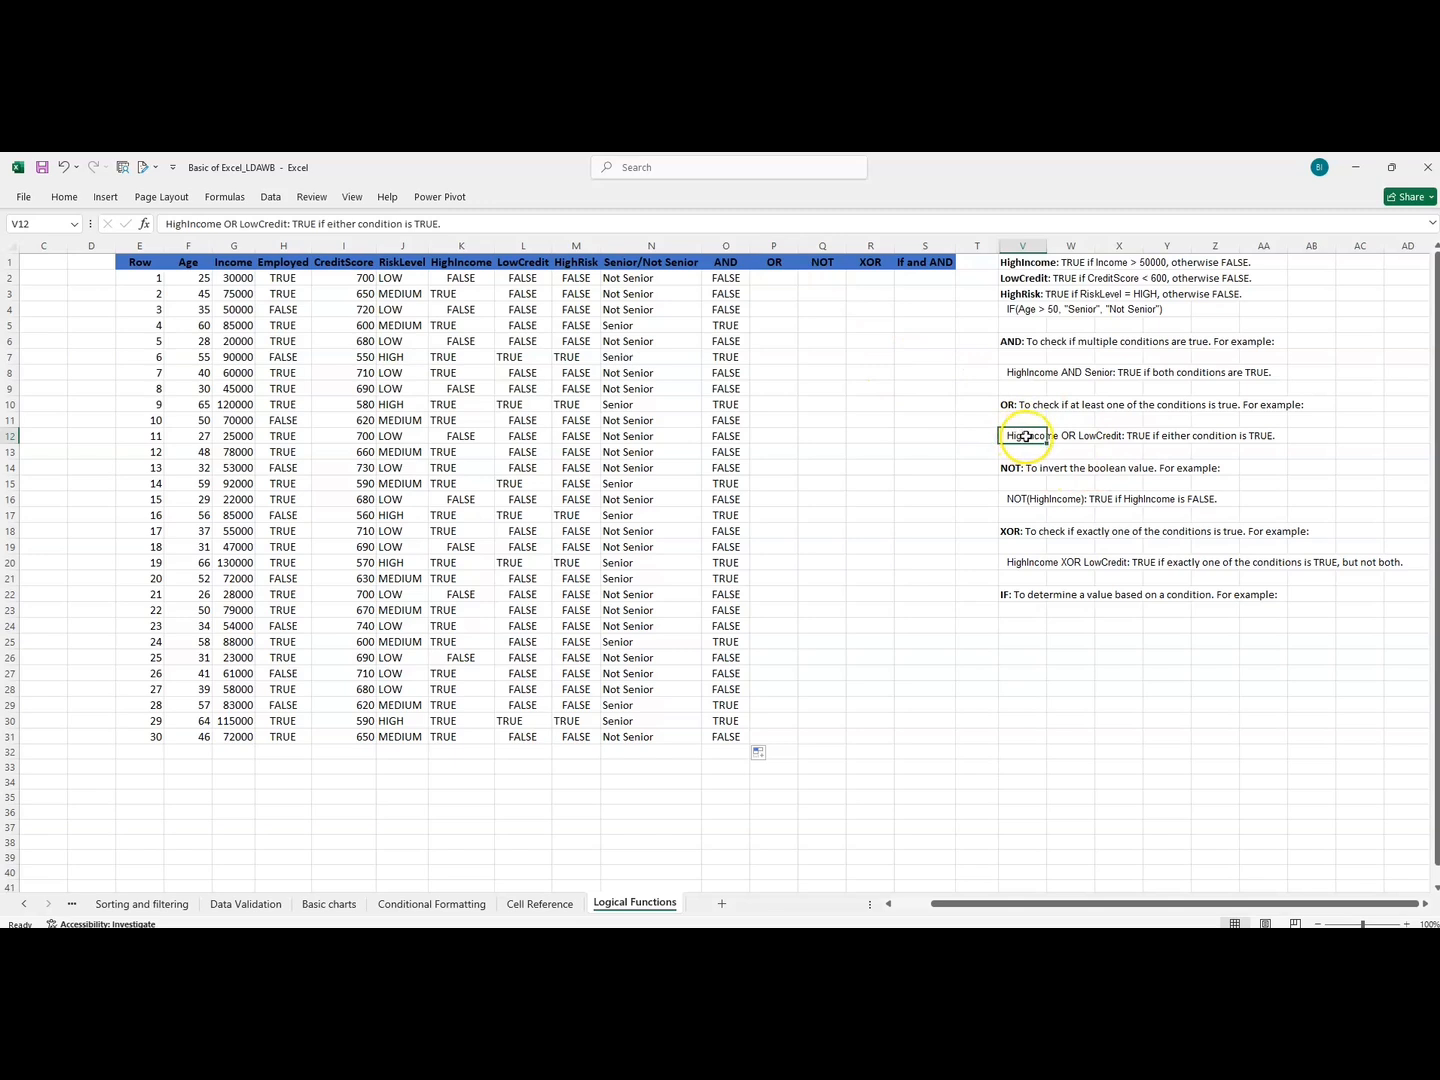
{"action": "left_click", "coordinate": [1110, 436]}
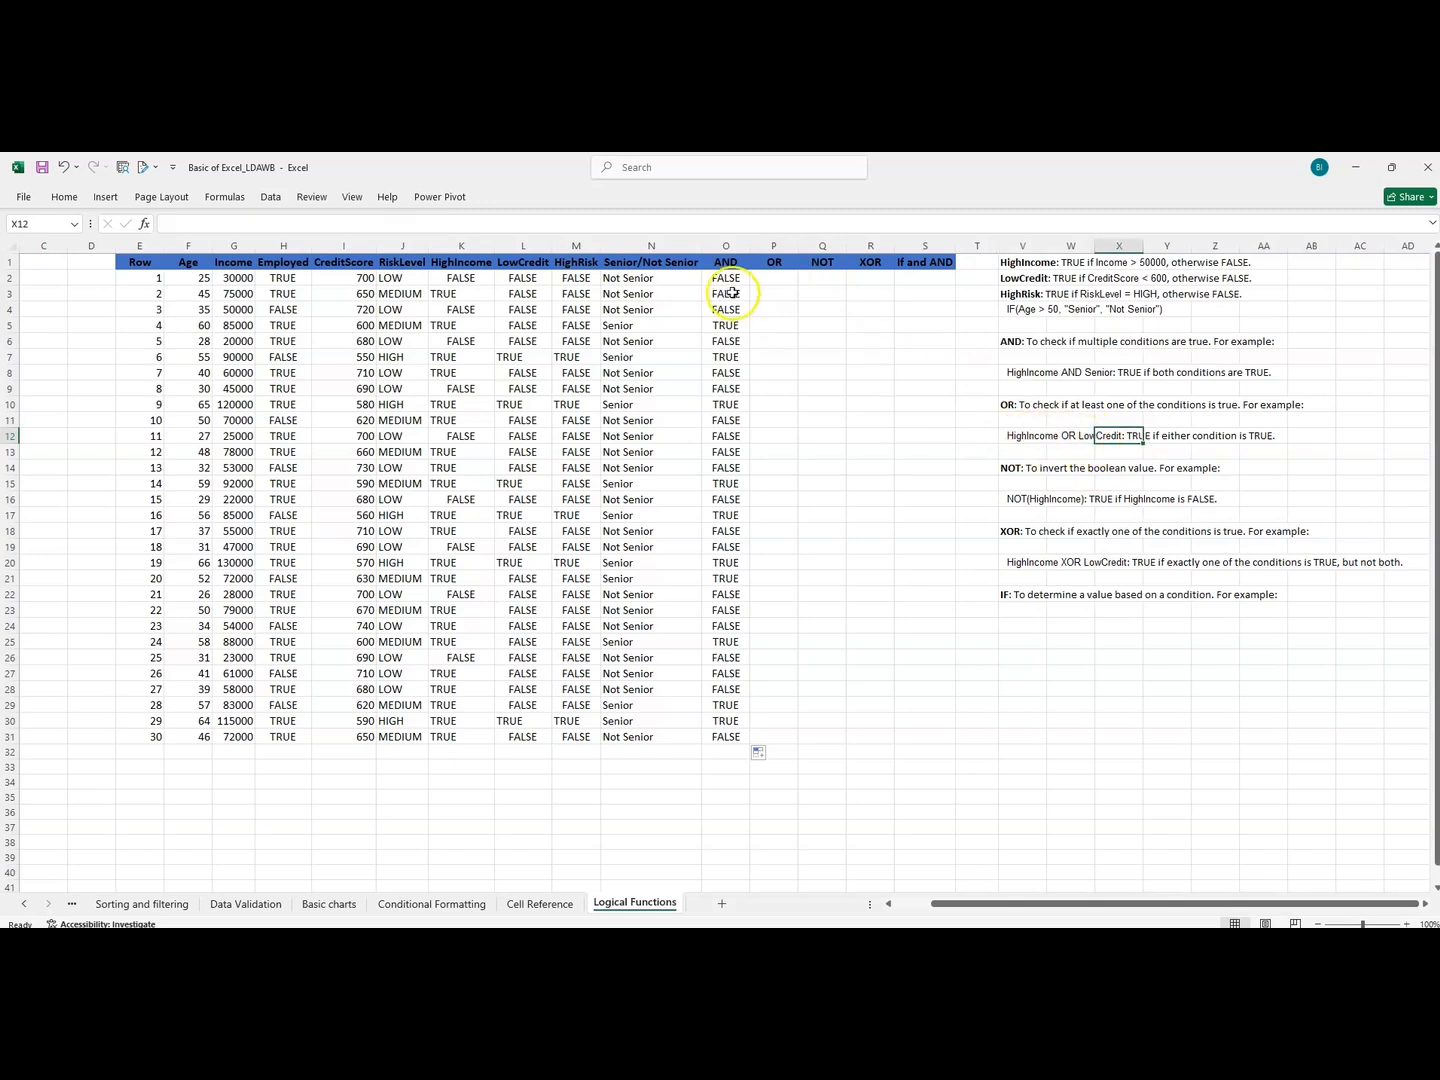
{"action": "left_click", "coordinate": [777, 277]}
{"action": "type", "text": "="}
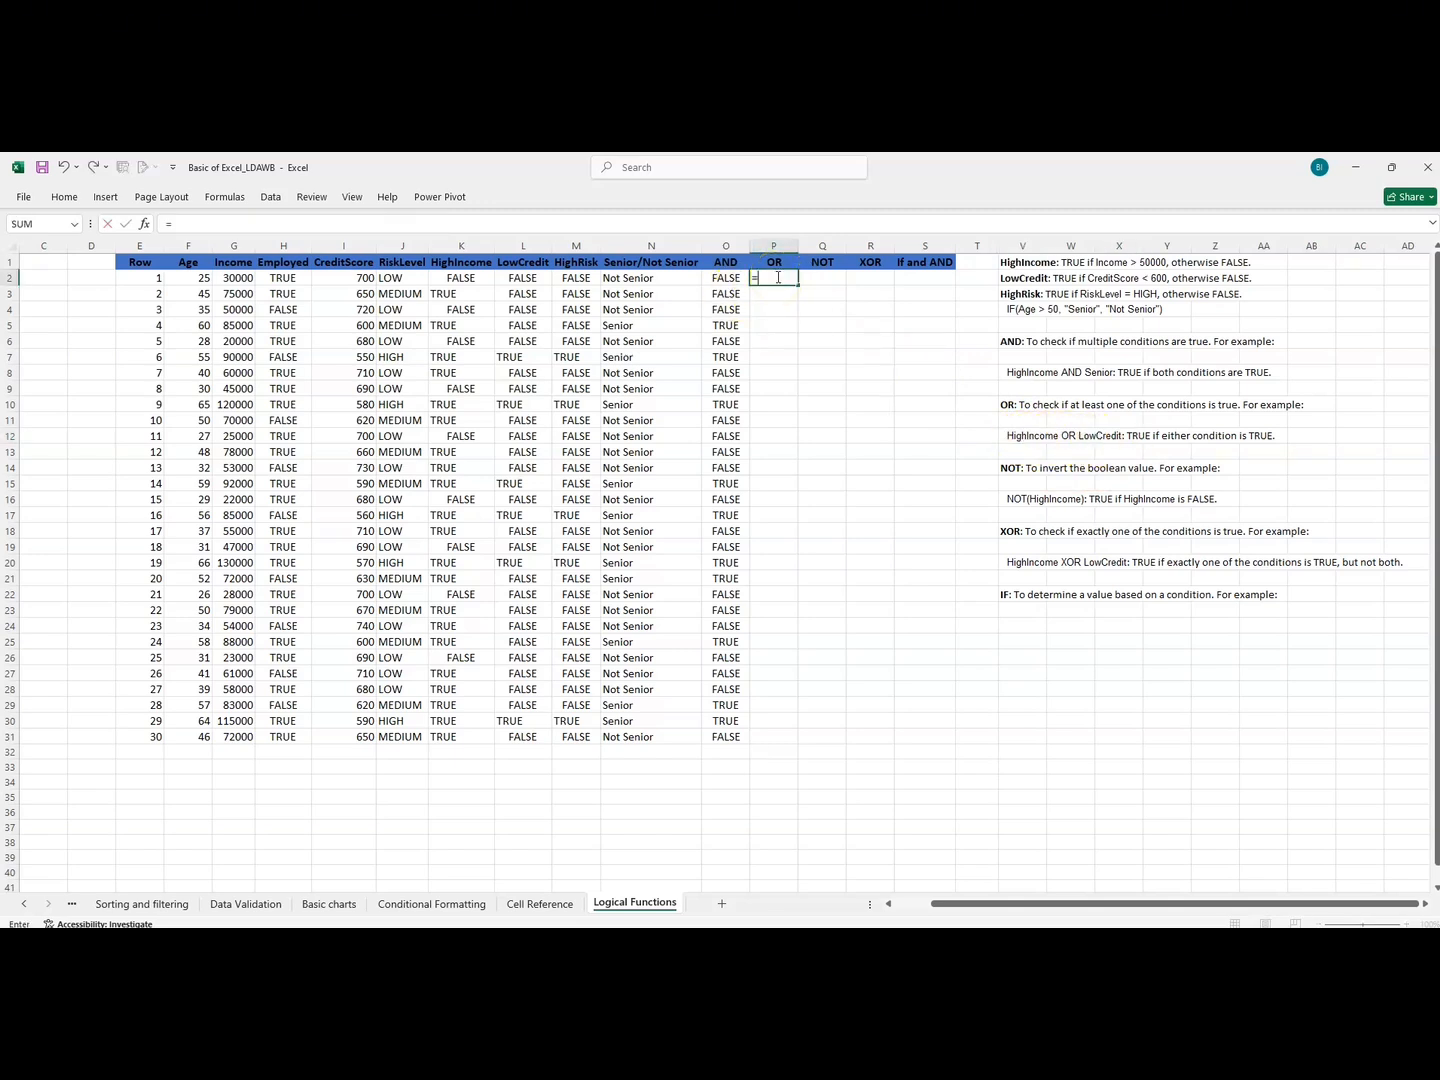
{"action": "type", "text": "OR"}
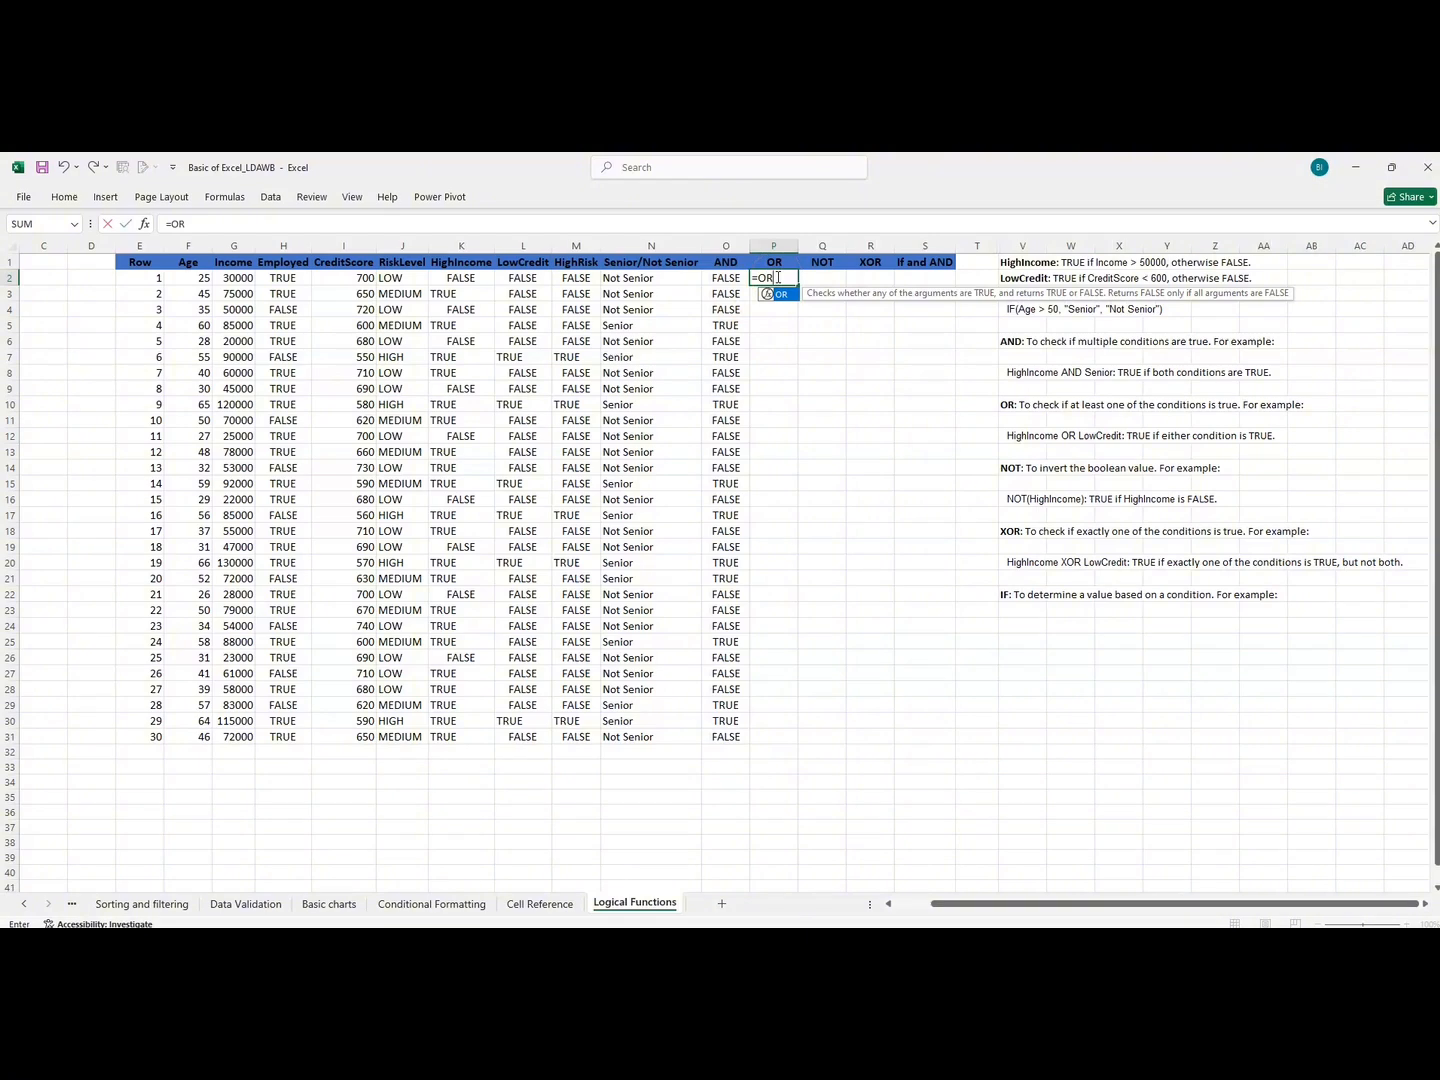
{"action": "type", "text": "("}
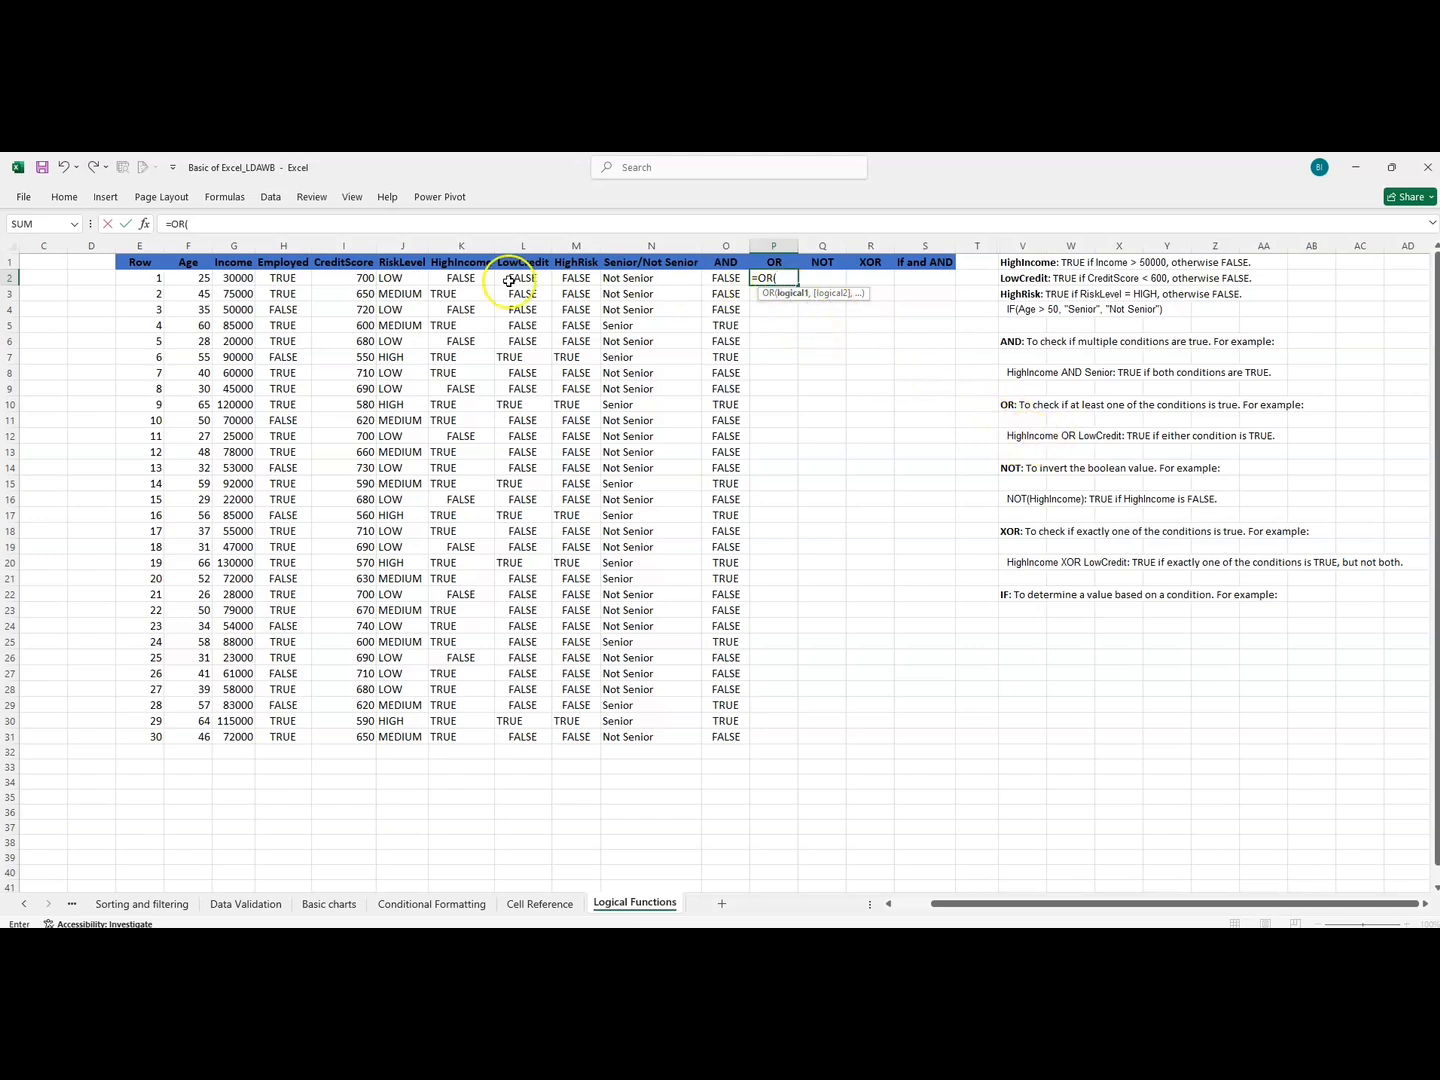
{"action": "left_click", "coordinate": [460, 280]}
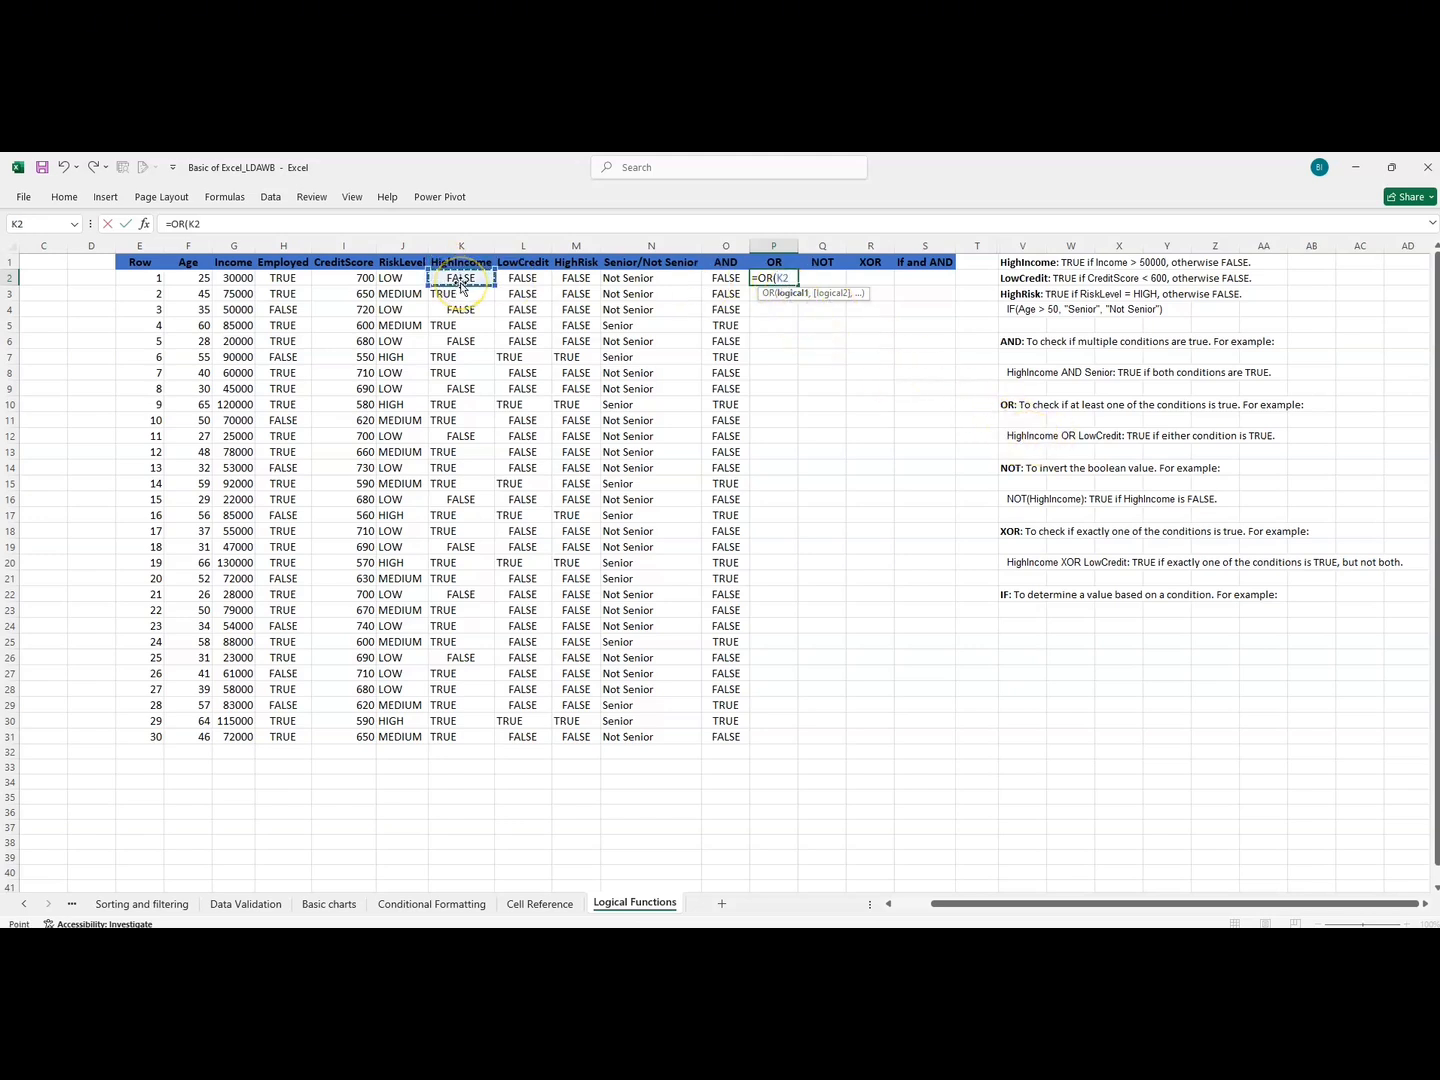
{"action": "type", "text": "=\"TRUE\","}
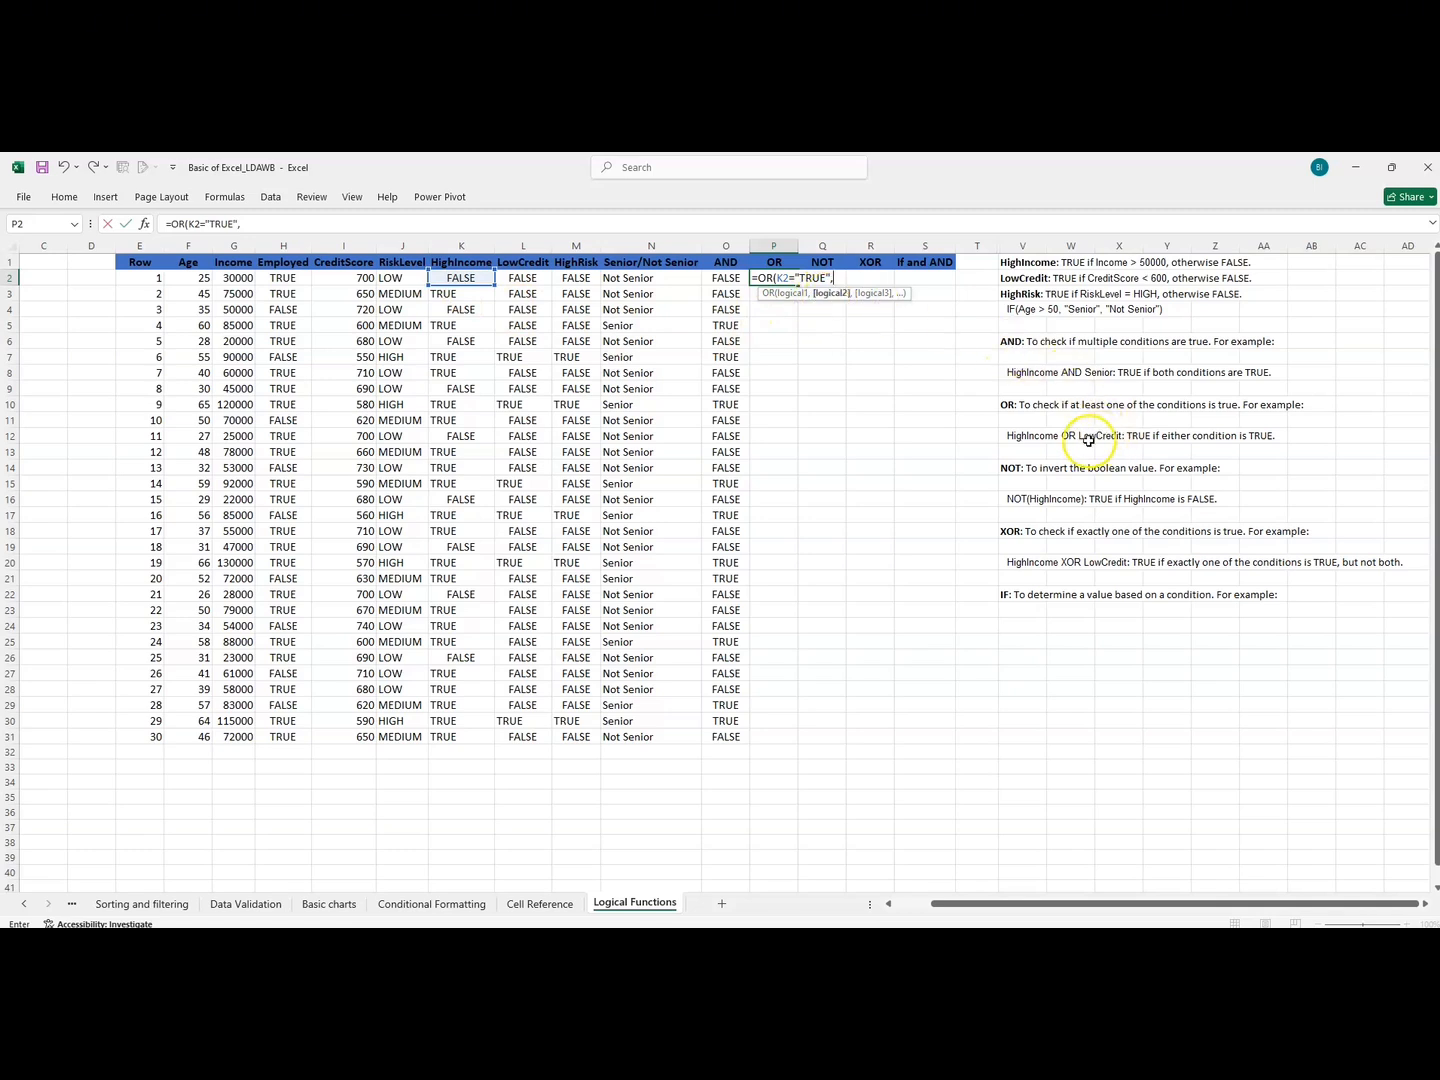
Complete the OR formula in P2 with LowCredit in L2 equal to "TRUE" as the second condition.
{"action": "left_click", "coordinate": [518, 280]}
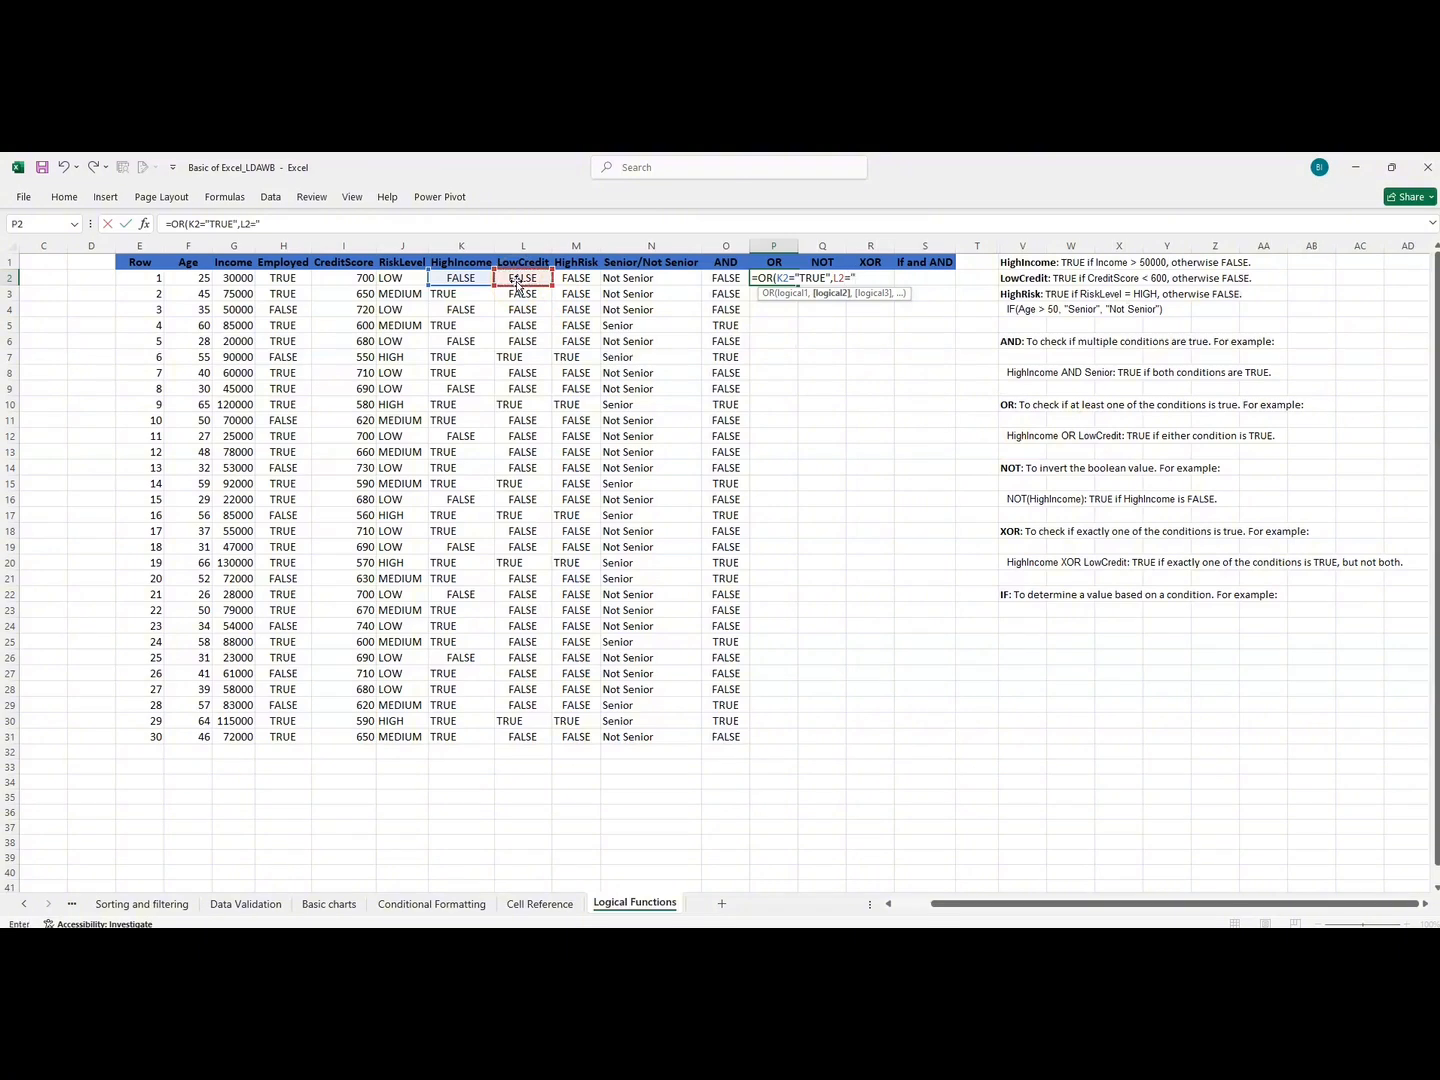
{"action": "type", "text": "=\"TRUE\")"}
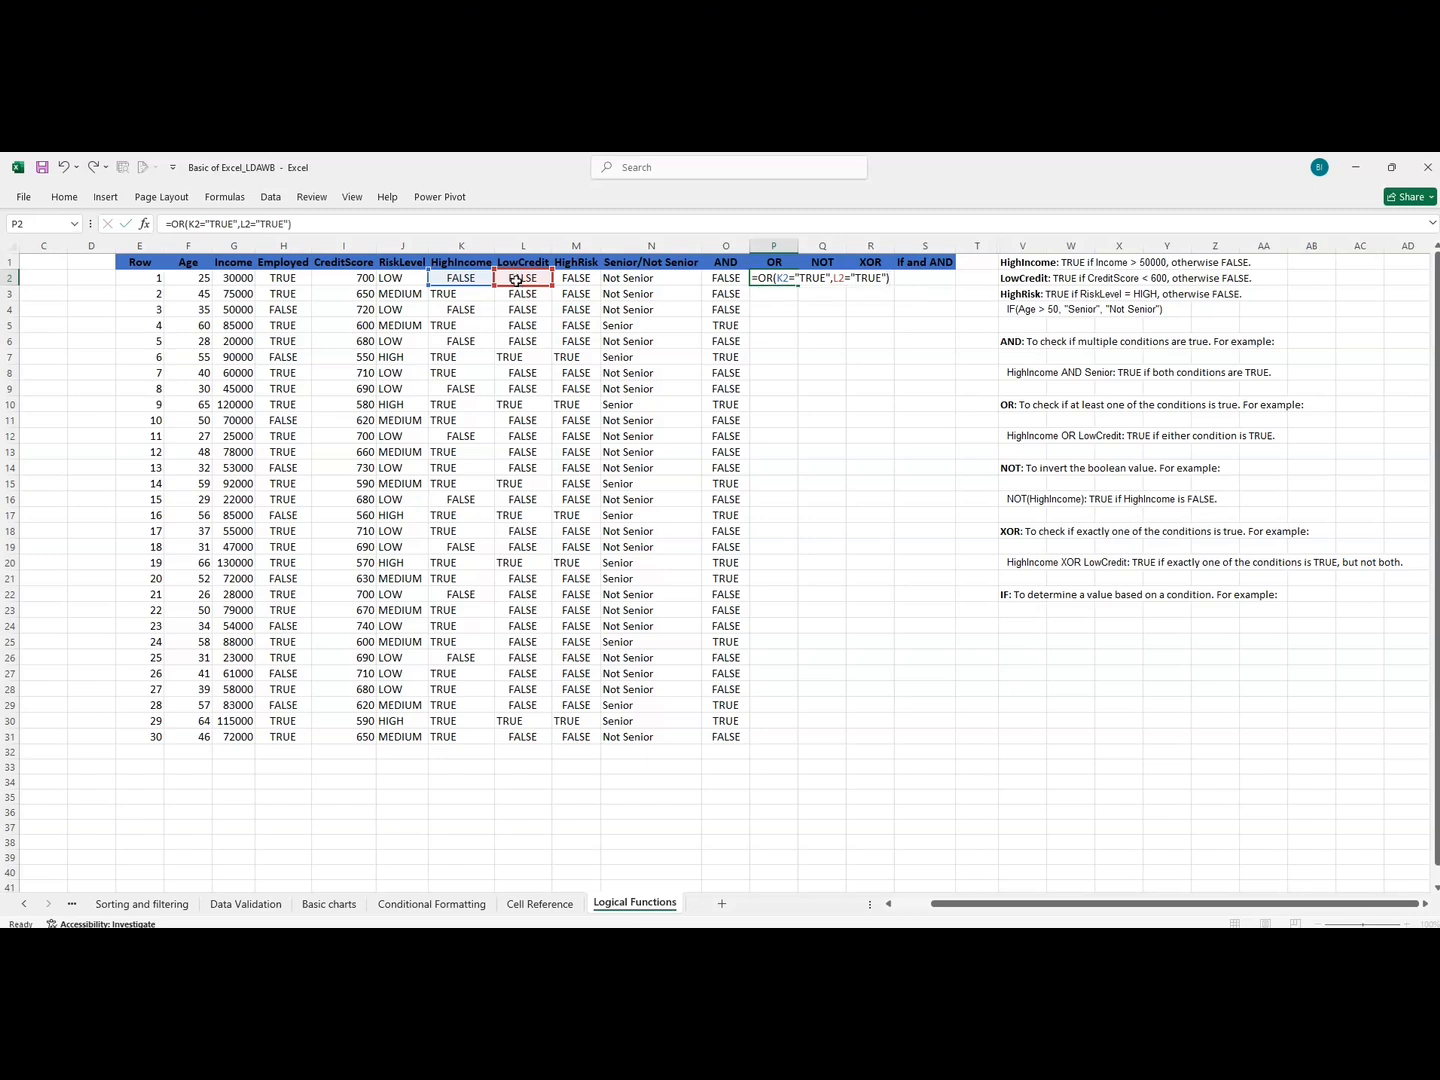
{"action": "key", "text": "Return"}
{"action": "left_click", "coordinate": [658, 287]}
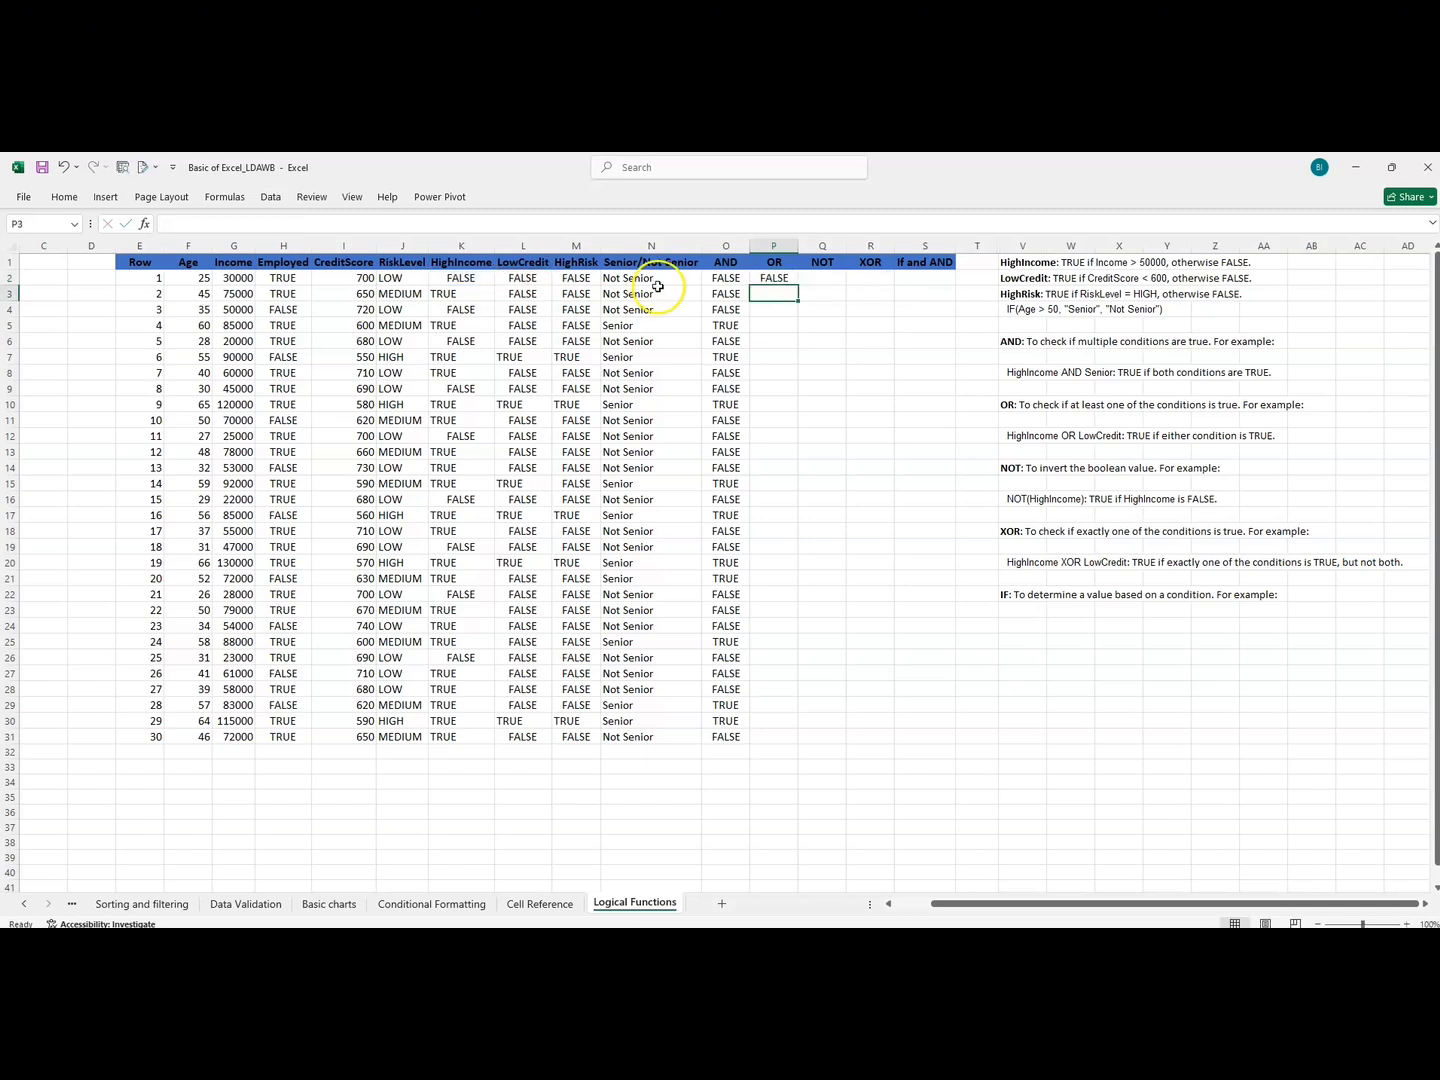
Fill the OR formula from P2 down to P31 and compare the first four results with their HighIncome and LowCredit values.
{"action": "left_click", "coordinate": [778, 281]}
{"action": "double_click", "coordinate": [795, 285]}
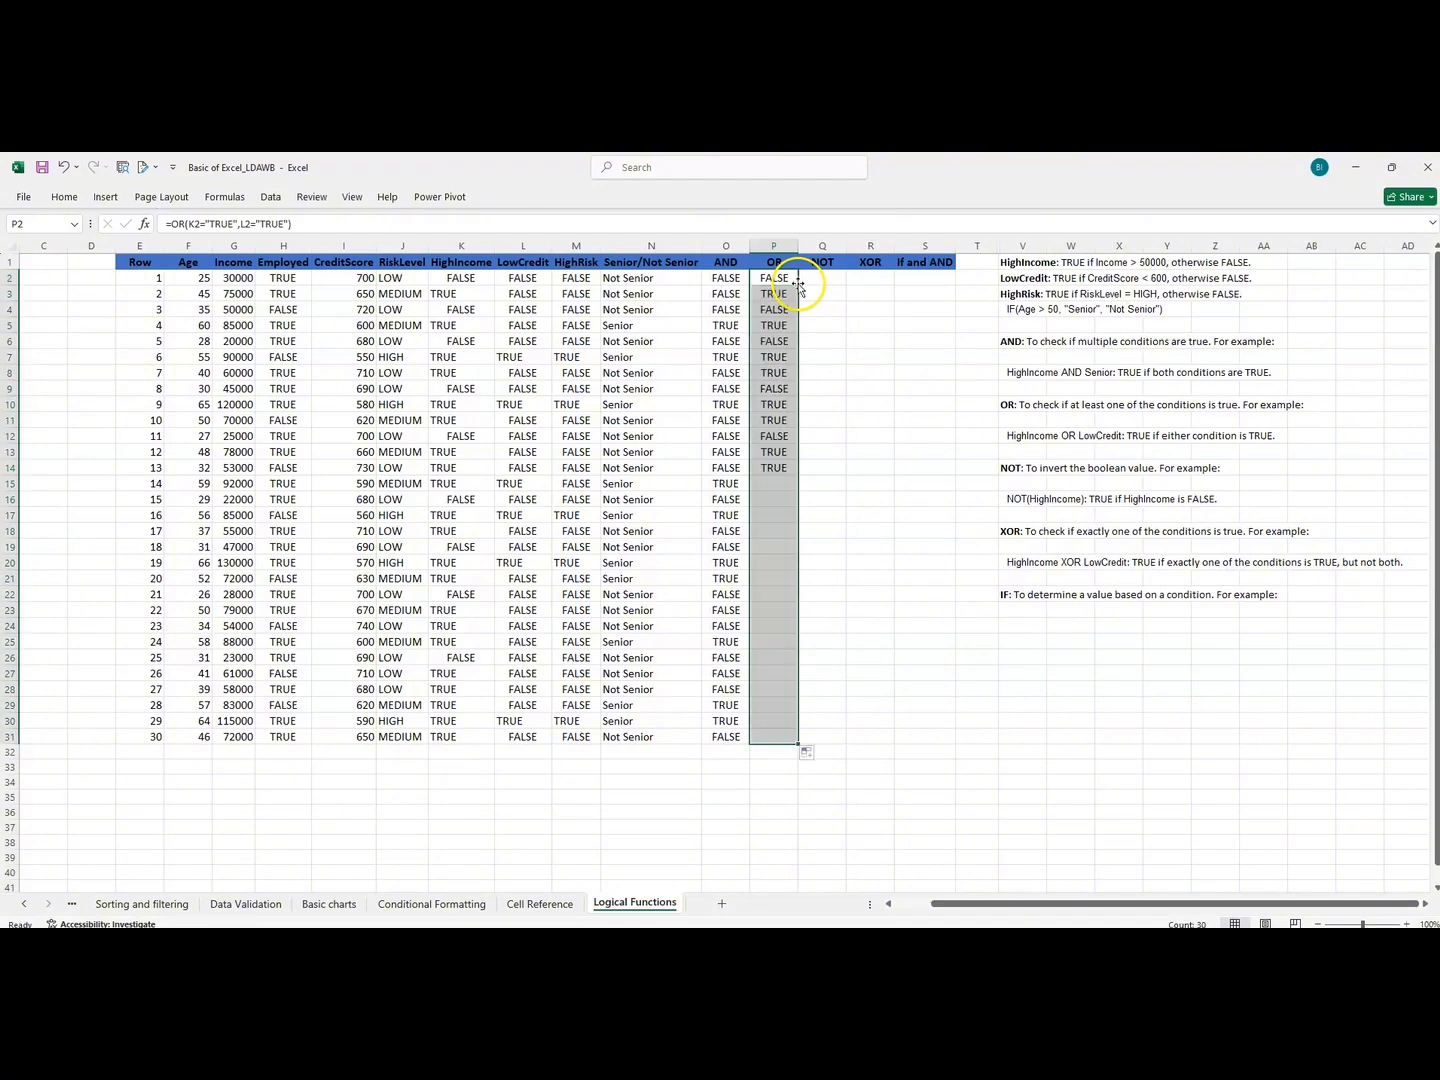
{"action": "left_click_drag", "start_coordinate": [771, 279], "coordinate": [445, 278]}
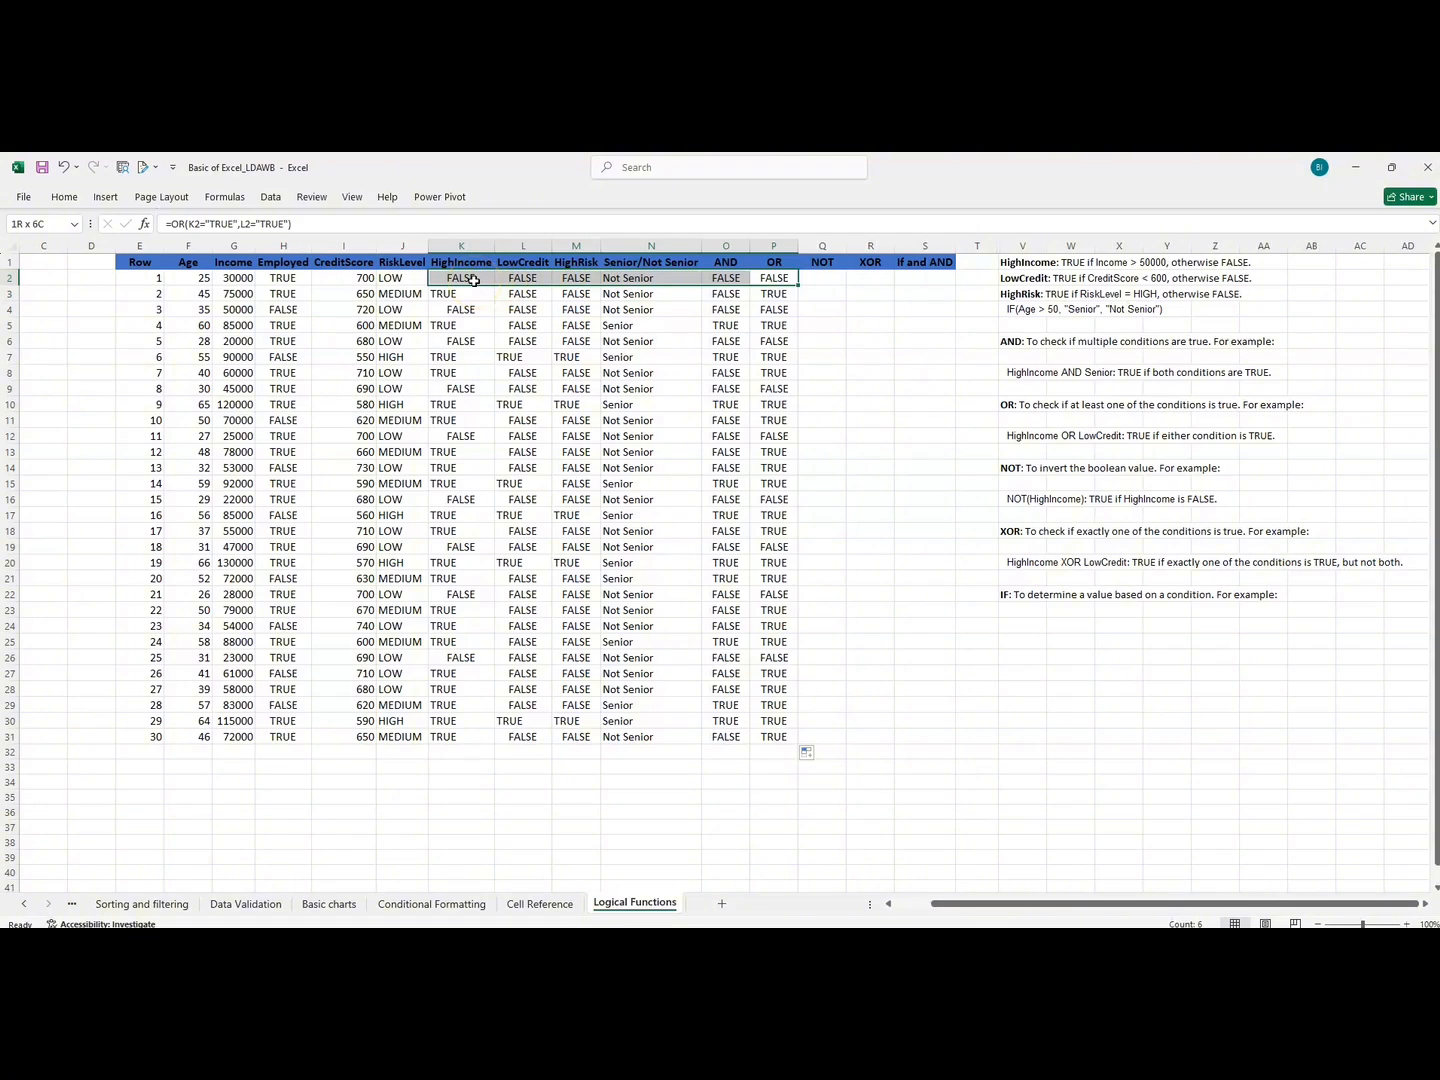
{"action": "left_click", "coordinate": [753, 294]}
{"action": "left_click_drag", "start_coordinate": [750, 296], "coordinate": [456, 293]}
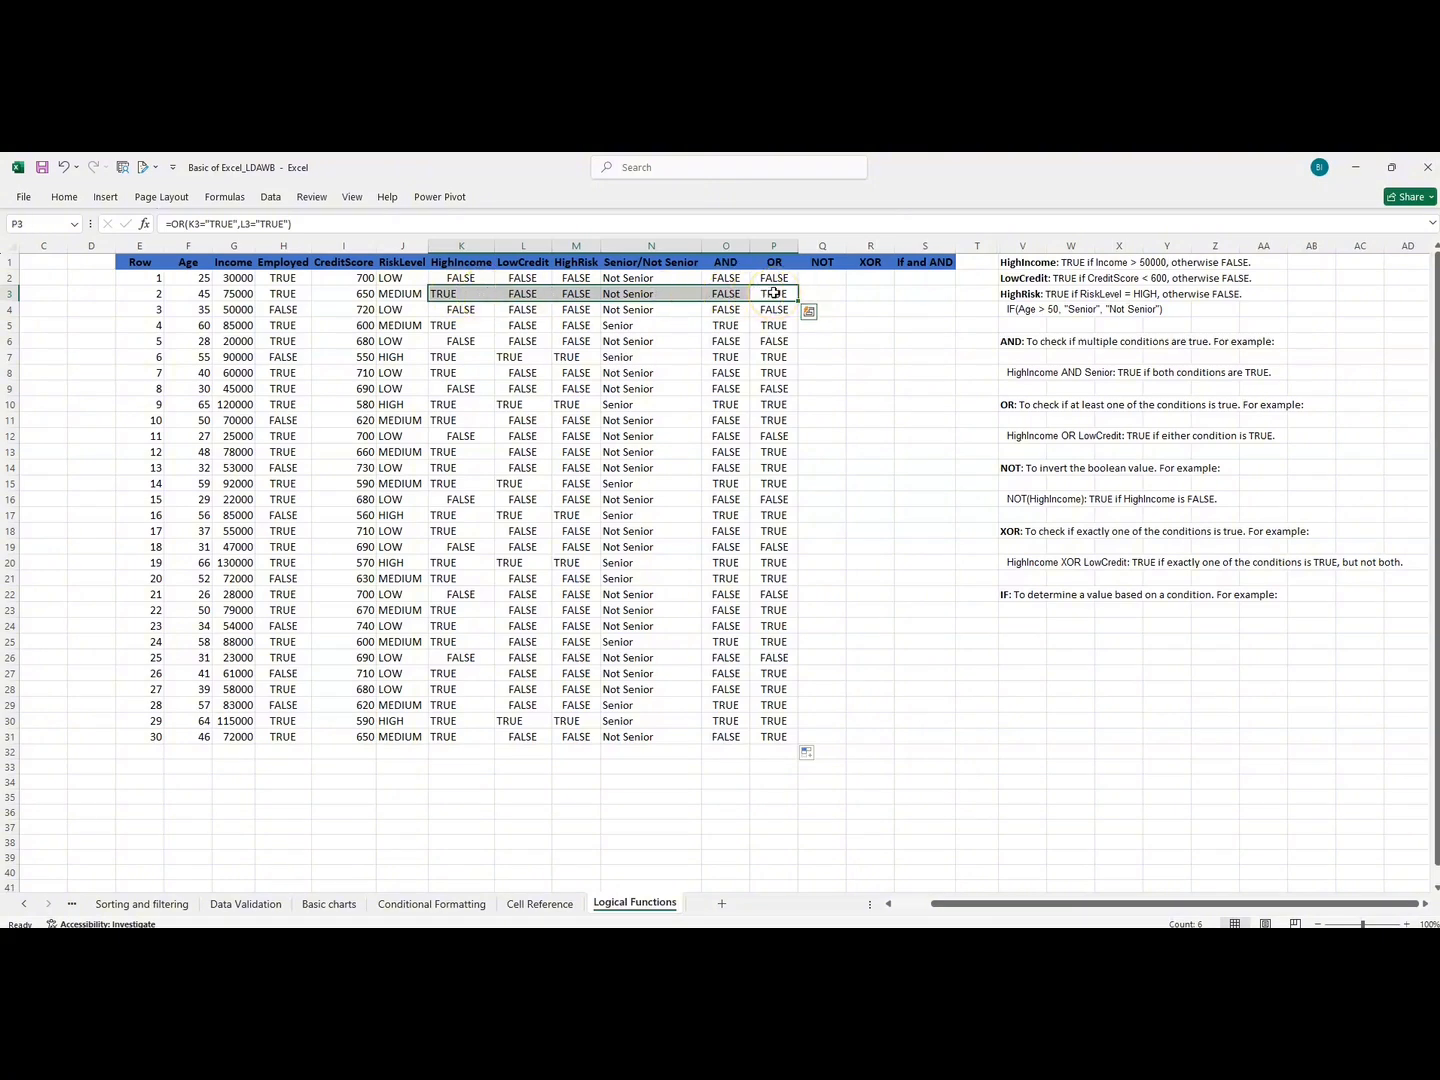
{"action": "left_click_drag", "start_coordinate": [778, 312], "coordinate": [455, 313]}
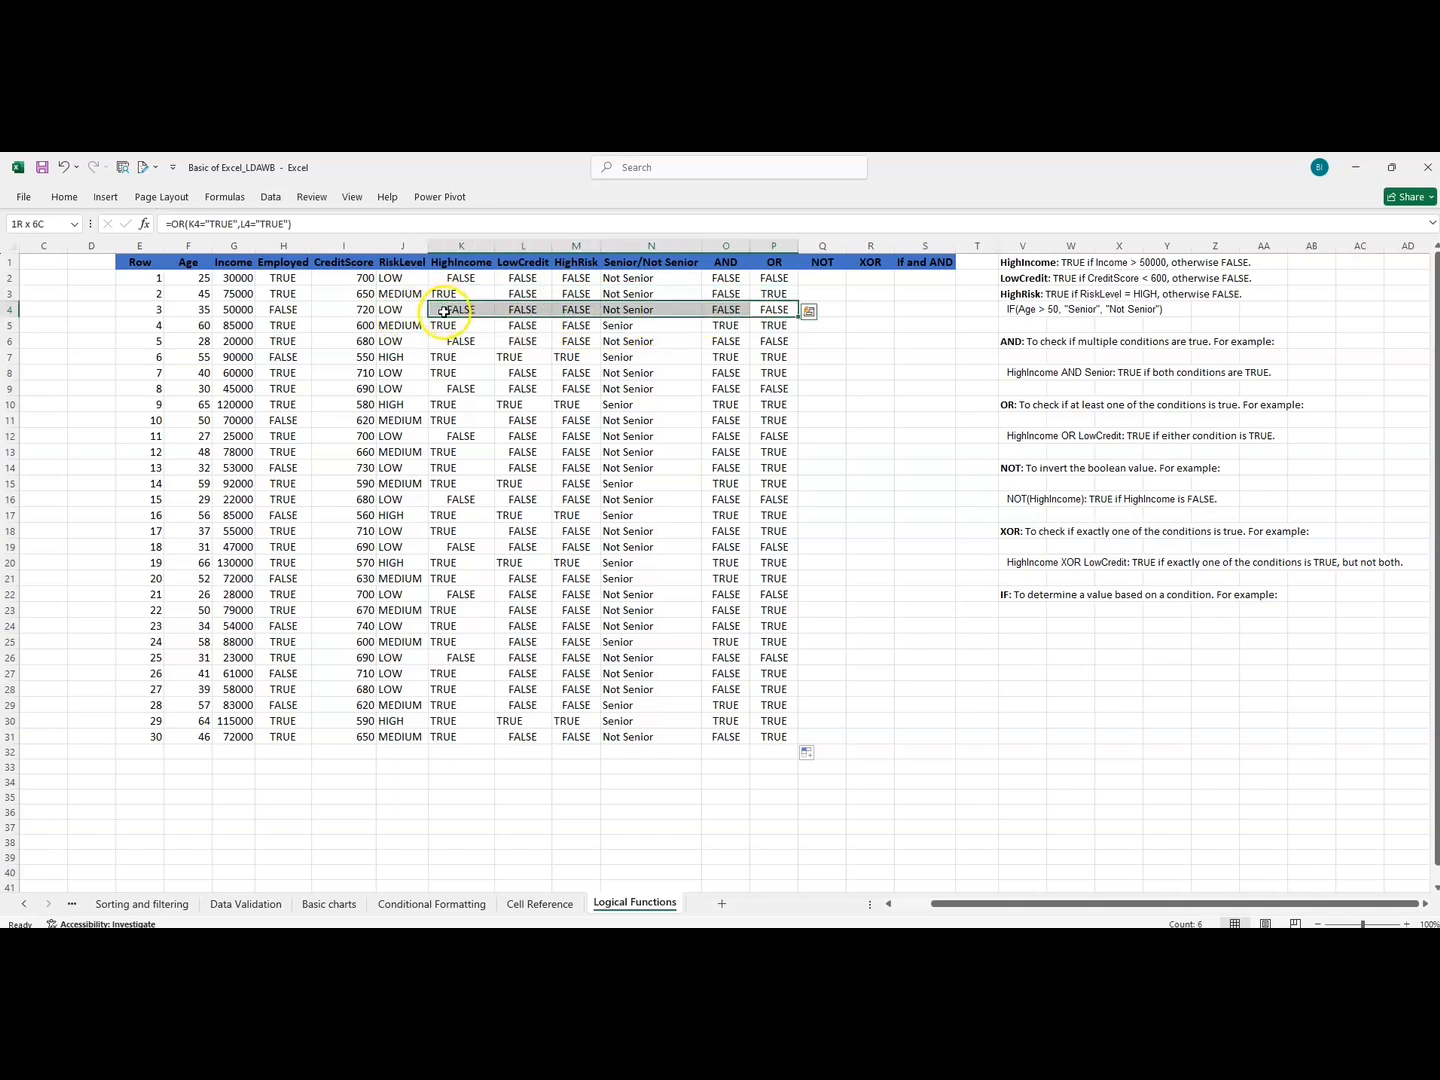
{"action": "left_click", "coordinate": [765, 327]}
{"action": "left_click_drag", "start_coordinate": [765, 327], "coordinate": [694, 329]}
{"action": "left_click_drag", "start_coordinate": [631, 331], "coordinate": [765, 325]}
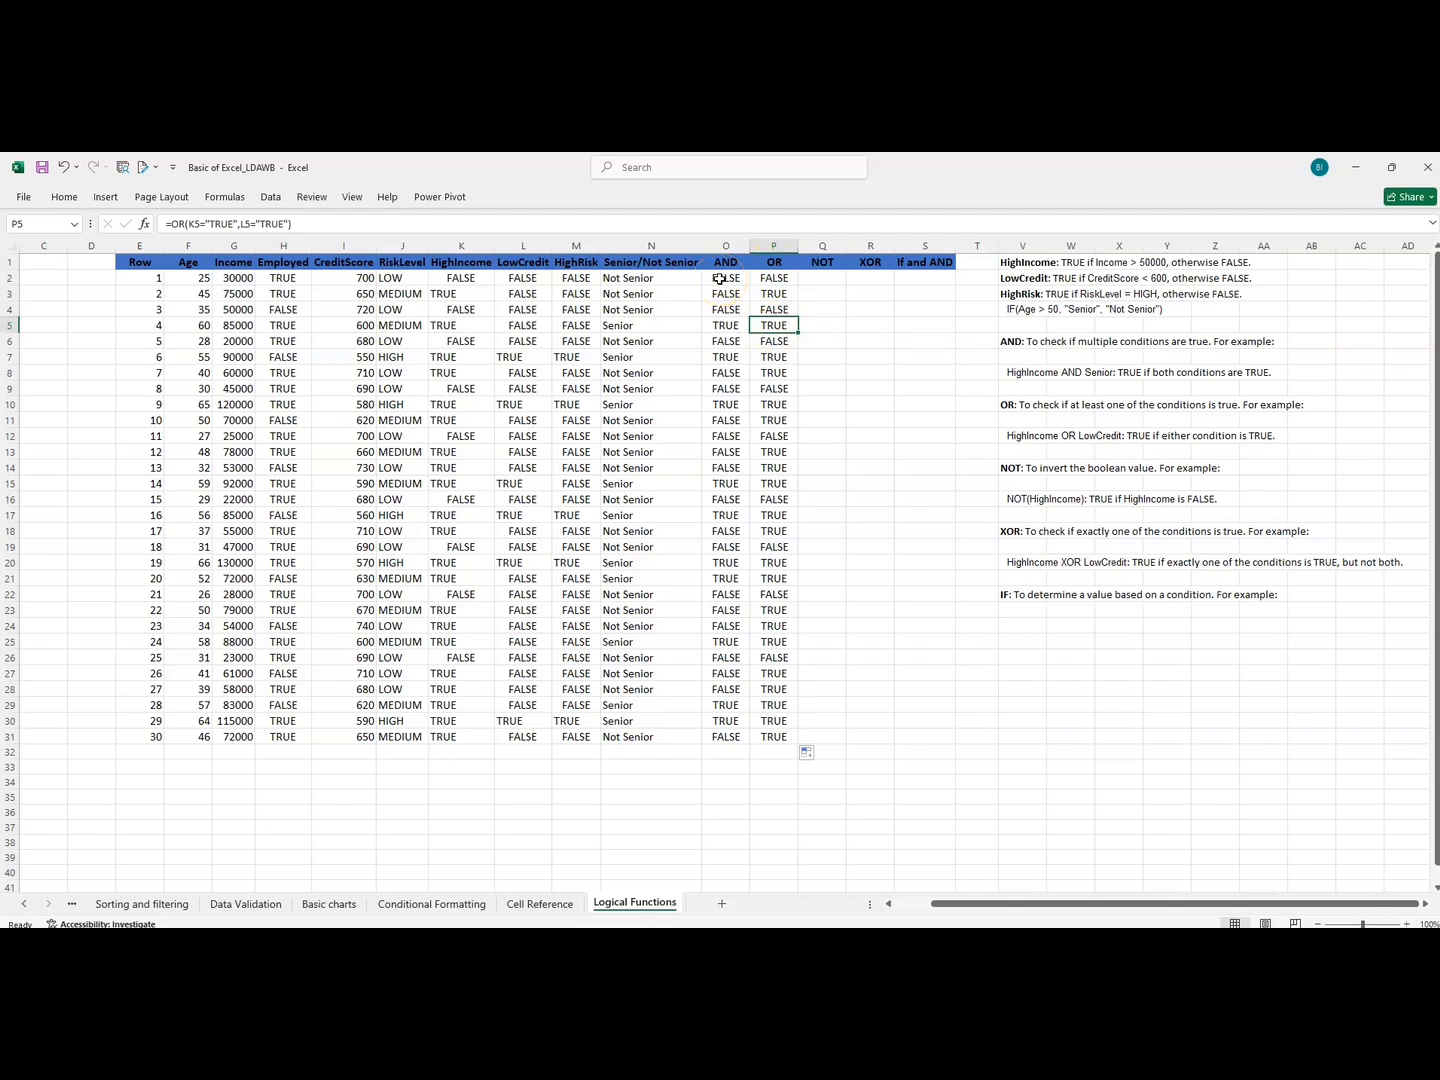
Review the OR results in P2:P9 and check the NOT rule in the notes beside the table.
{"action": "left_click_drag", "start_coordinate": [775, 278], "coordinate": [785, 390]}
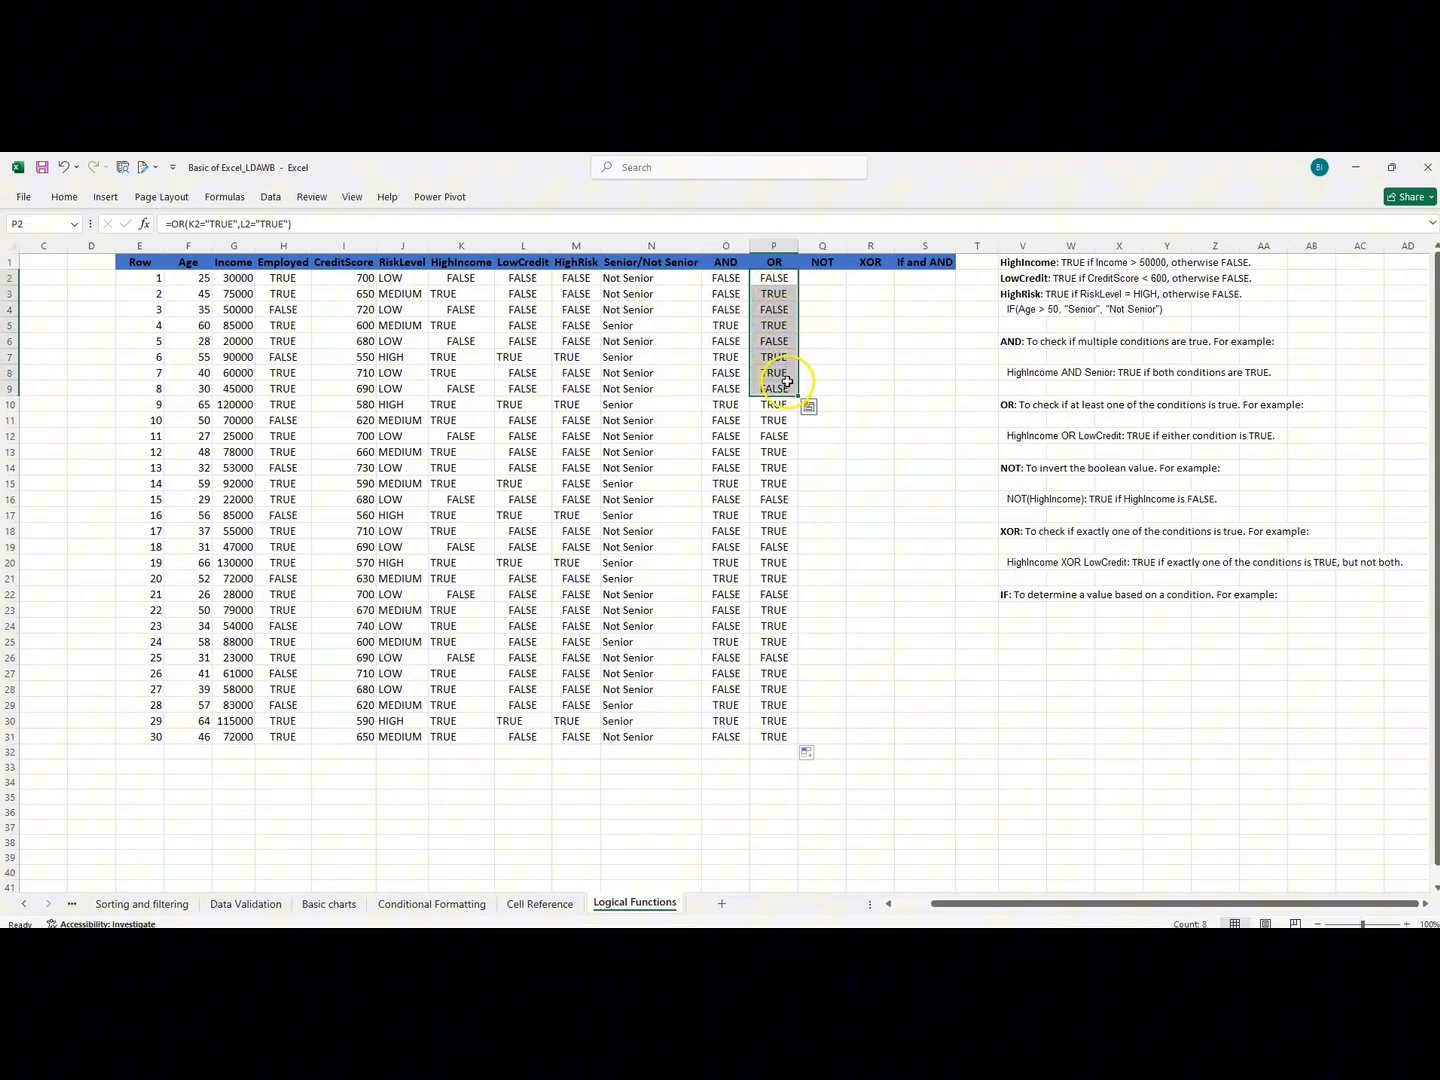
{"action": "left_click", "coordinate": [812, 277]}
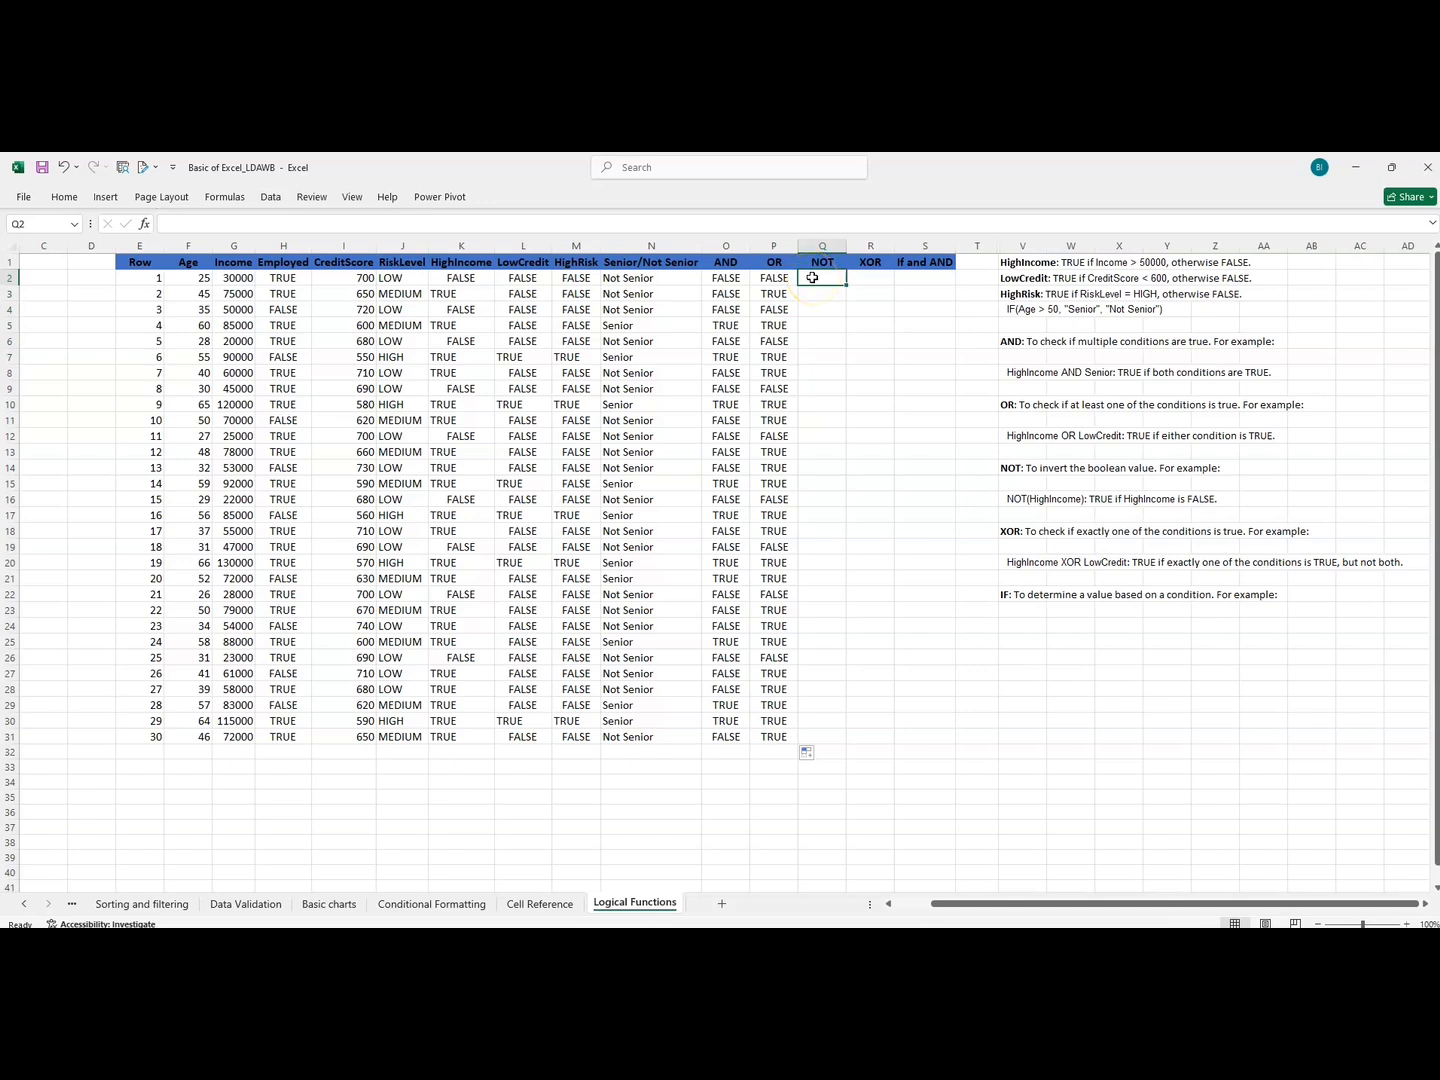
{"action": "left_click", "coordinate": [820, 277]}
{"action": "left_click_drag", "start_coordinate": [1014, 497], "coordinate": [1150, 500]}
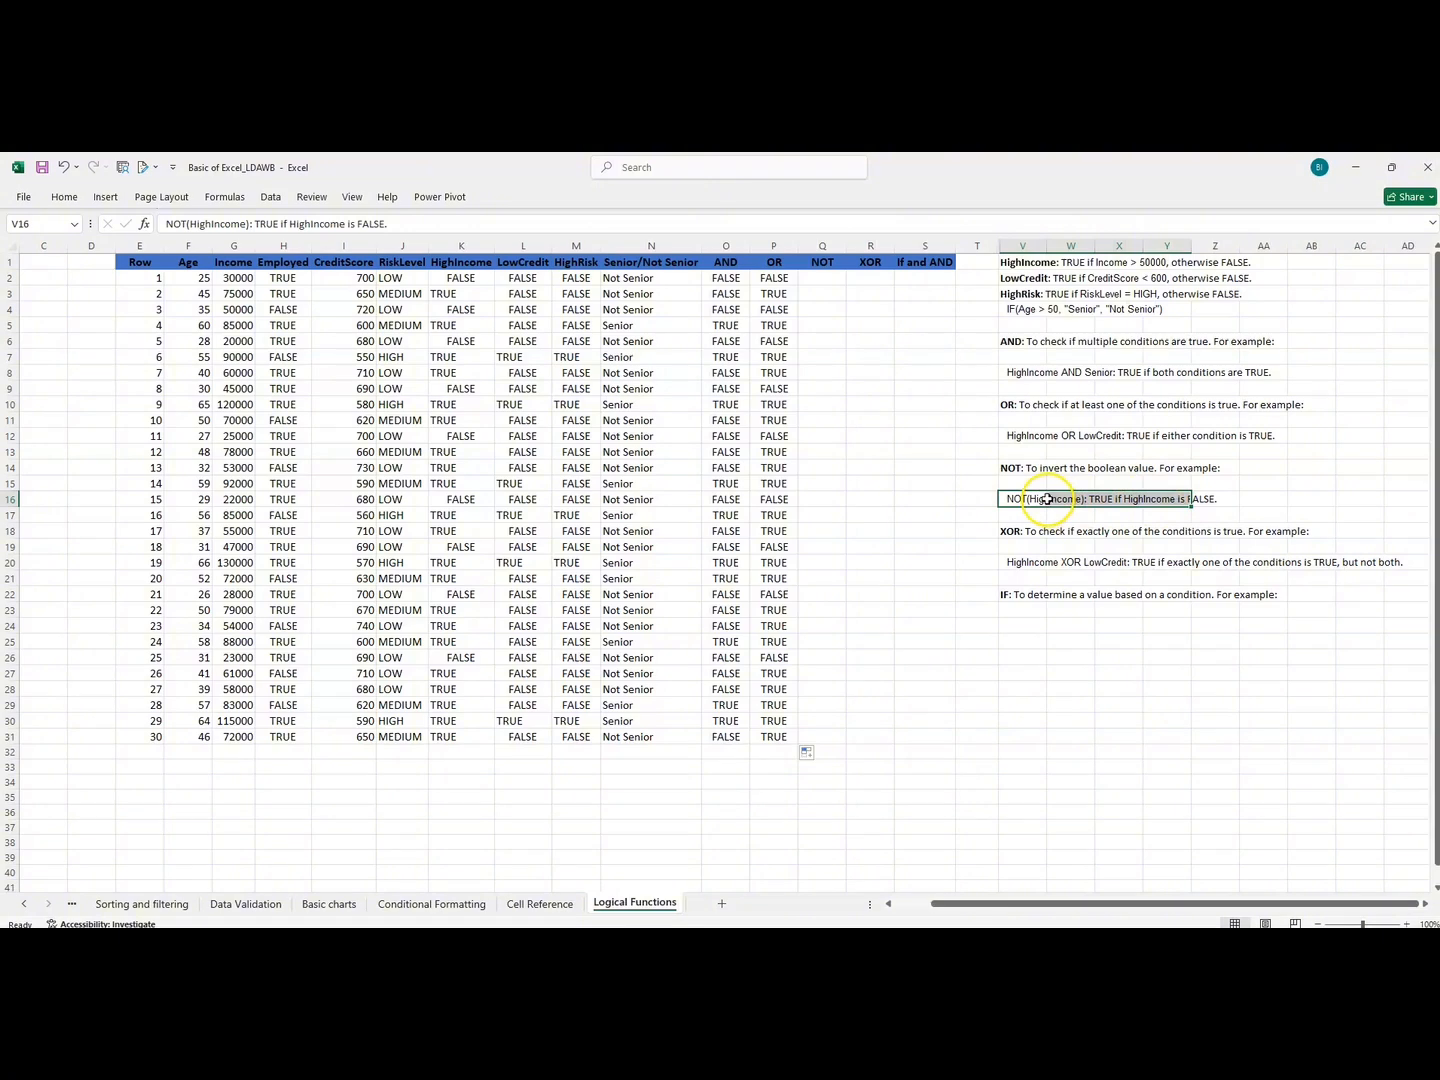
Enter a NOT formula in Q2 that tests whether HighIncome in K2 equals "TRUE".
{"action": "left_click", "coordinate": [820, 277]}
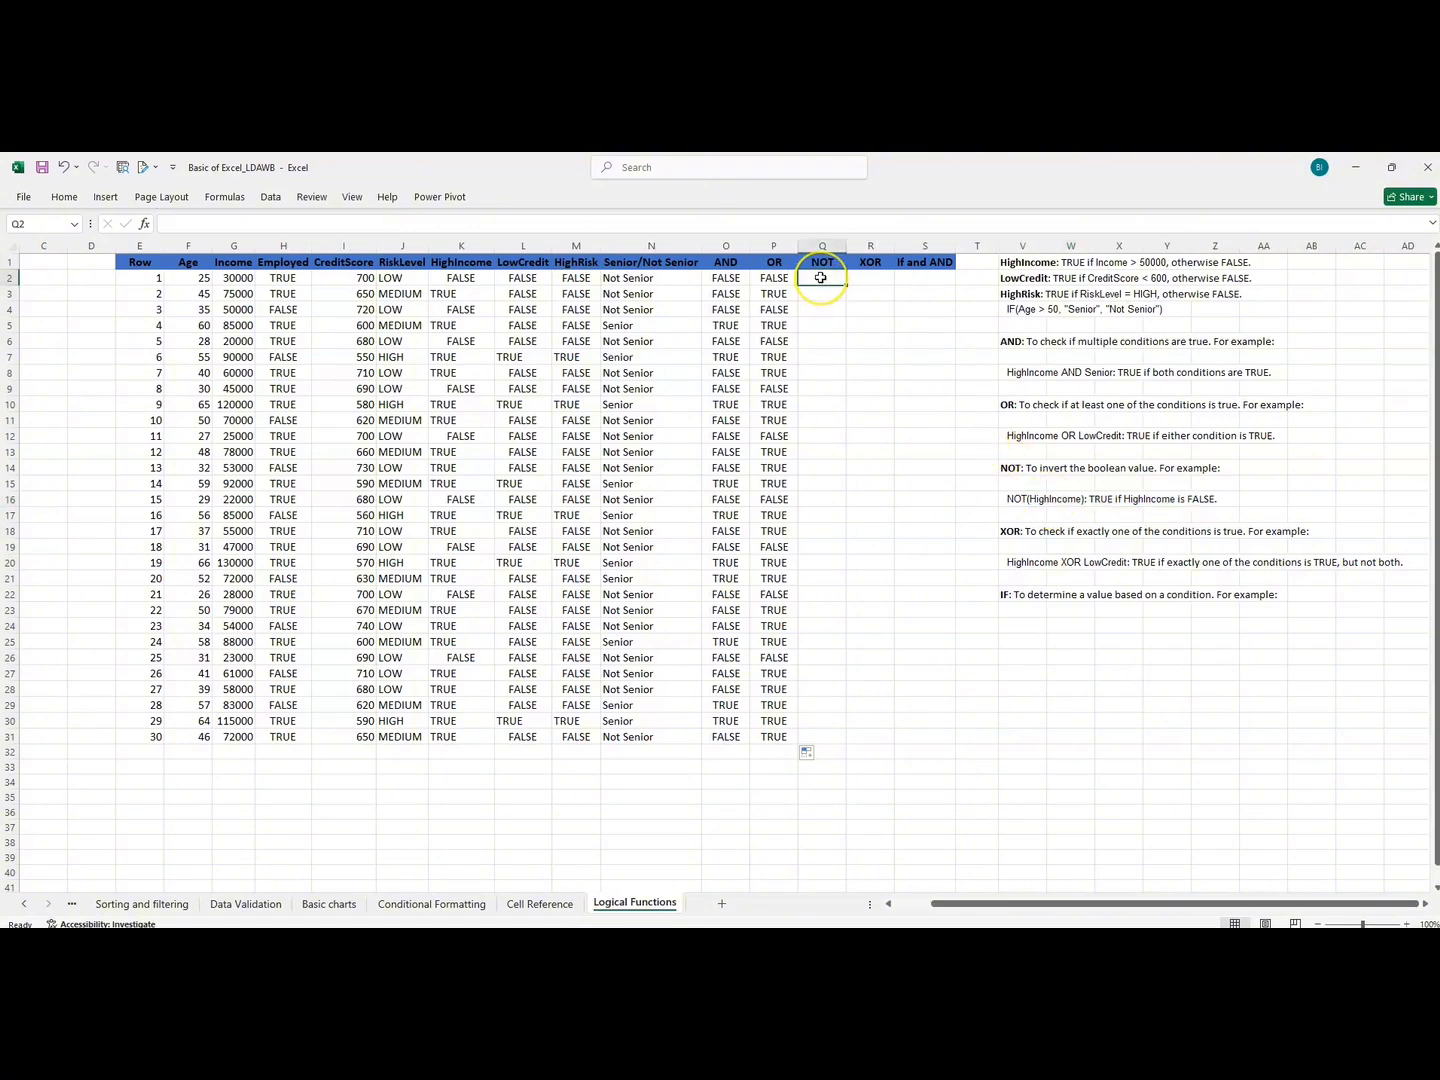
{"action": "type", "text": "="}
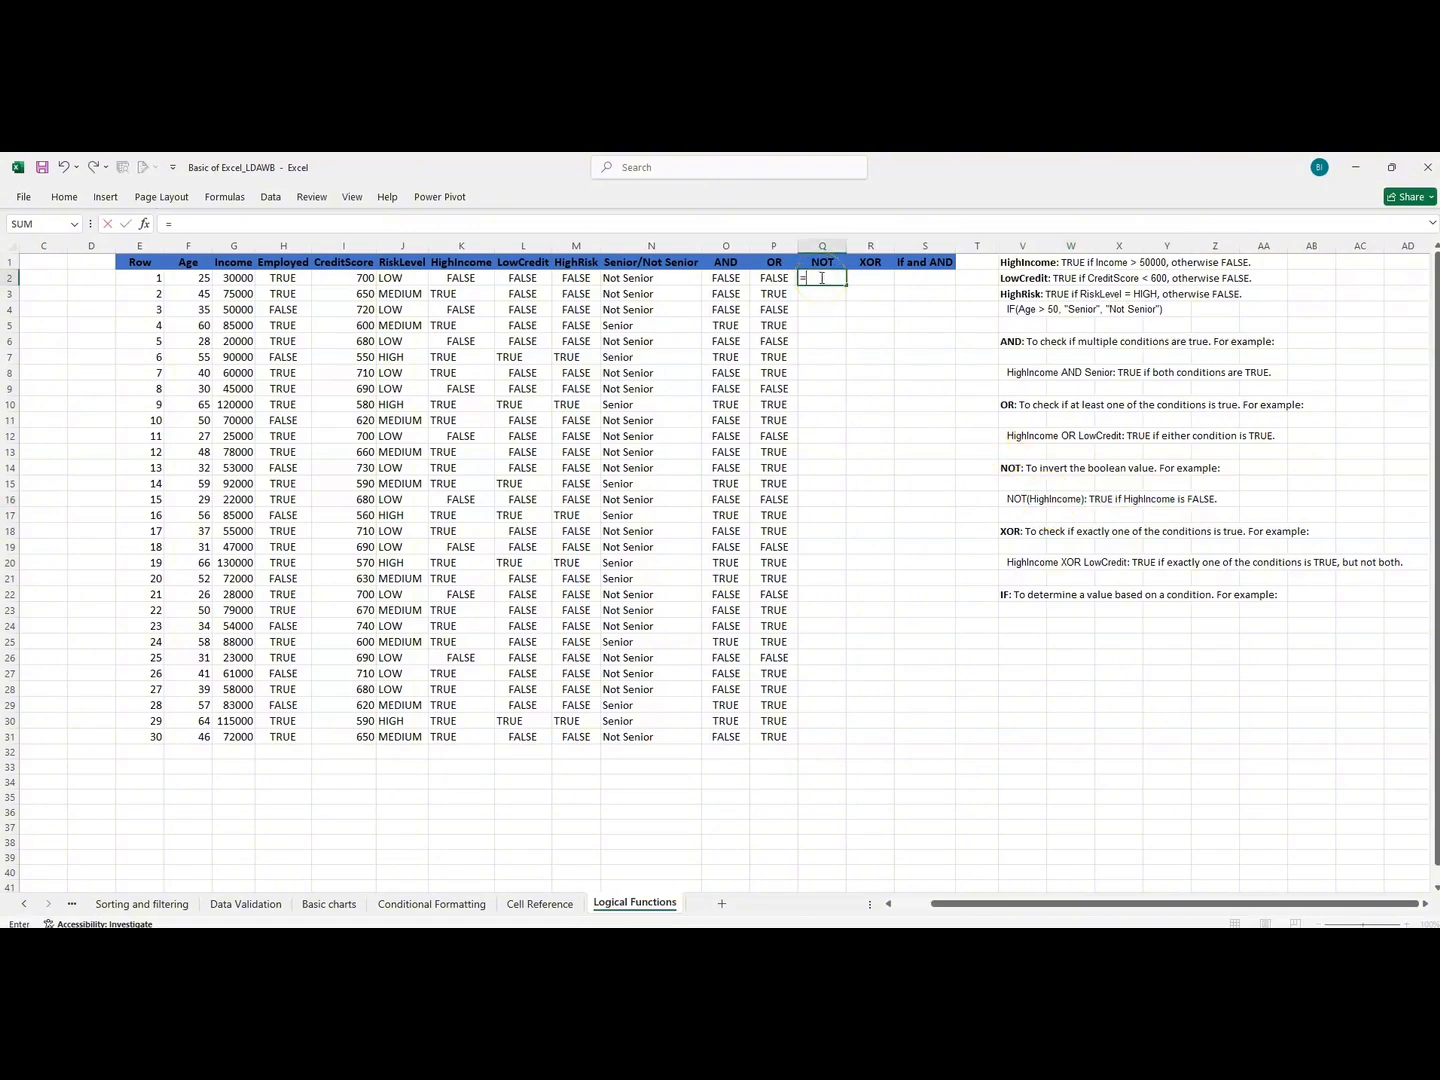
{"action": "type", "text": "NOT"}
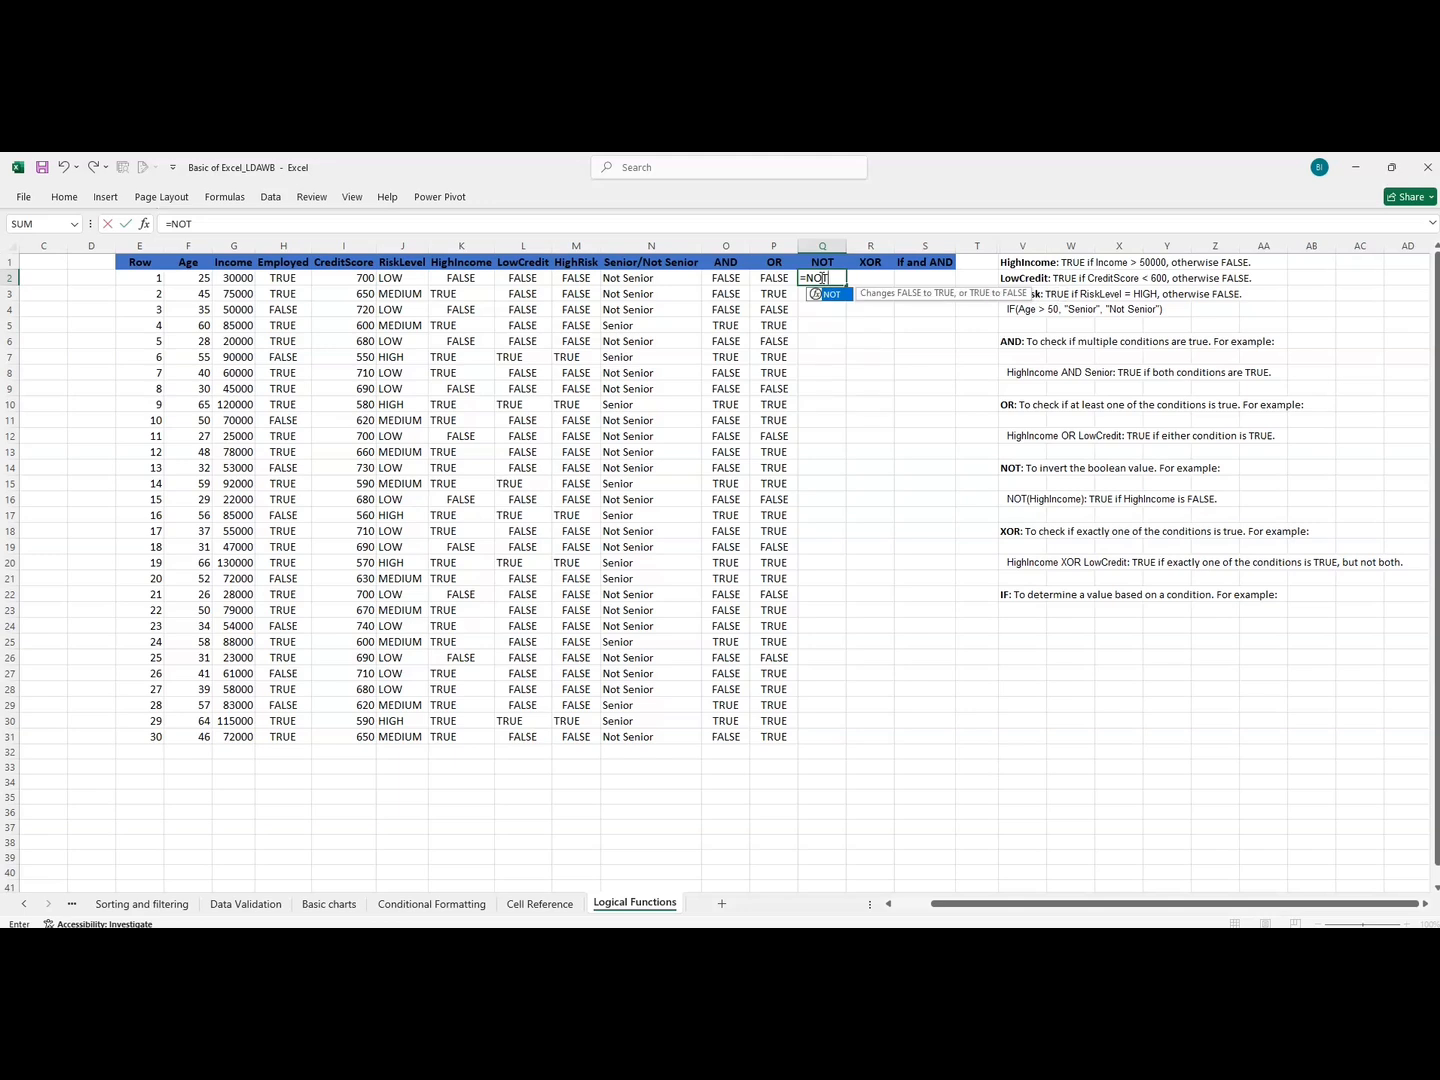
{"action": "double_click", "coordinate": [833, 294]}
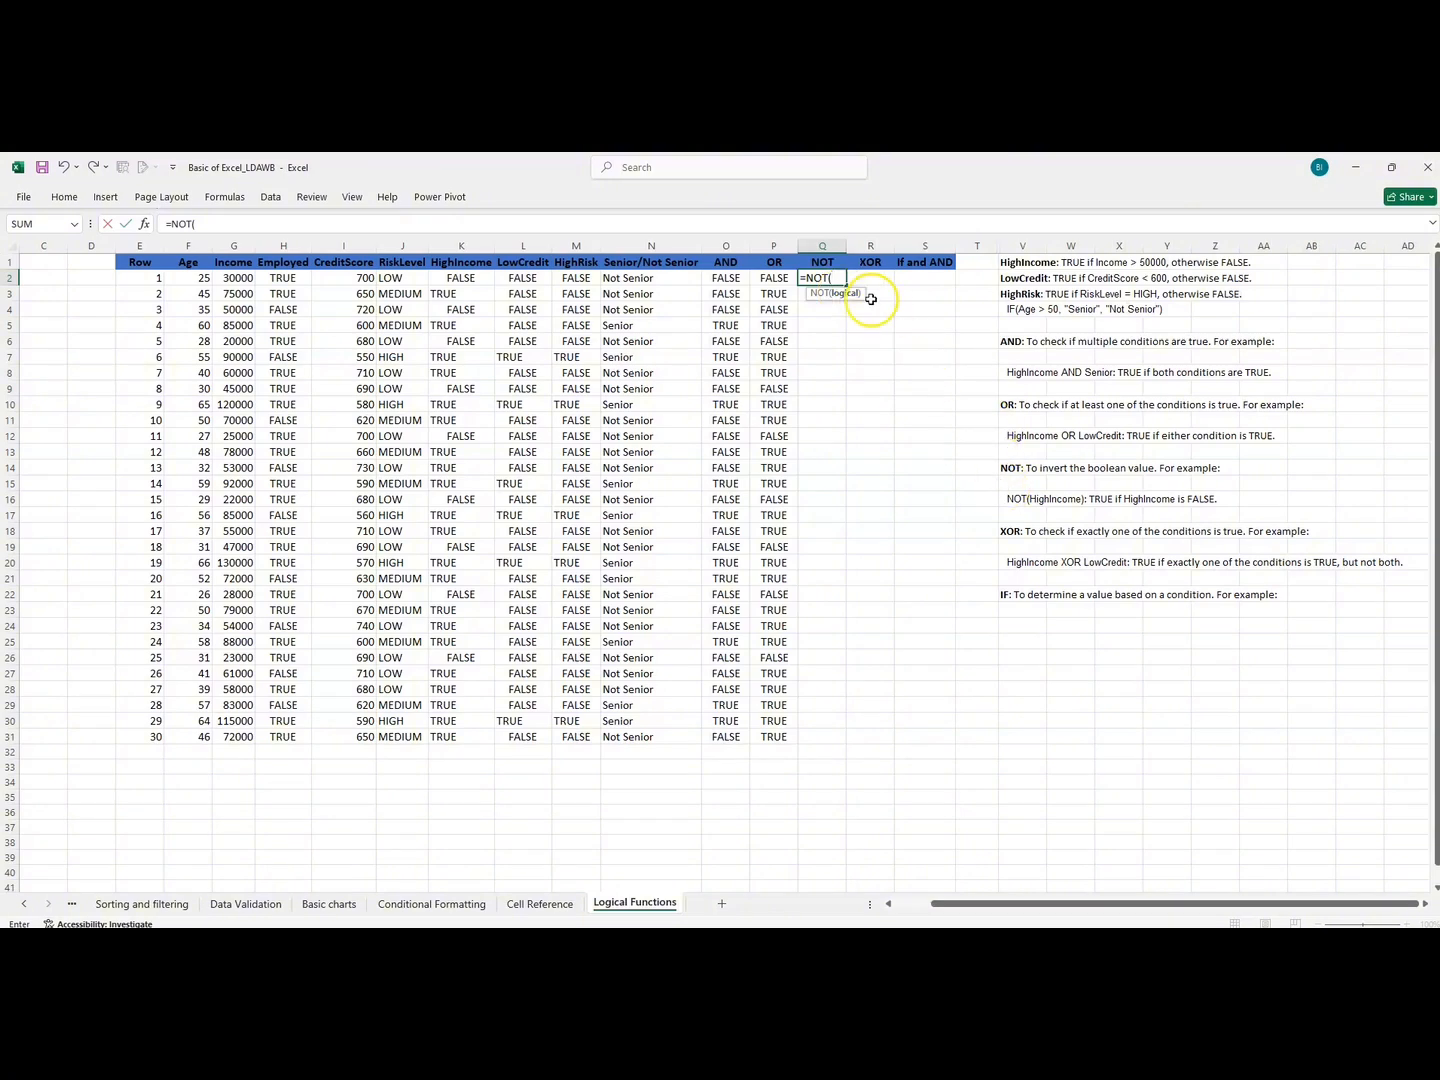
{"action": "left_click", "coordinate": [475, 282]}
{"action": "type", "text": "="}
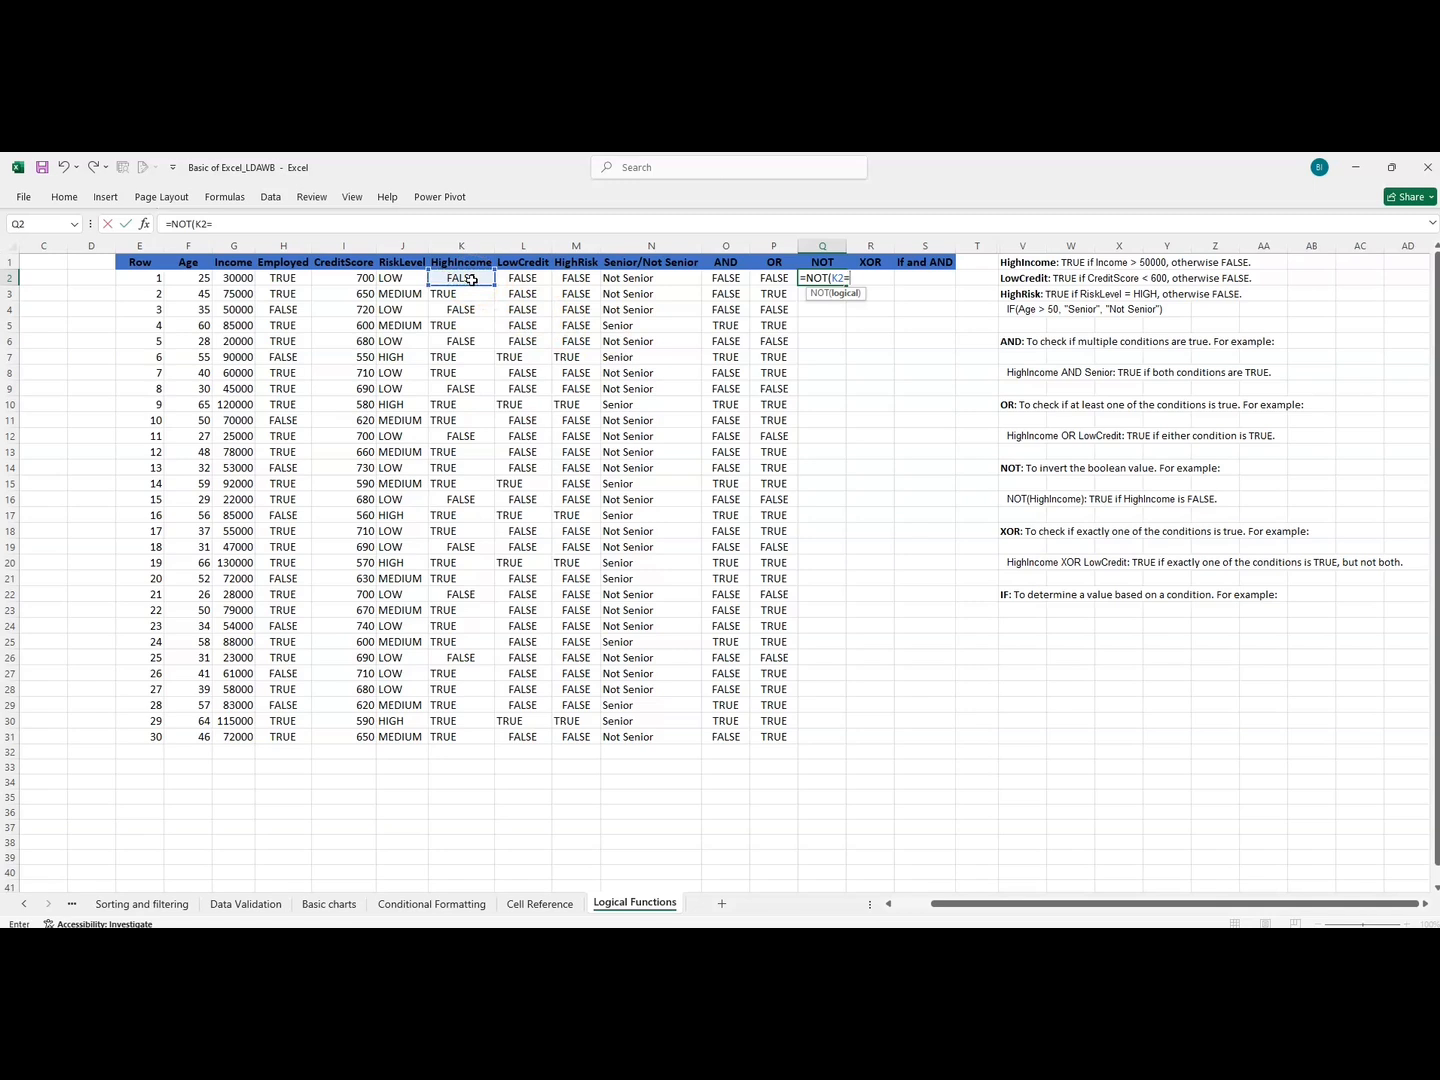
{"action": "type", "text": "\"TRUE\")"}
{"action": "key", "text": "Return"}
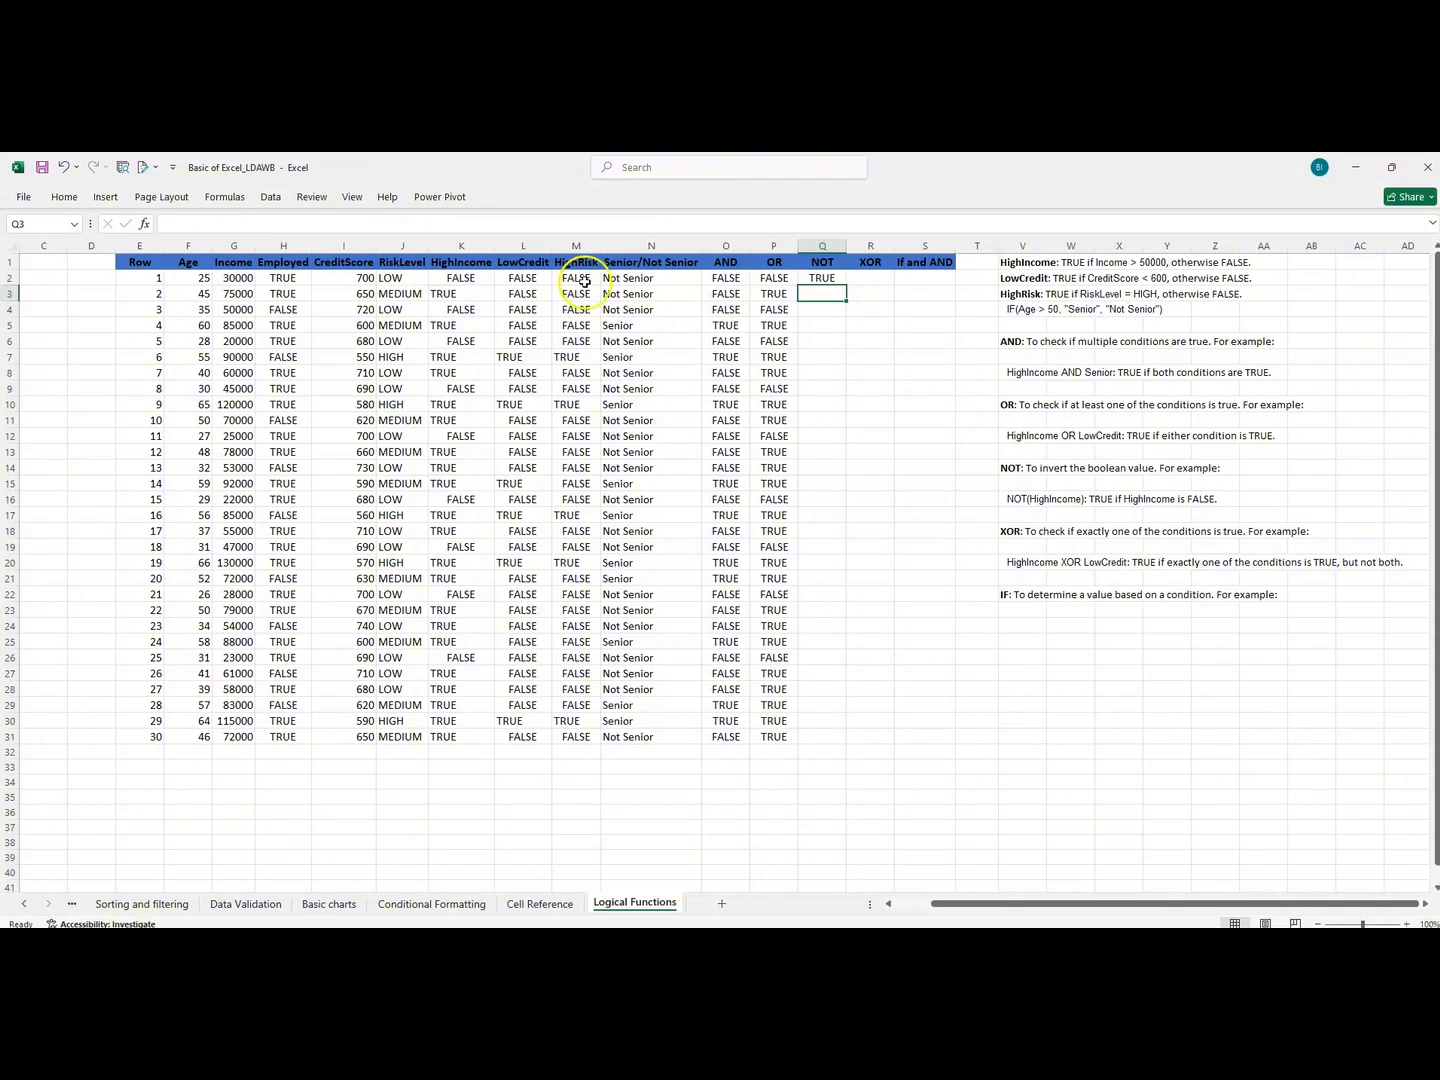
Fill the NOT formula from Q2 down to Q31 and compare the first results with their HighIncome values.
{"action": "left_click", "coordinate": [824, 279]}
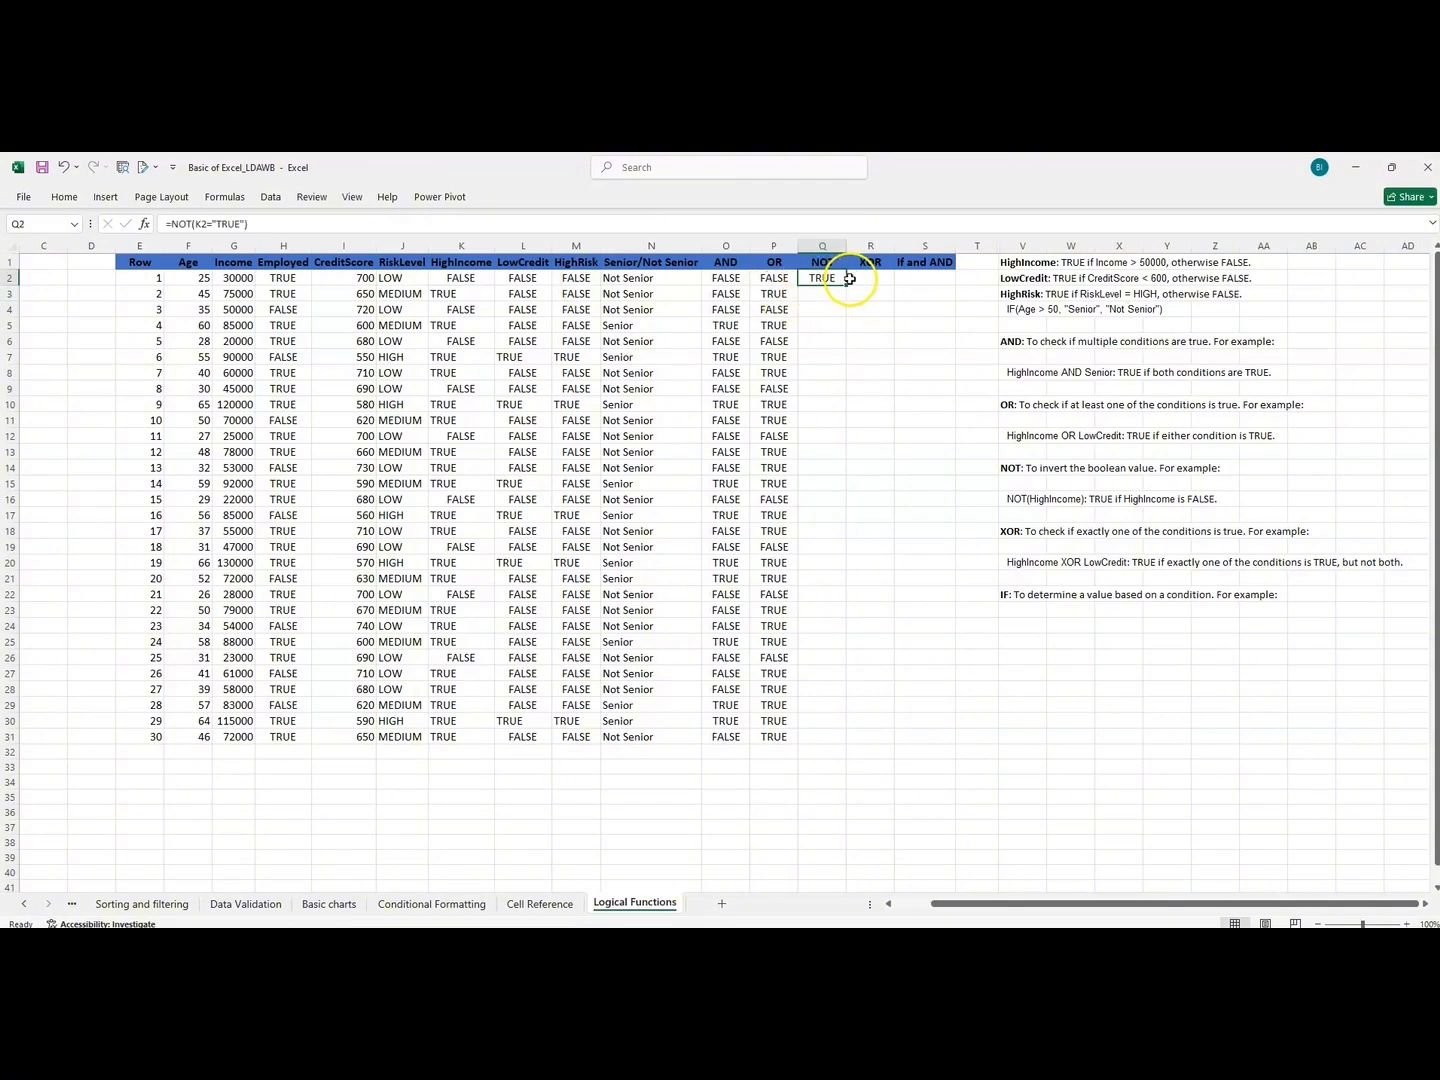
{"action": "double_click", "coordinate": [845, 284]}
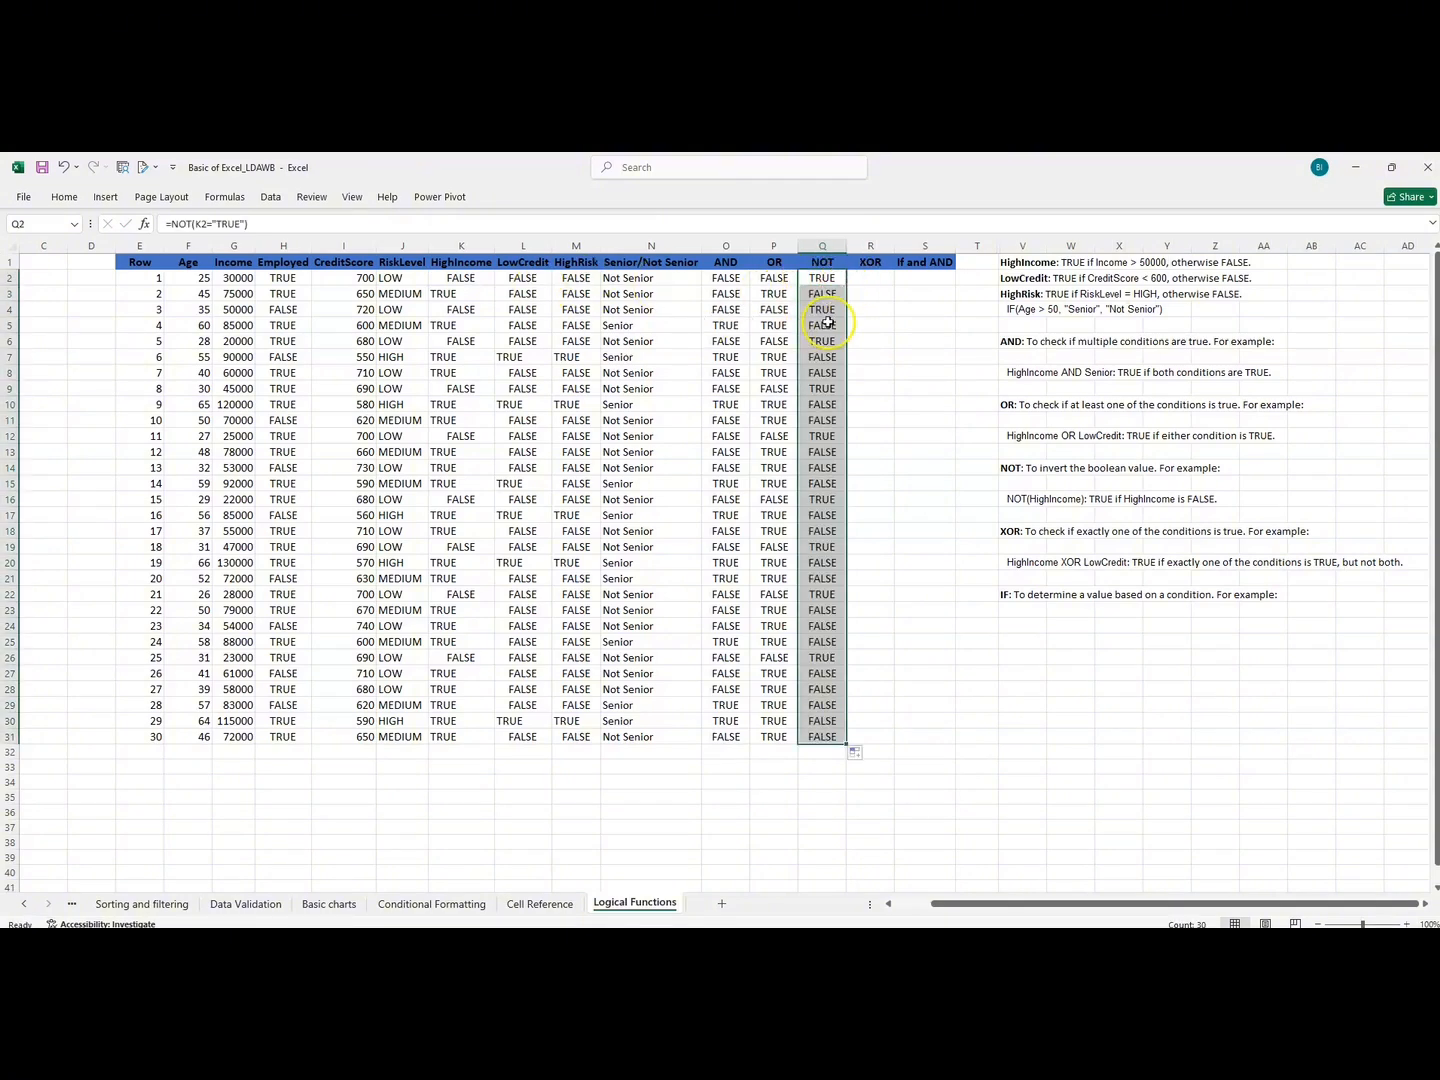
{"action": "left_click", "coordinate": [820, 280]}
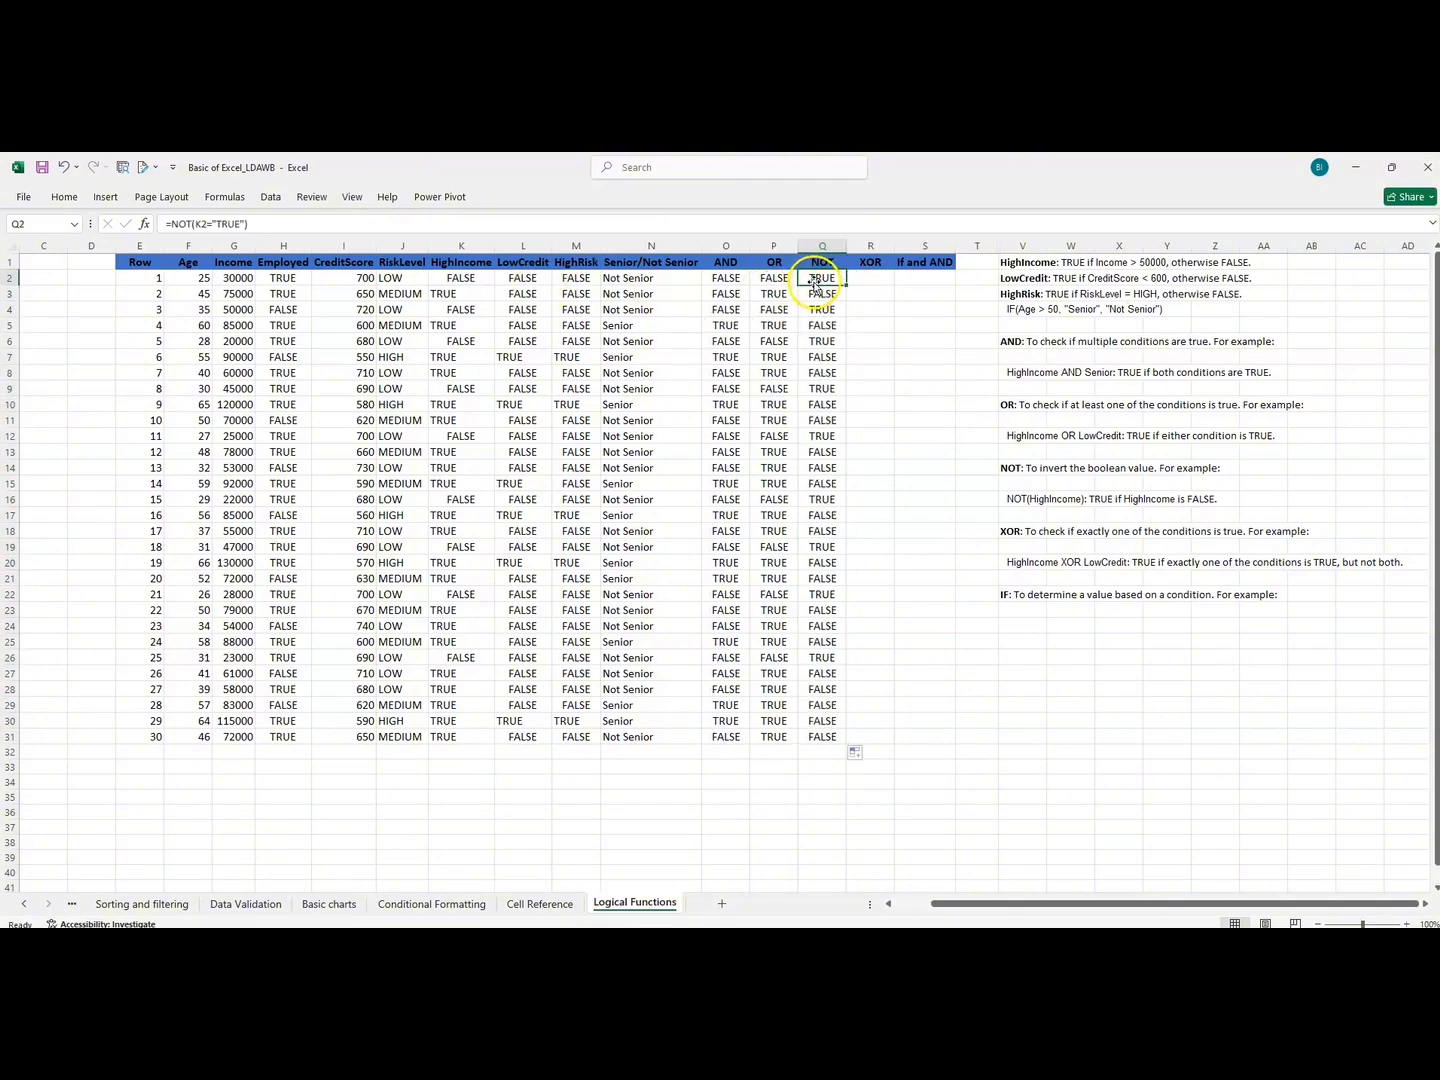
{"action": "left_click", "coordinate": [466, 278]}
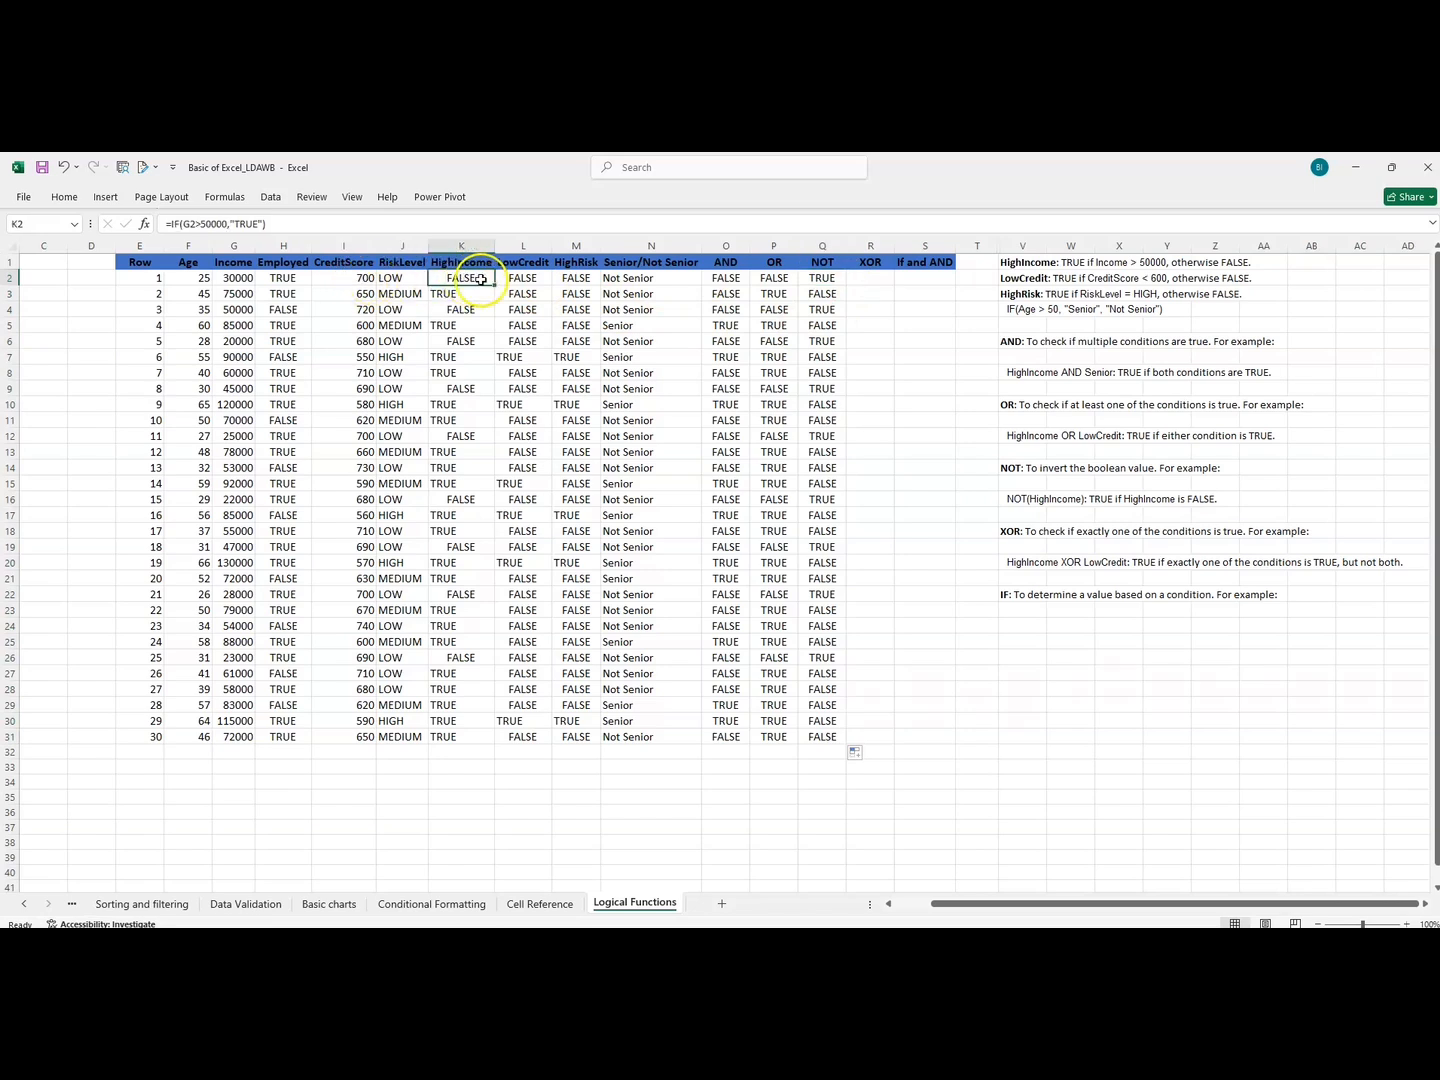
{"action": "left_click", "coordinate": [822, 280]}
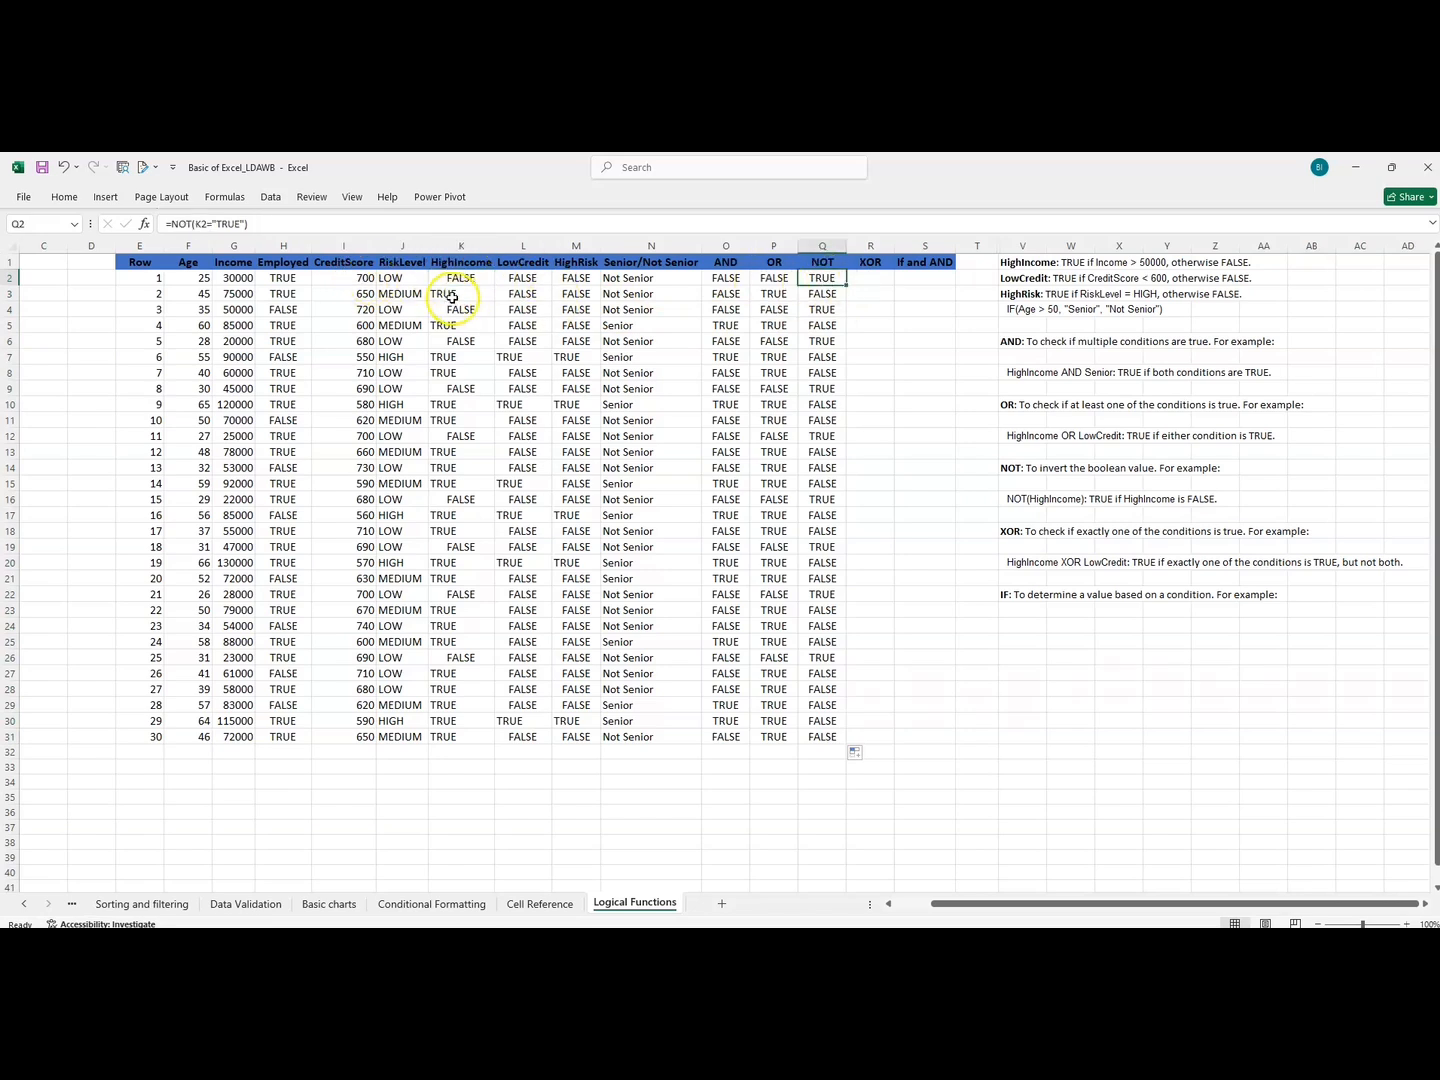
{"action": "left_click", "coordinate": [820, 294]}
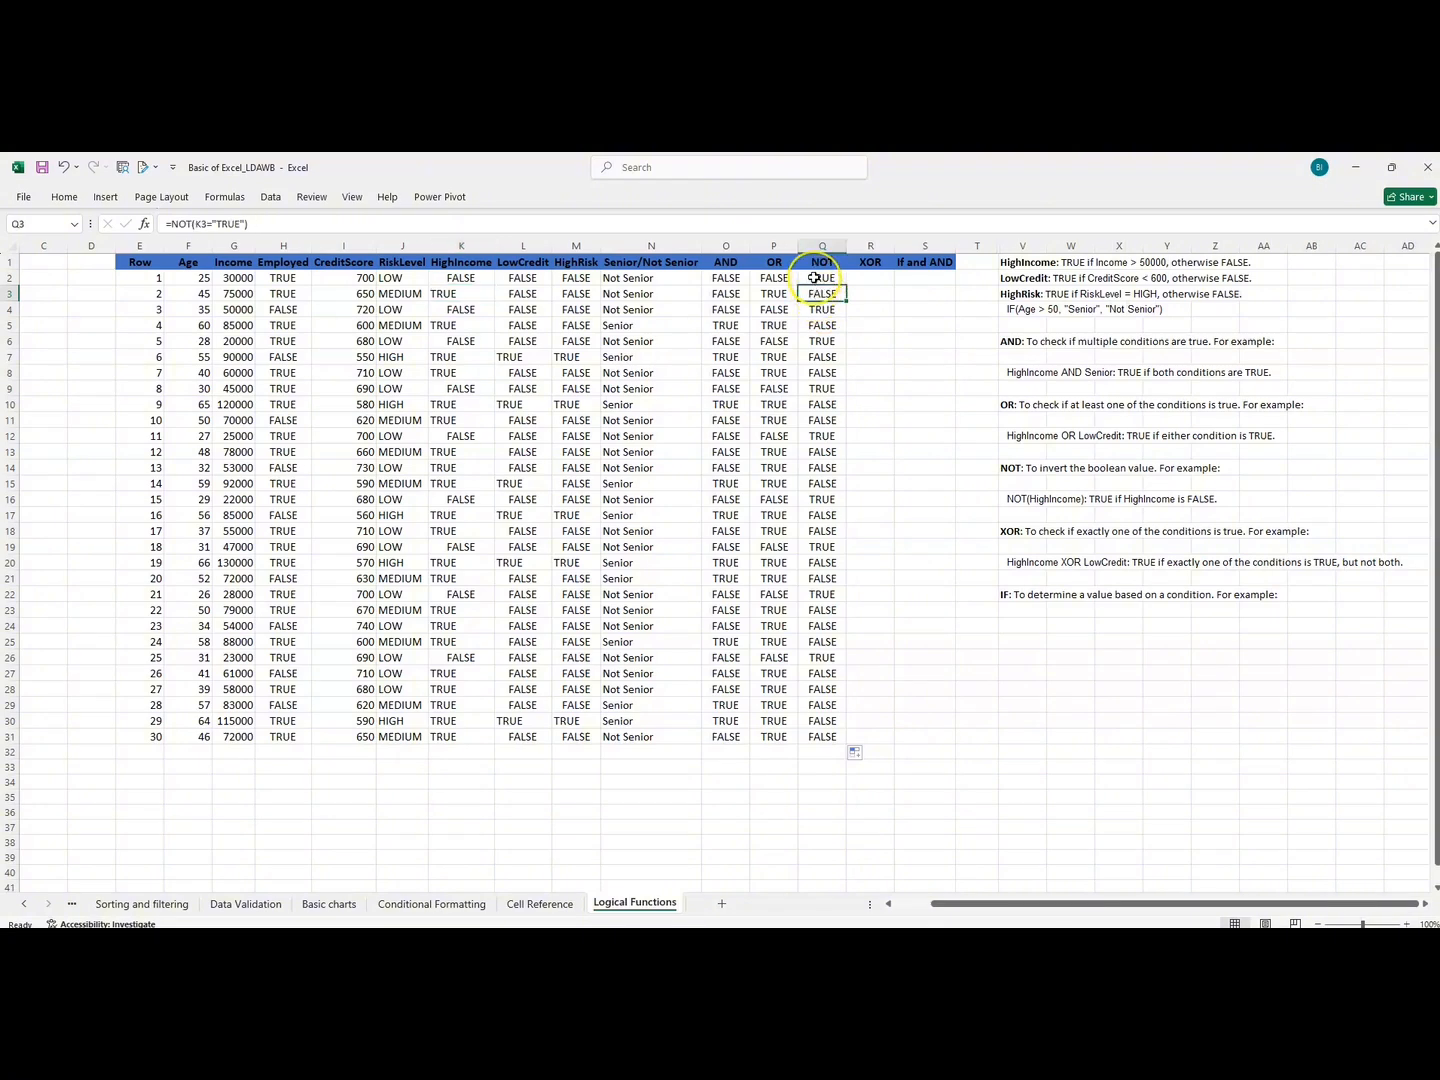
{"action": "left_click", "coordinate": [815, 279]}
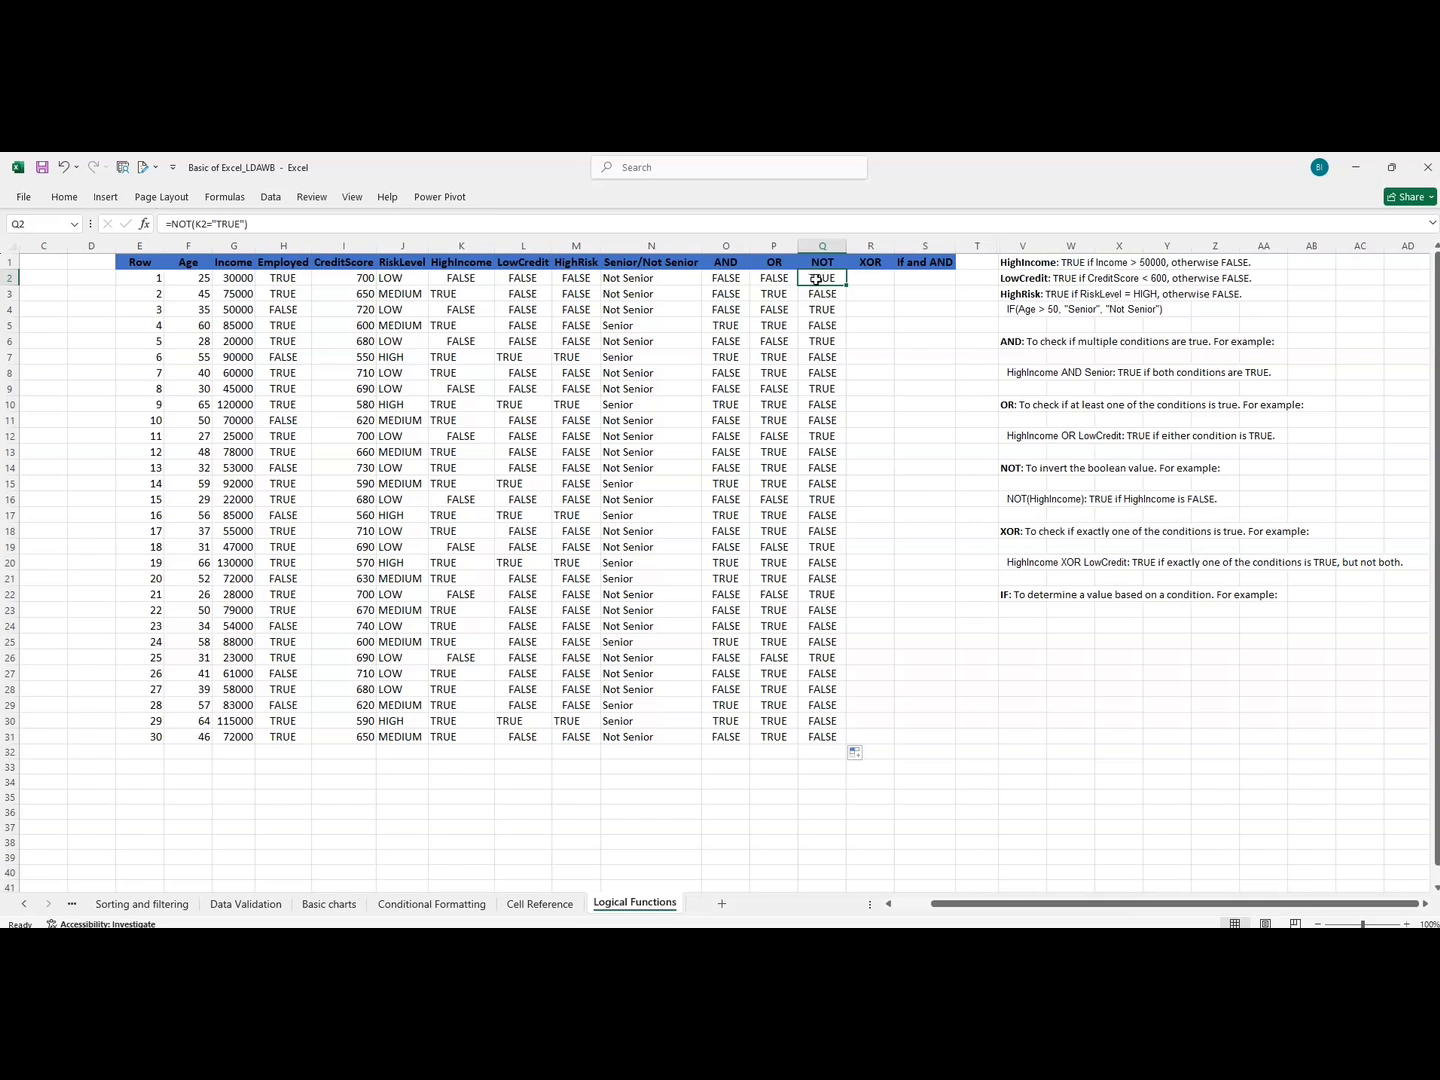
{"action": "mouse_move", "coordinate": [818, 280]}
{"action": "left_mouse_down"}
{"action": "mouse_move", "coordinate": [820, 298]}
{"action": "mouse_move", "coordinate": [819, 285]}
{"action": "left_mouse_up"}
{"action": "left_click", "coordinate": [820, 310]}
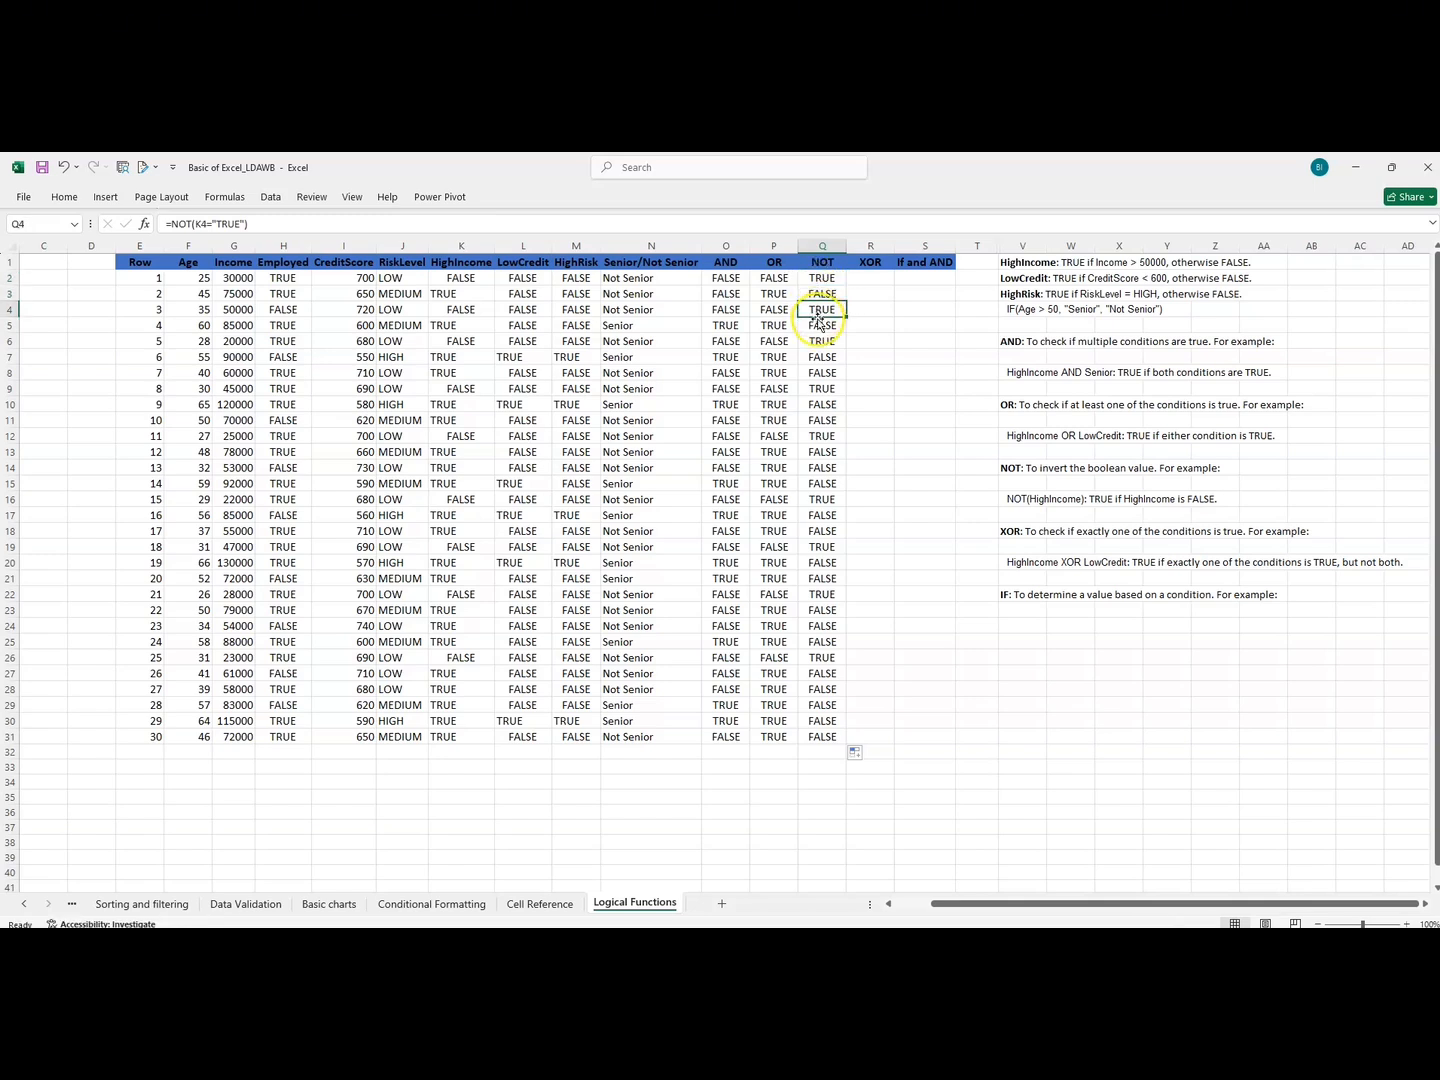
{"action": "left_click", "coordinate": [821, 342]}
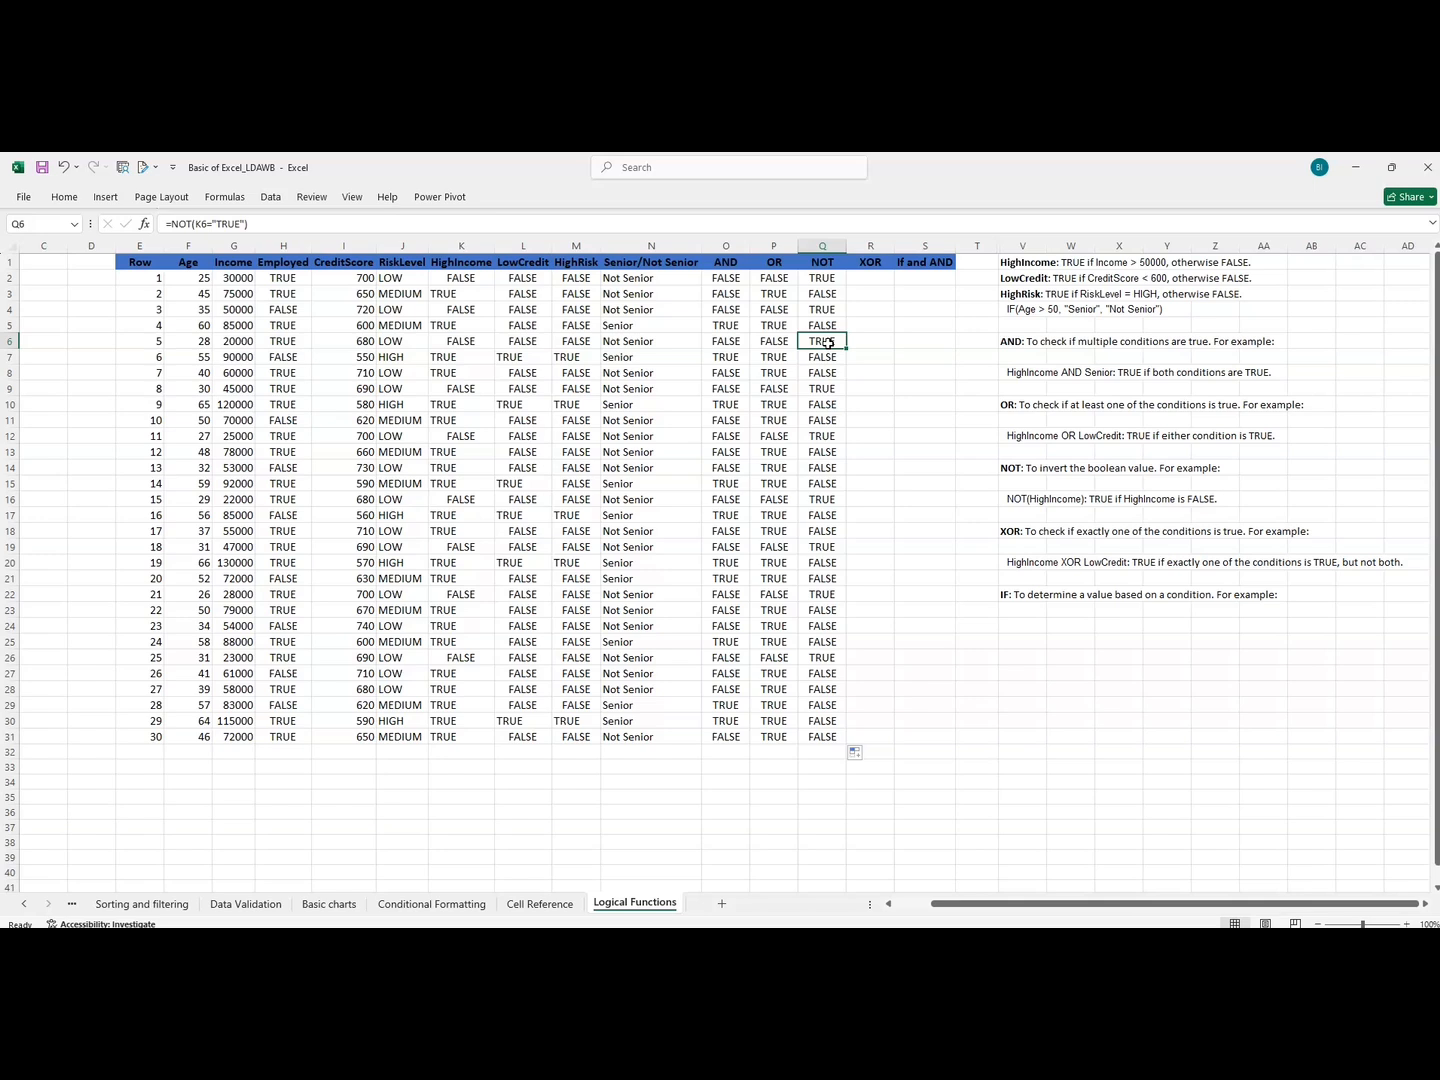
Start an XOR formula in R2 with HighIncome in K2 equal to "TRUE" as the first condition.
{"action": "left_click", "coordinate": [863, 280]}
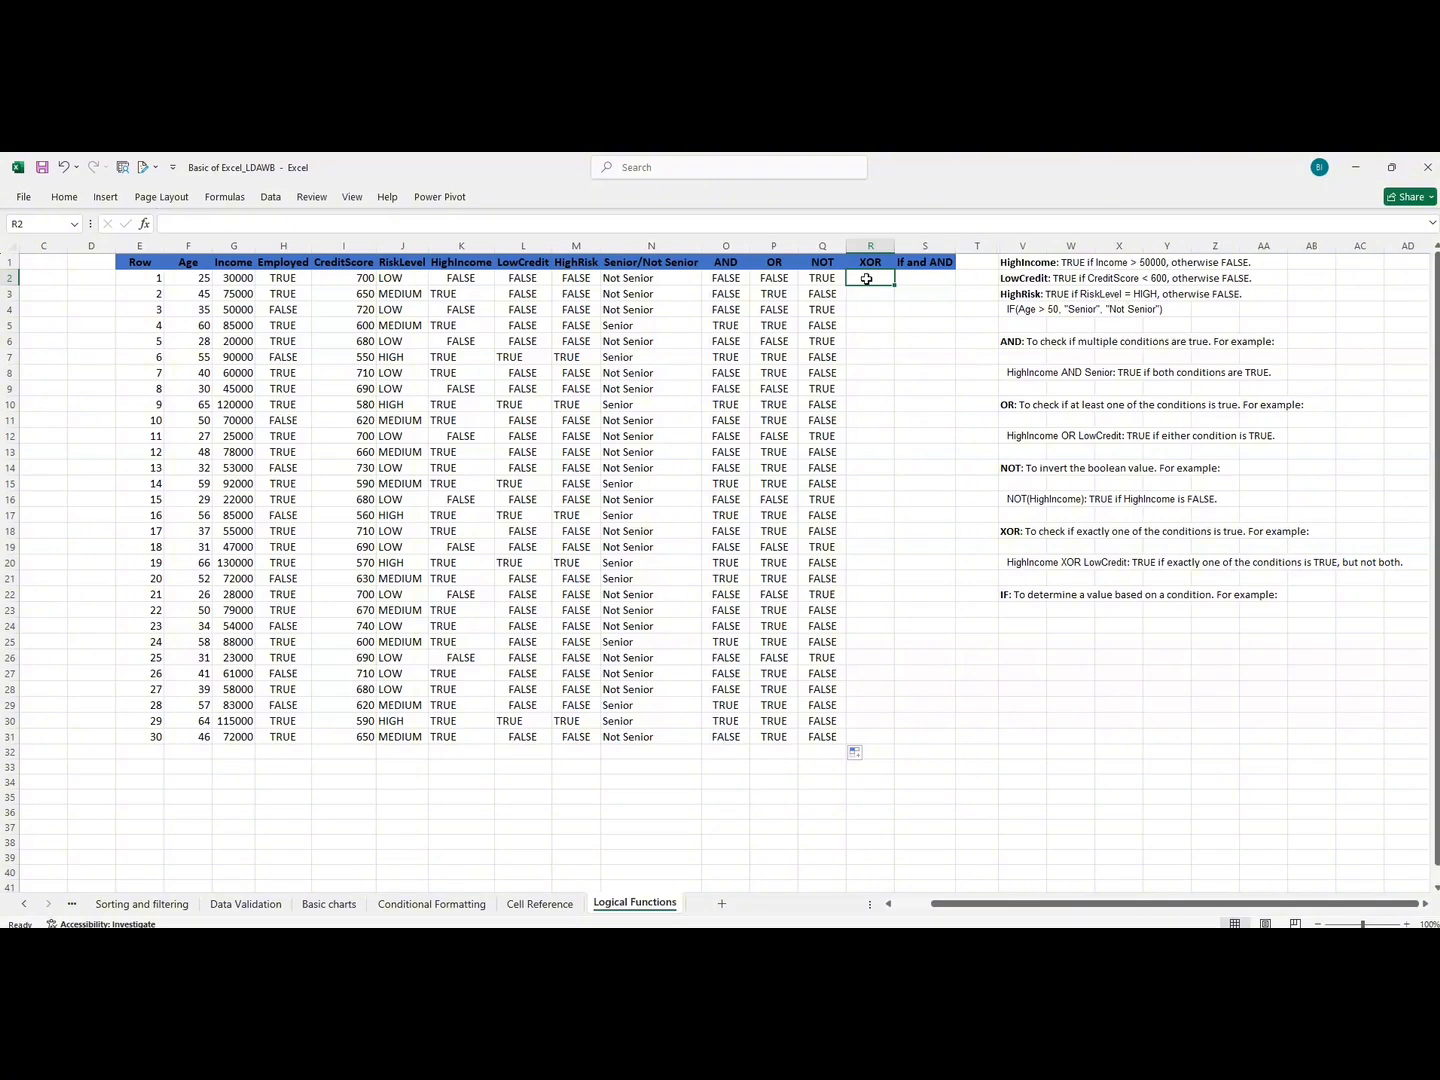
{"action": "type", "text": "="}
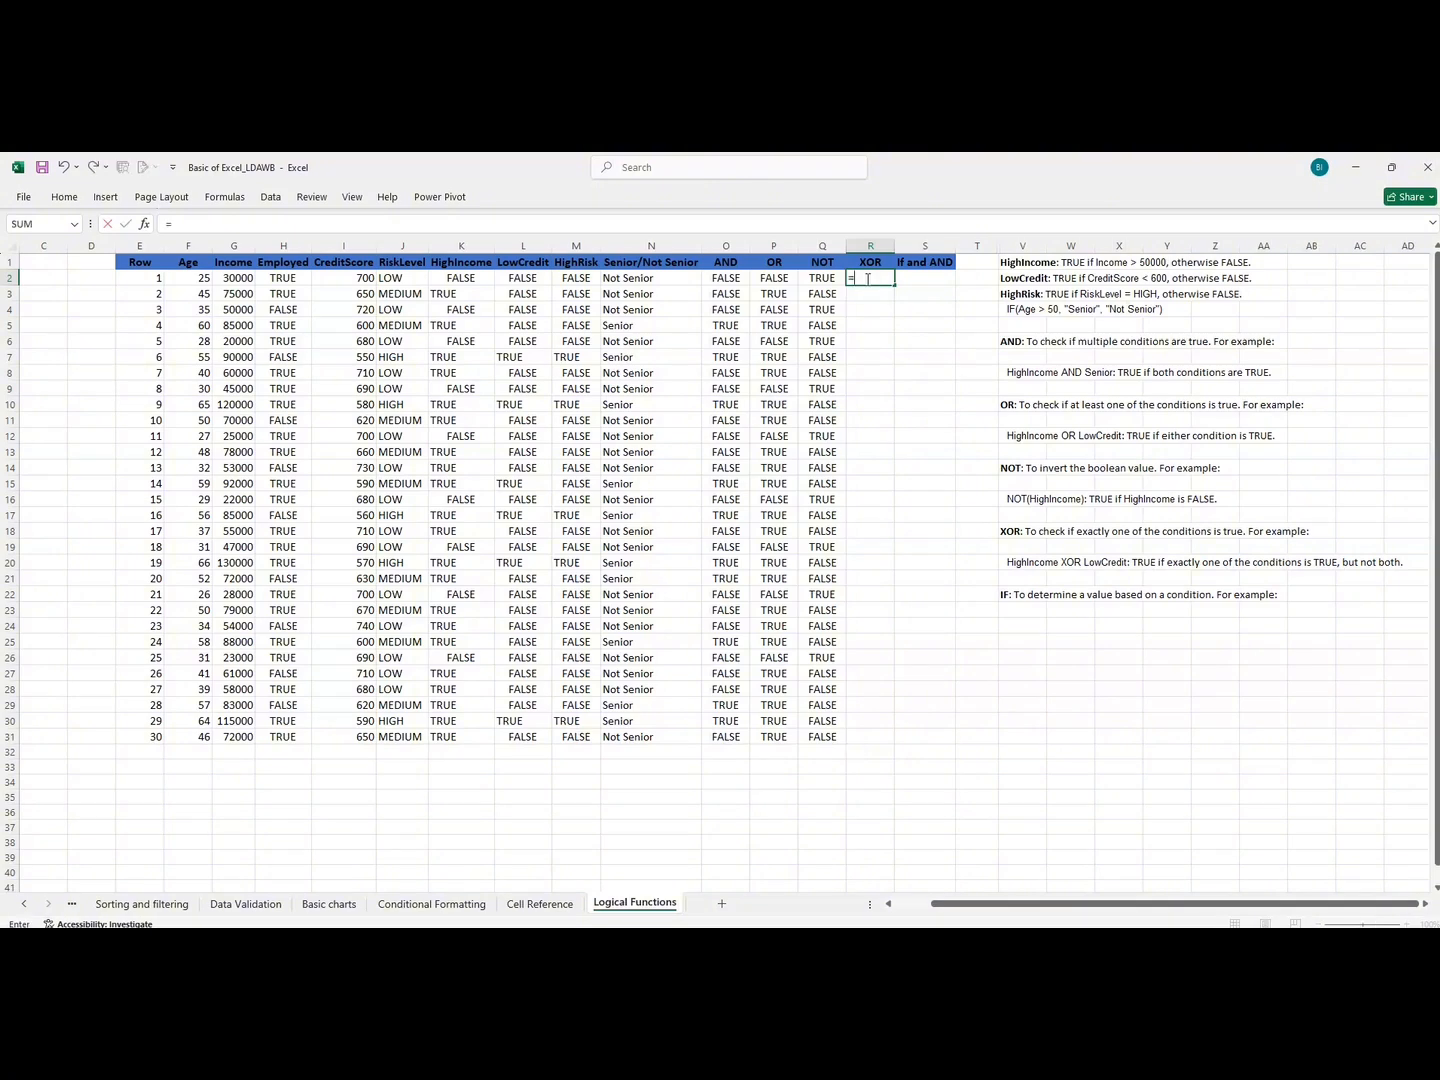
{"action": "type", "text": "XOR"}
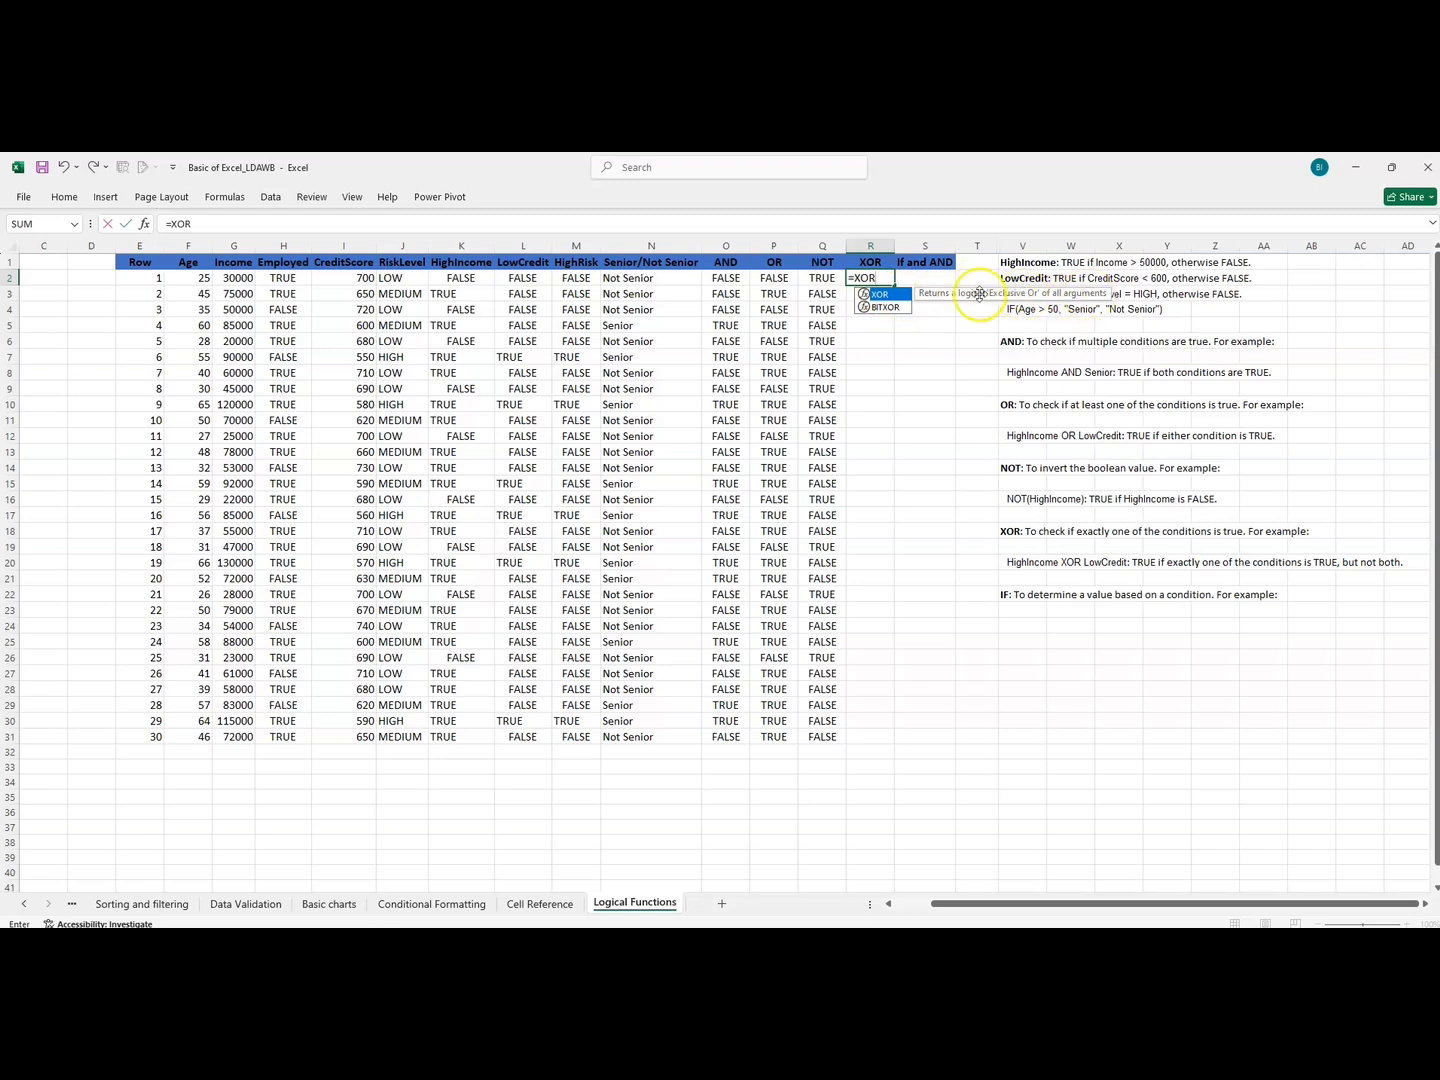
{"action": "double_click", "coordinate": [878, 296]}
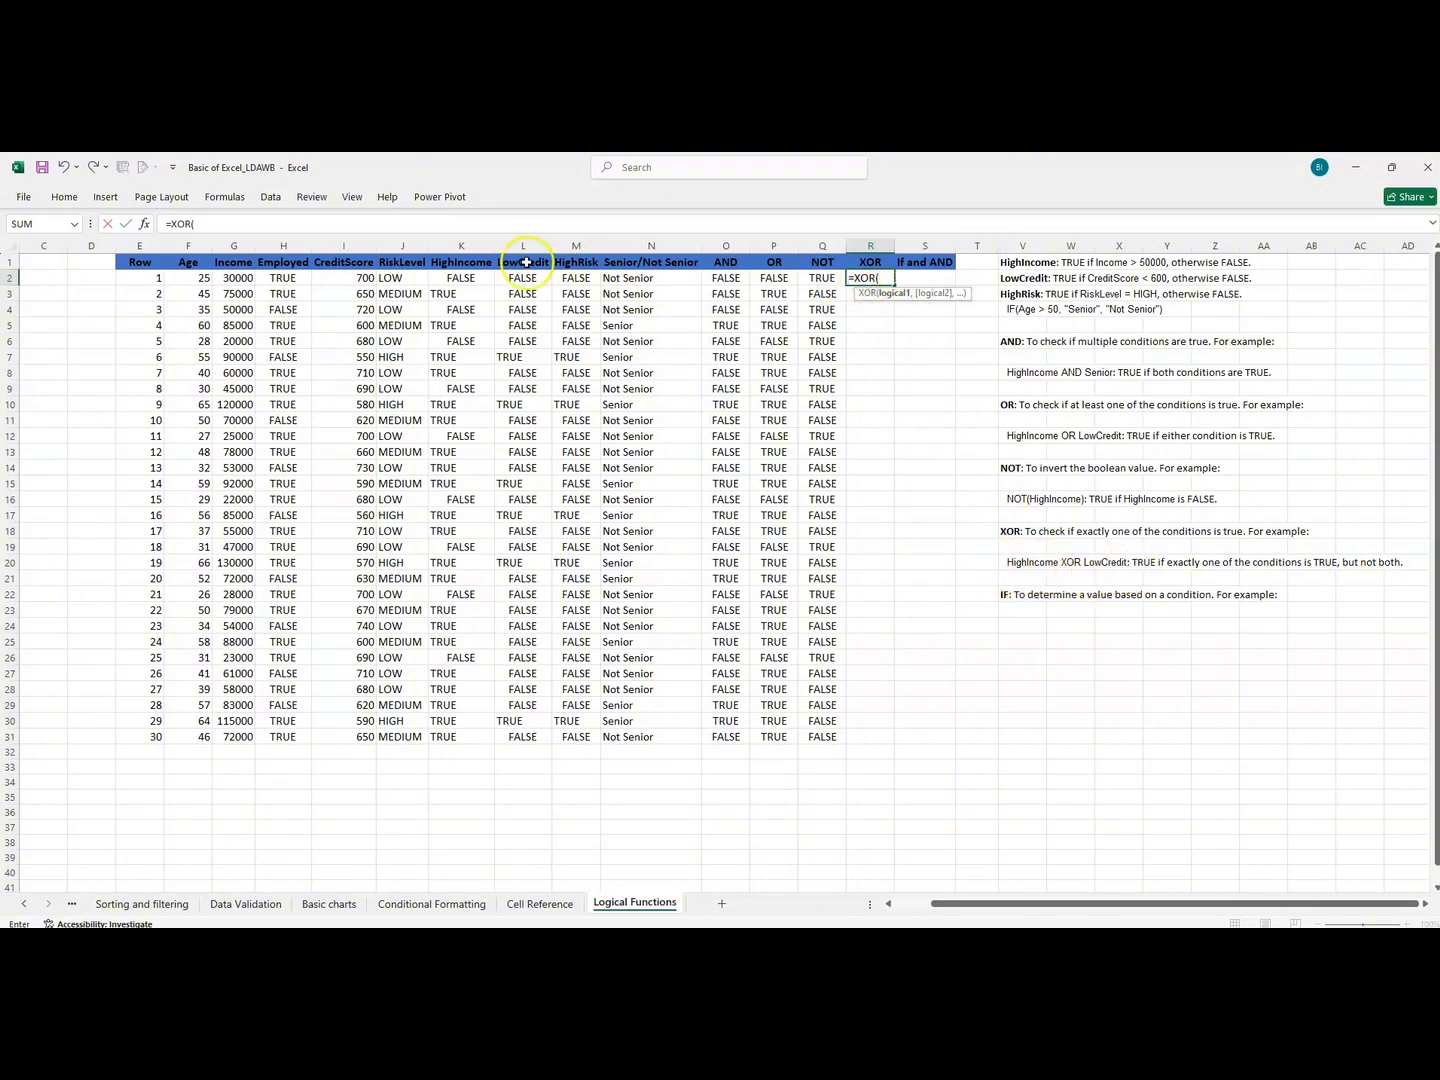
{"action": "left_click", "coordinate": [471, 279]}
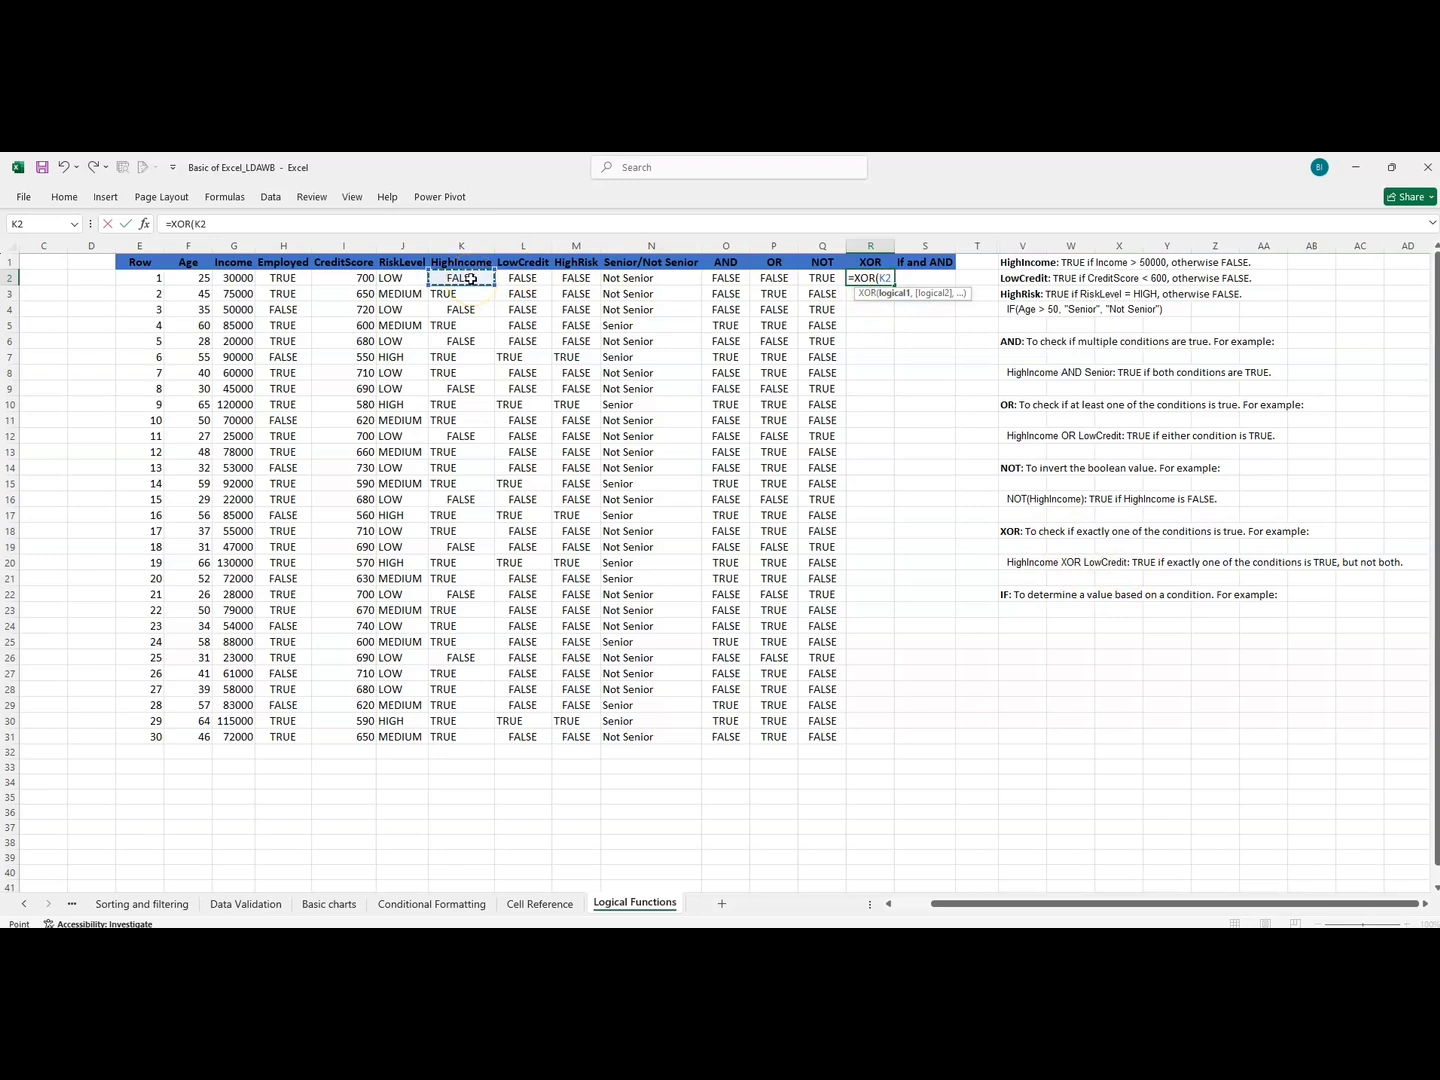
{"action": "type", "text": "=\"TRUE\","}
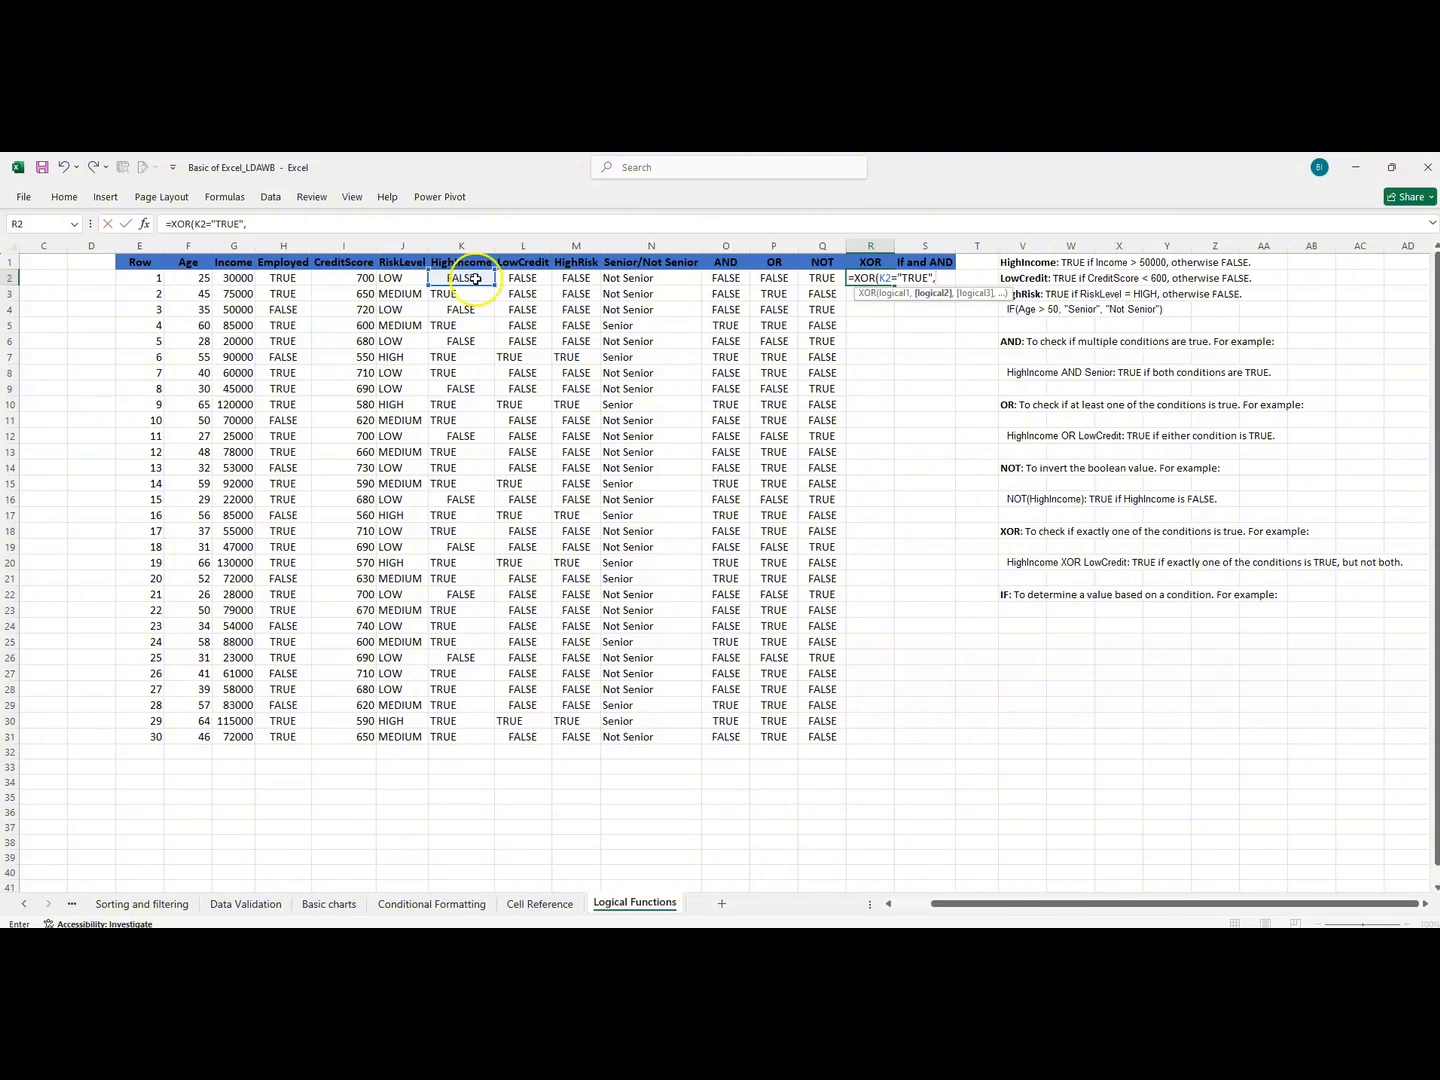
Complete the XOR formula in R2 with LowCredit in L2 equal to "TRUE" as the second condition.
{"action": "left_click", "coordinate": [514, 279]}
{"action": "type", "text": "="}
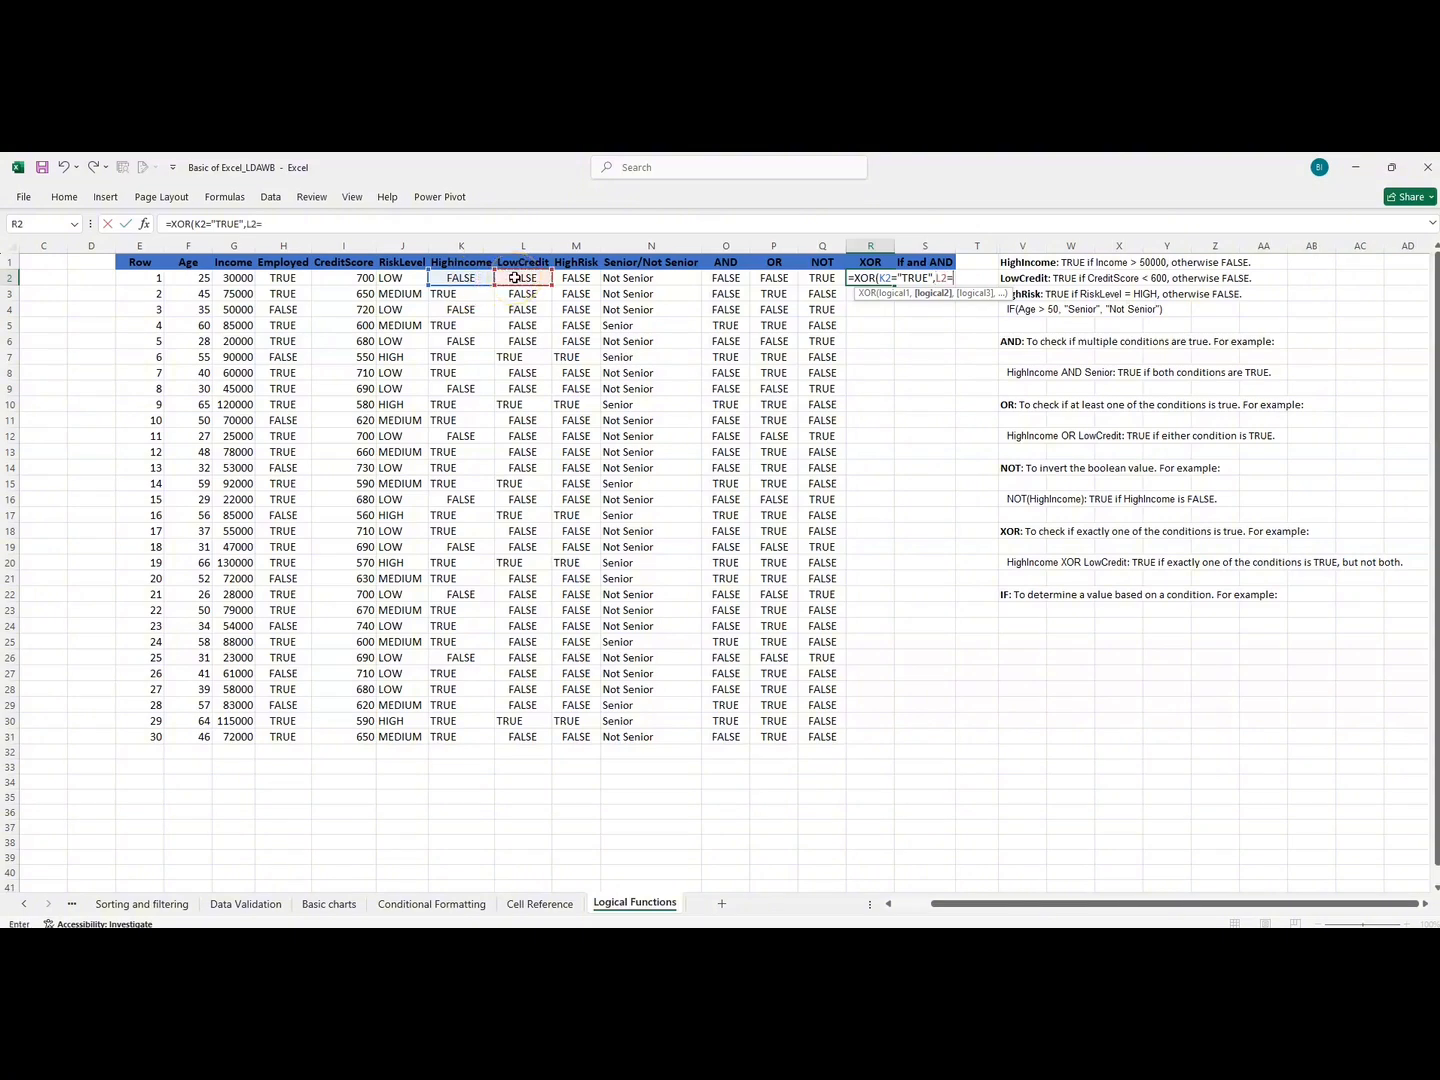
{"action": "type", "text": "\"TRUE"}
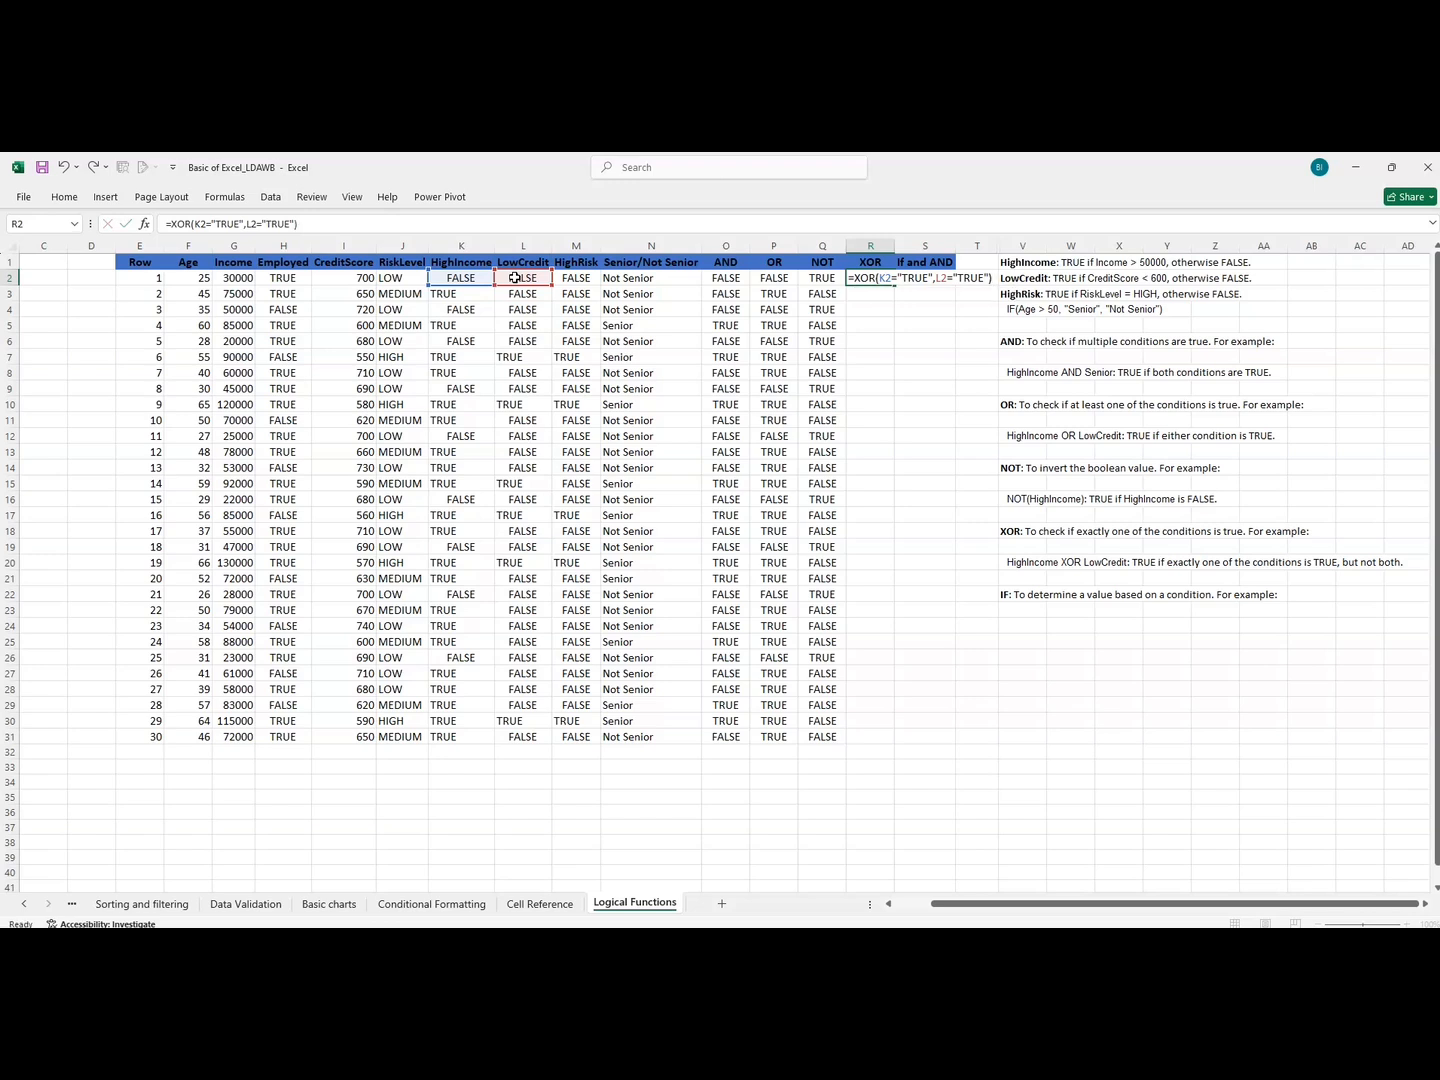
{"action": "key", "text": "Return"}
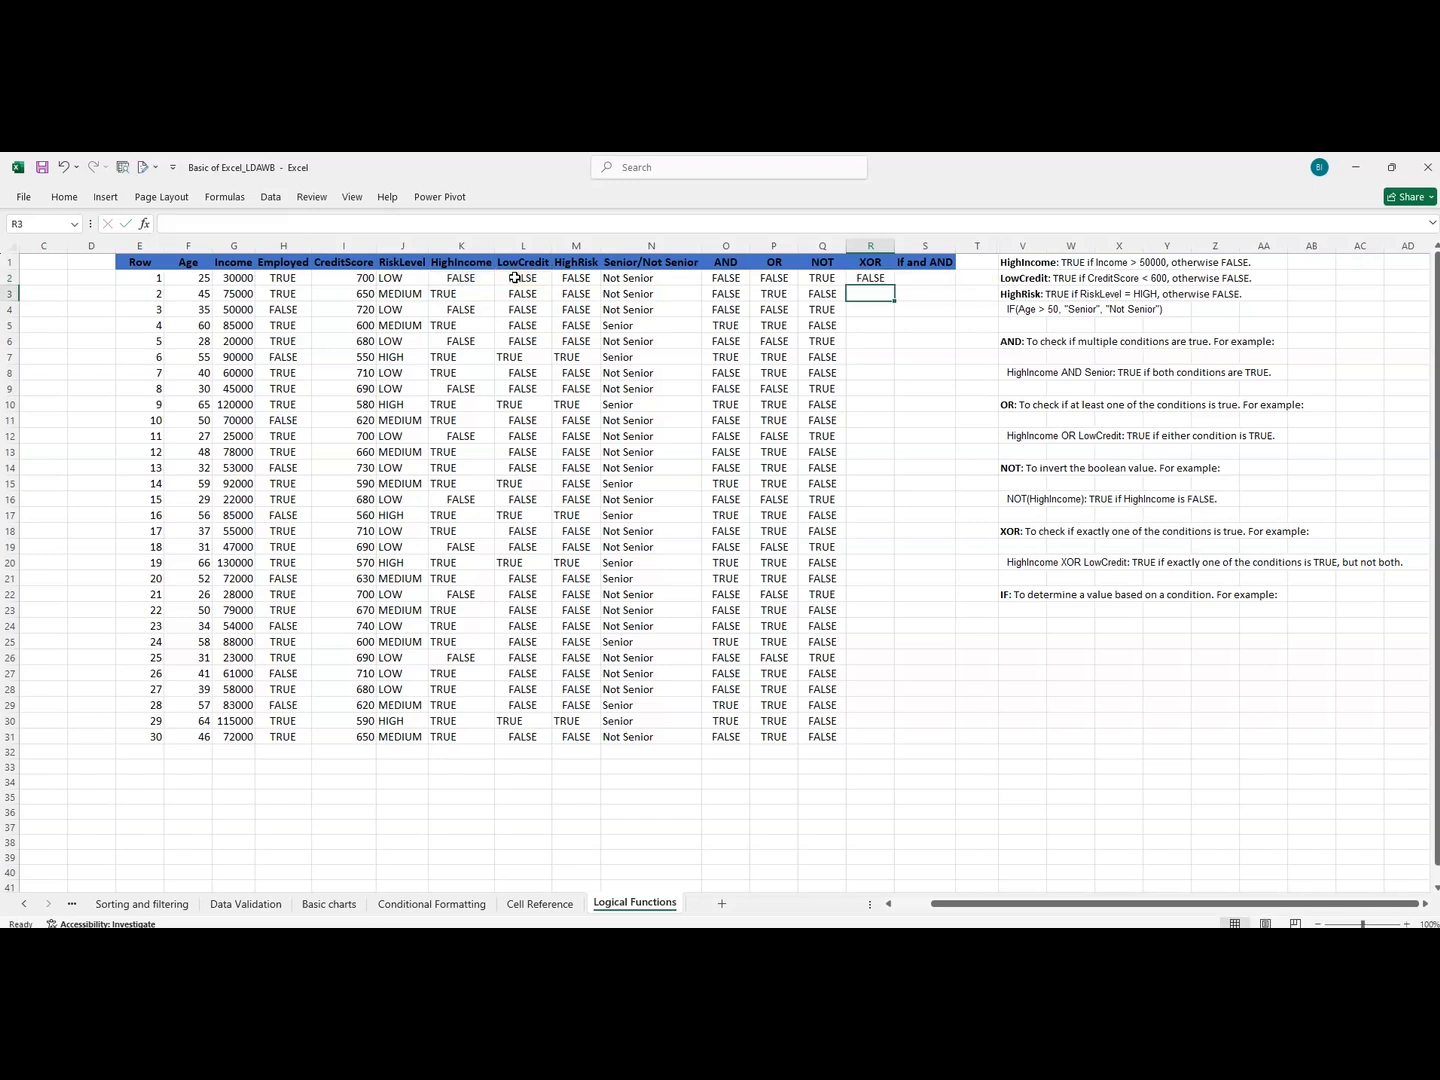
Fill the XOR formula from R2 down to R31 and compare the first two results with the OR column.
{"action": "left_click", "coordinate": [864, 280]}
{"action": "double_click", "coordinate": [895, 284]}
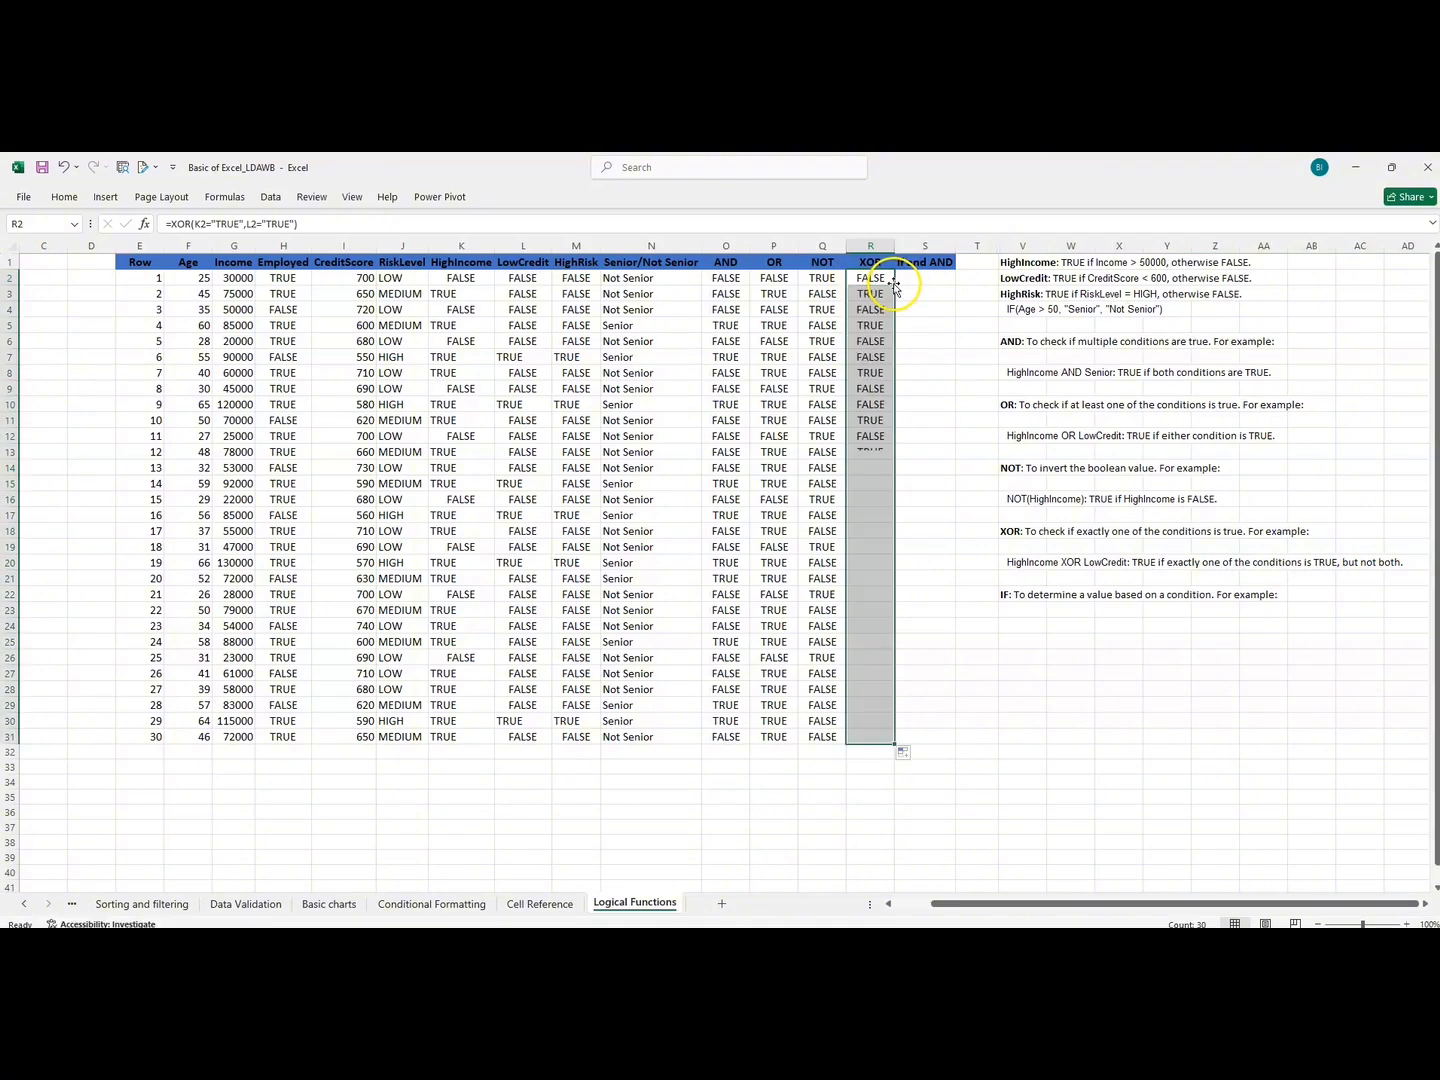
{"action": "left_click", "coordinate": [862, 279]}
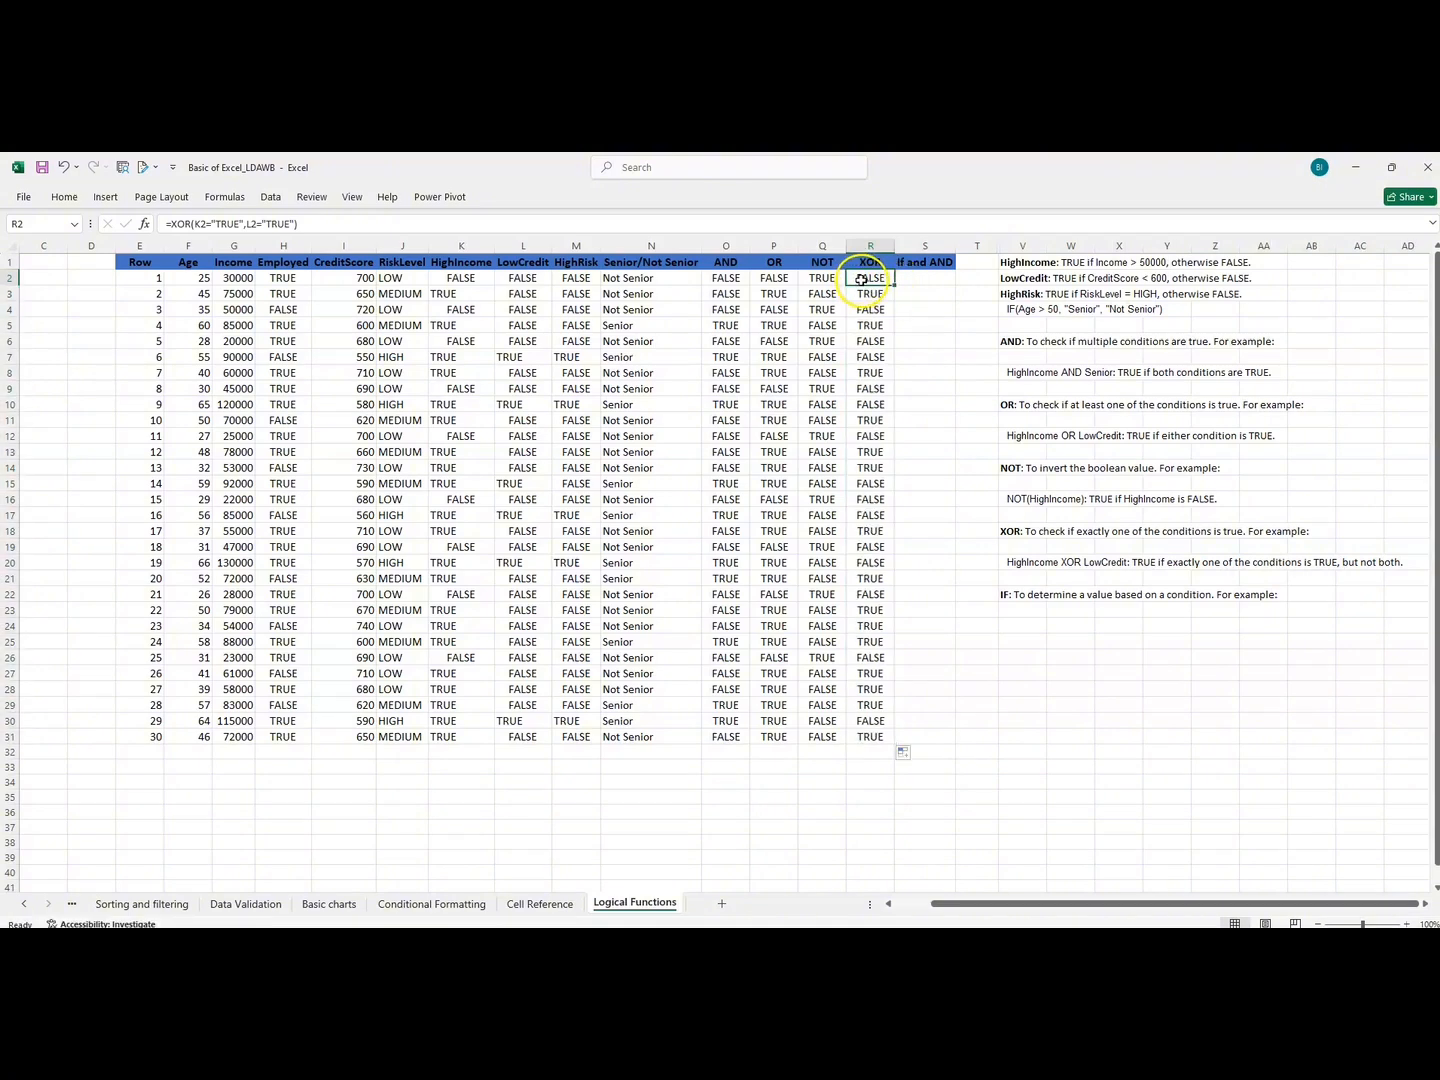
{"action": "left_click", "coordinate": [779, 278]}
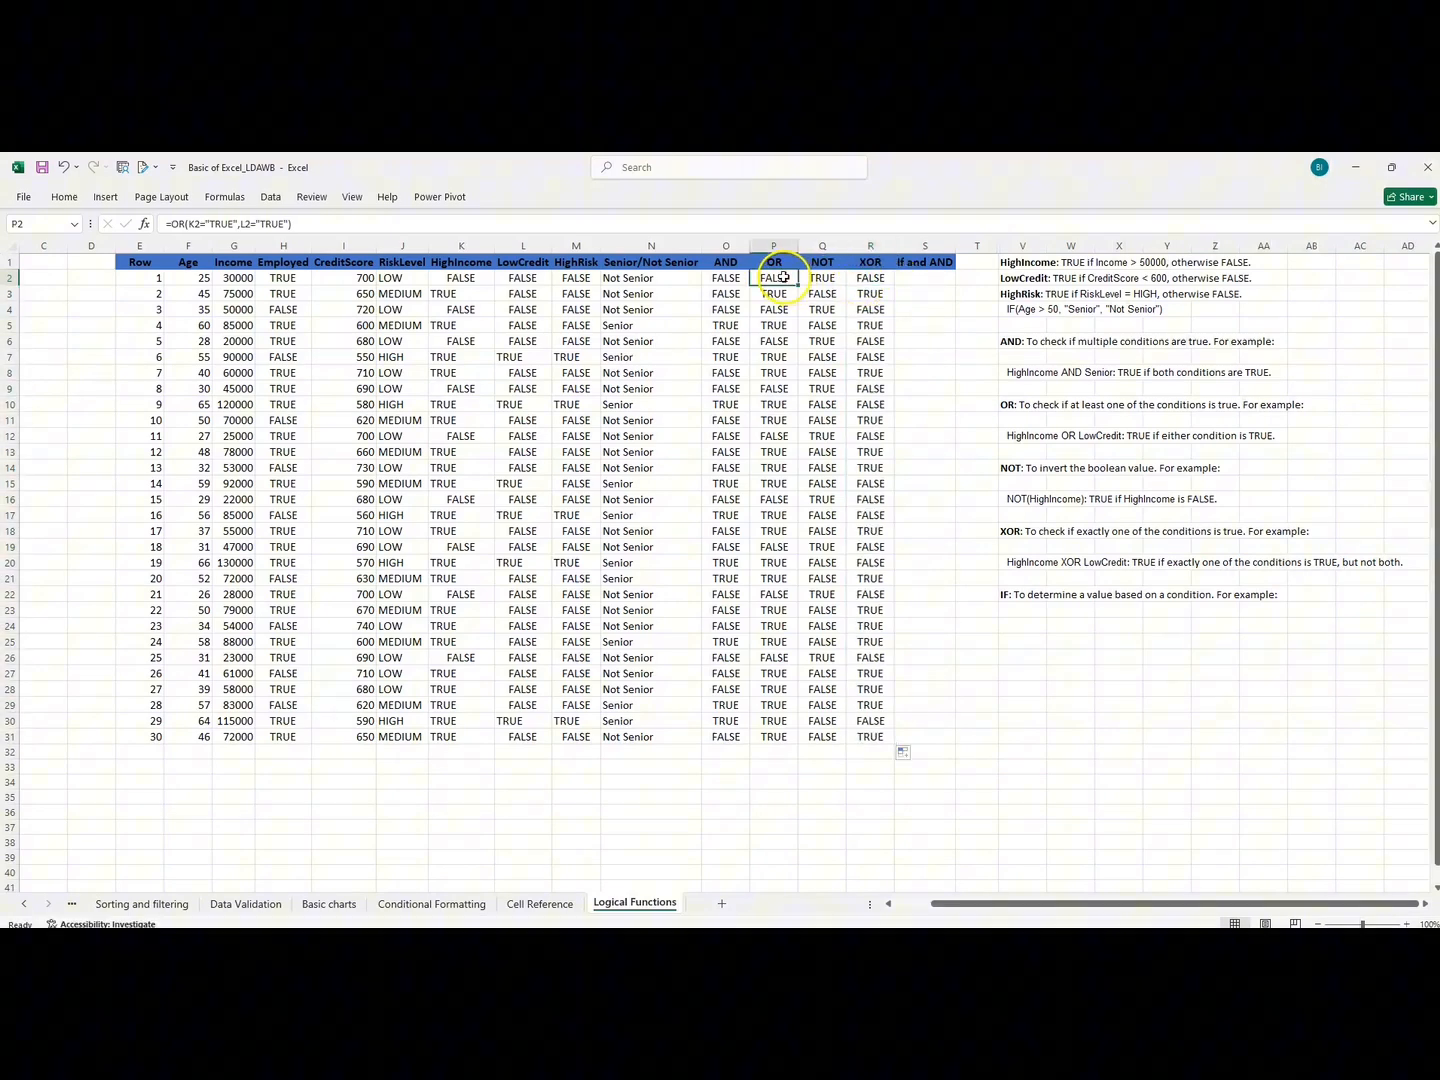
{"action": "left_click", "coordinate": [870, 277]}
{"action": "left_click", "coordinate": [777, 296]}
{"action": "left_click", "coordinate": [875, 293]}
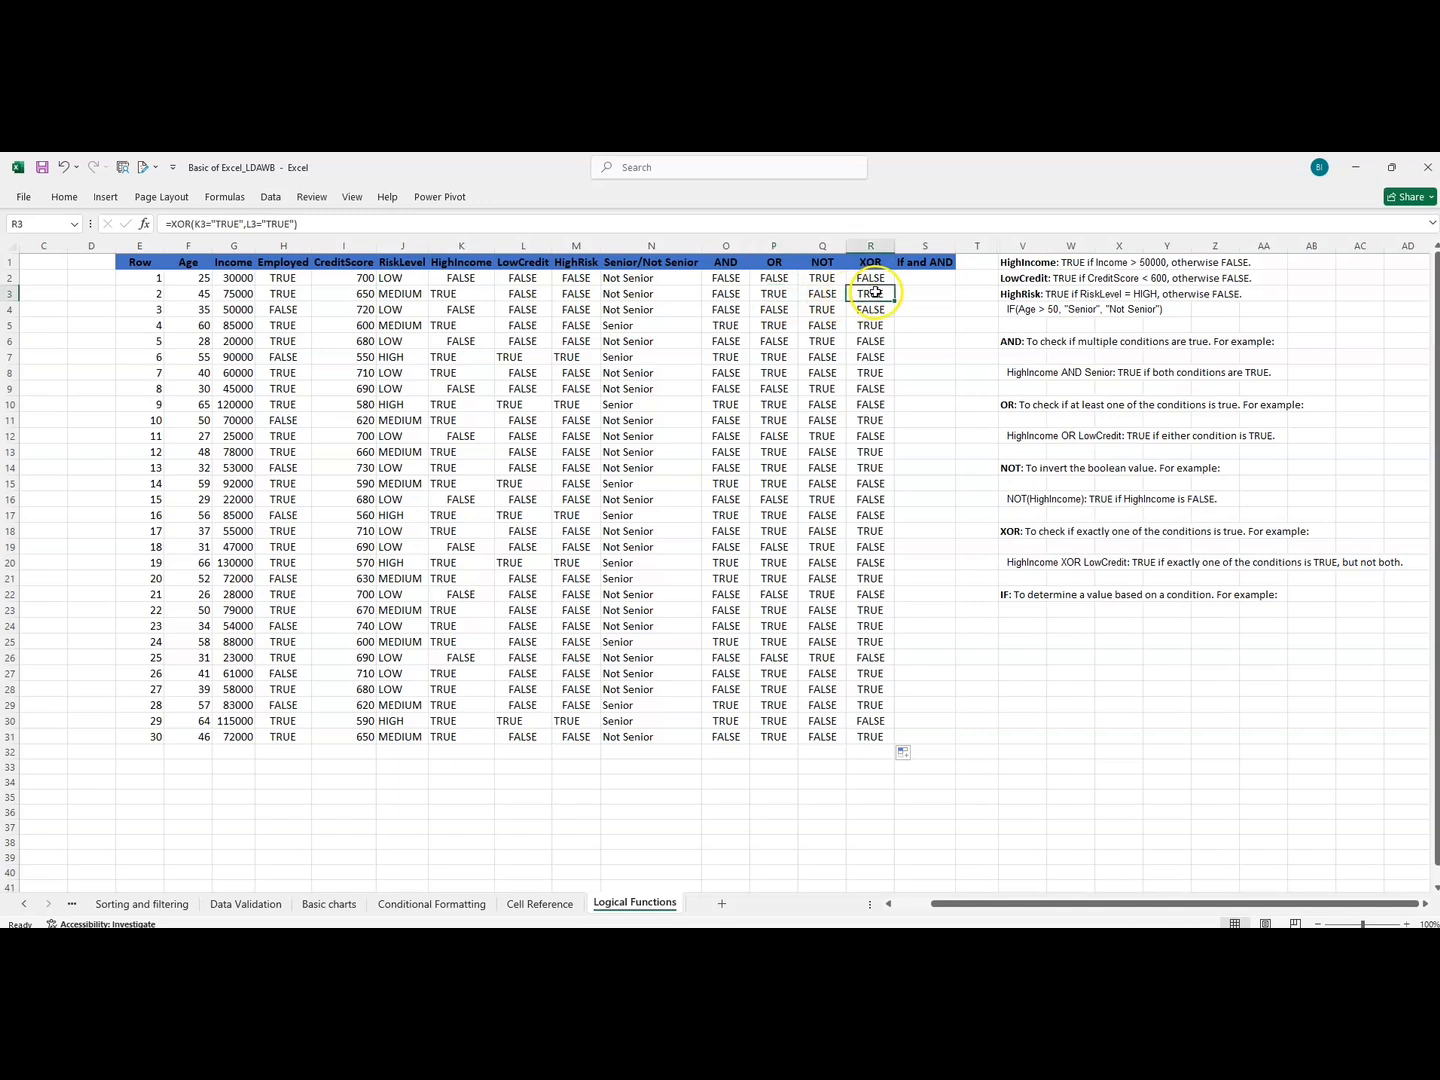
Compare the XOR results with the OR and LowCredit columns, and select S2 under If and AND.
{"action": "left_click", "coordinate": [777, 281]}
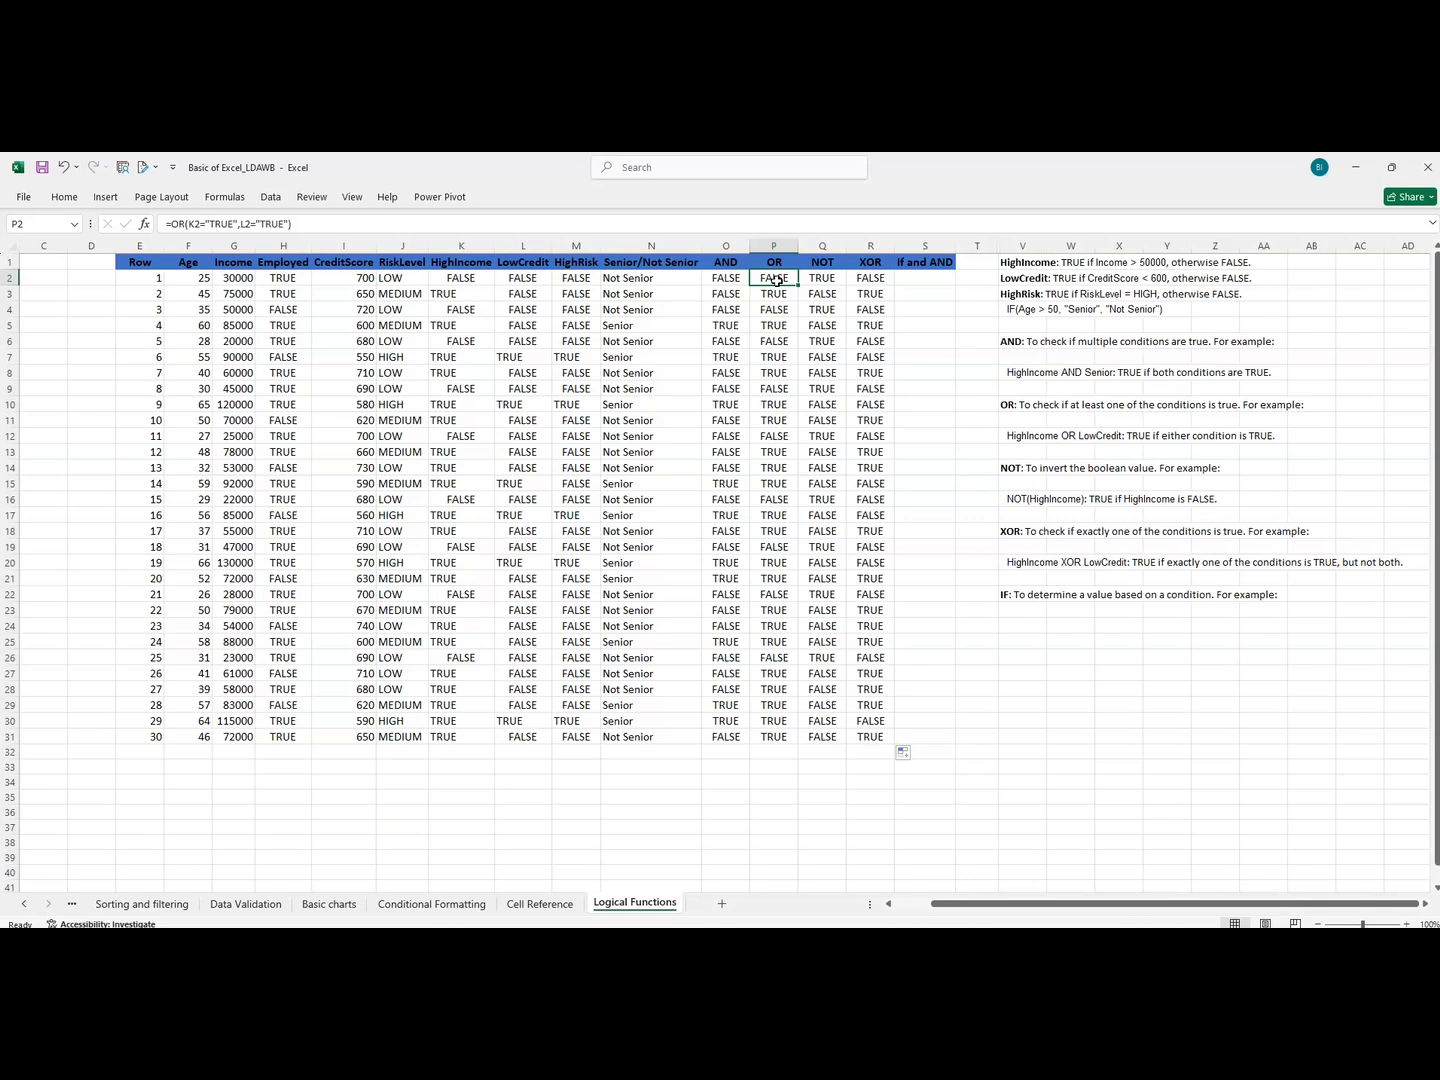
{"action": "left_click_drag", "start_coordinate": [870, 279], "coordinate": [779, 724]}
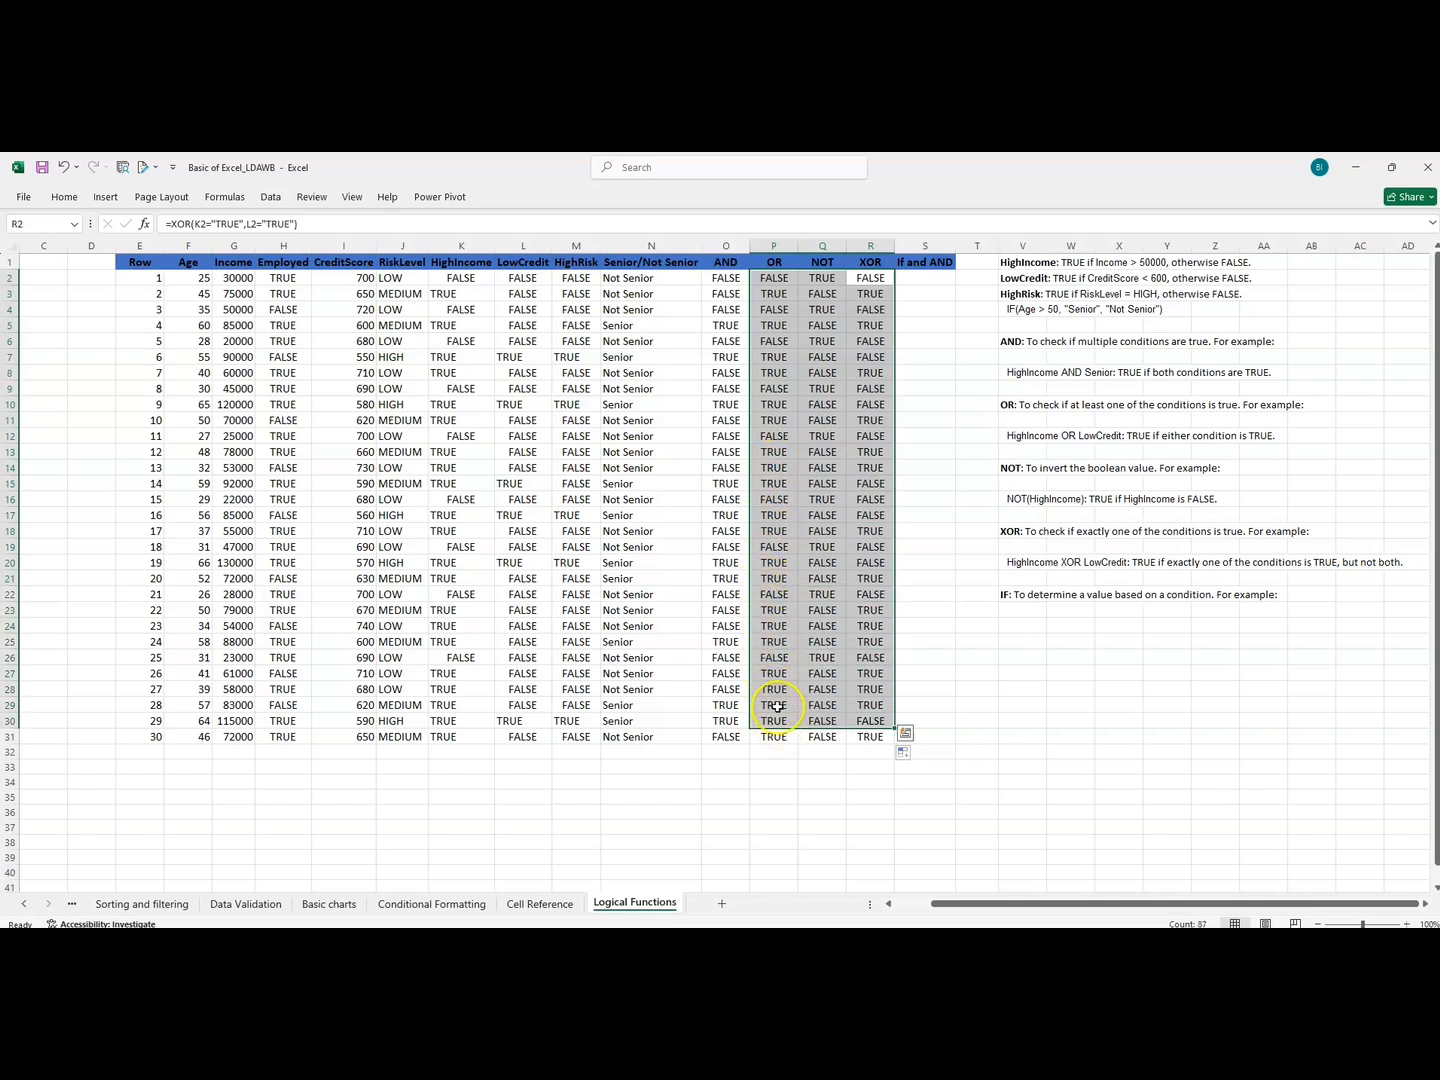
{"action": "left_click", "coordinate": [872, 281]}
{"action": "left_click_drag", "start_coordinate": [872, 281], "coordinate": [528, 338]}
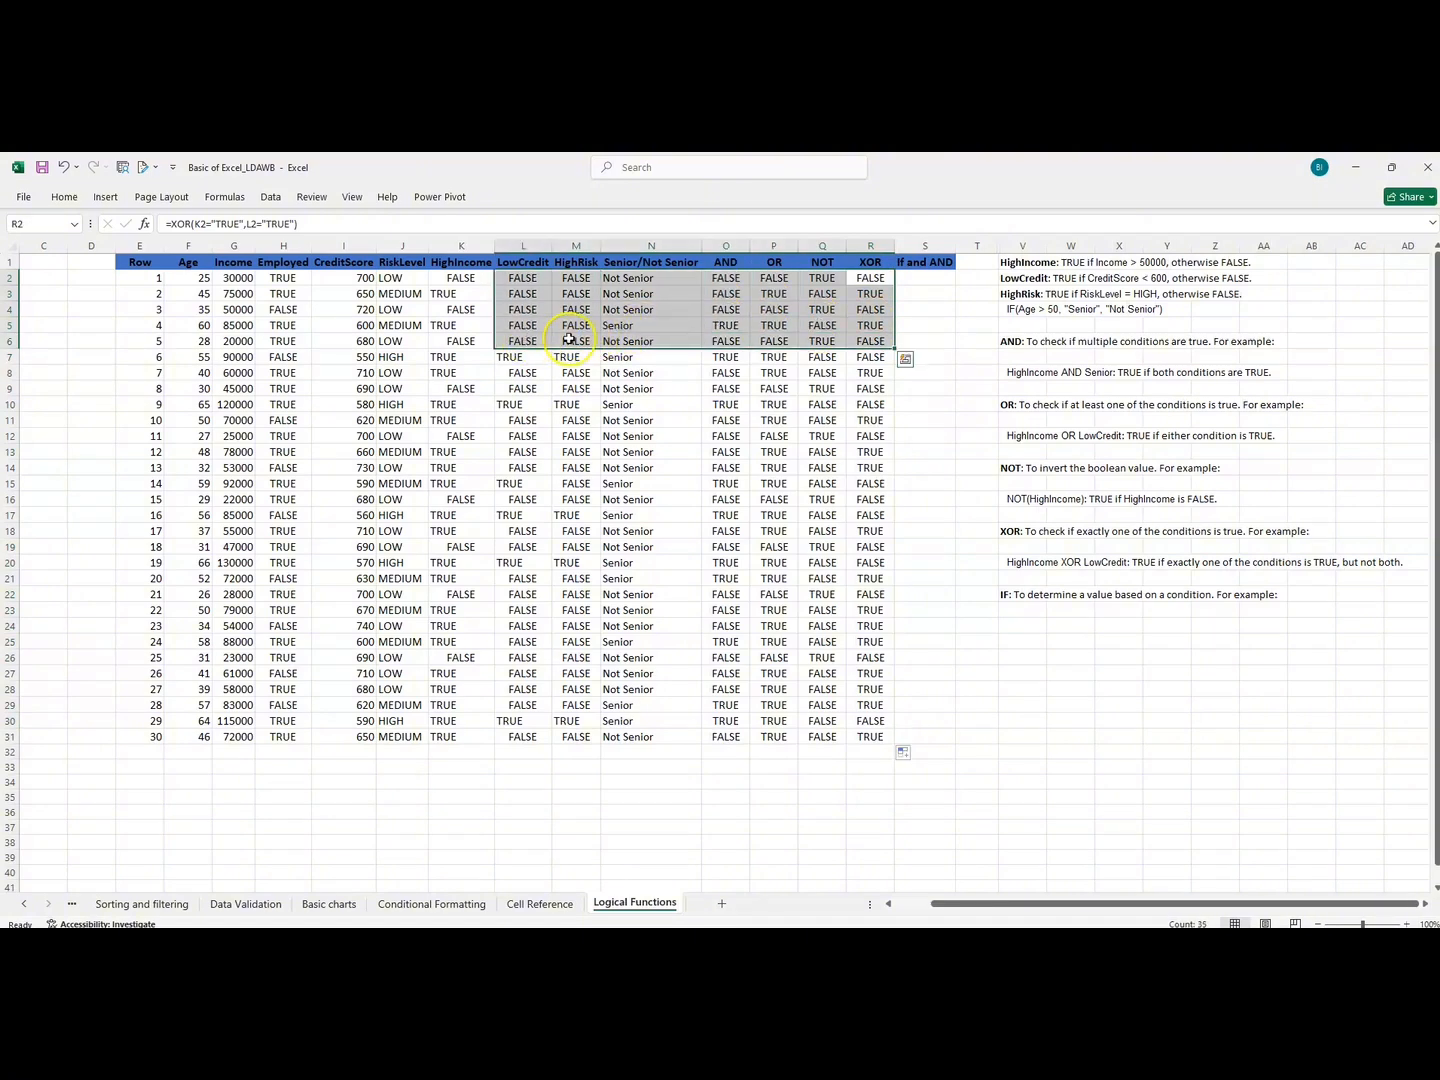
{"action": "left_click", "coordinate": [917, 278]}
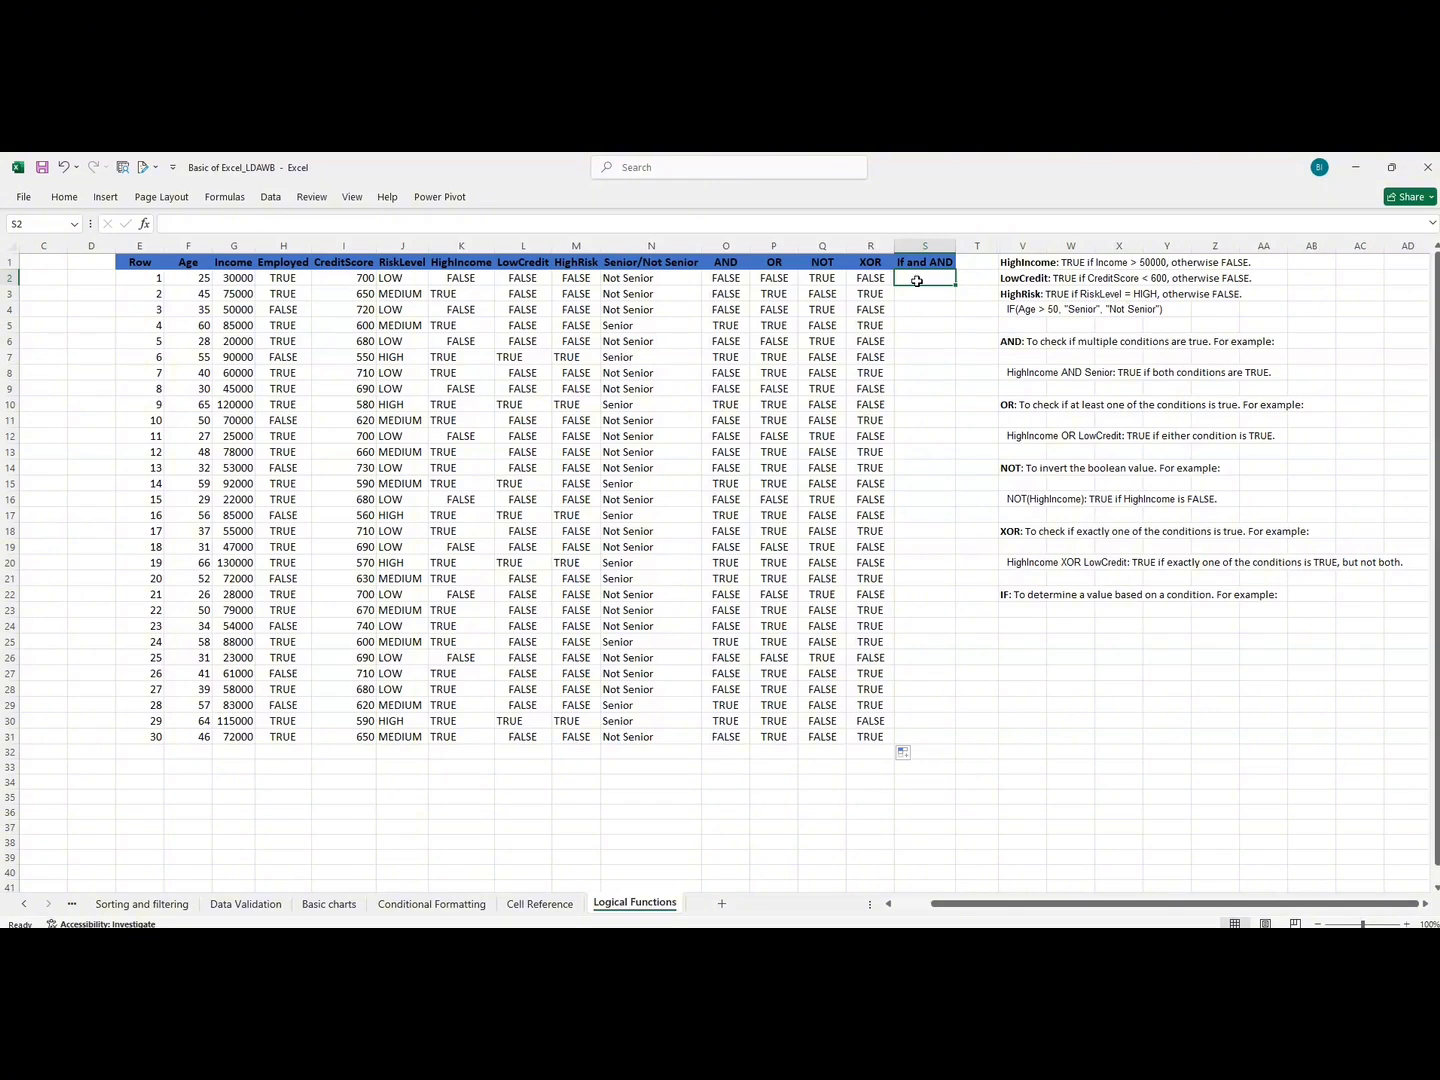
Start an IF formula in S2 with a nested AND whose first condition is HighIncome in K2 equal to "TRUE".
{"action": "left_click", "coordinate": [401, 277]}
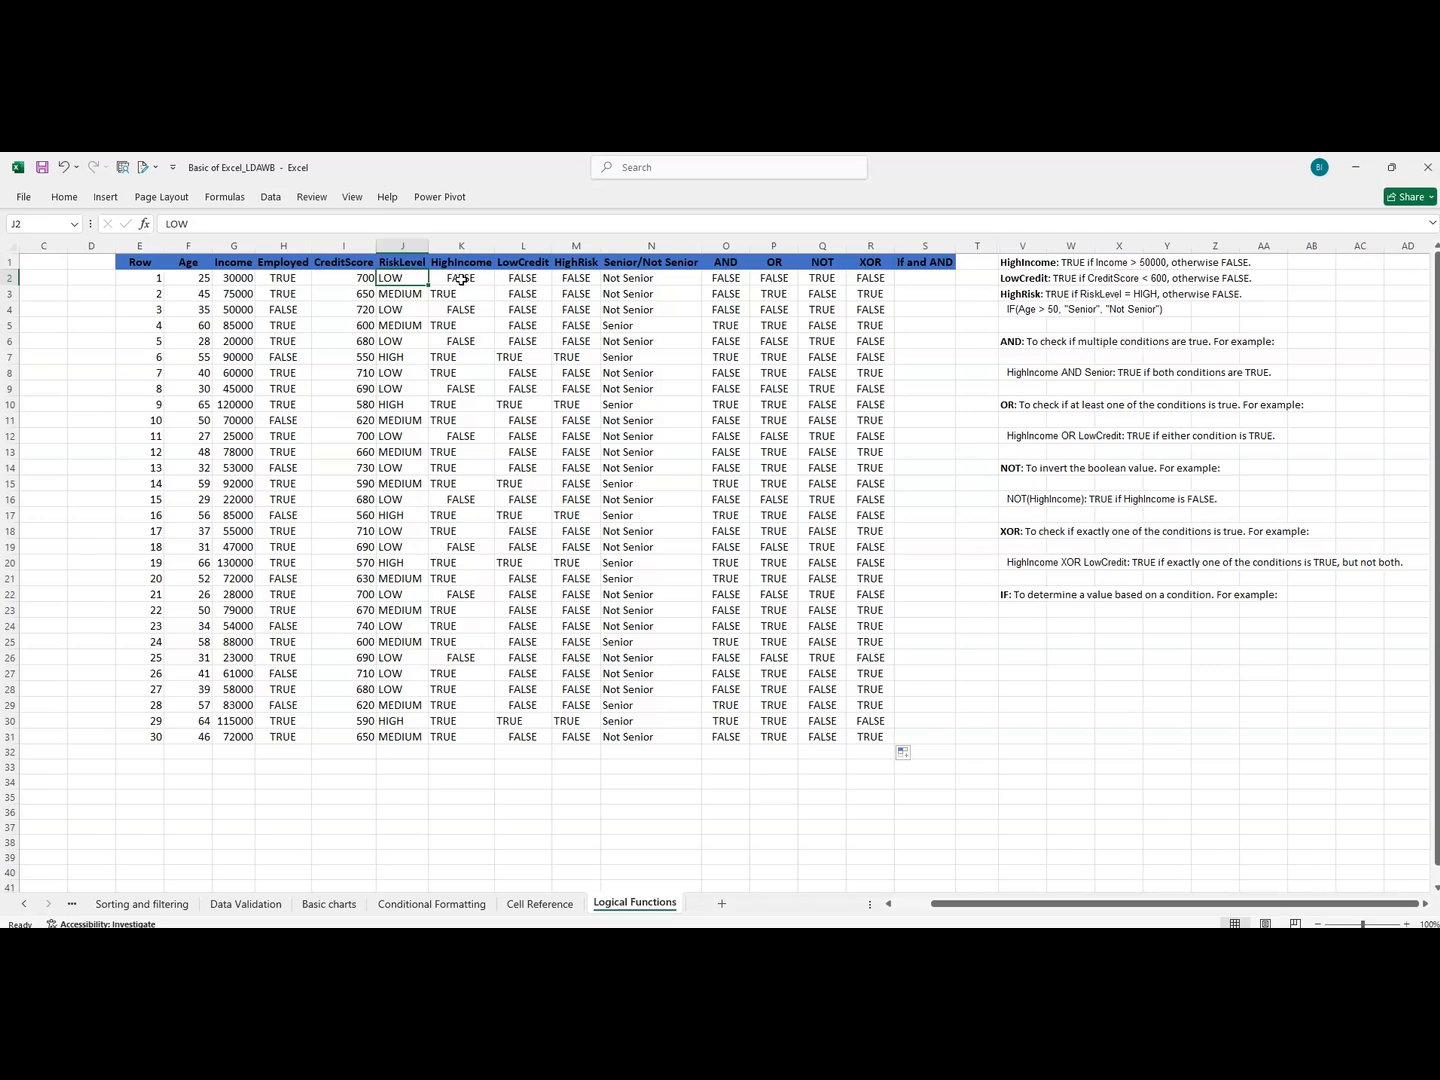
{"action": "left_click", "coordinate": [910, 277]}
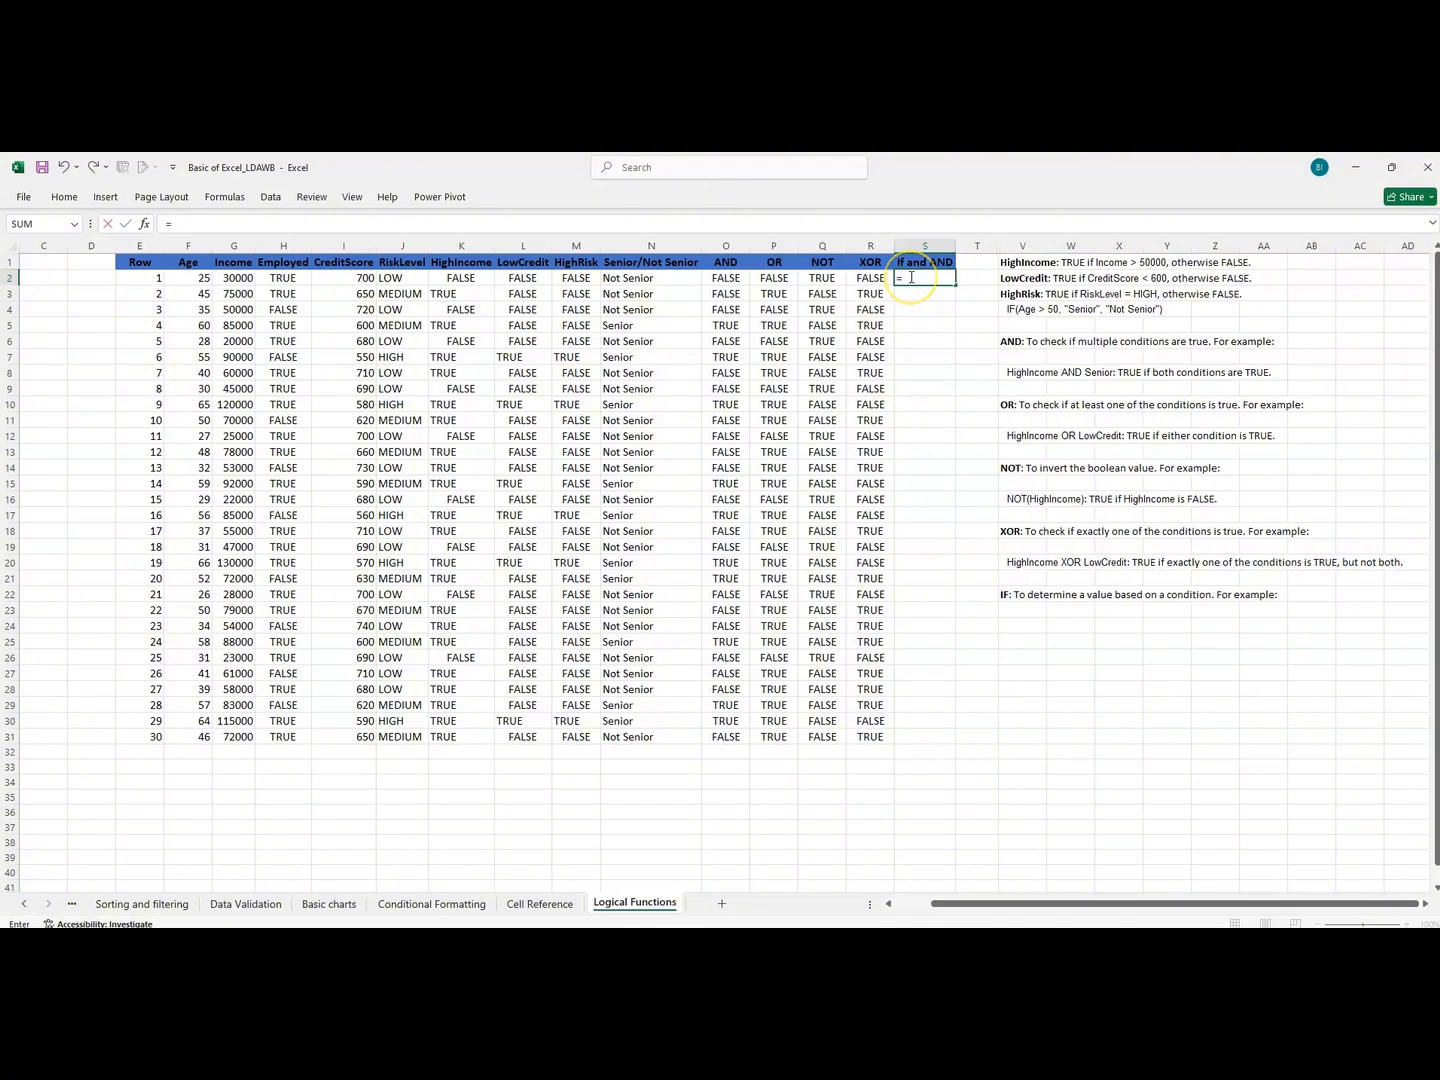
{"action": "type", "text": "=IF"}
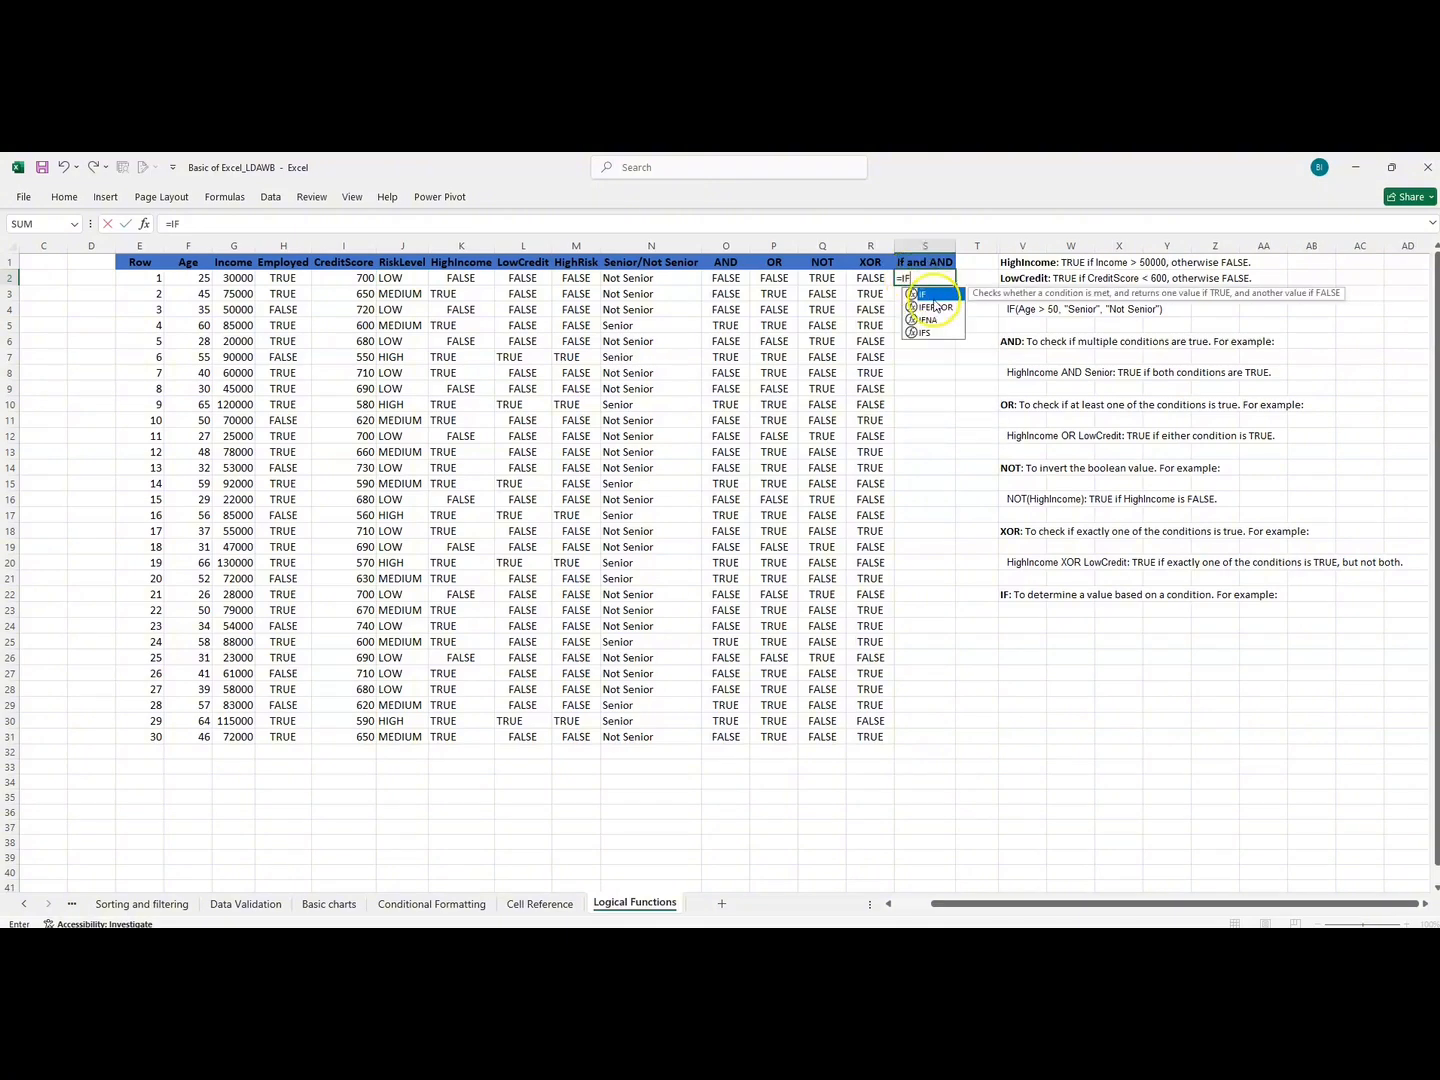
{"action": "type", "text": "("}
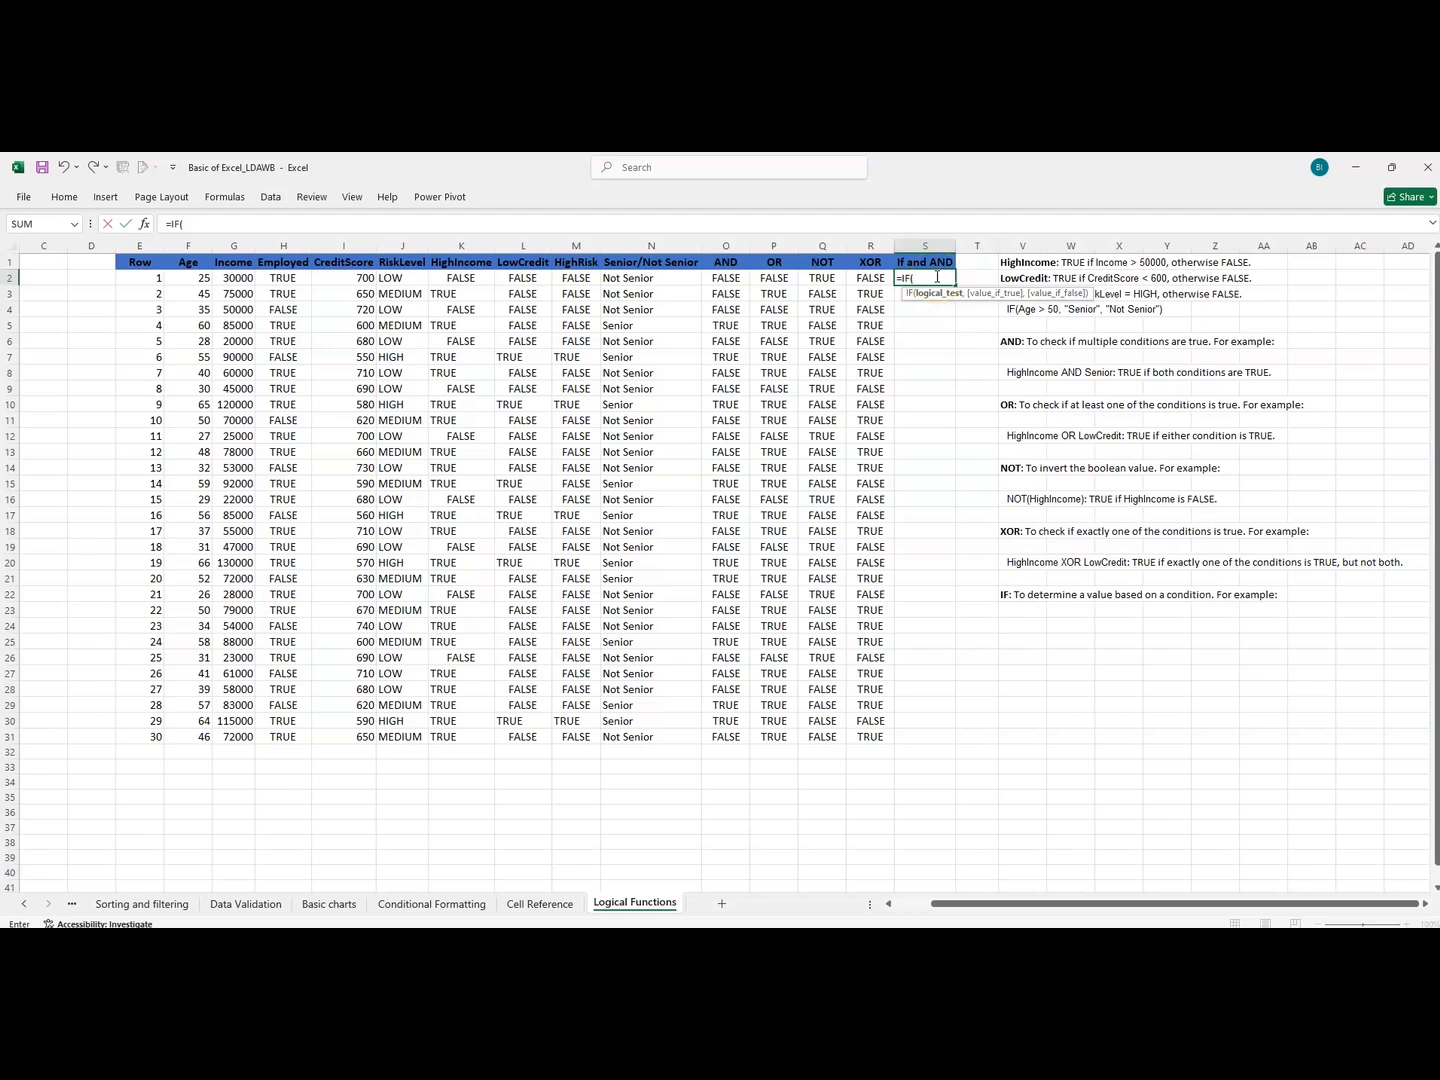
{"action": "type", "text": "AND"}
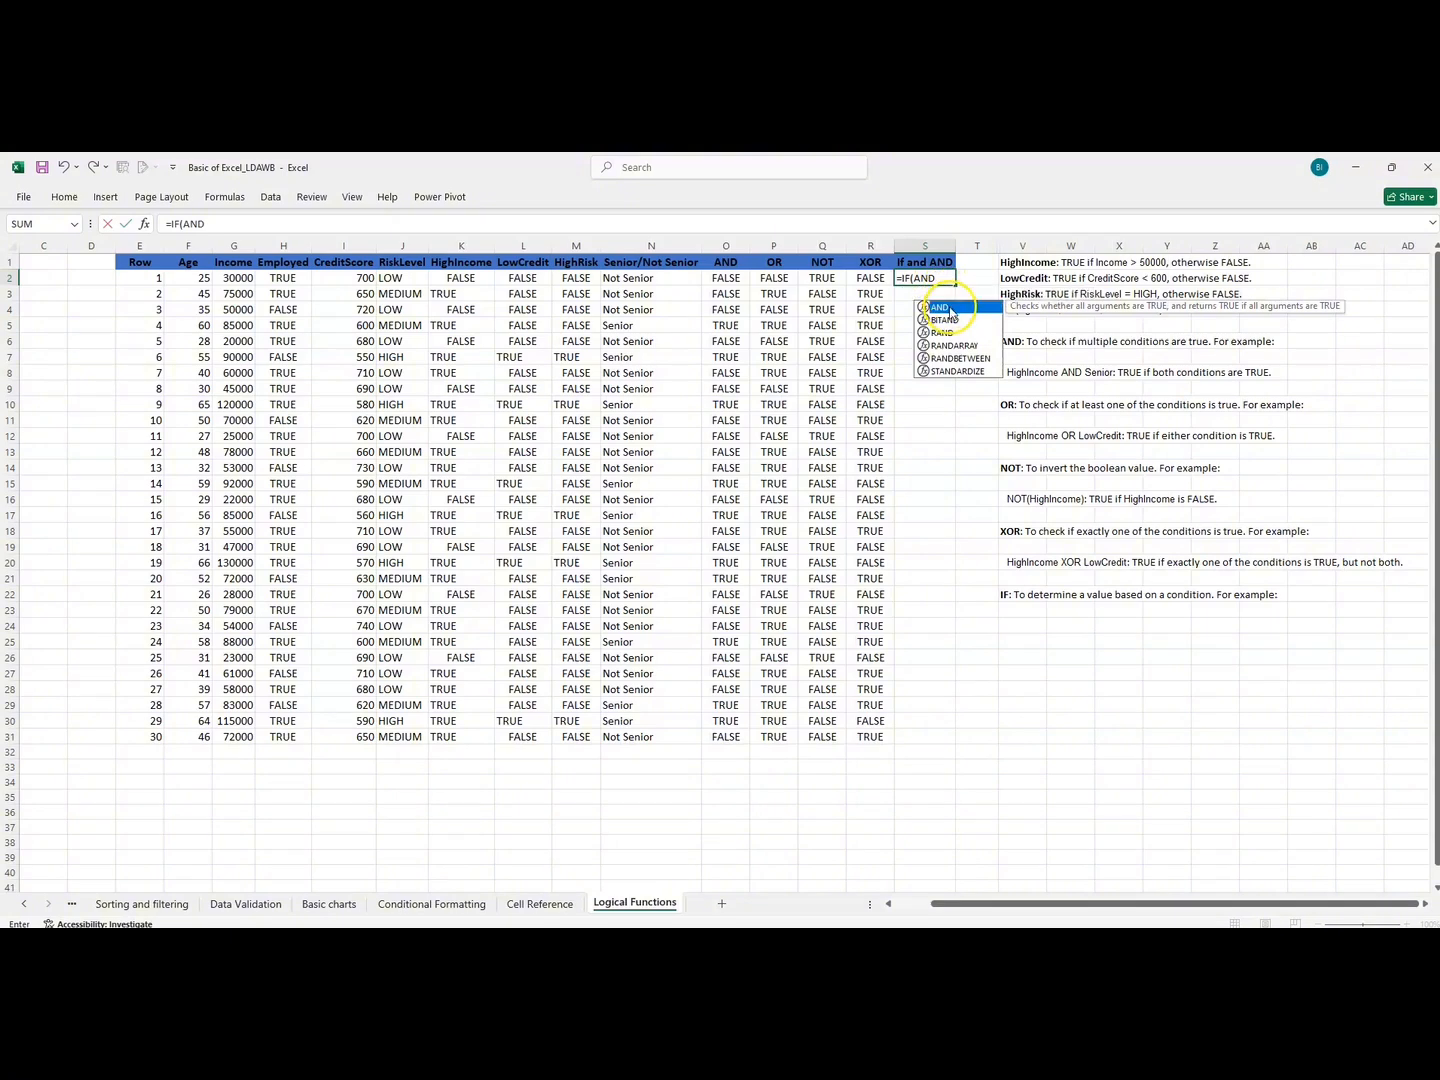
{"action": "double_click", "coordinate": [950, 306]}
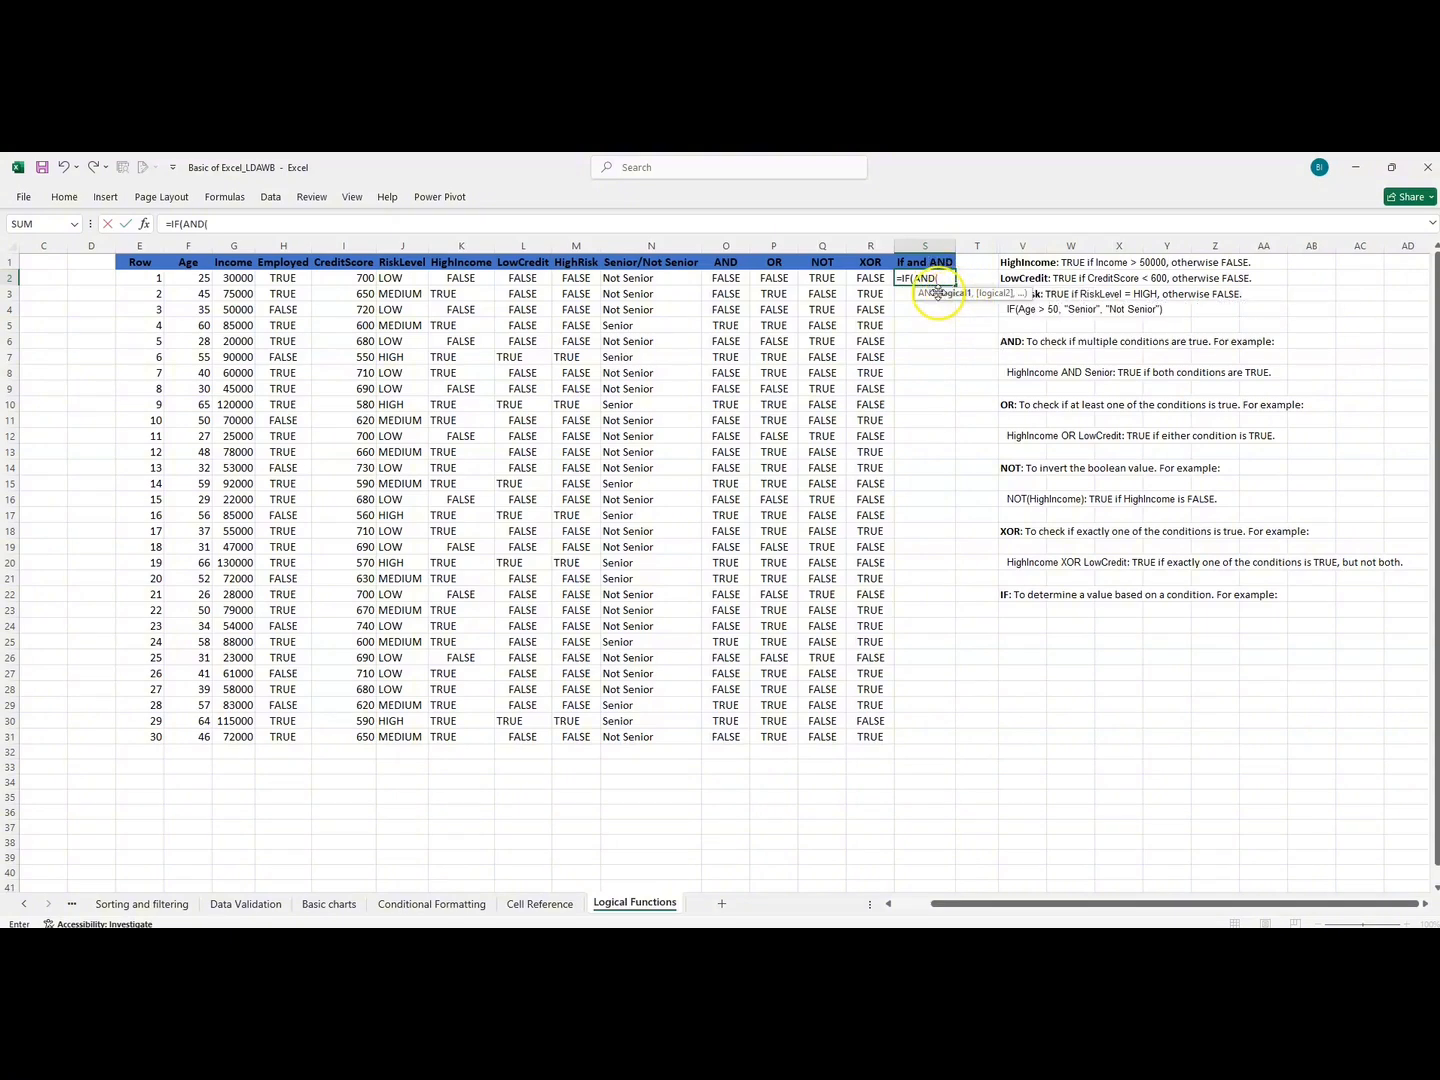
{"action": "left_click", "coordinate": [459, 276]}
{"action": "type", "text": "="}
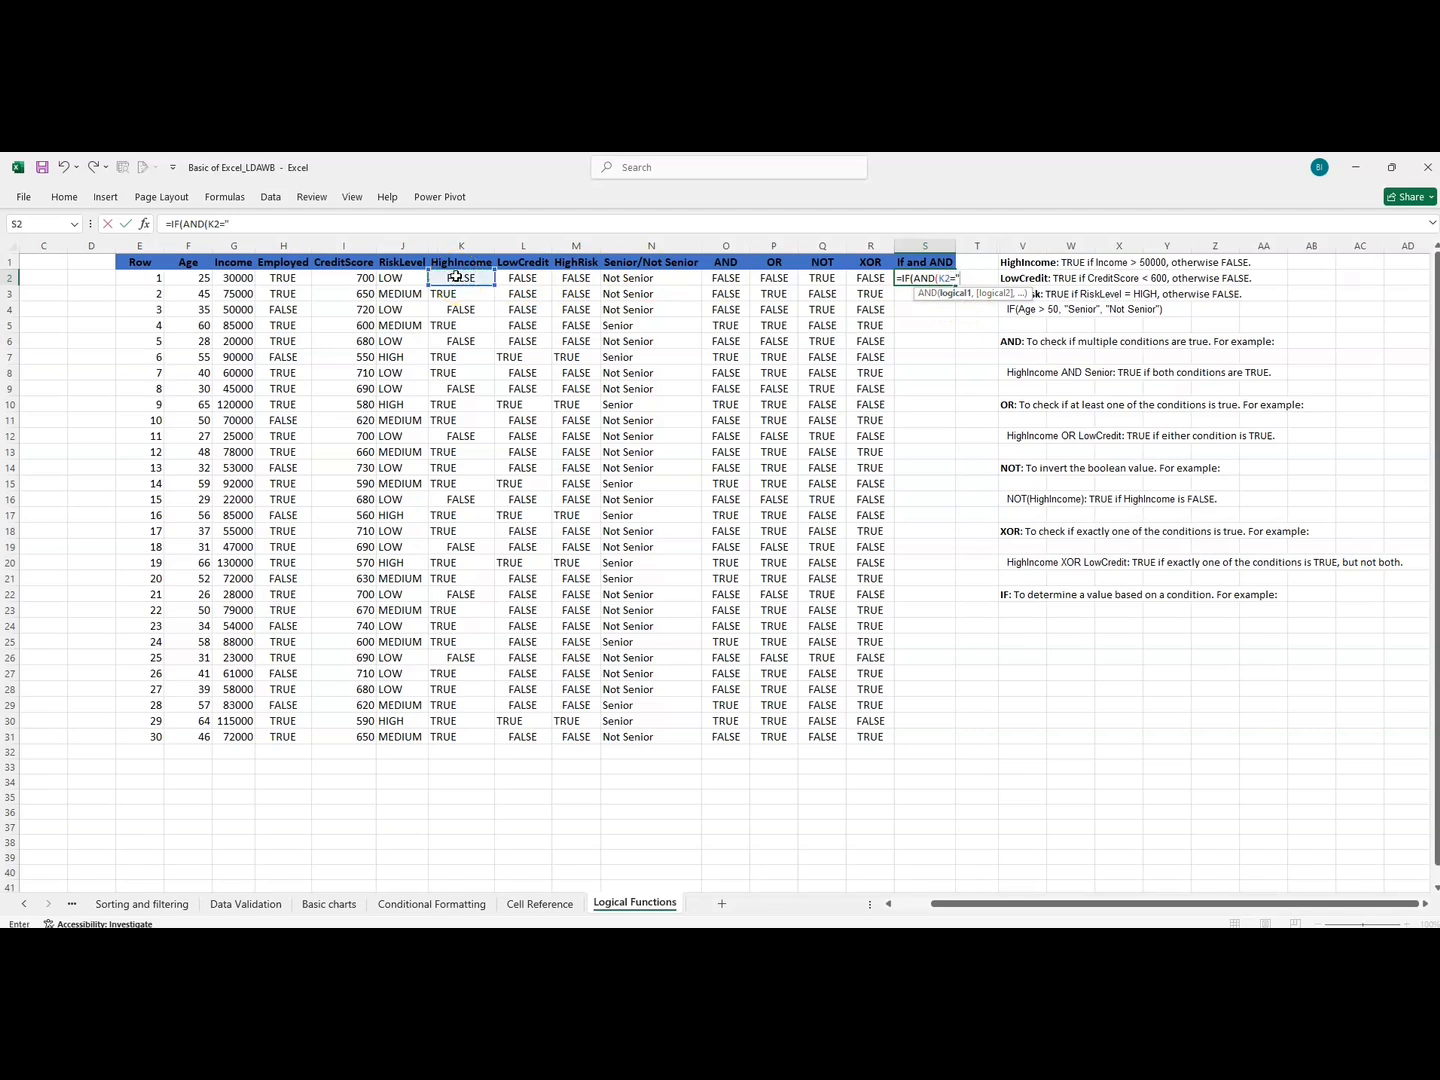
{"action": "type", "text": "\"TRUE\","}
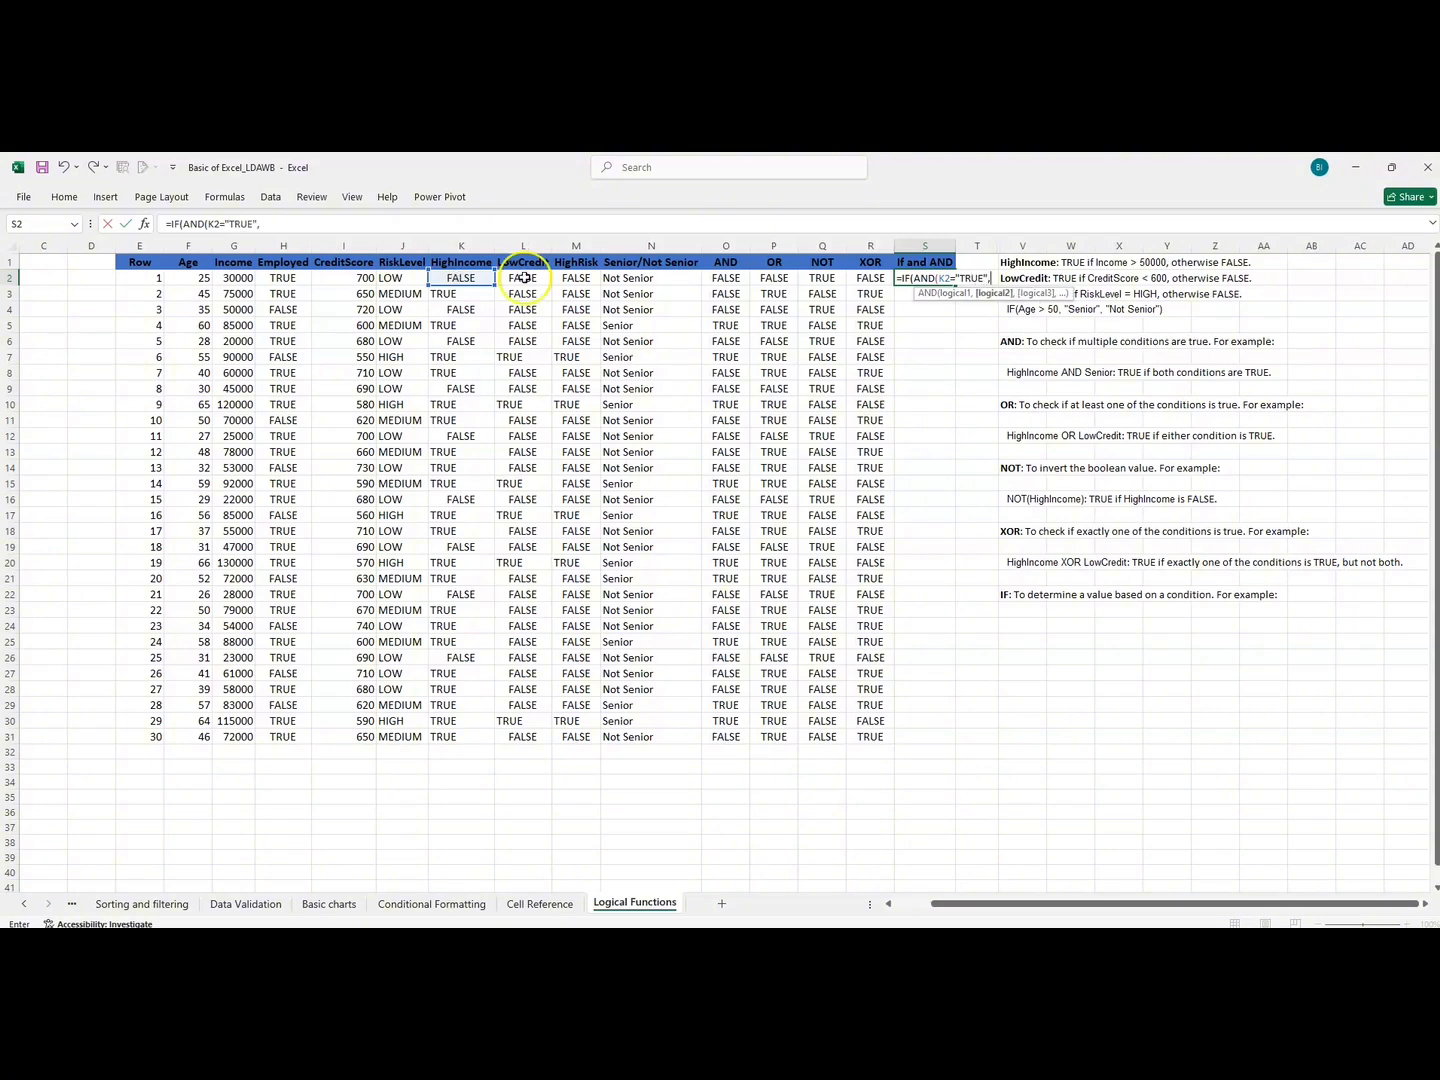
Add Senior/Not Senior in N2 equal to "Senior" as the second condition and close the nested AND.
{"action": "left_click", "coordinate": [649, 277]}
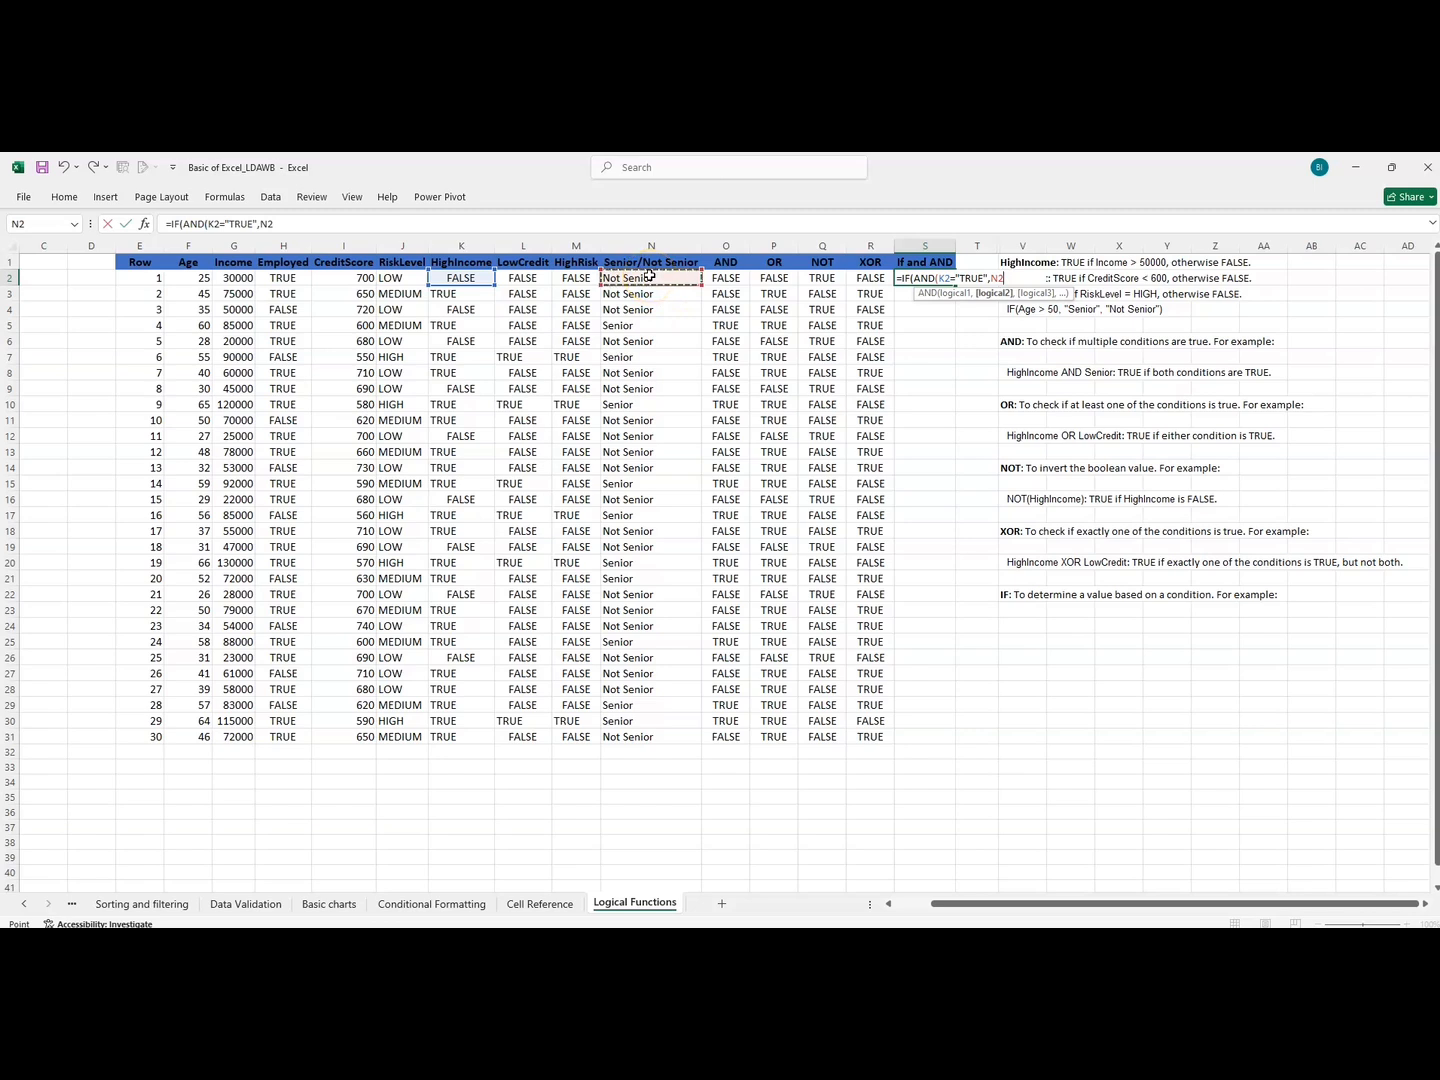
{"action": "type", "text": "=\"Senior\""}
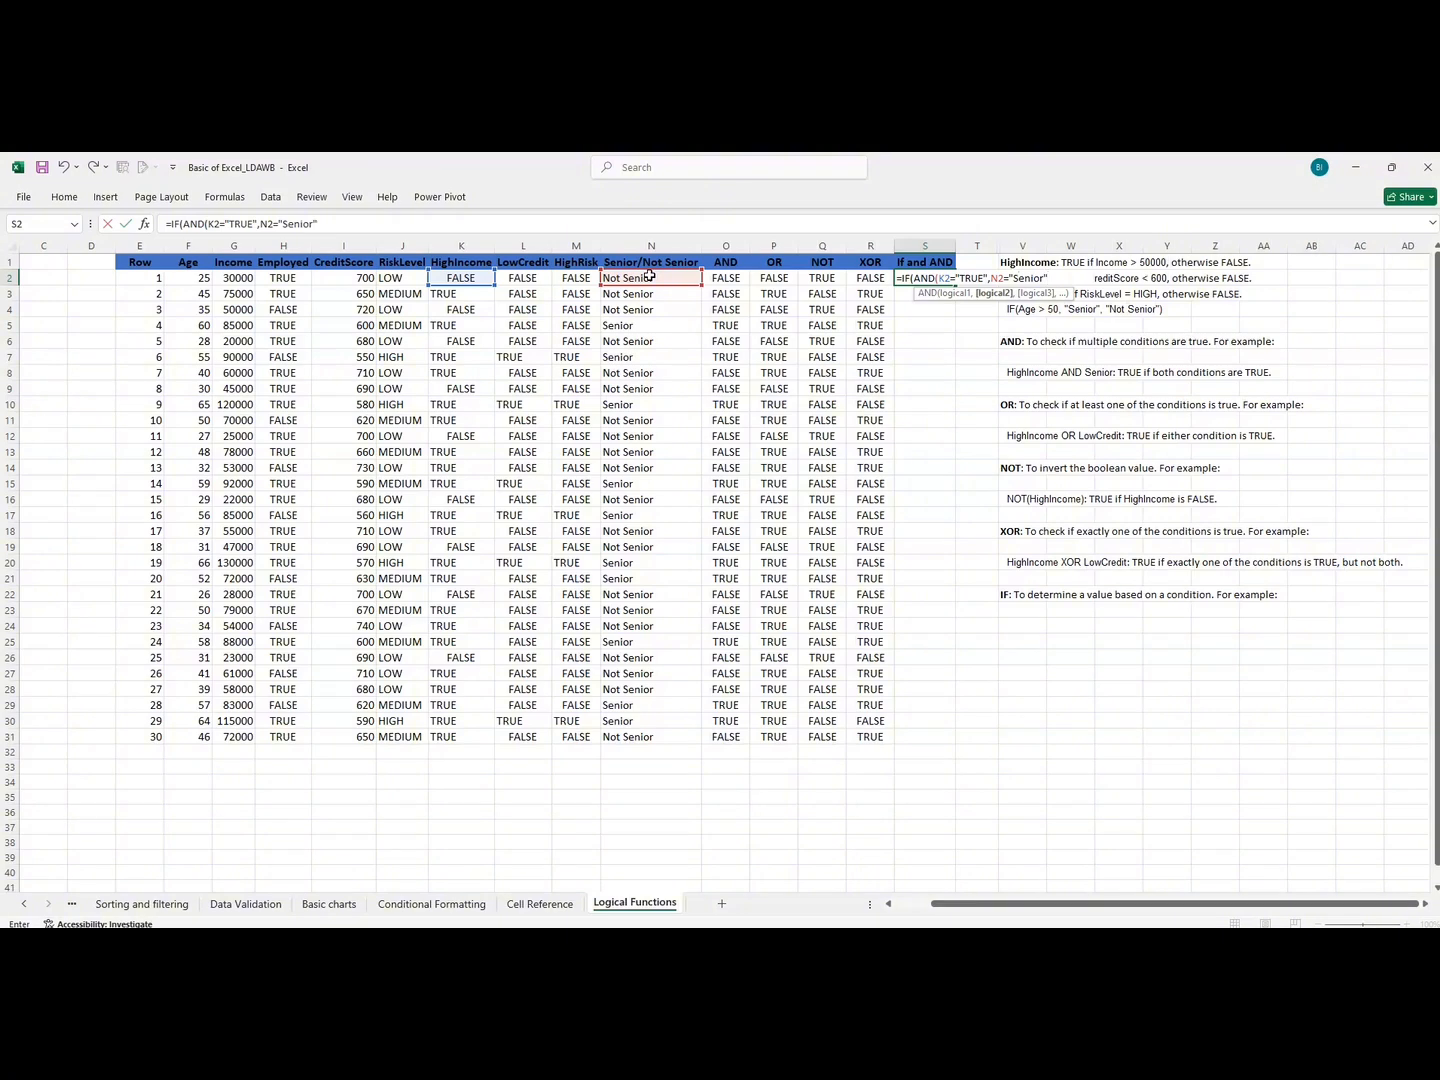
{"action": "type", "text": ")"}
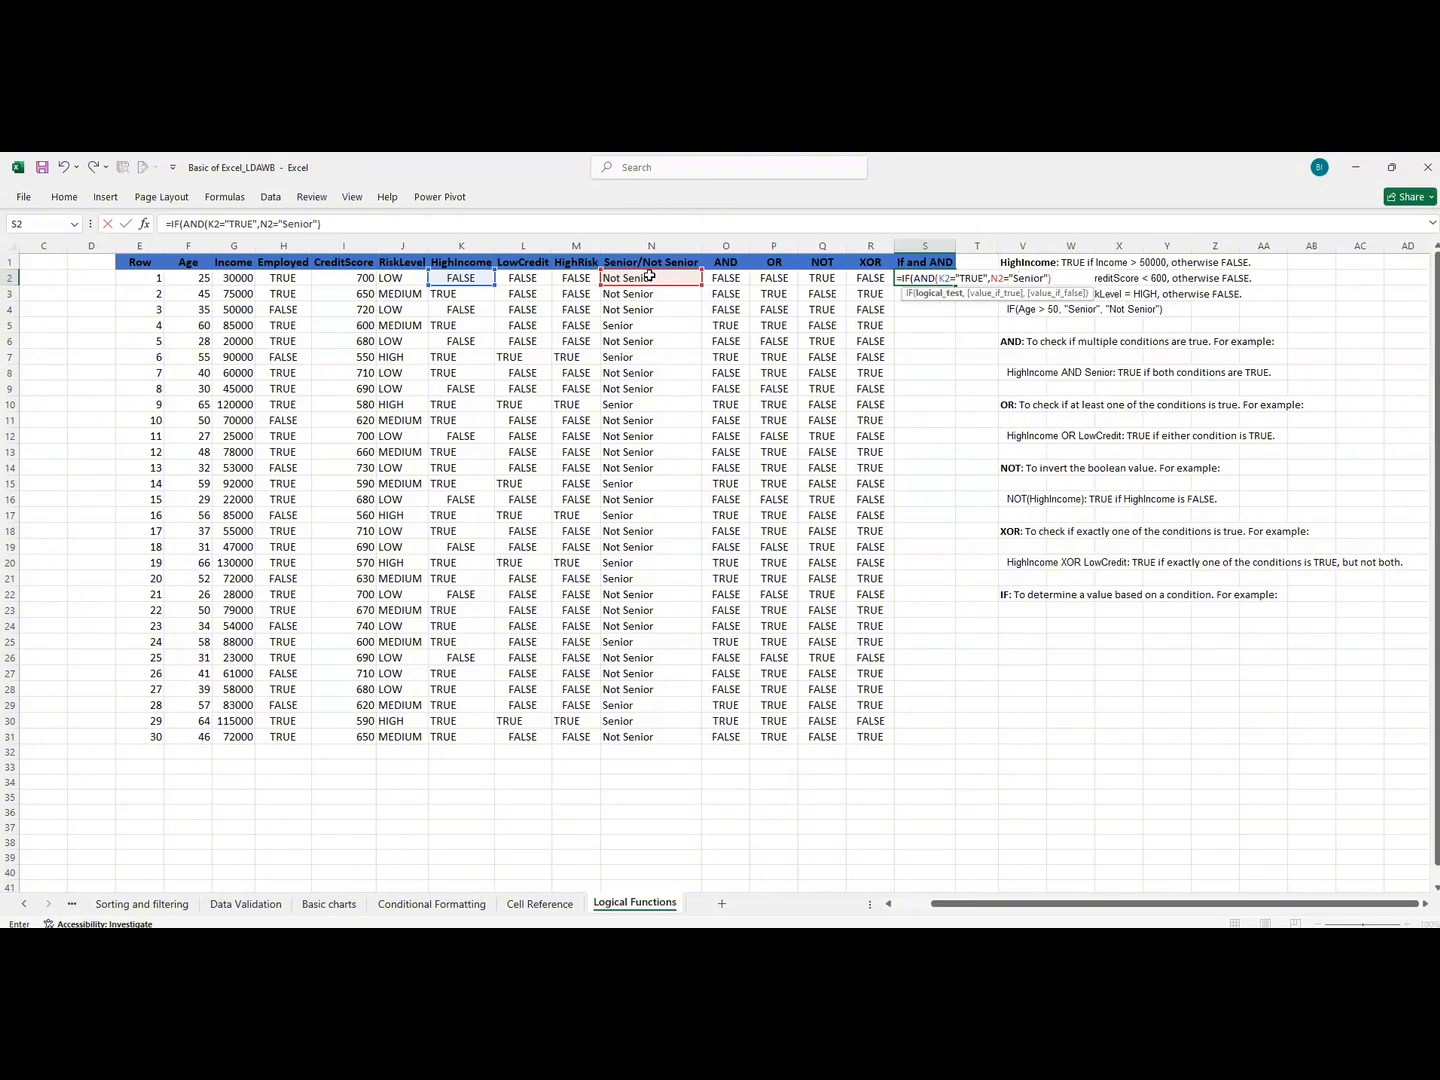
{"action": "type", "text": ","}
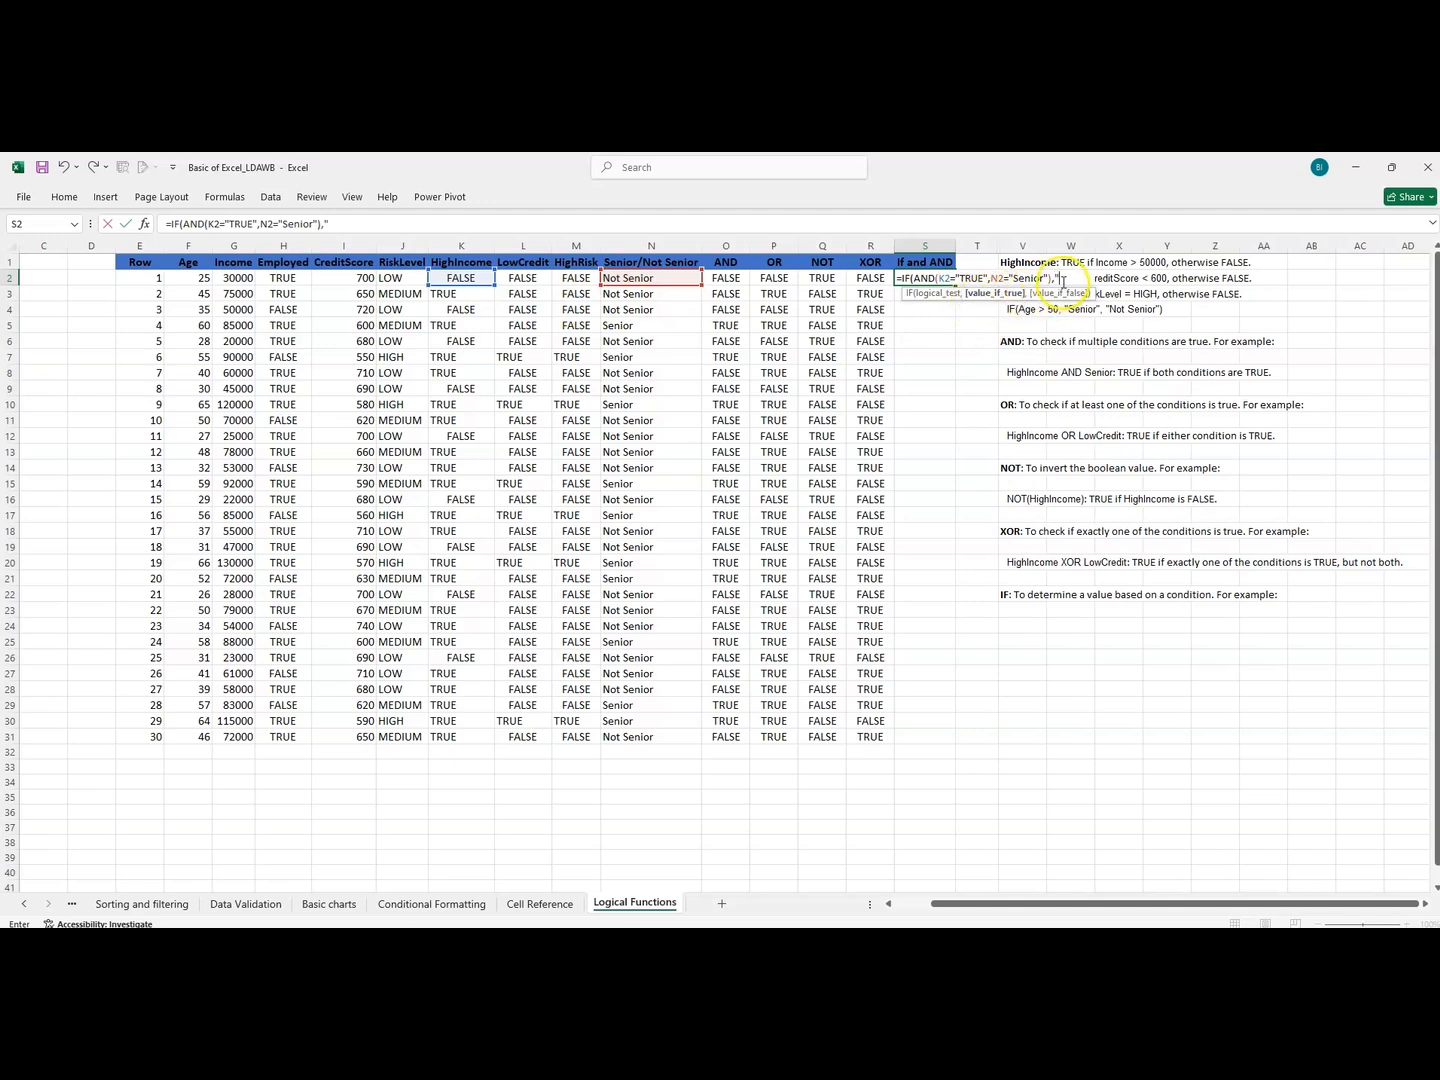
Complete the IF formula in S2 with "Priority" as the true result and "Standard" as the false result.
{"action": "type", "text": "\"Priority\",\"S"}
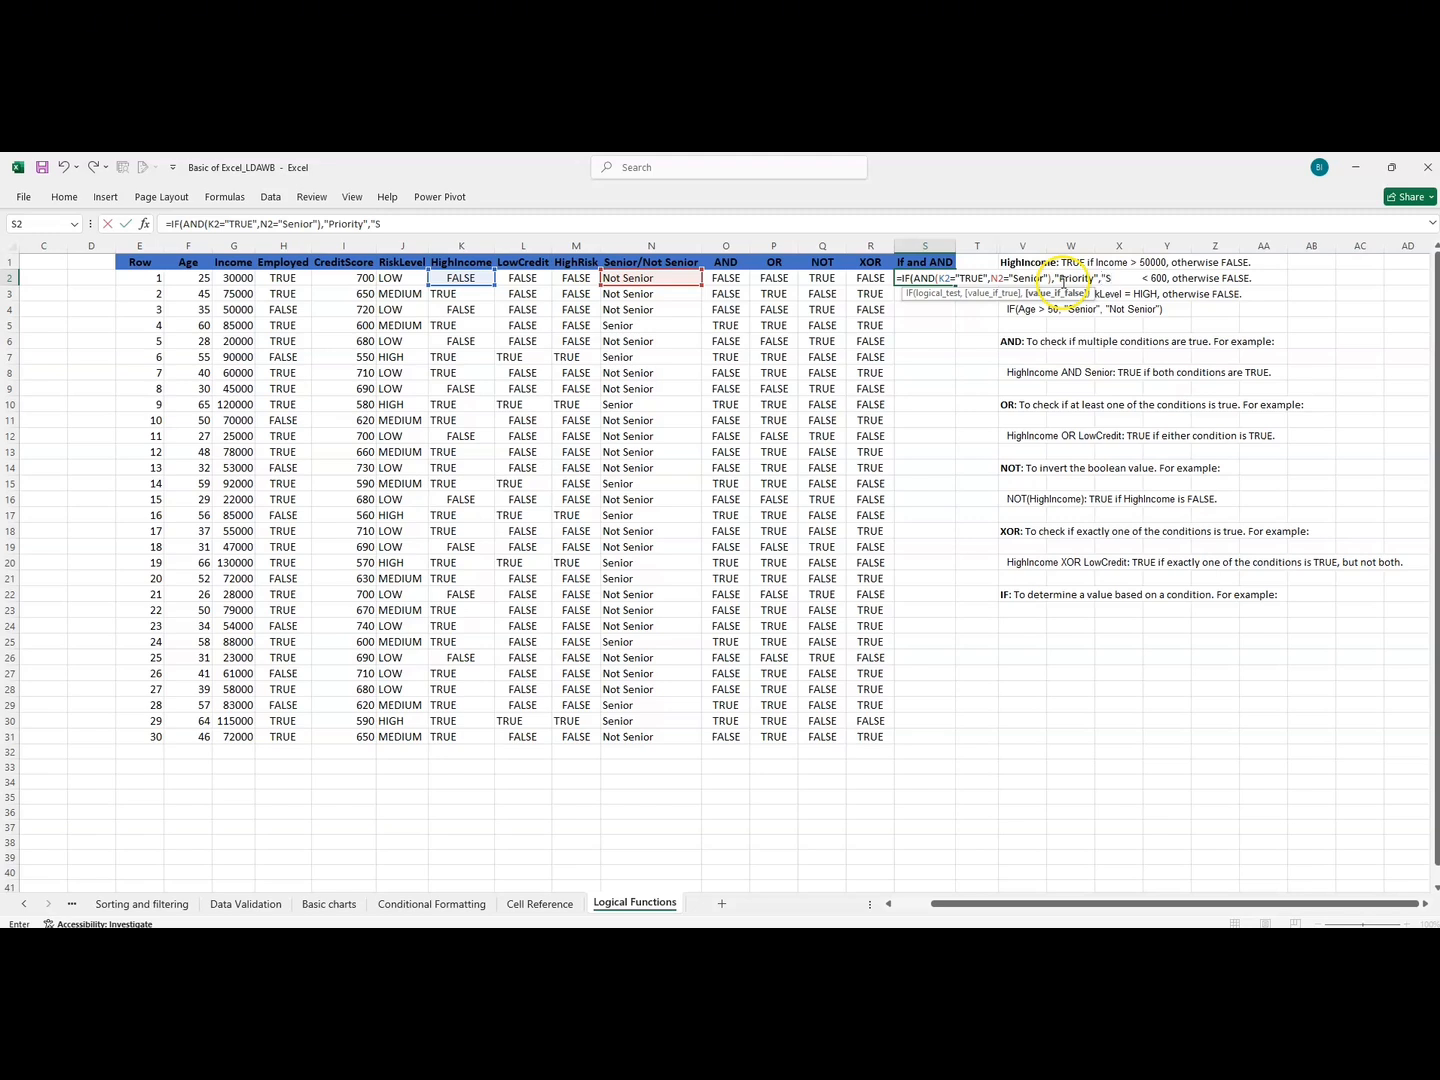
{"action": "type", "text": "tandard\")"}
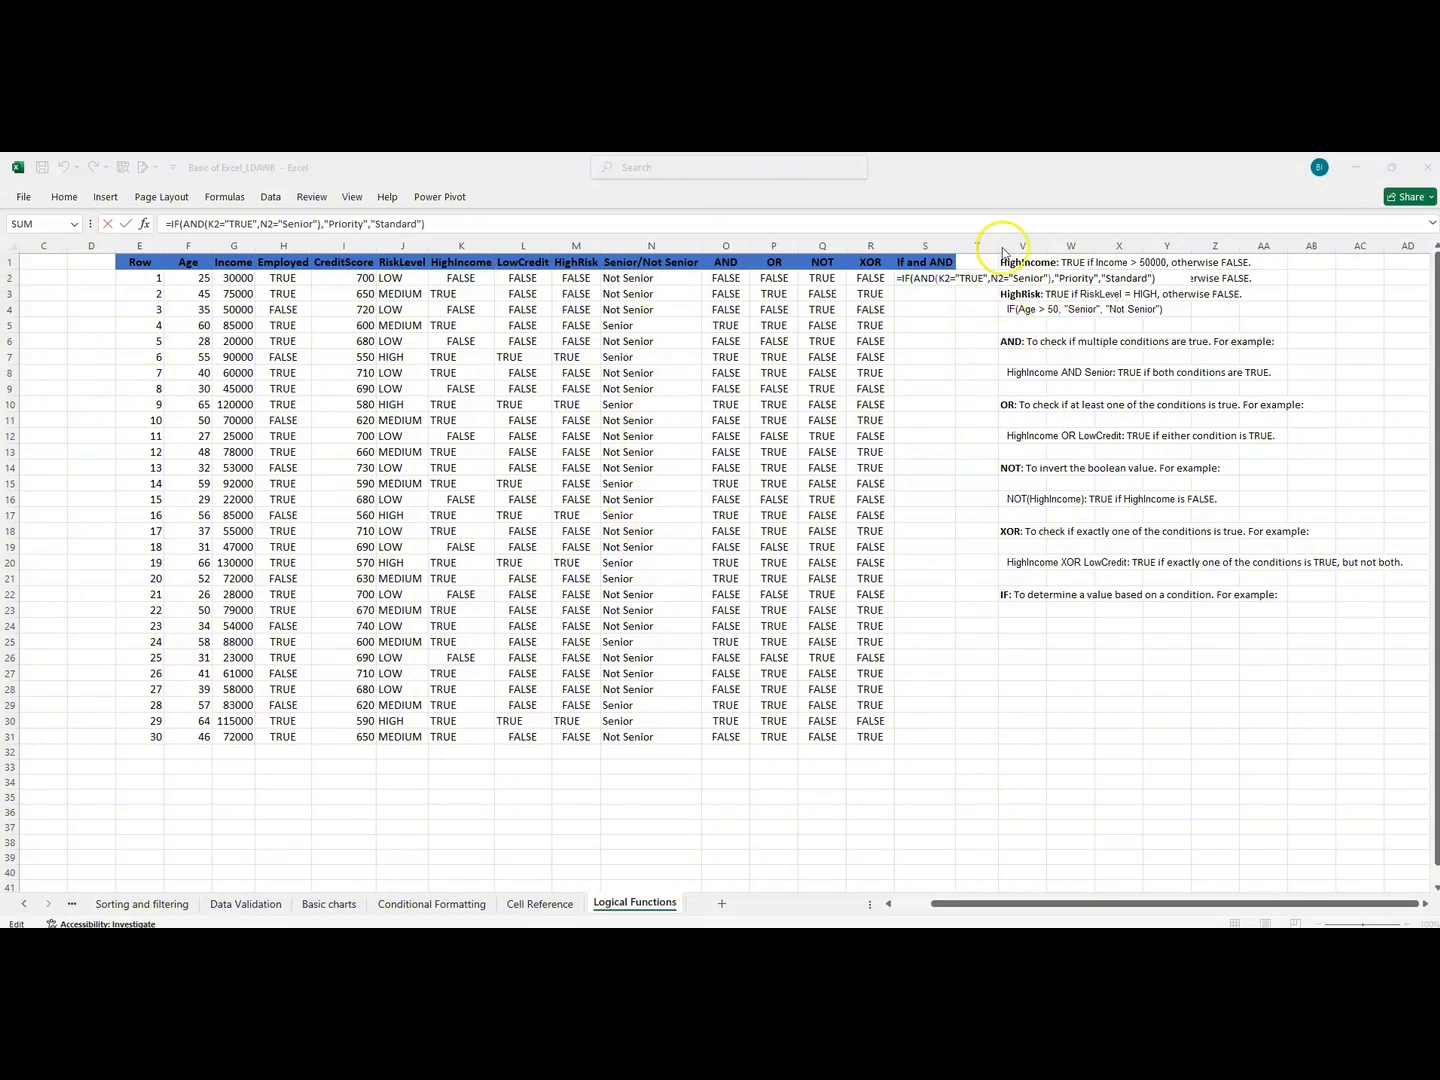
{"action": "left_click", "coordinate": [1167, 280]}
{"action": "key", "text": "Return"}
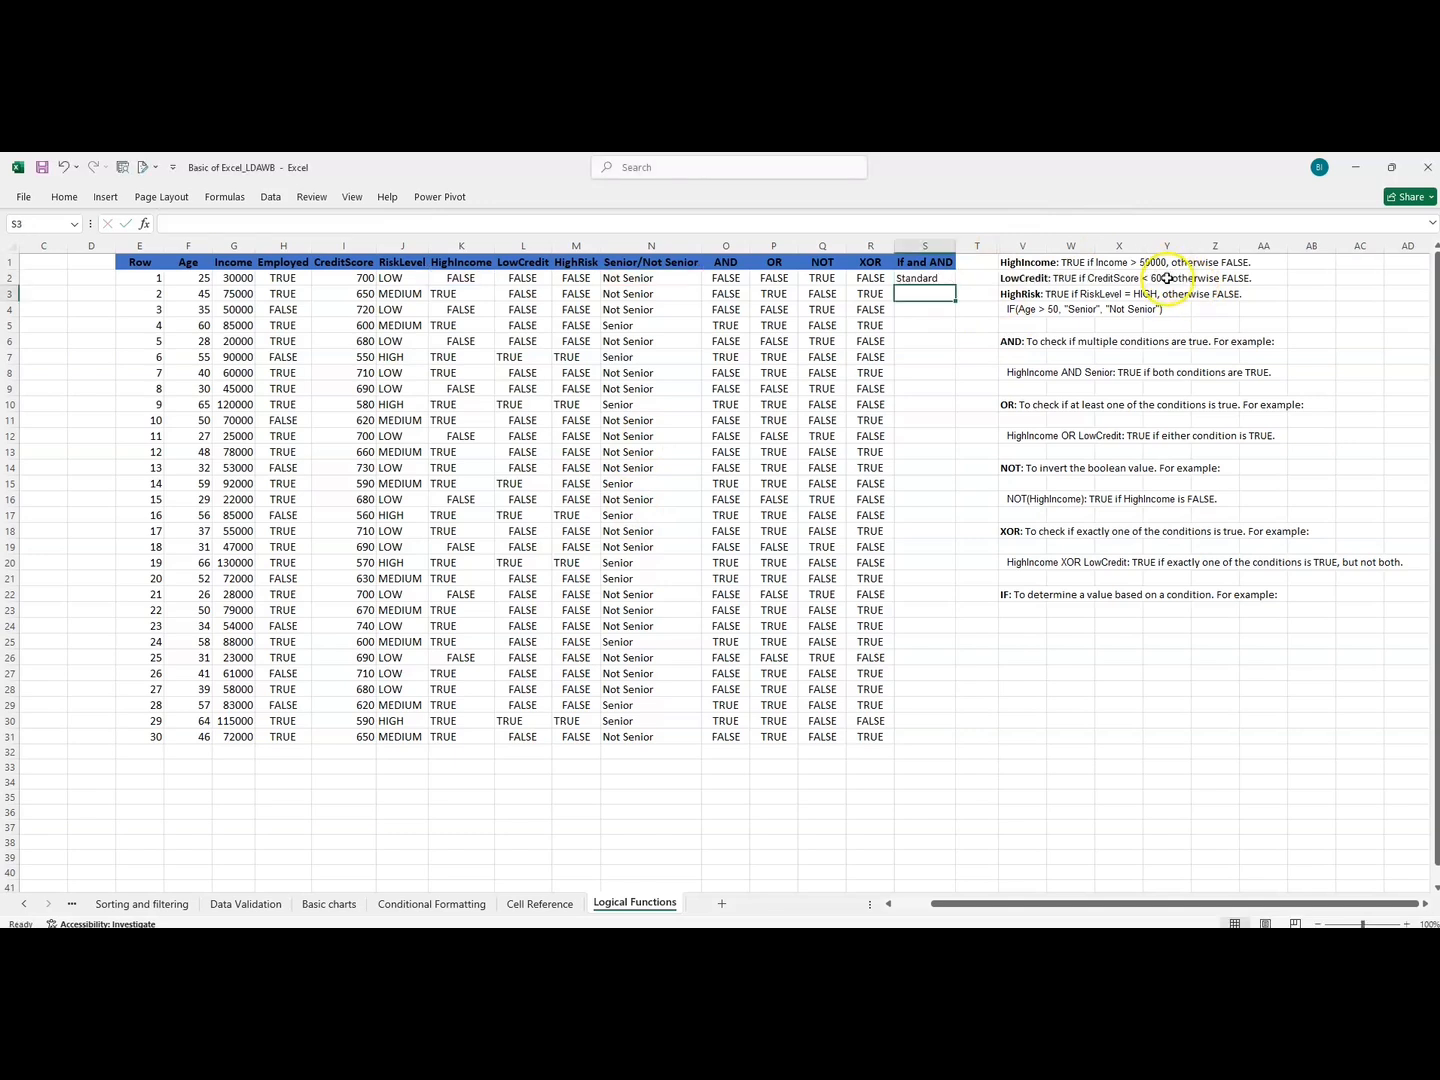
Fill the If and AND formula from S2 down to S31 and review the results alongside the AND and OR columns.
{"action": "left_click", "coordinate": [933, 279]}
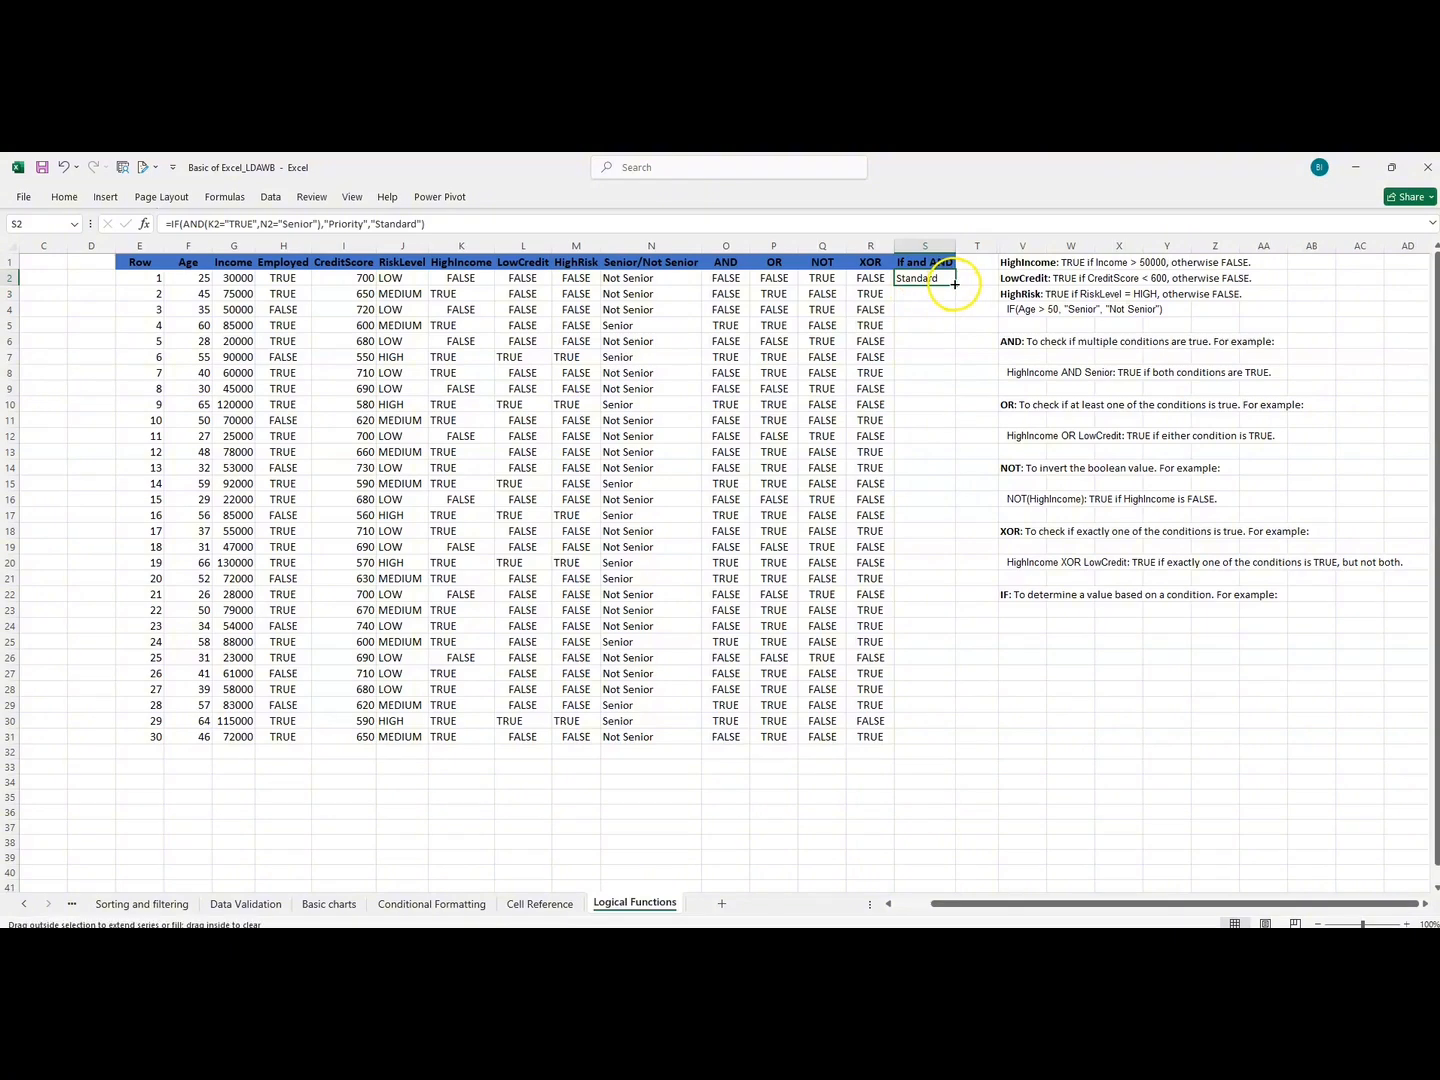
{"action": "double_click", "coordinate": [950, 281]}
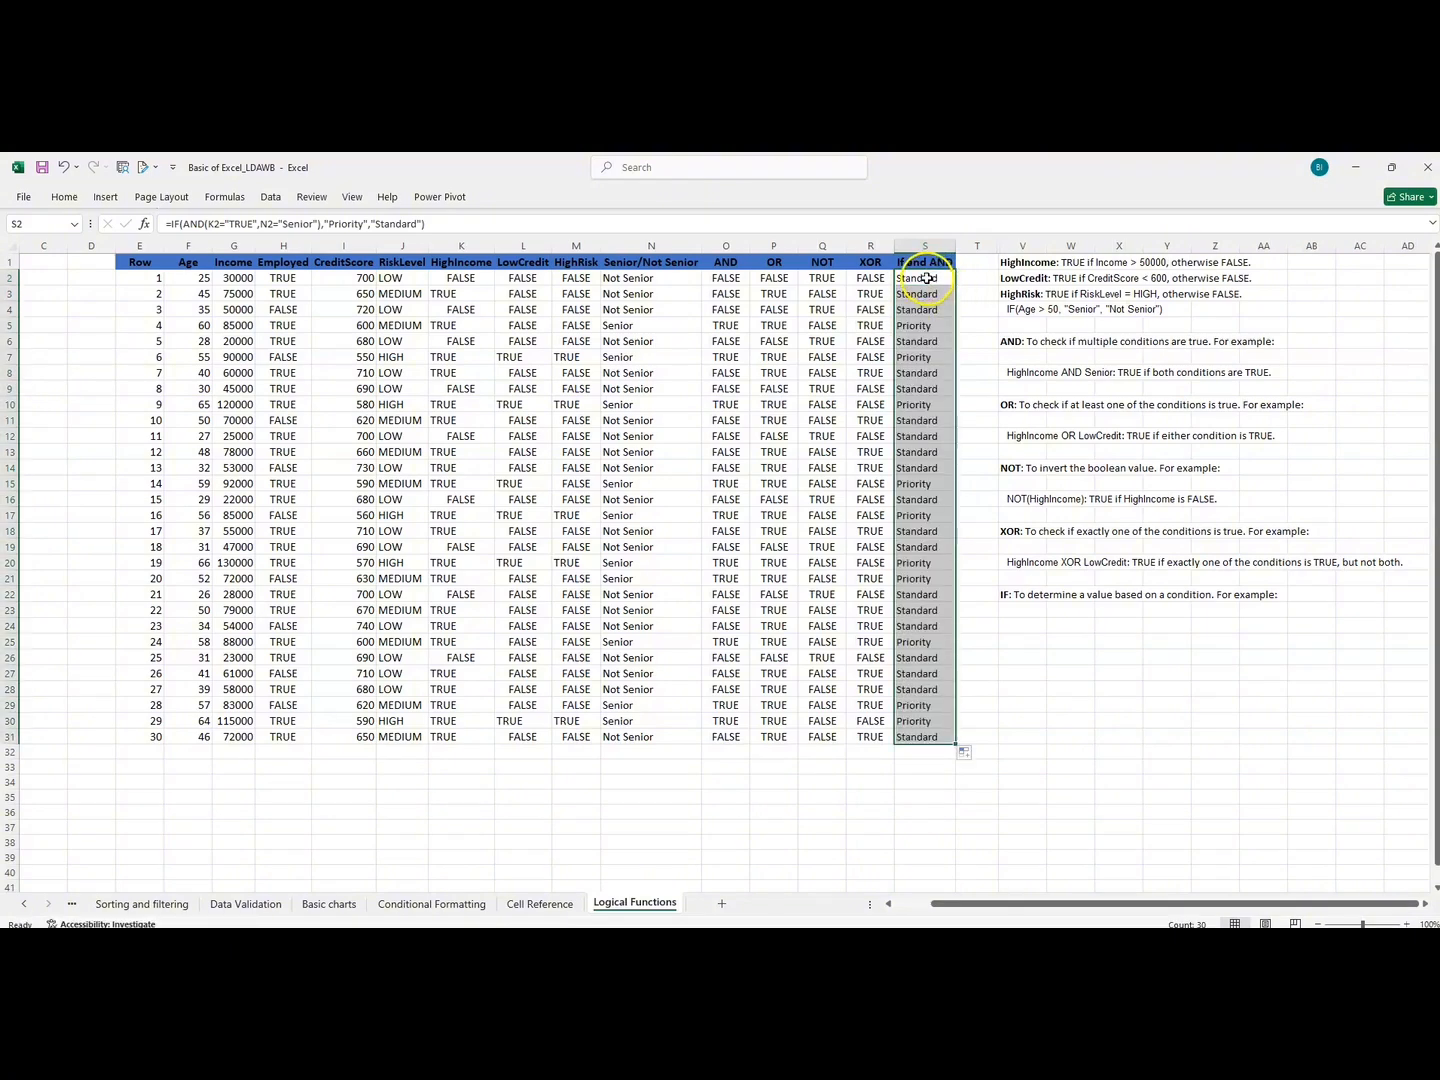
{"action": "mouse_move", "coordinate": [930, 278]}
{"action": "left_mouse_down"}
{"action": "mouse_move", "coordinate": [922, 375]}
{"action": "mouse_move", "coordinate": [899, 308]}
{"action": "mouse_move", "coordinate": [915, 365]}
{"action": "mouse_move", "coordinate": [917, 742]}
{"action": "mouse_move", "coordinate": [900, 575]}
{"action": "mouse_move", "coordinate": [911, 279]}
{"action": "left_mouse_up"}
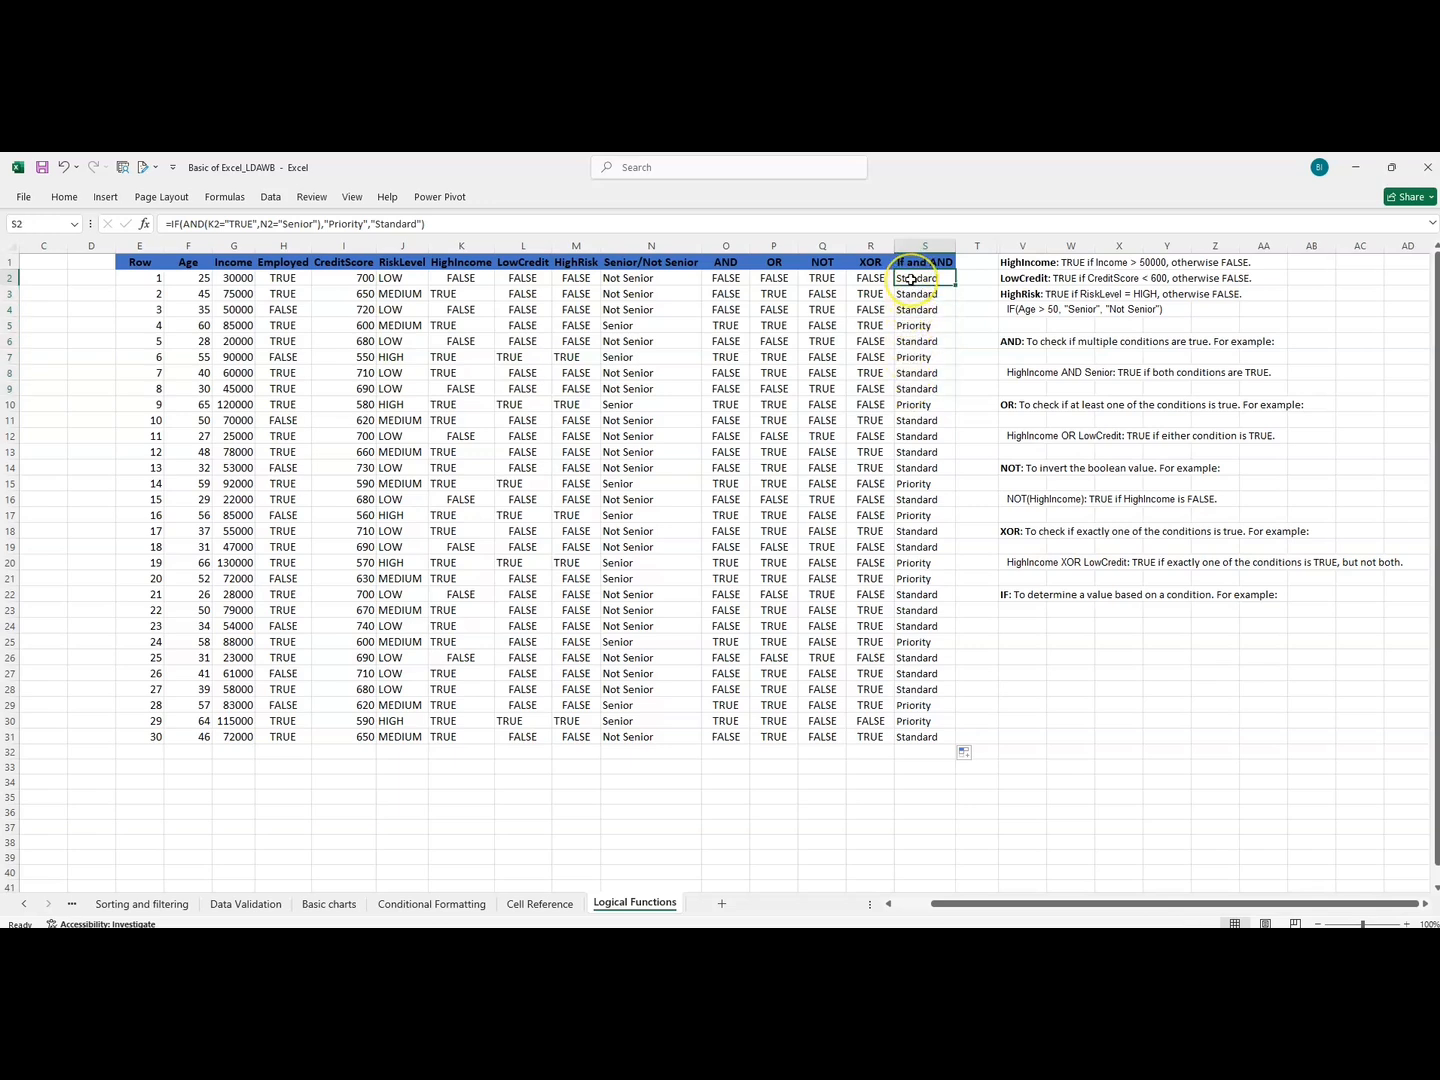
{"action": "left_click_drag", "start_coordinate": [910, 281], "coordinate": [912, 739]}
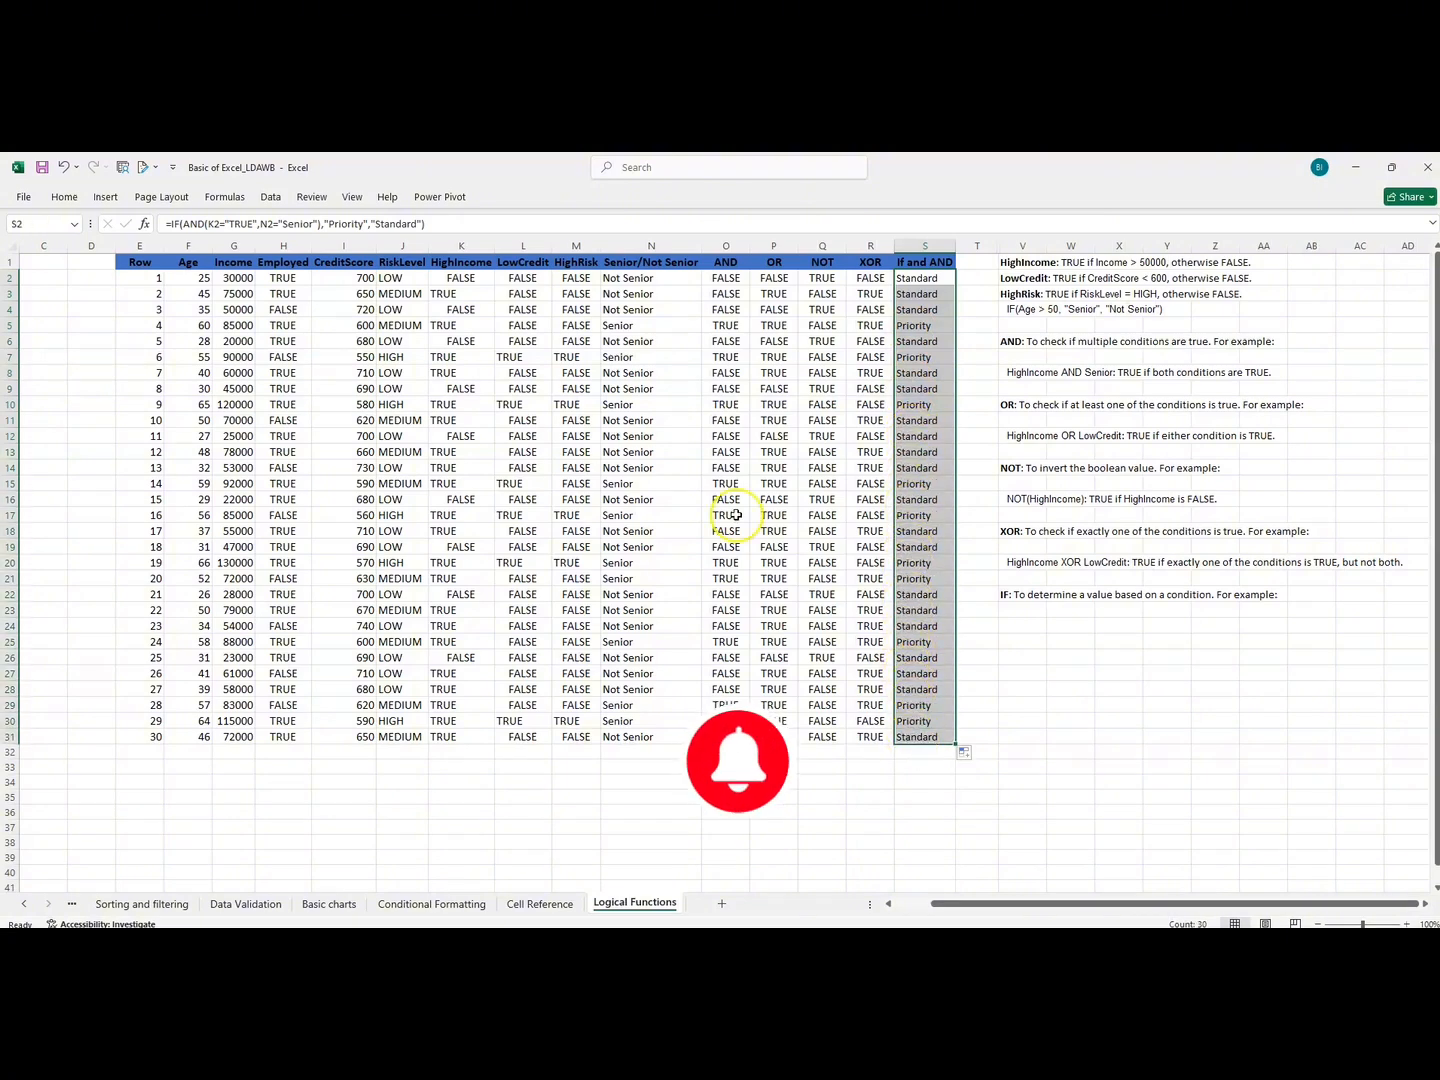
{"action": "left_click_drag", "start_coordinate": [714, 277], "coordinate": [775, 613]}
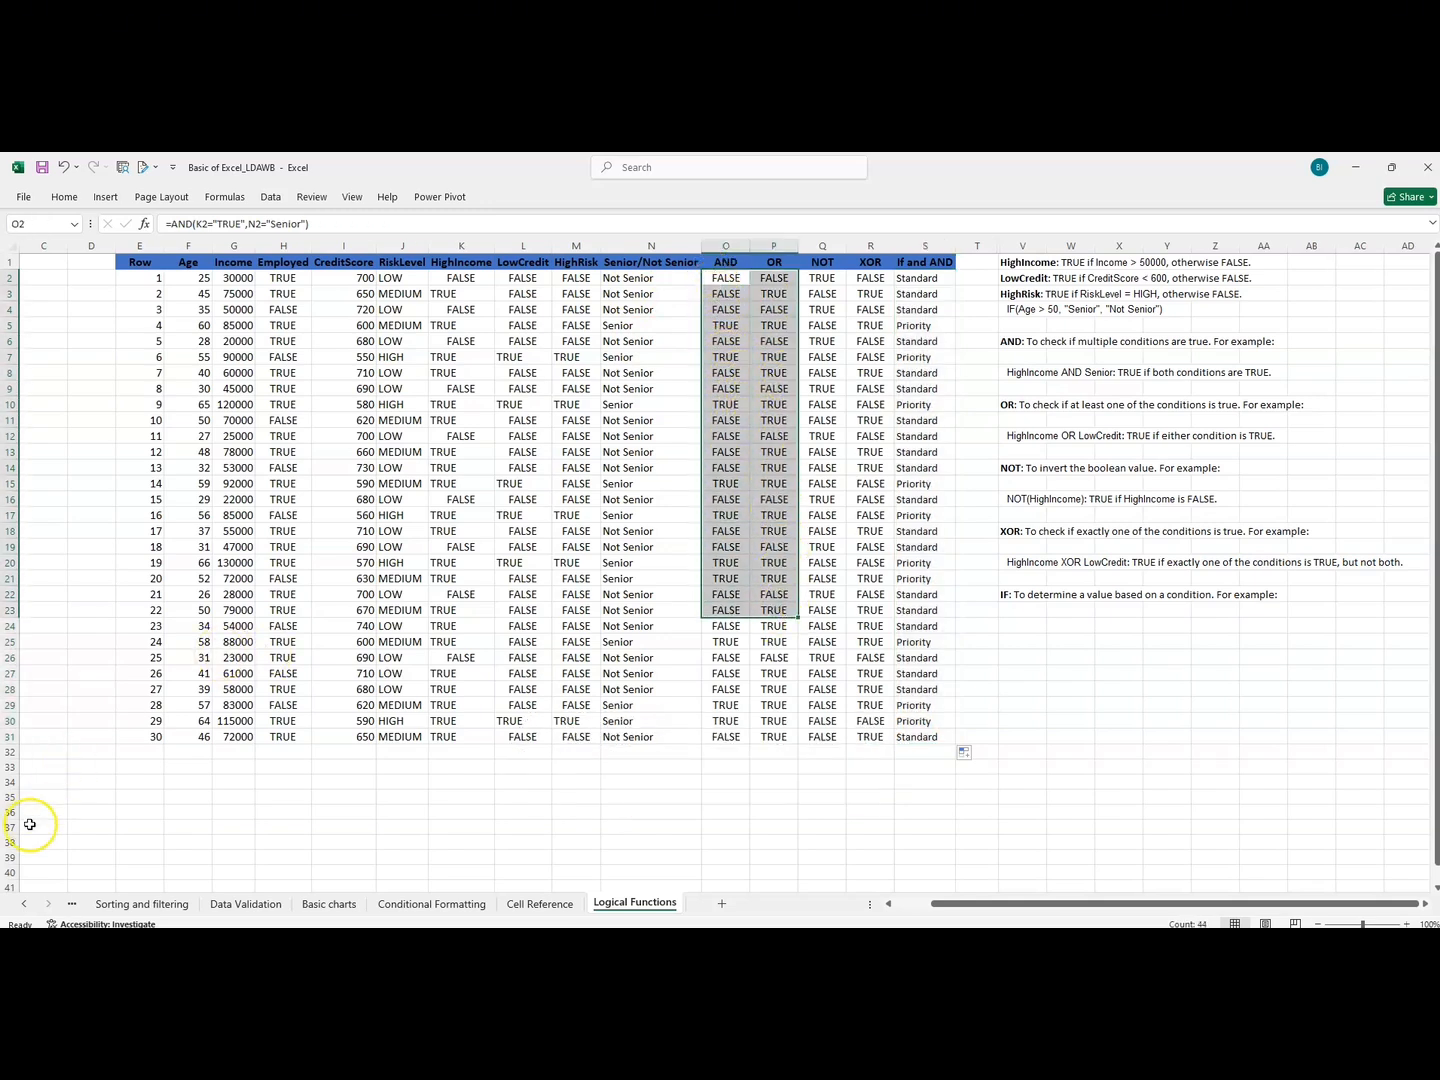